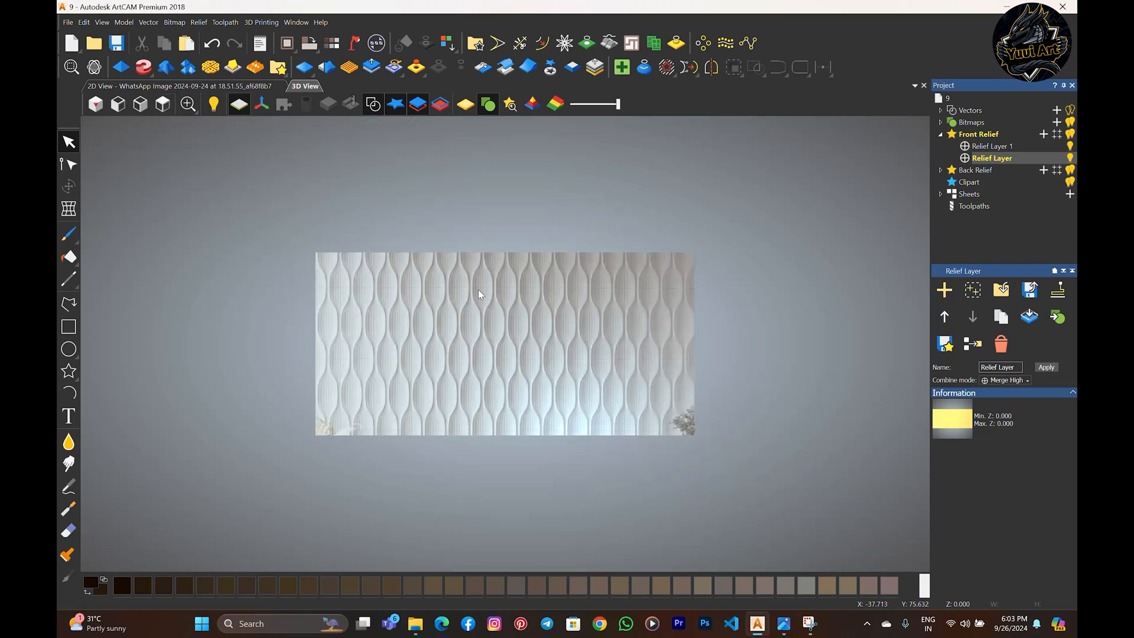
- Examine the repeating petal pattern of the wall panel reference image, including its seams and edges
scroll(477, 301, up, 3)
scroll(604, 380, down, 3)
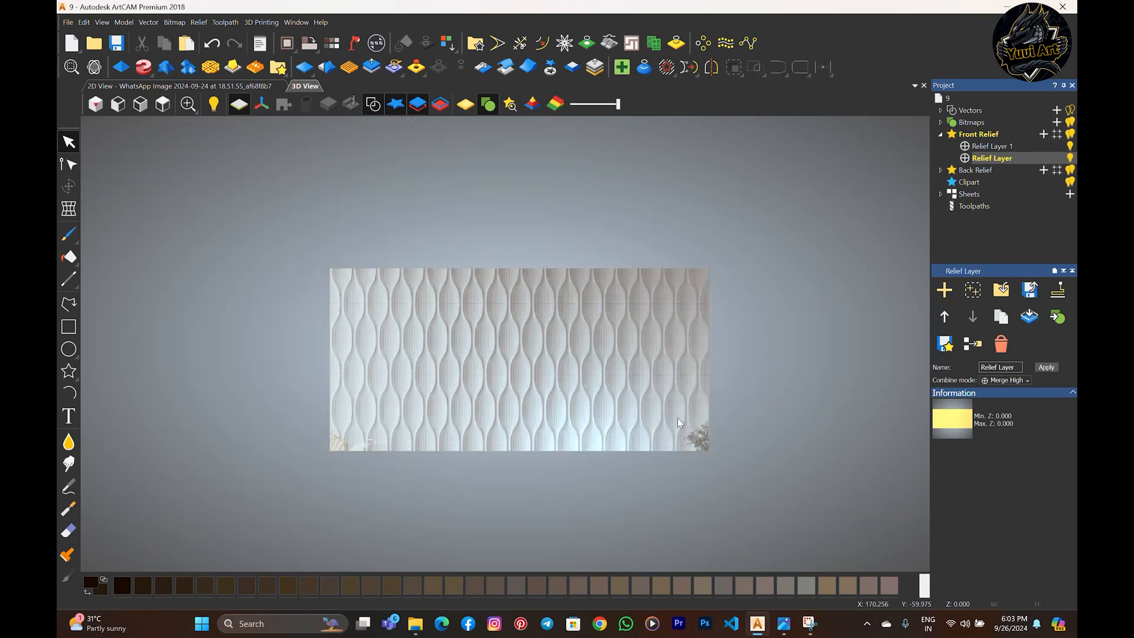
scroll(613, 393, up, 3)
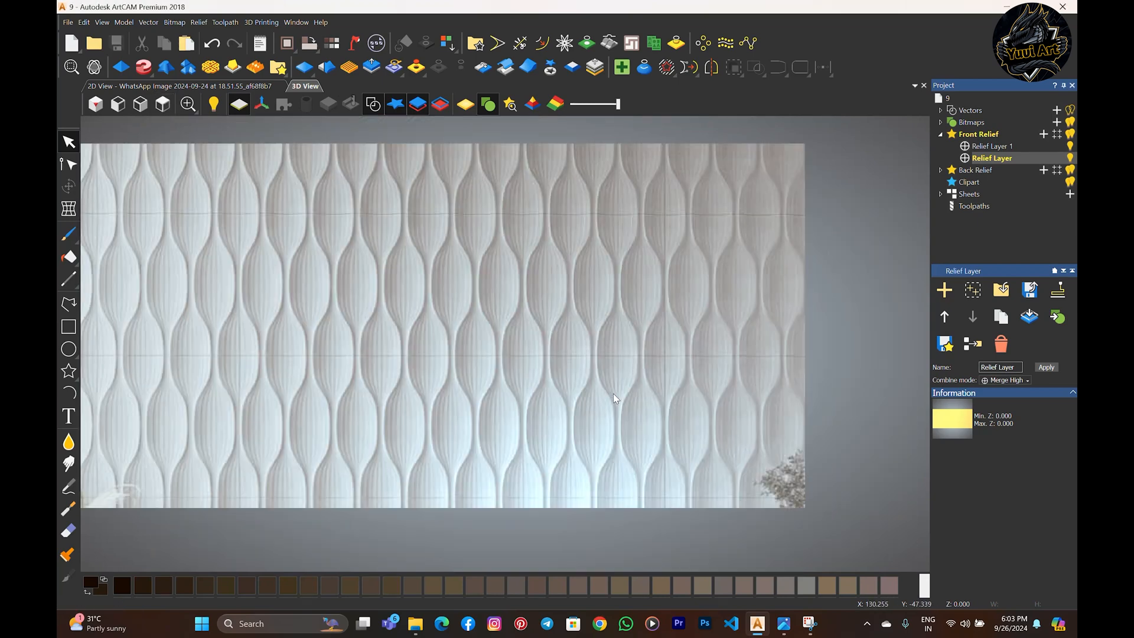
scroll(480, 339, down, 2)
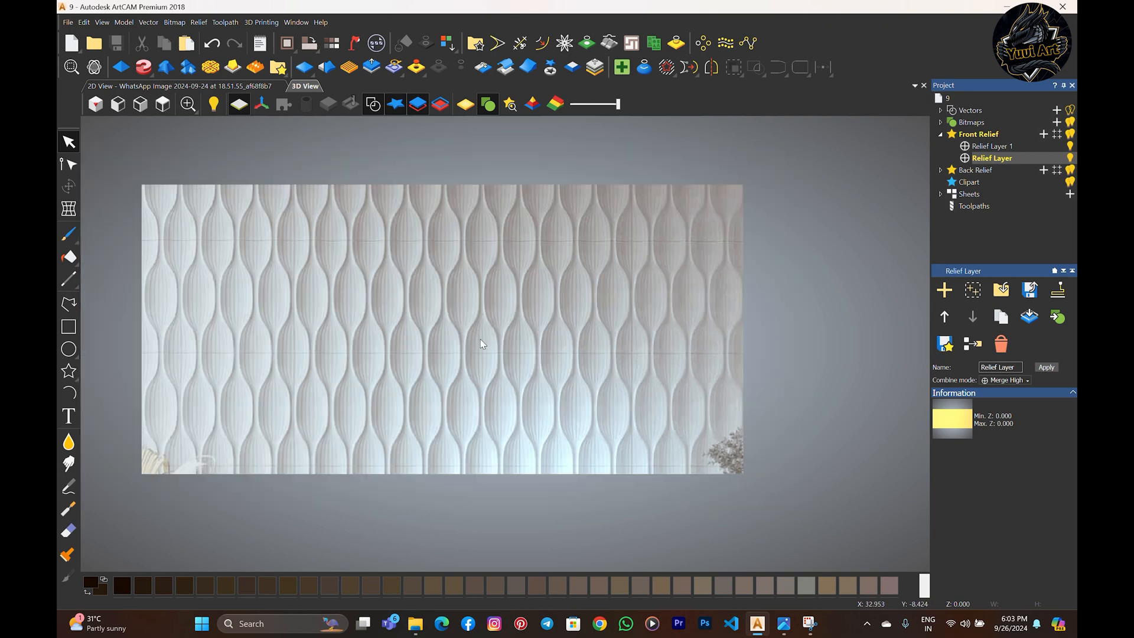
scroll(484, 337, up, 2)
scroll(437, 330, down, 2)
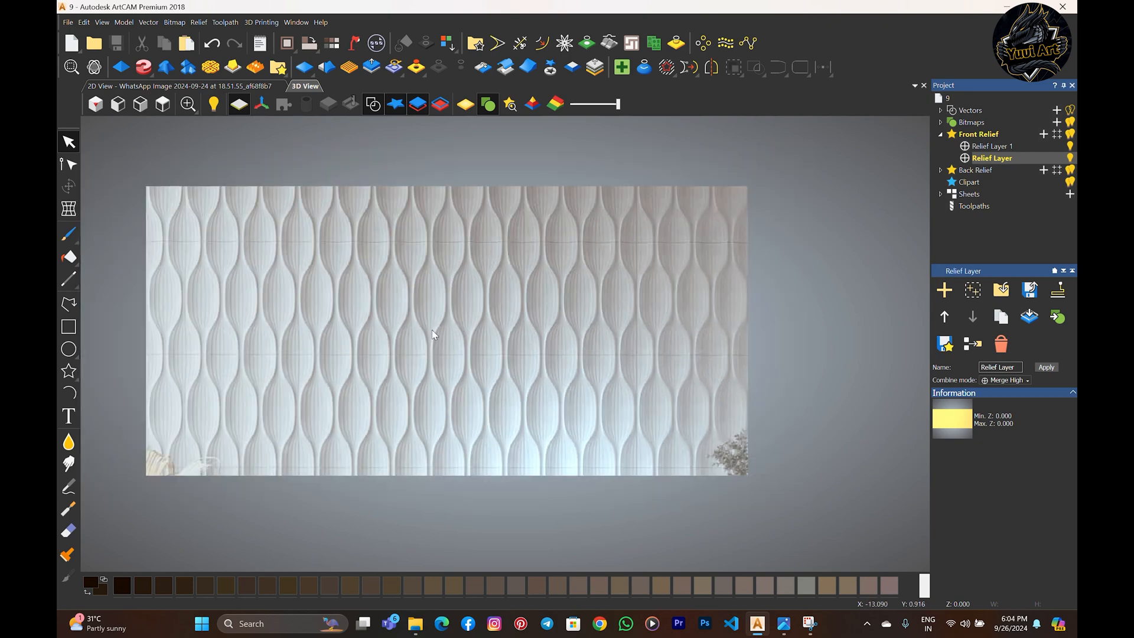
scroll(413, 338, up, 2)
scroll(414, 338, down, 1)
- Draw a vertical polyline about 285 mm tall across the full height of the panel image and centre it in the model
key(p)
click(489, 169)
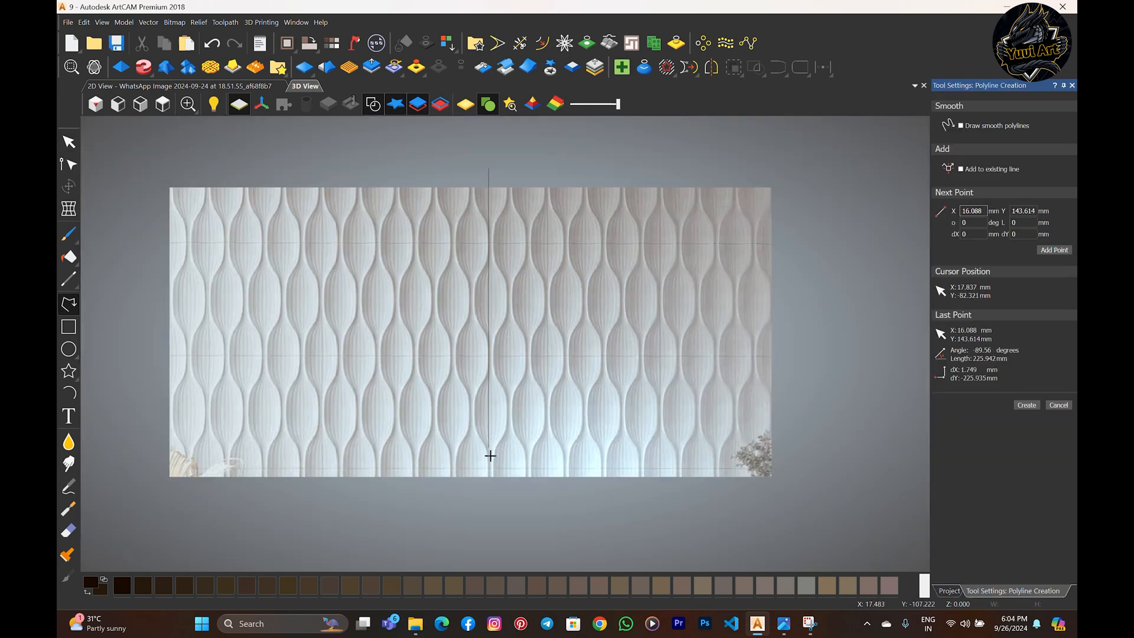
click(489, 493)
key(Escape)
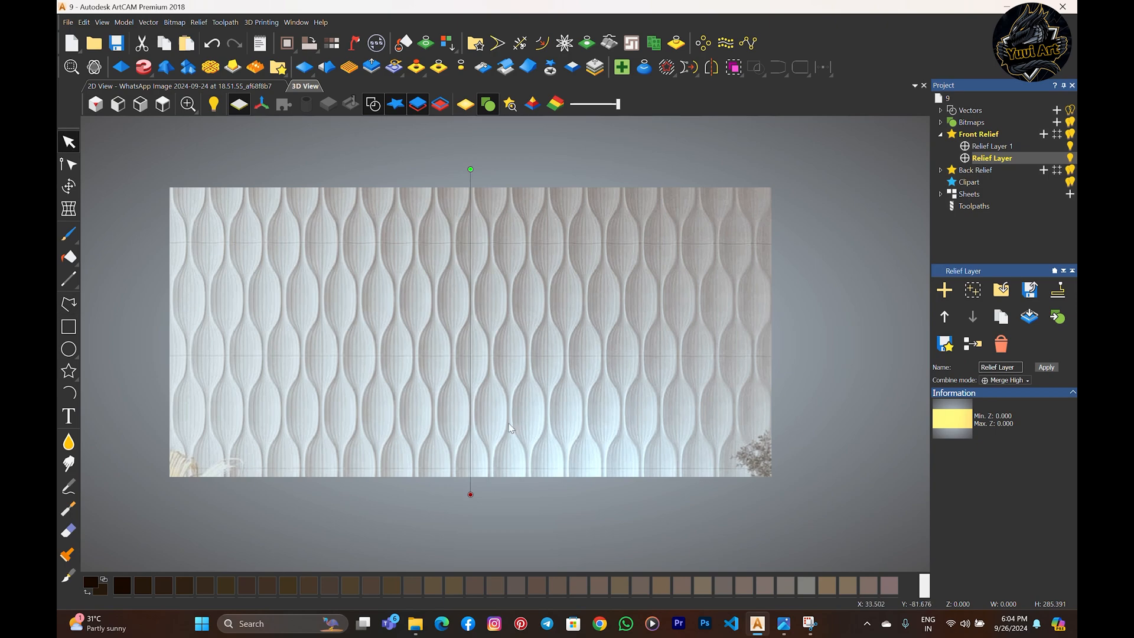
scroll(522, 384, up, 3)
scroll(522, 384, down, 3)
scroll(505, 502, up, 5)
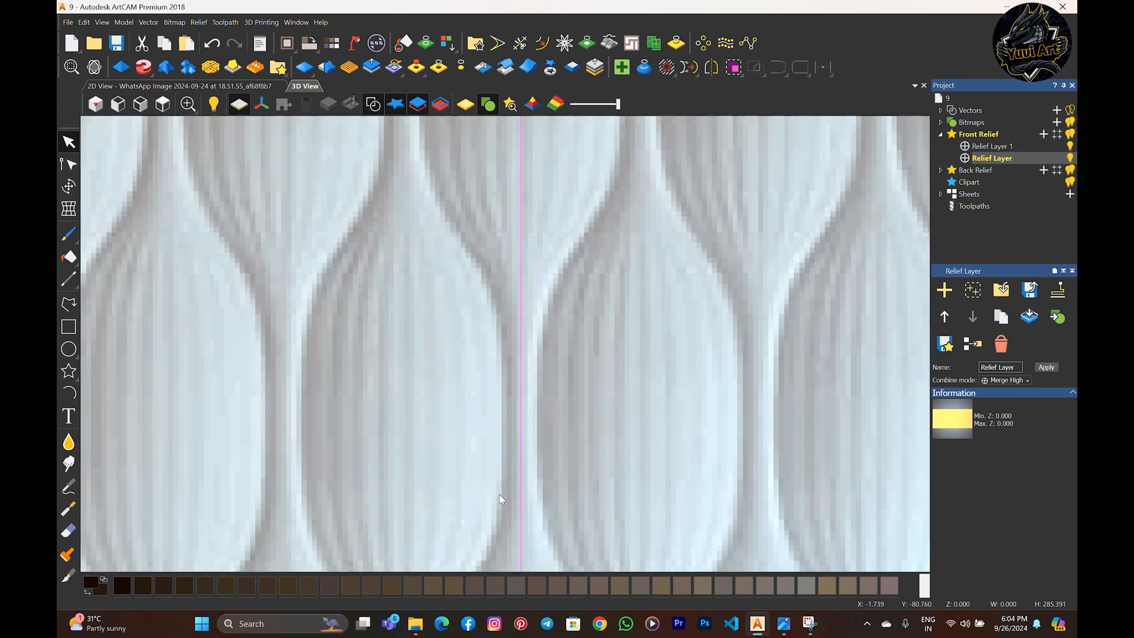
click(579, 447)
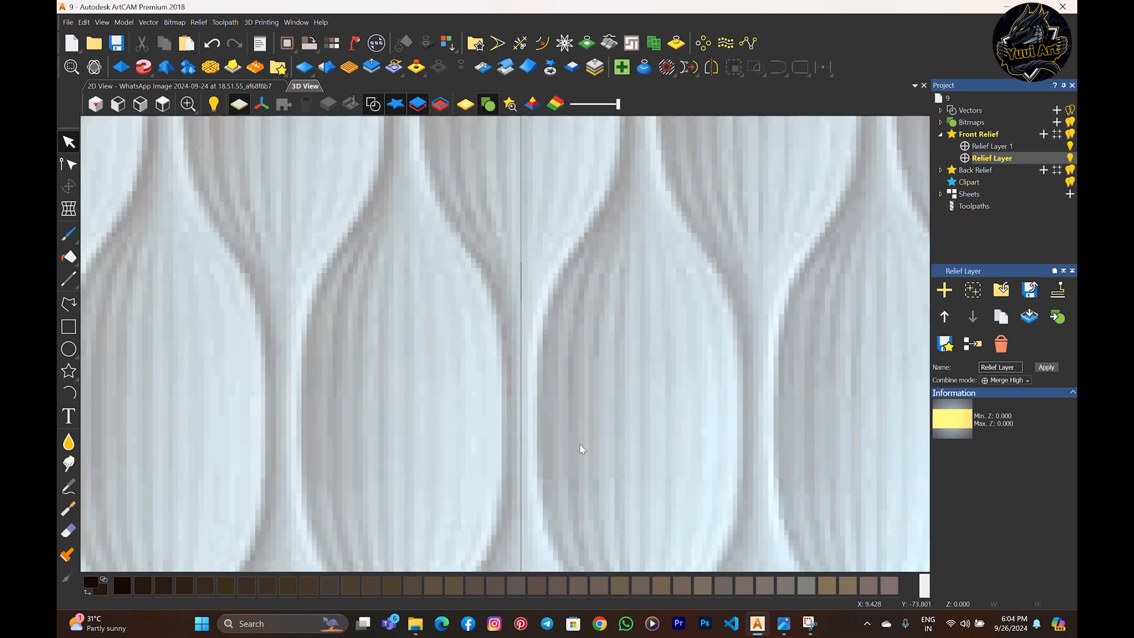
- Duplicate the vertical line and nudge the copy to the right until it sits in the next gap between petals of the alternate row
scroll(573, 446, down, 3)
middle_drag(558, 443, 430, 305)
scroll(464, 269, down, 1)
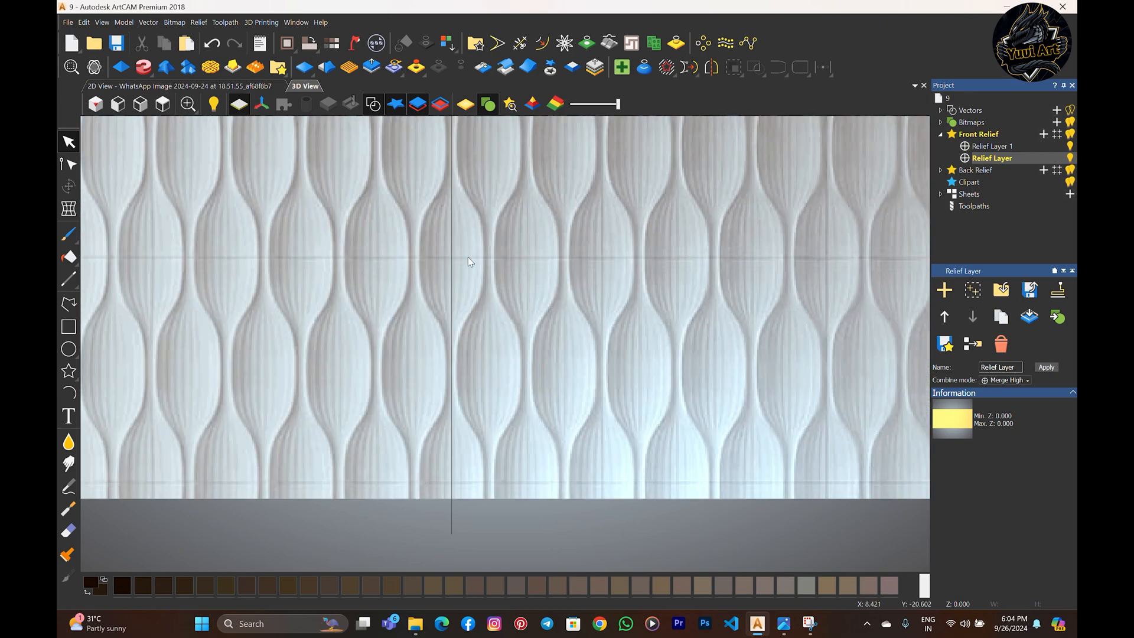
click(452, 281)
key(ctrl+v)
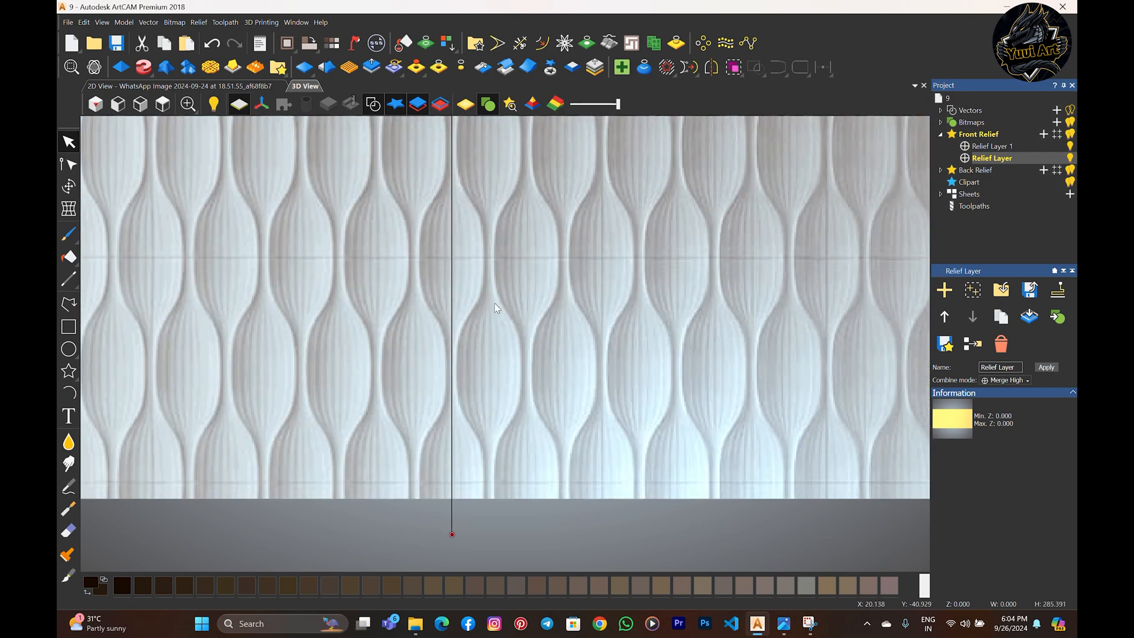
scroll(495, 303, down, 3)
key(Right)
key(Right)
key(Right)
key(Right)
key(Right)
key(Right)
key(Right)
key(Right)
key(Right)
key(Right)
key(Right)
key(Right)
key(Right)
key(Right)
key(Right)
scroll(494, 306, up, 2)
key(Right)
scroll(499, 291, up, 5)
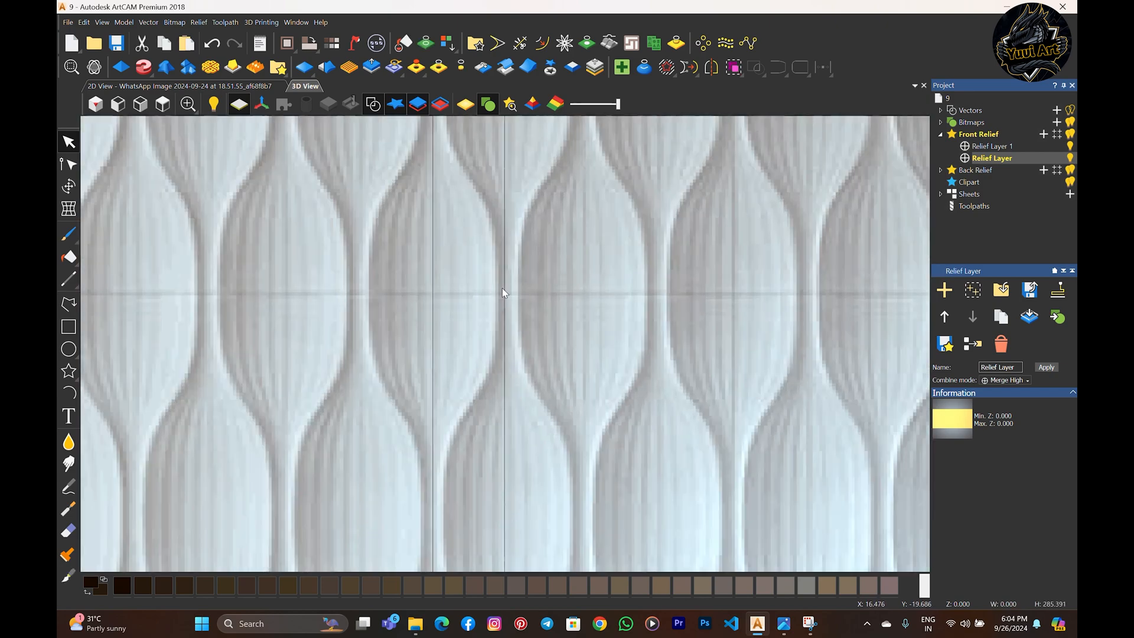
key(Right)
key(Right)
key(Right)
click(529, 300)
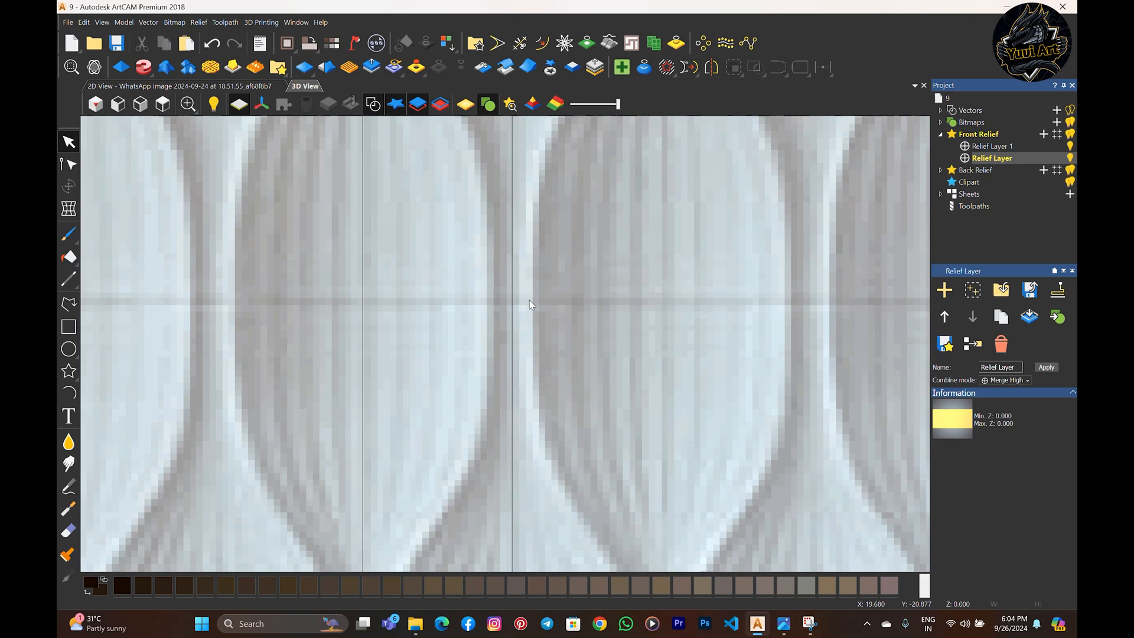
- Check how the copied vertical line lines up with the gaps between the petals along the panel
scroll(529, 300, down, 4)
click(525, 349)
scroll(500, 310, down, 2)
scroll(508, 249, up, 2)
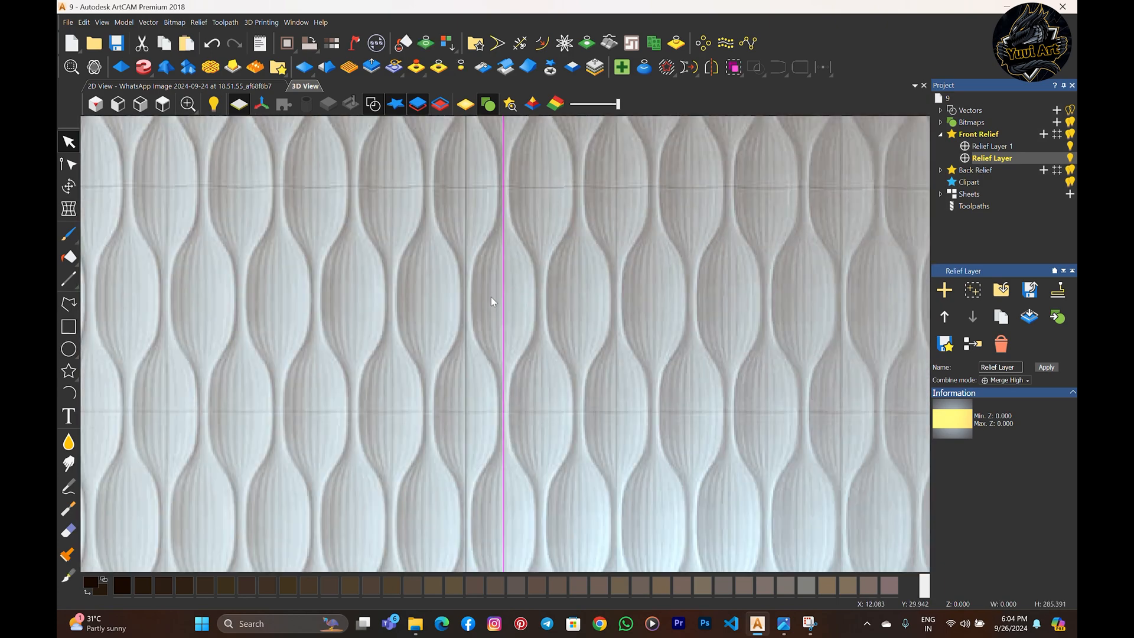
scroll(491, 296, up, 2)
click(541, 362)
scroll(551, 384, down, 5)
scroll(551, 385, up, 2)
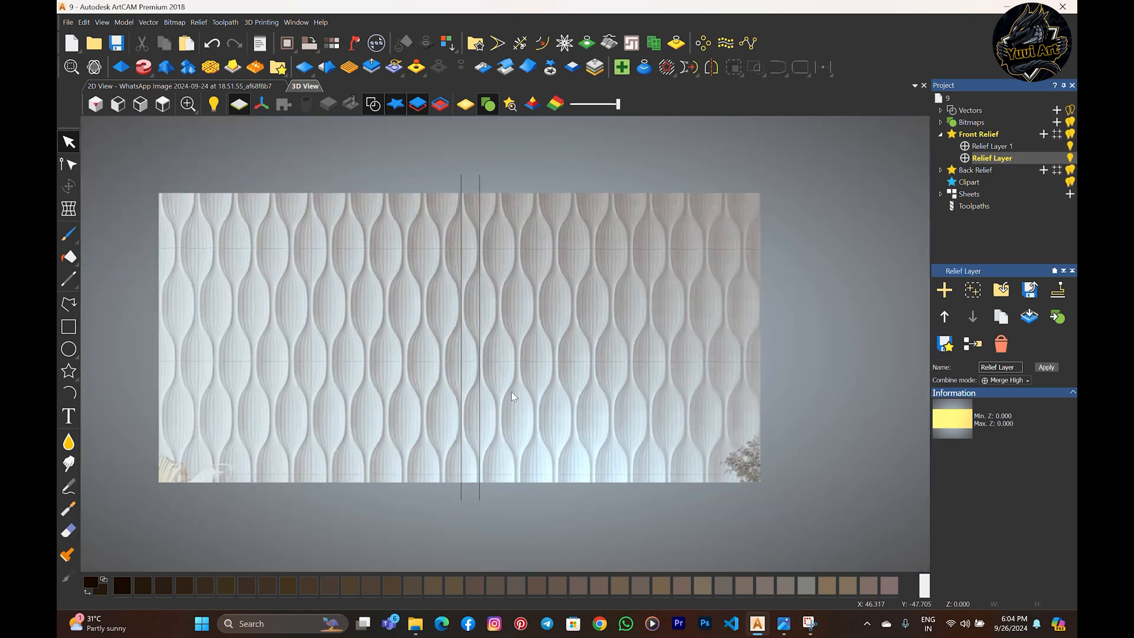
- Draw a horizontal polyline about 560.5 mm wide across the panel and align it with the lower joint line through the petals' middle
scroll(472, 390, down, 1)
click(69, 304)
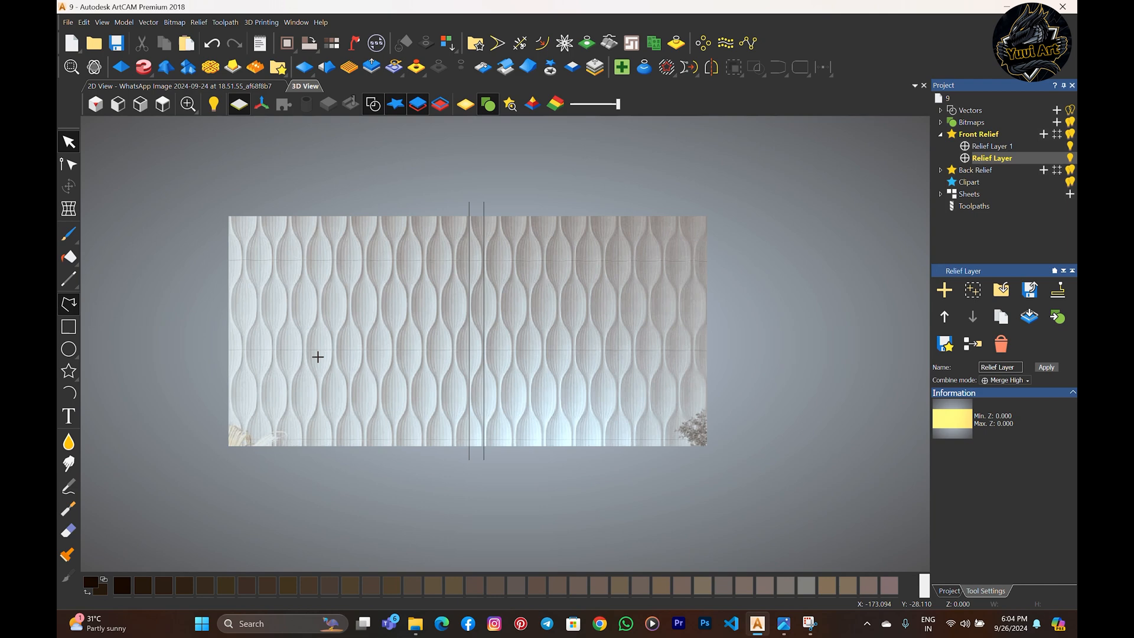
click(216, 355)
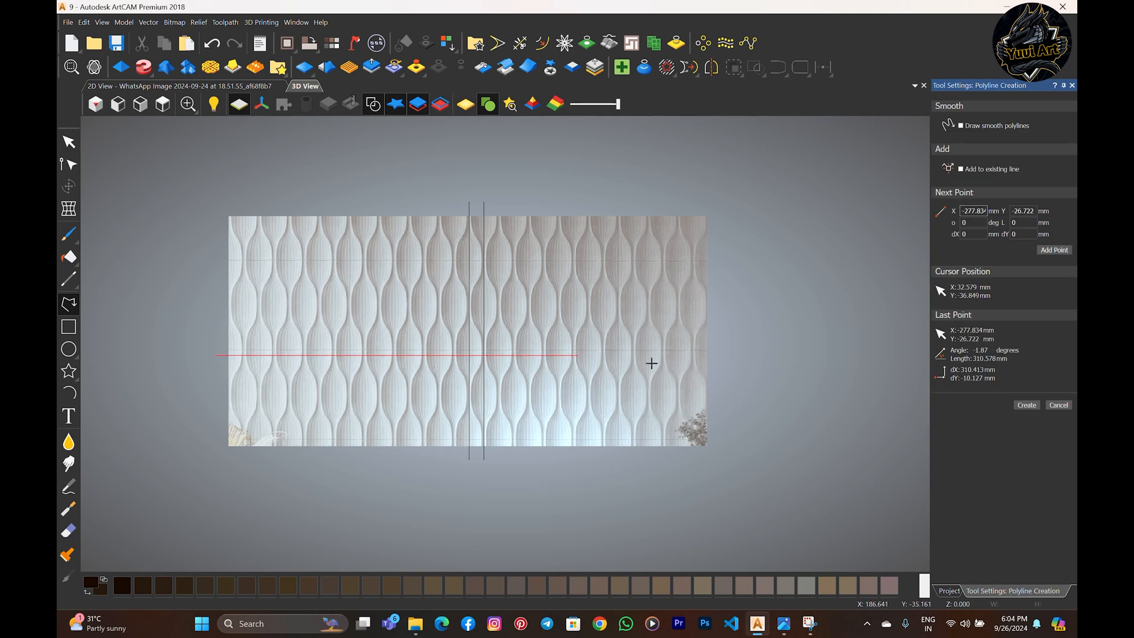
click(723, 356)
key(Escape)
scroll(454, 341, up, 4)
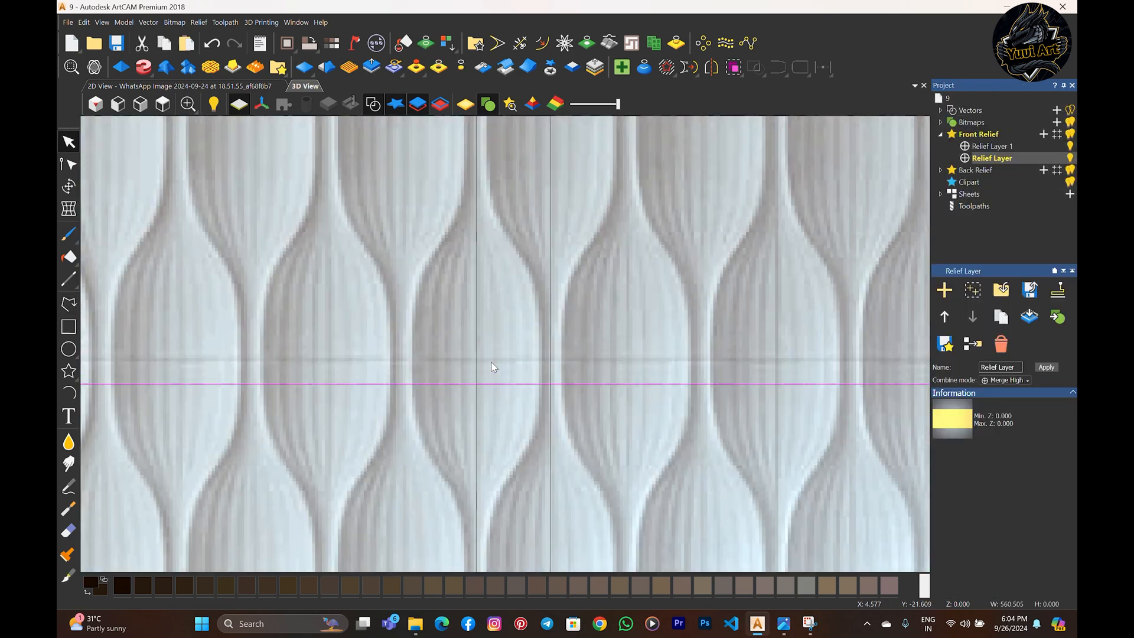
scroll(486, 353, up, 2)
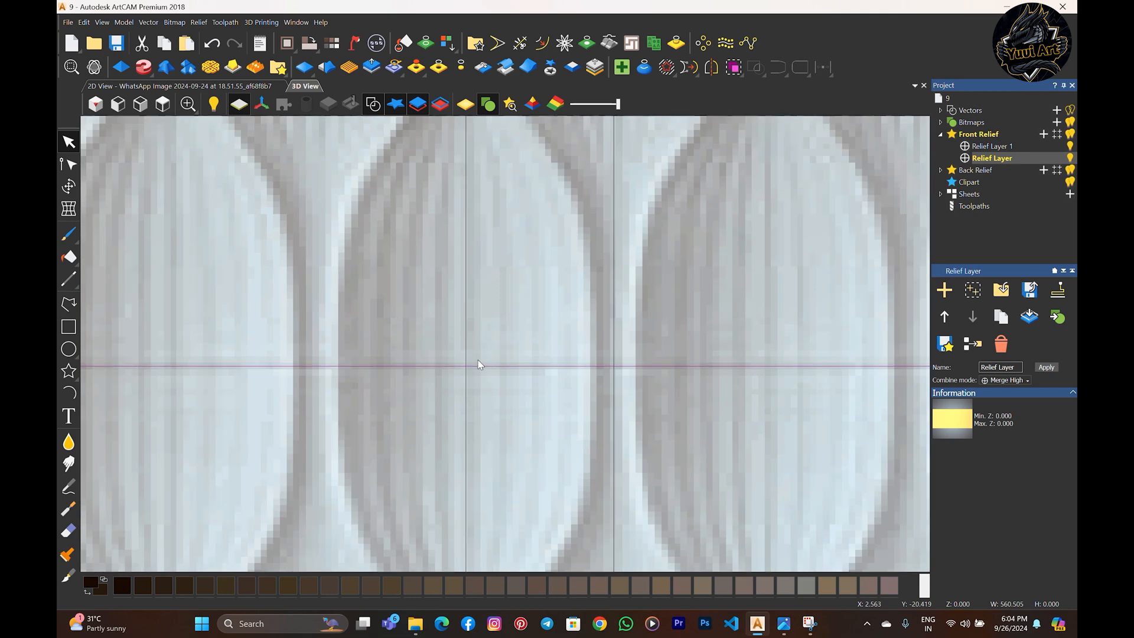
scroll(478, 359, down, 2)
scroll(502, 280, up, 1)
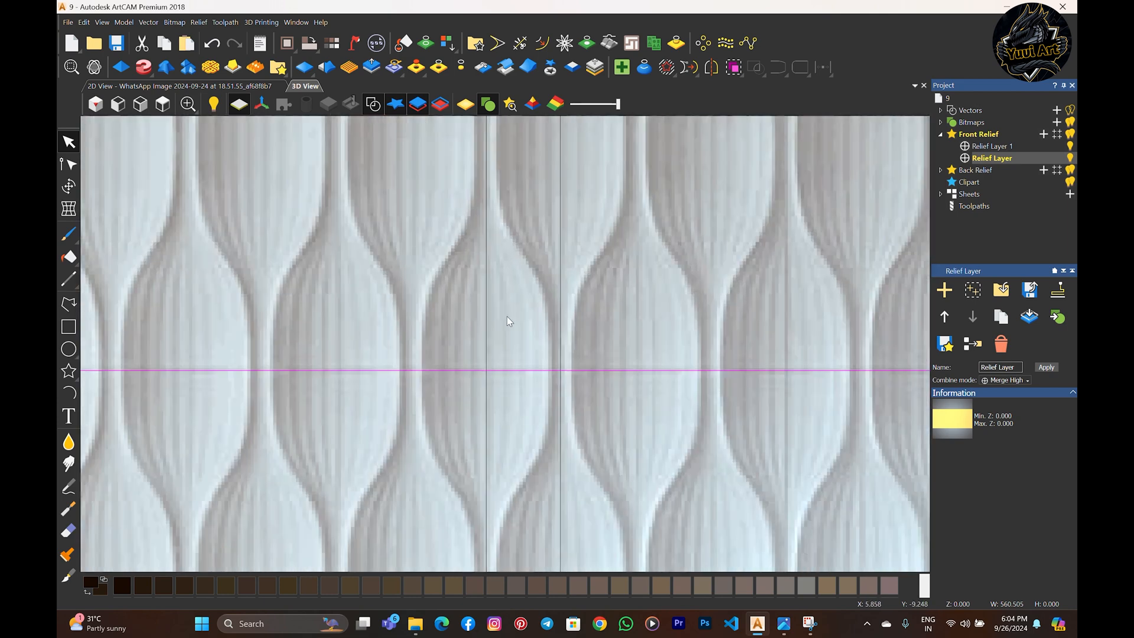
- Duplicate the horizontal line and place the copy about 50 mm higher, through the middle of the petal row above
drag(506, 317, 502, 396)
scroll(491, 328, down, 1)
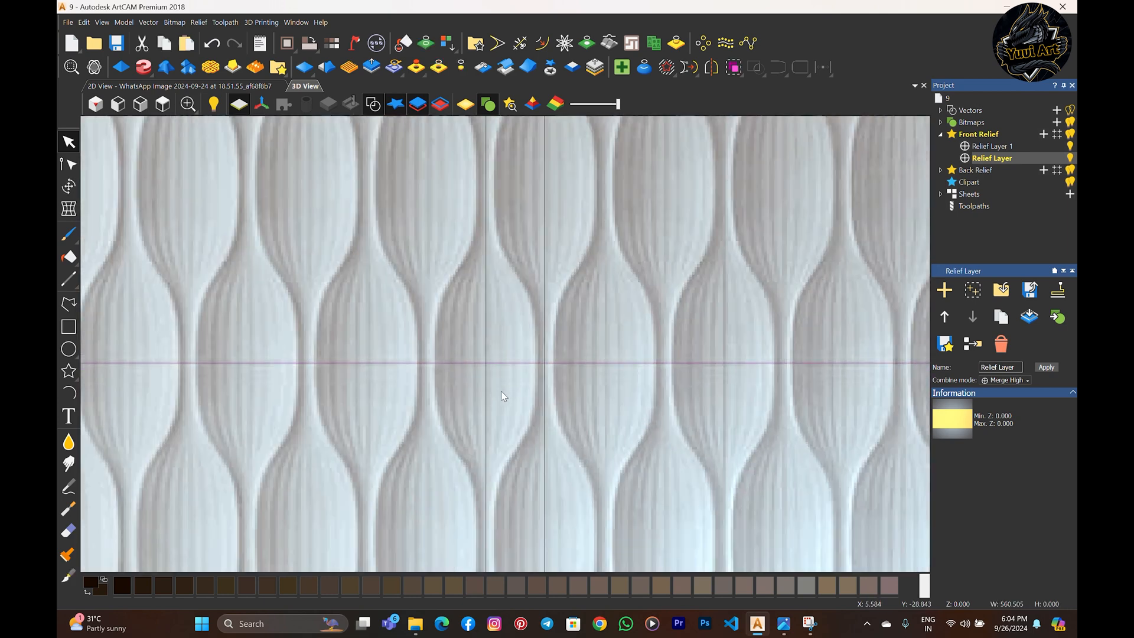
scroll(517, 322, down, 4)
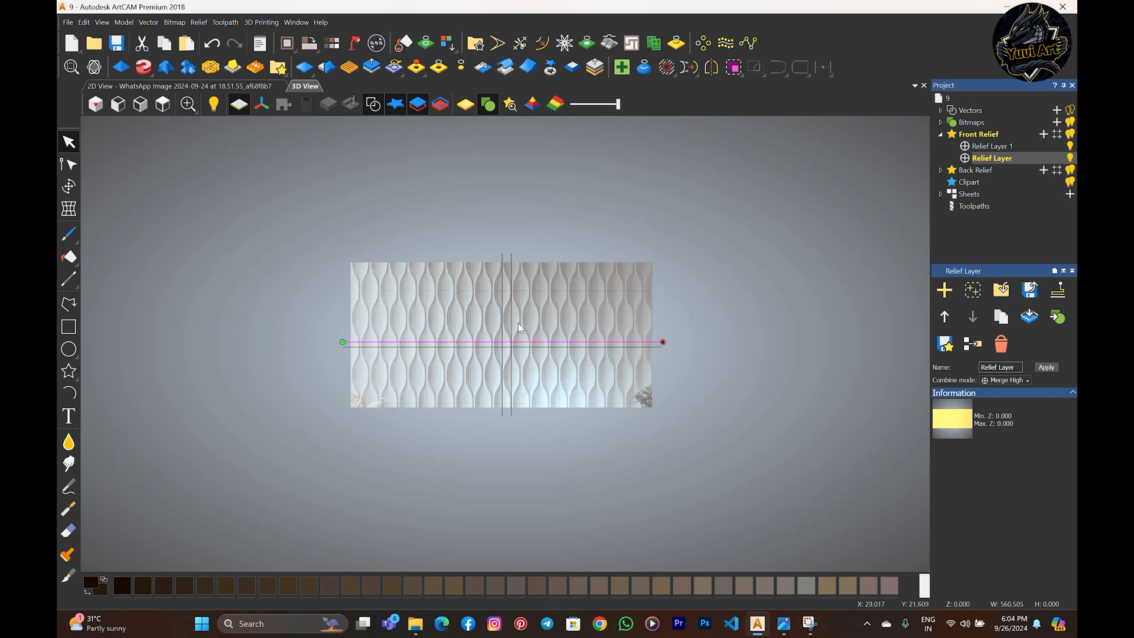
scroll(516, 318, up, 1)
scroll(515, 318, up, 4)
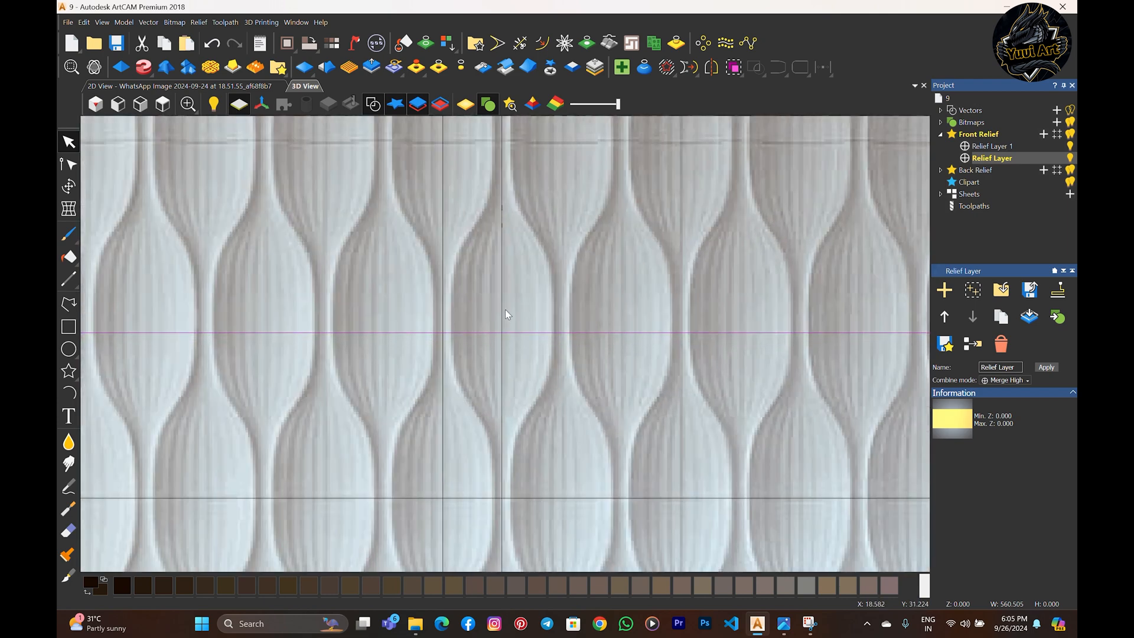
scroll(526, 248, up, 1)
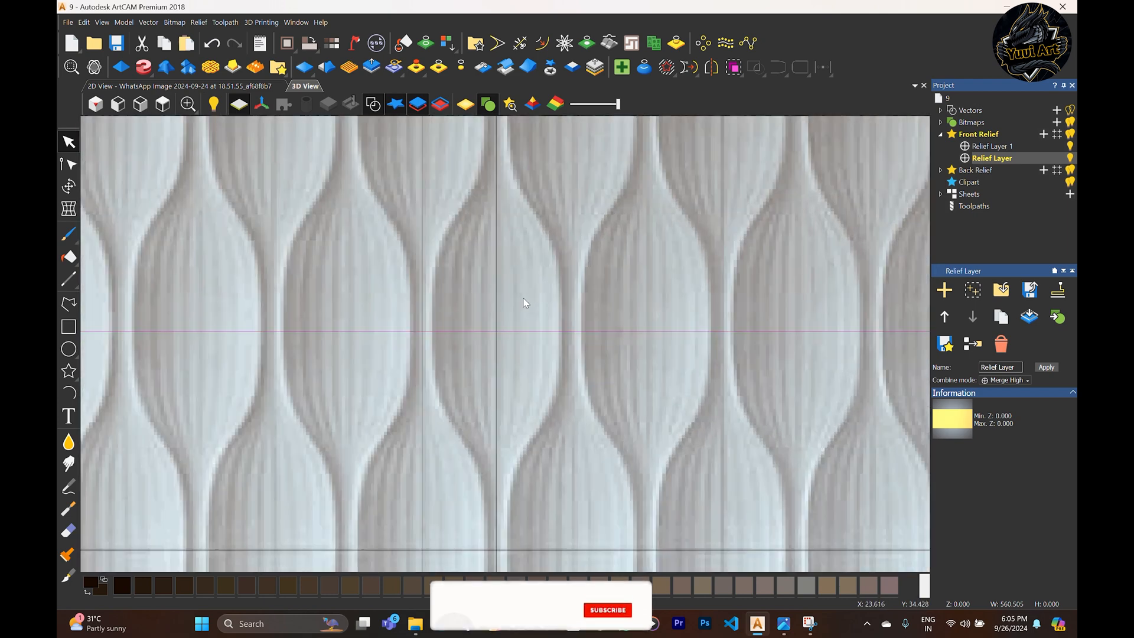
click(515, 376)
scroll(508, 380, down, 4)
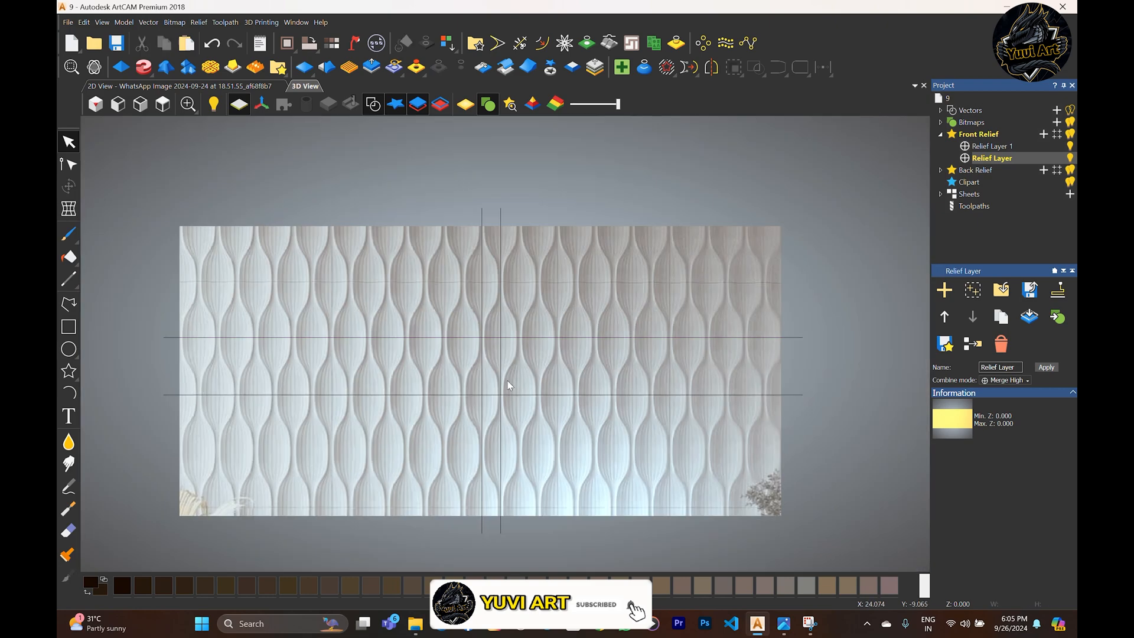
scroll(517, 377, up, 4)
scroll(467, 381, up, 1)
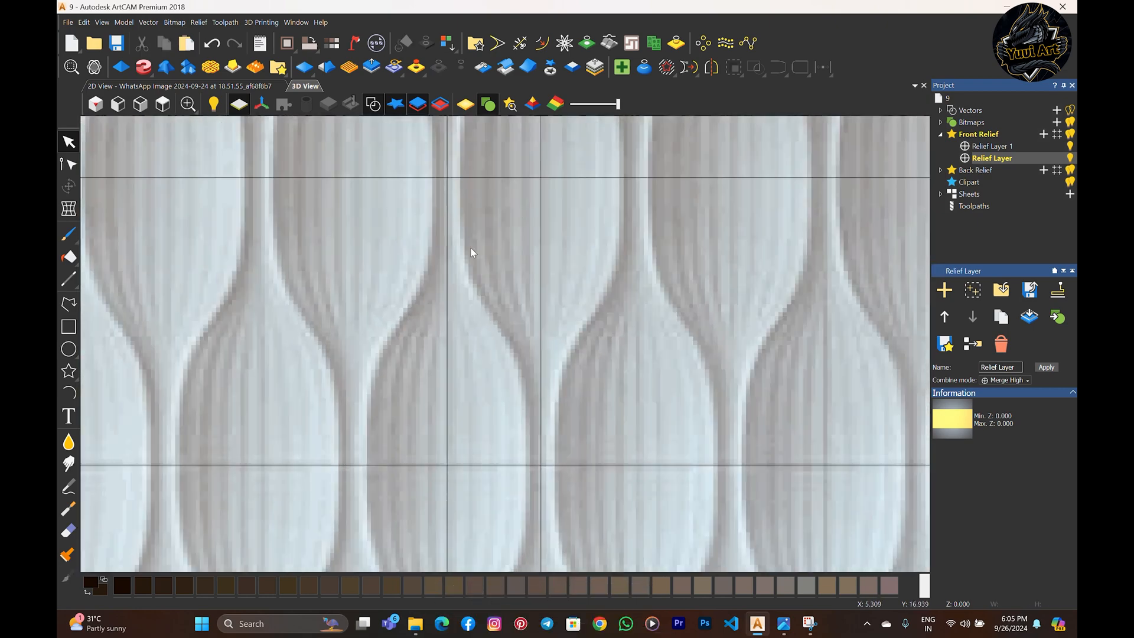
scroll(532, 295, down, 5)
scroll(558, 284, up, 4)
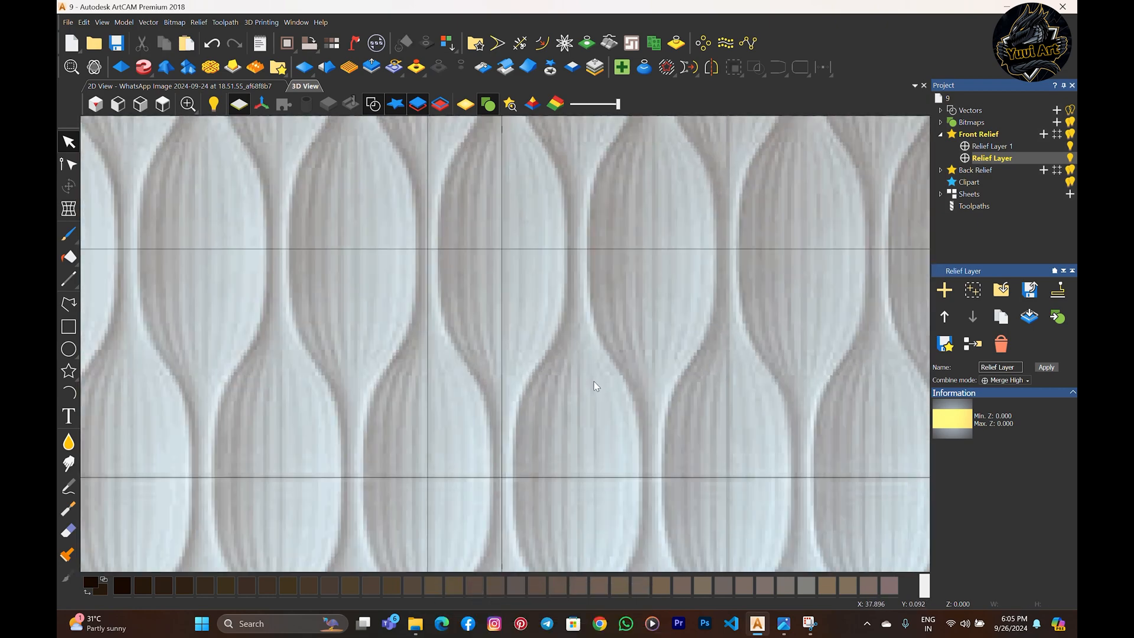
scroll(557, 351, up, 1)
click(70, 306)
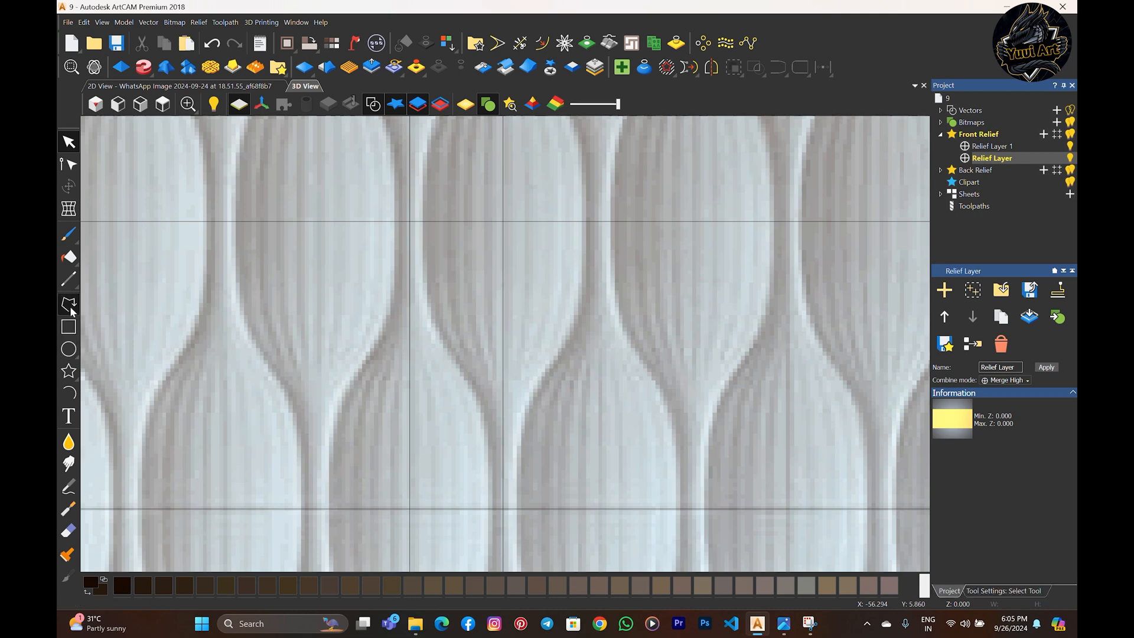
scroll(430, 336, down, 3)
key(Escape)
scroll(591, 326, down, 3)
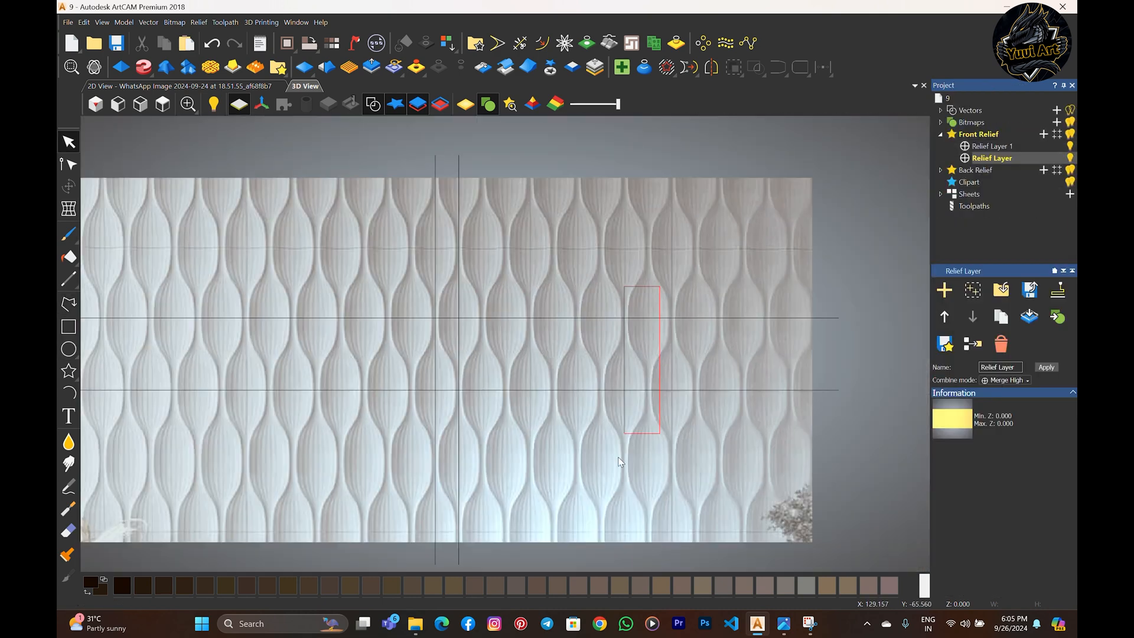
- Select both horizontal lines and join their ends into a closed rectangle about 560.5 mm by 50 mm
drag(618, 456, 618, 459)
scroll(709, 390, down, 2)
scroll(759, 357, up, 2)
scroll(523, 382, down, 2)
scroll(212, 342, up, 1)
scroll(265, 334, down, 1)
scroll(331, 329, up, 1)
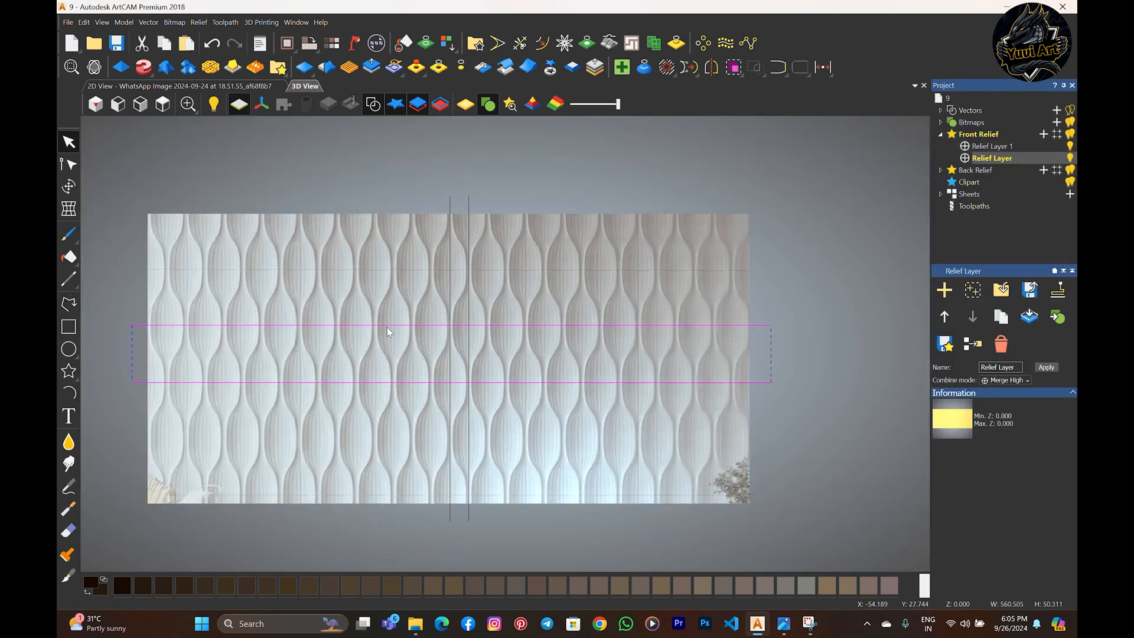
click(559, 352)
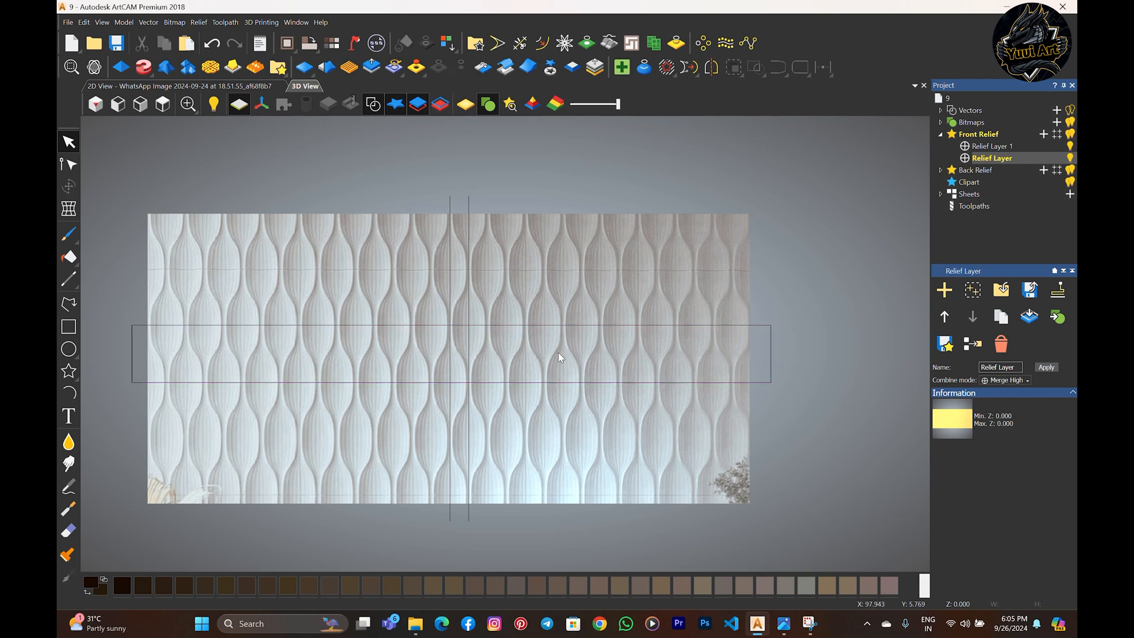
- Draw a horizontal line about 598 mm wide through the long rectangle and centre it on the rectangle's height
click(68, 304)
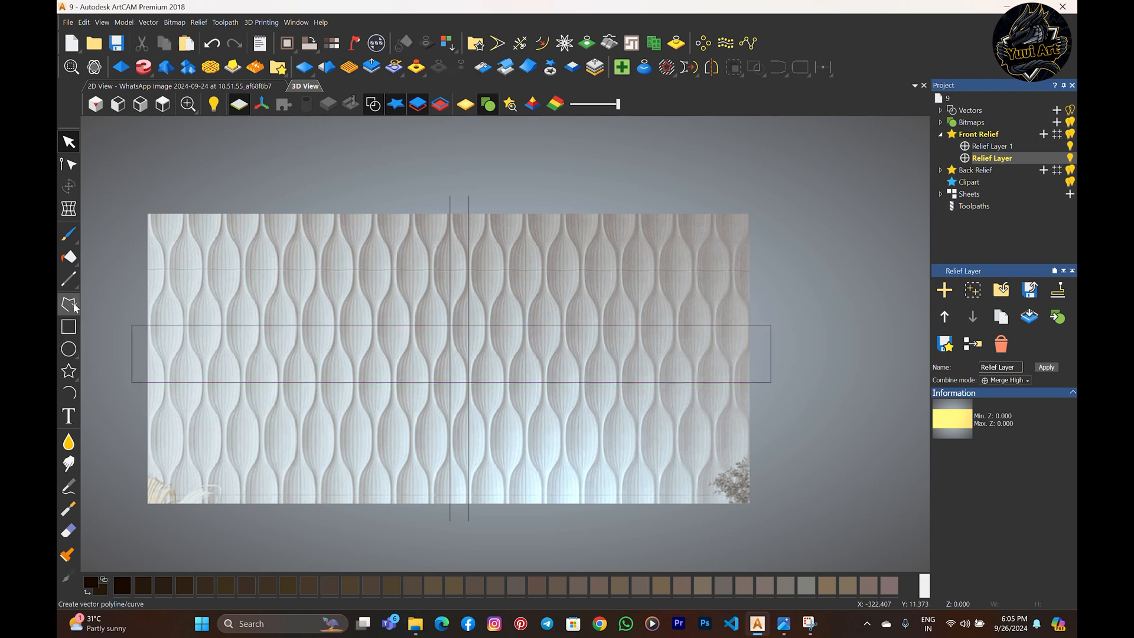
click(804, 351)
key(Escape)
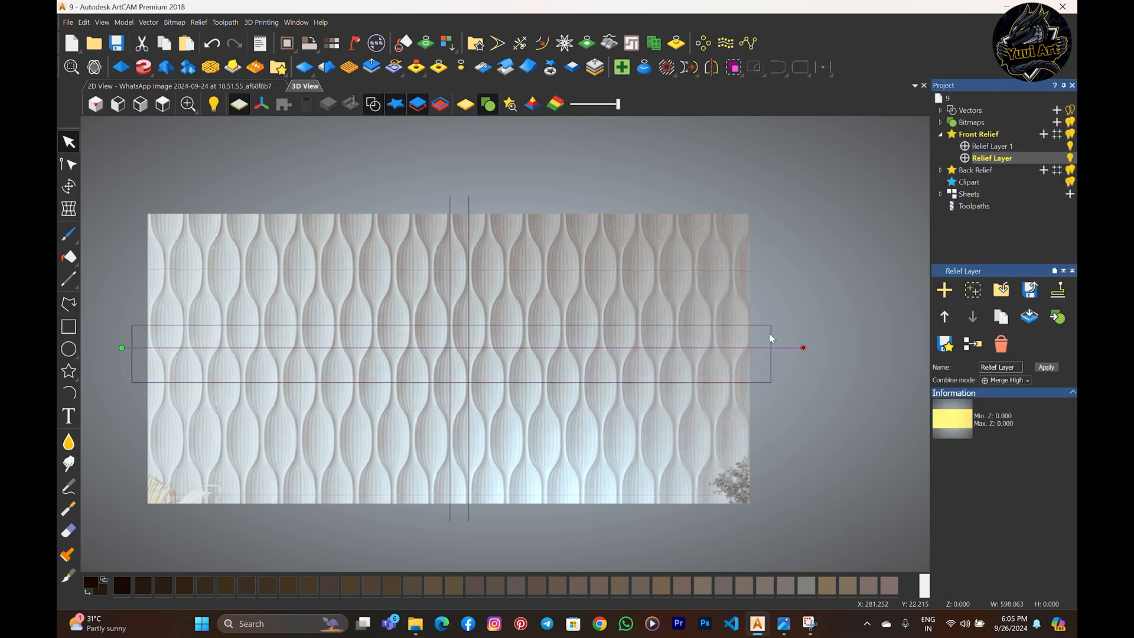
shift+click(771, 333)
click(823, 67)
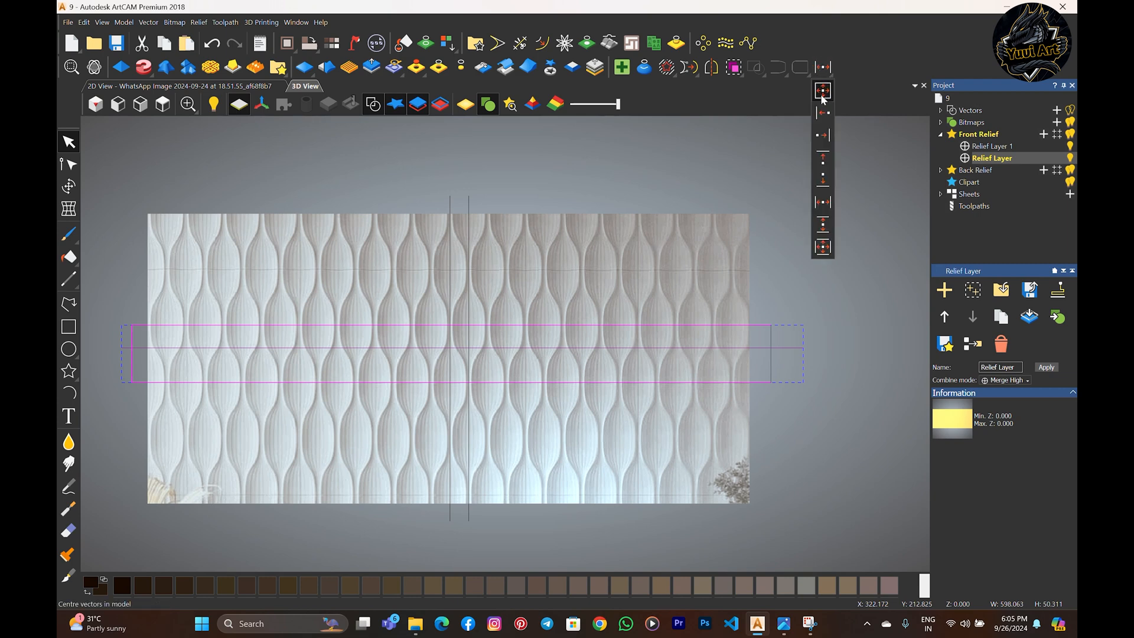
click(823, 228)
click(771, 218)
scroll(459, 369, up, 6)
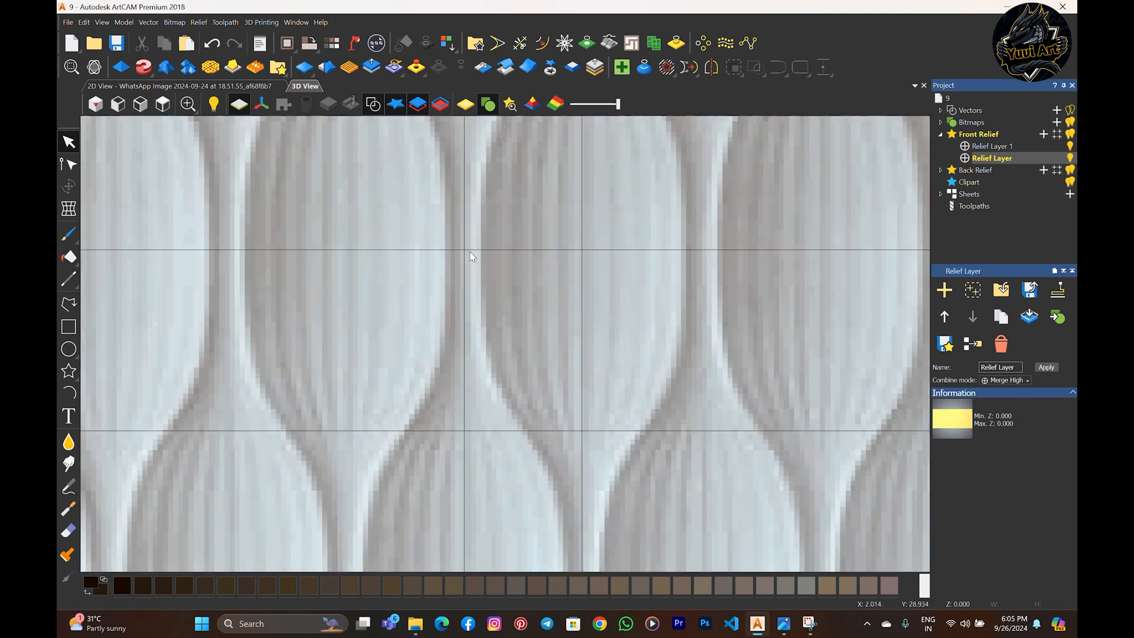
scroll(483, 317, down, 6)
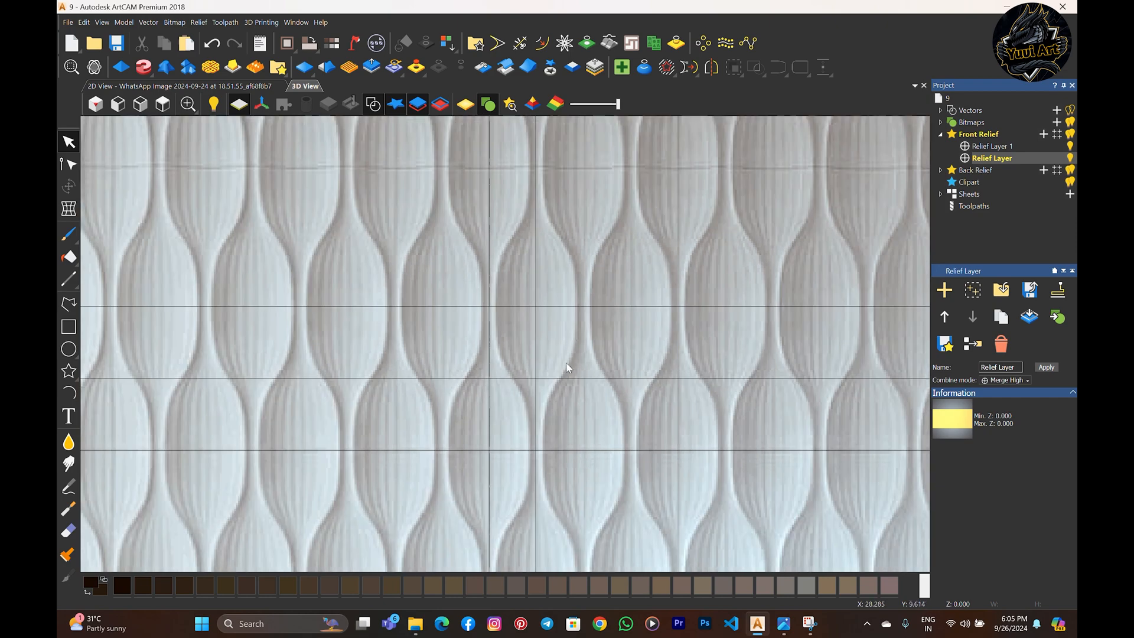
- Draw a horizontal polyline about 16.3 mm long between the two vertical guides, along the long rectangle's upper edge
scroll(577, 364, down, 5)
scroll(515, 350, up, 8)
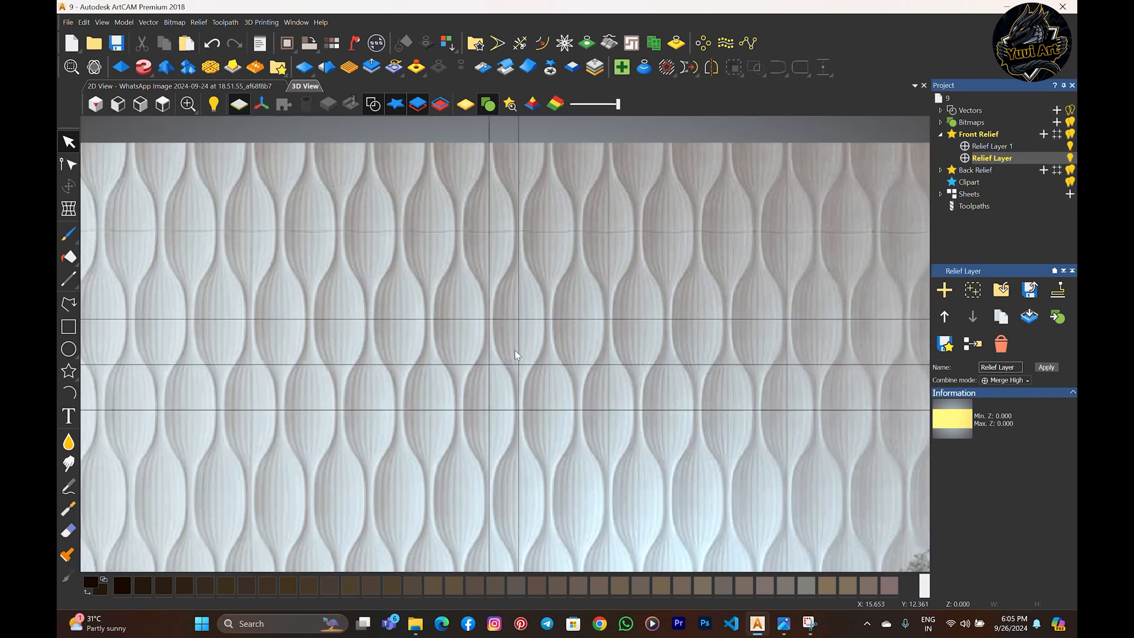
scroll(501, 360, up, 6)
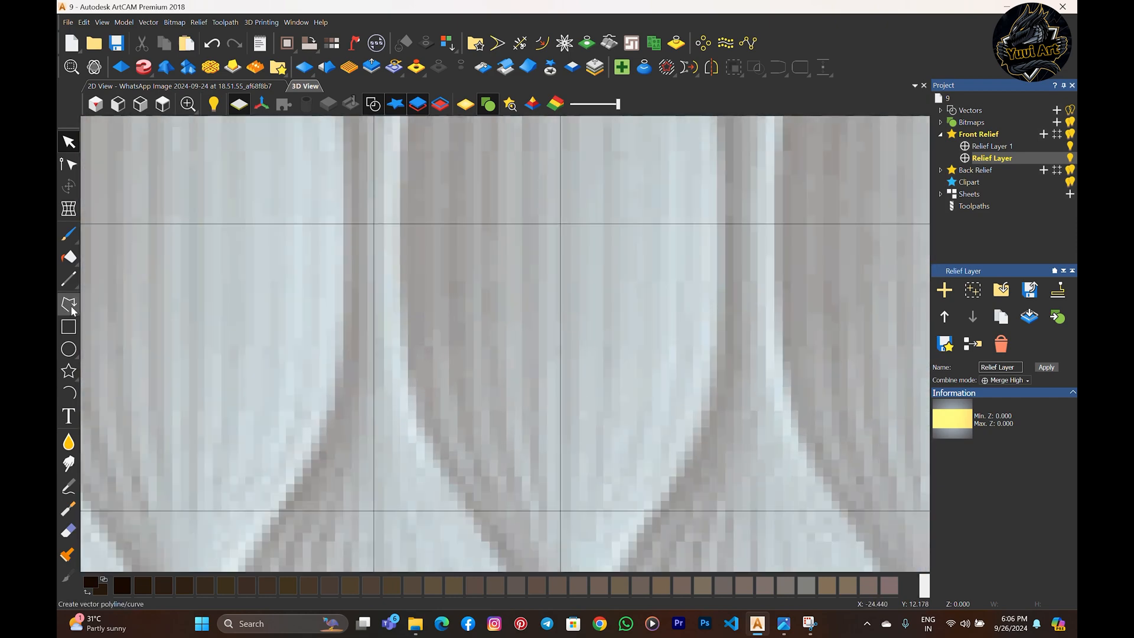
click(69, 304)
scroll(565, 360, down, 3)
key(Escape)
scroll(473, 330, up, 2)
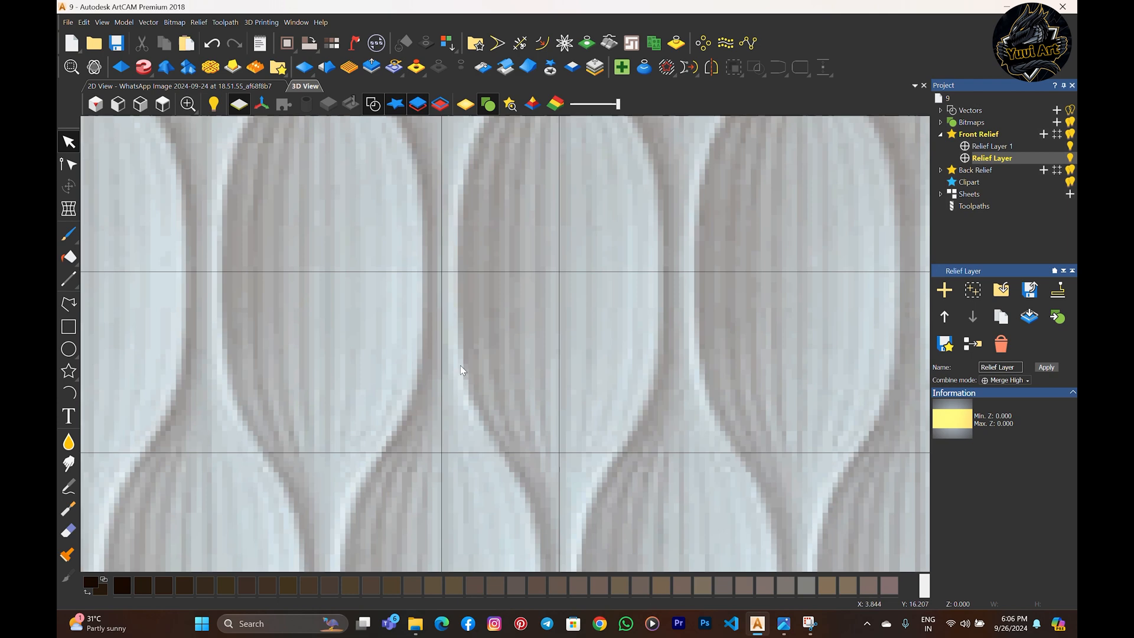
click(69, 304)
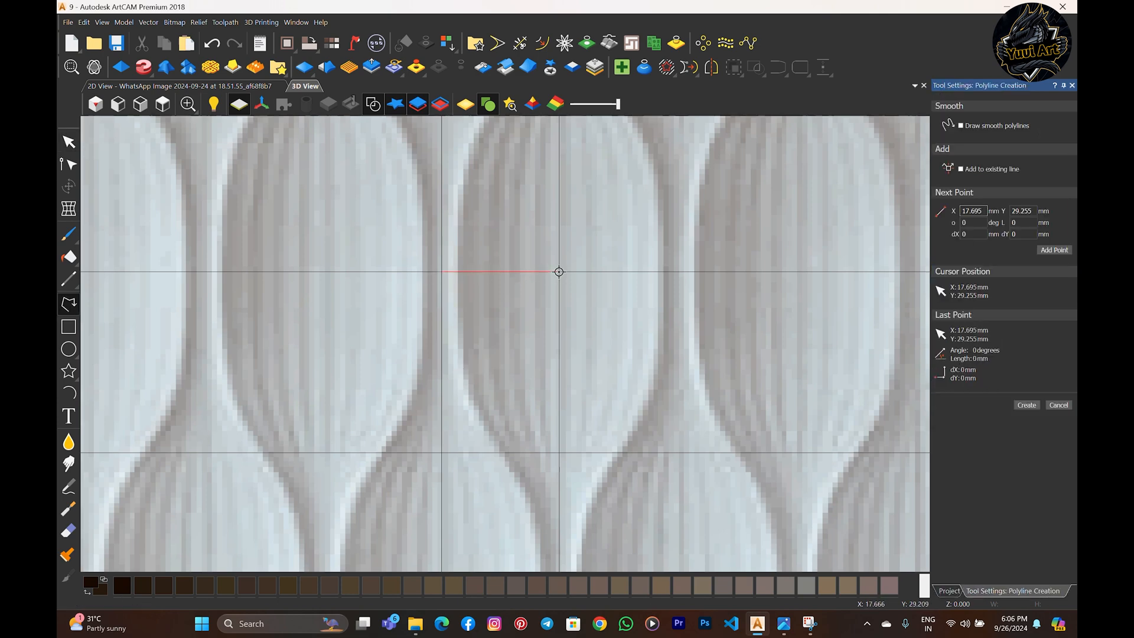
key(Escape)
- Draw a vertical line about 38 mm long through the short horizontal line and centre it on that line's width
click(69, 304)
click(505, 234)
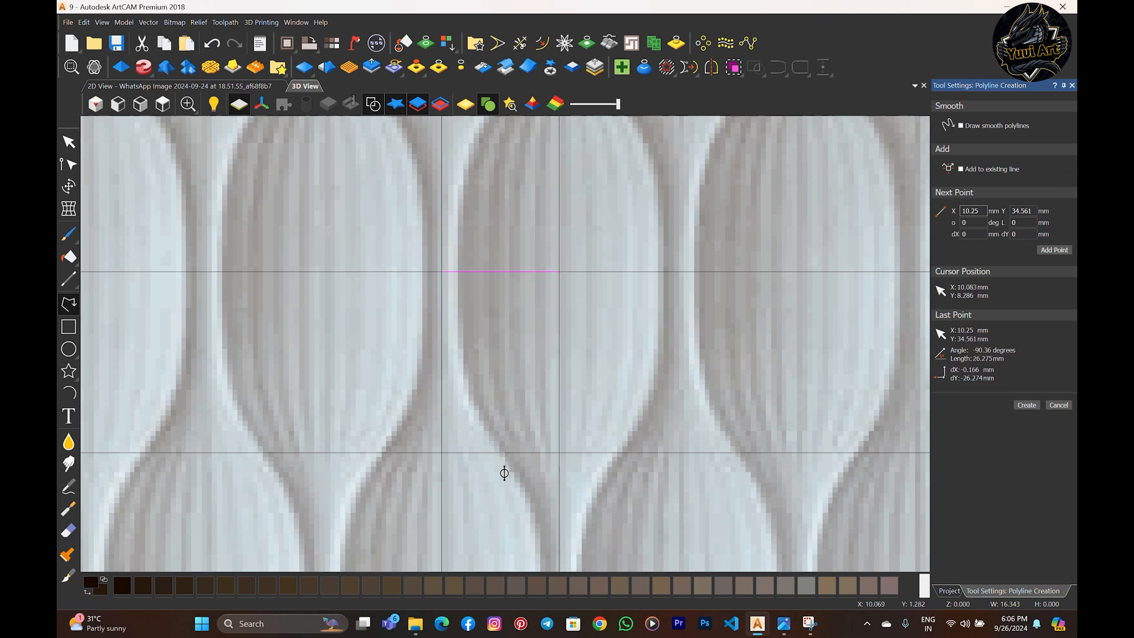
click(504, 508)
key(Escape)
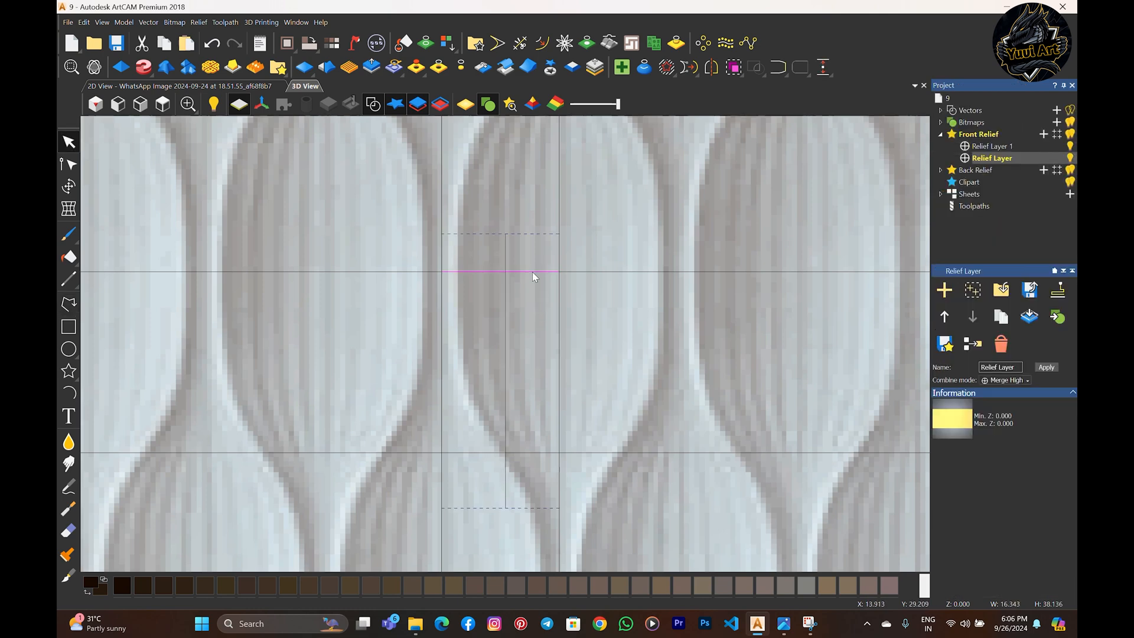
click(823, 66)
click(824, 202)
click(711, 170)
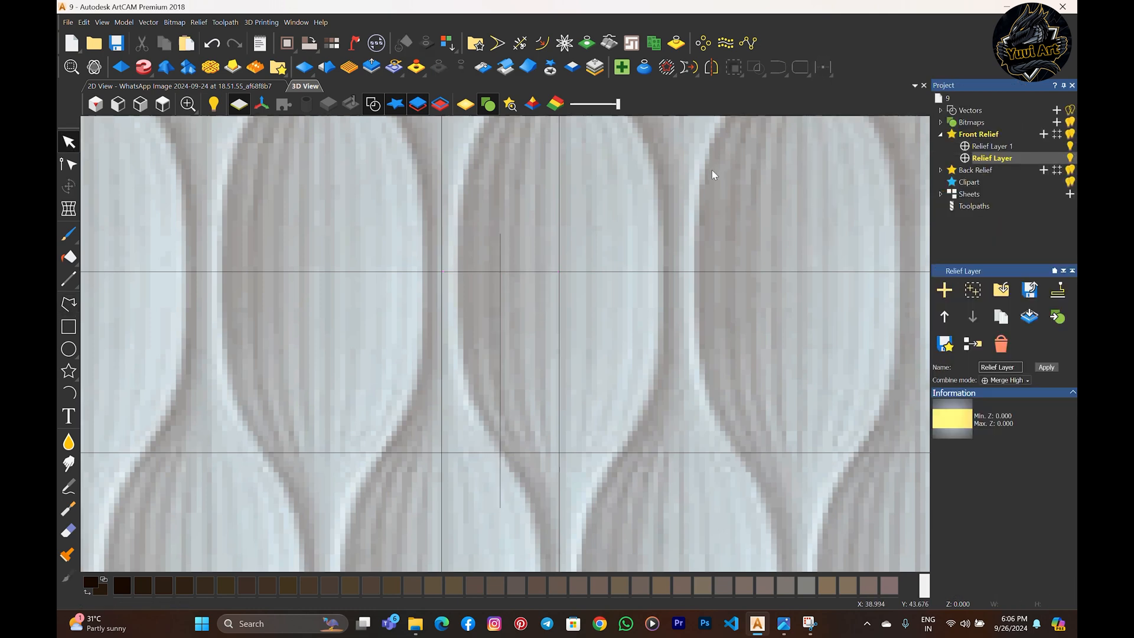
- Draw a slanted line about 6.6 mm wide and 25.2 mm high from the petal's edge on the rectangle's upper edge to the middle guide crossing
click(69, 304)
scroll(496, 417, up, 2)
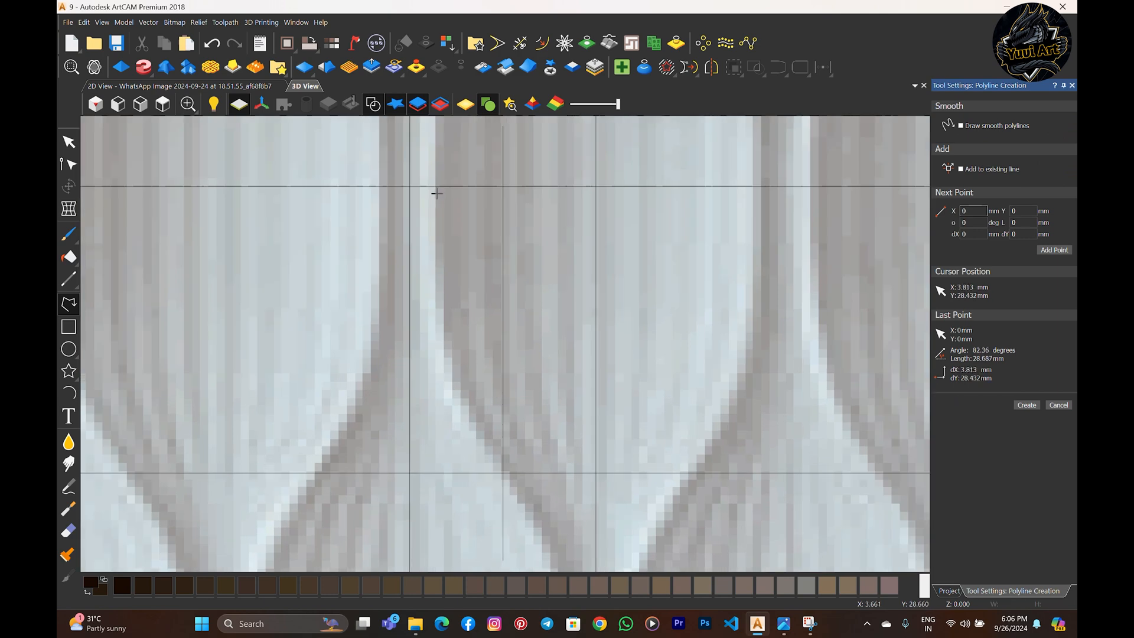
click(427, 185)
scroll(481, 375, down, 2)
scroll(519, 434, up, 2)
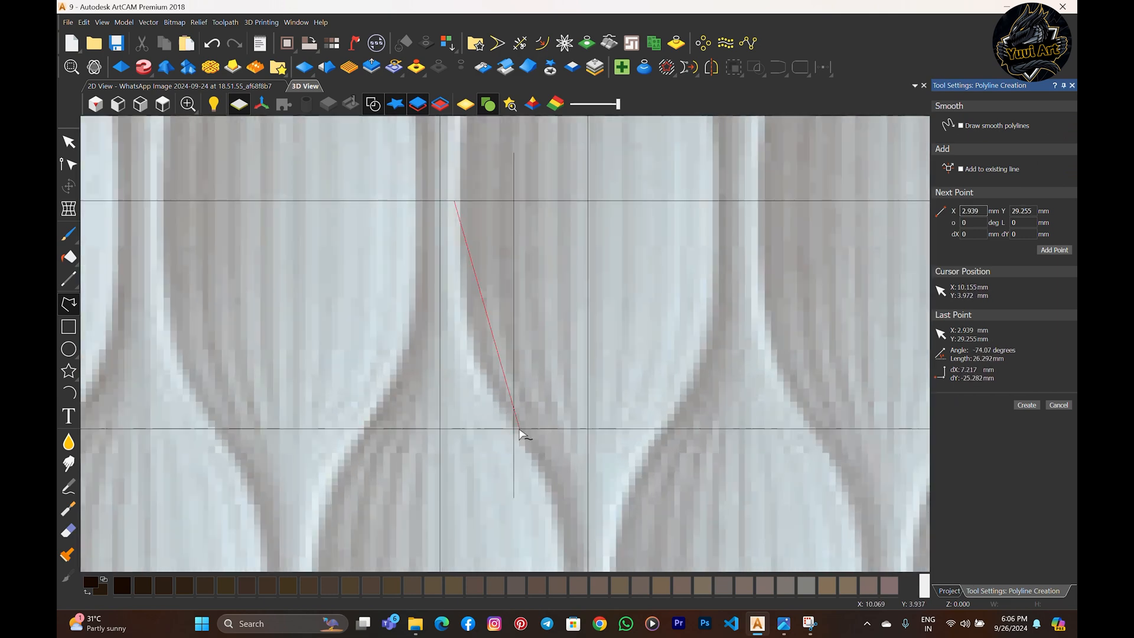
click(516, 432)
key(Escape)
scroll(516, 431, down, 3)
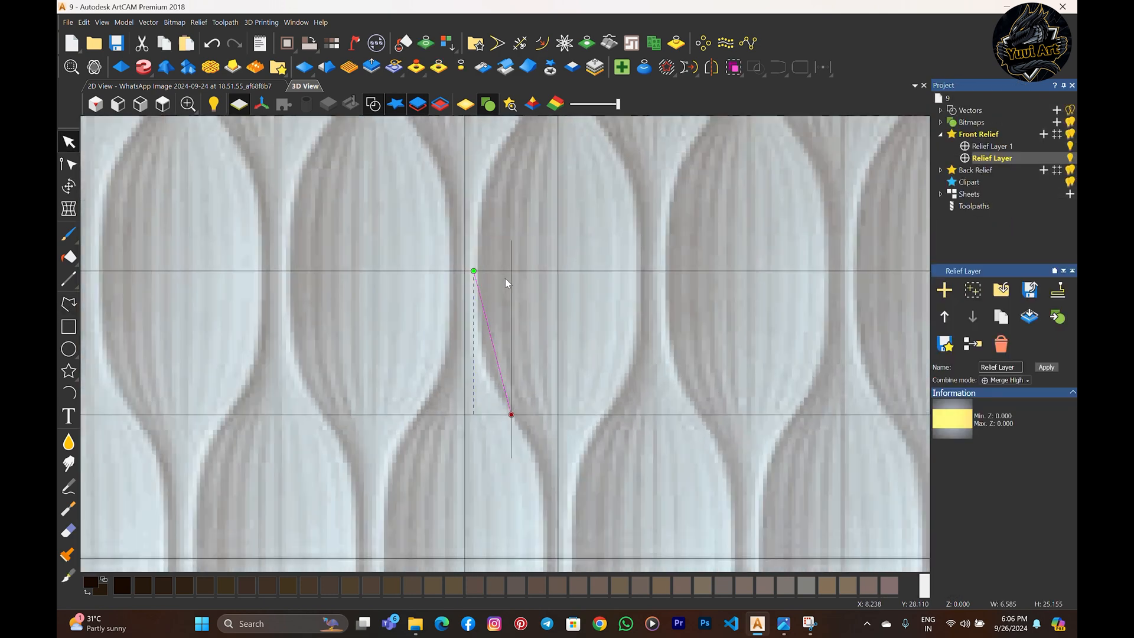
- Convert the slanted line to a curve and adjust its handles so it follows the petal's lower-left edge
scroll(506, 281, up, 4)
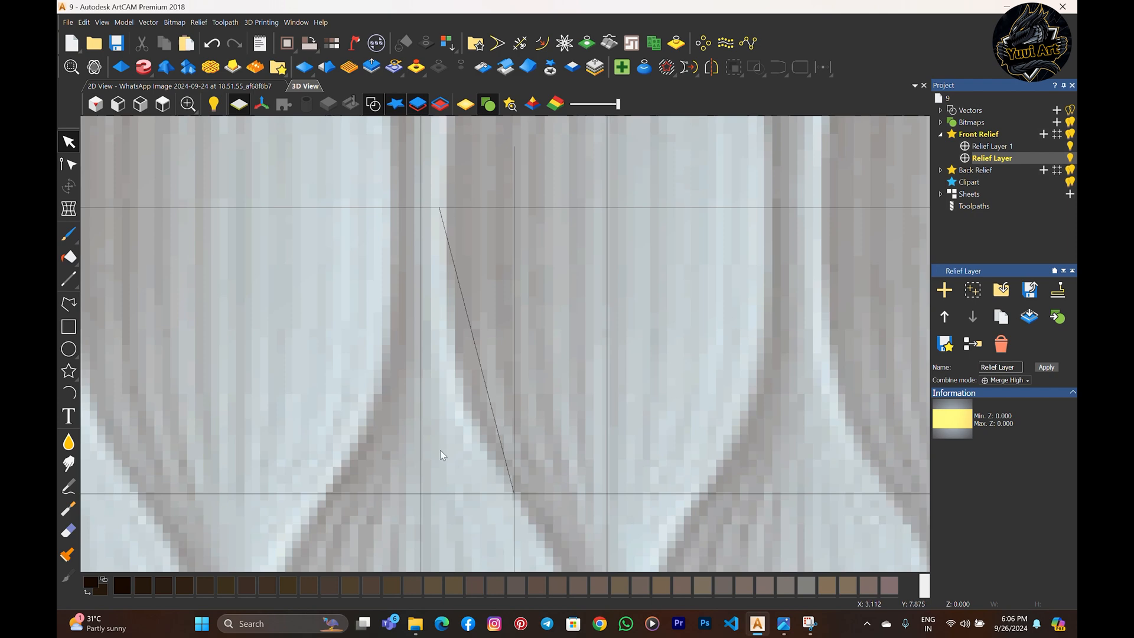
click(494, 416)
scroll(494, 416, down, 2)
scroll(511, 466, up, 6)
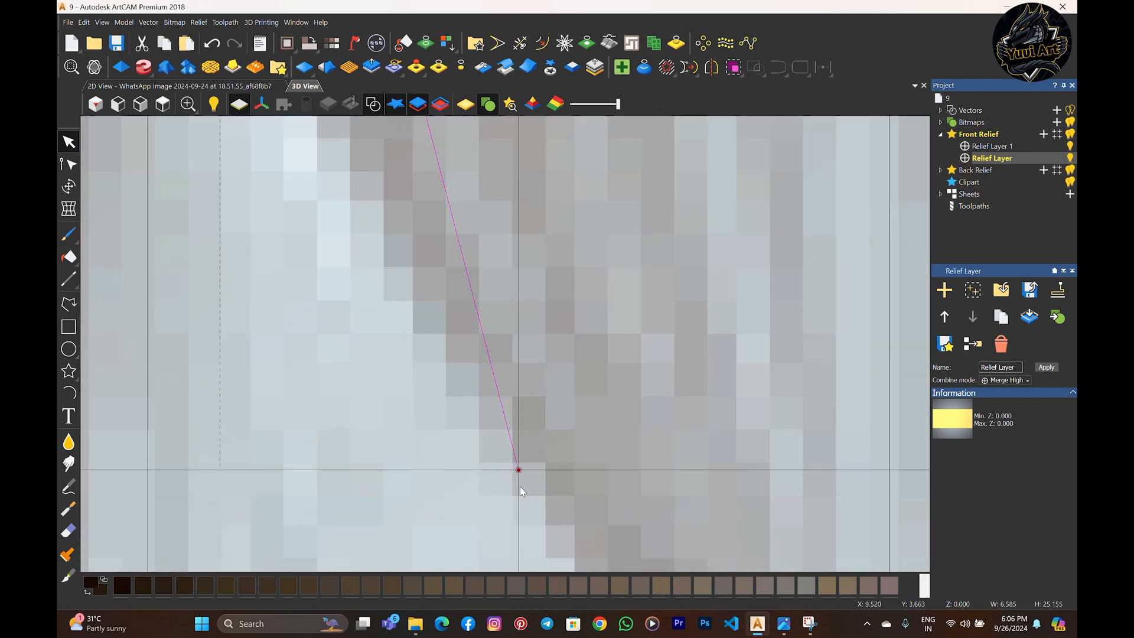
scroll(527, 462, down, 4)
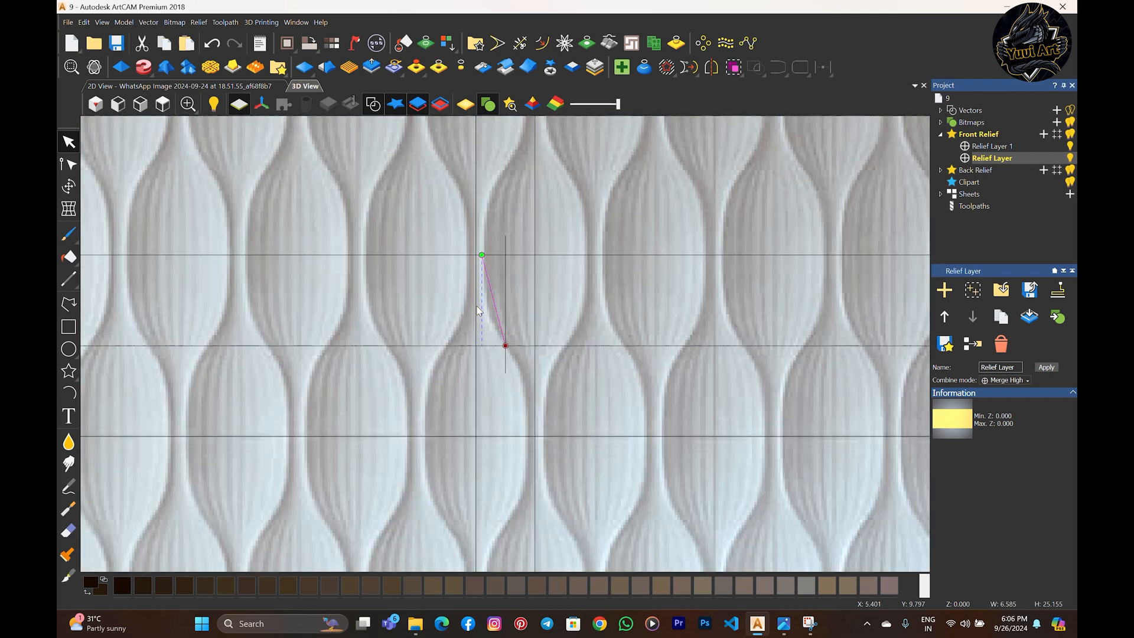
scroll(552, 402, up, 3)
scroll(552, 403, down, 3)
double_click(544, 410)
scroll(546, 417, up, 4)
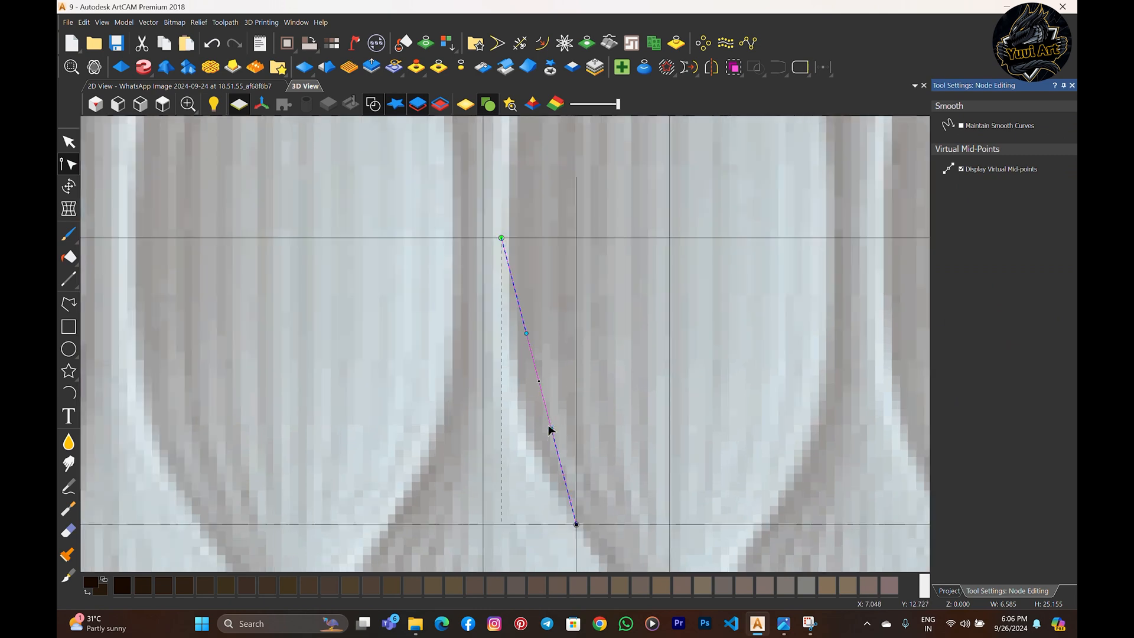
drag(549, 436, 509, 433)
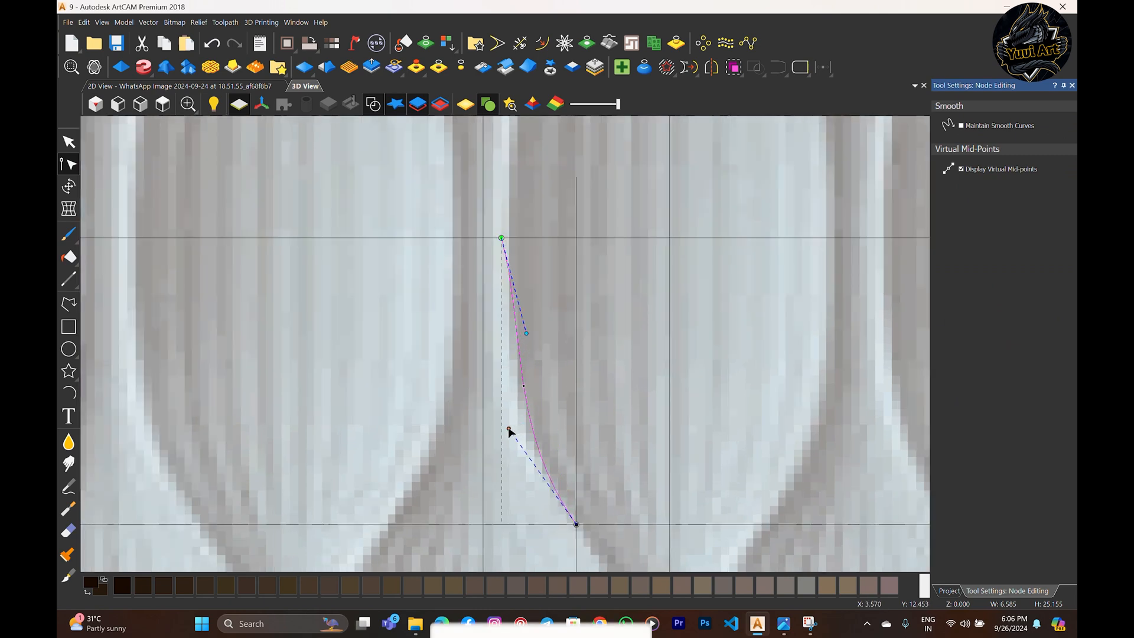
drag(526, 334, 501, 342)
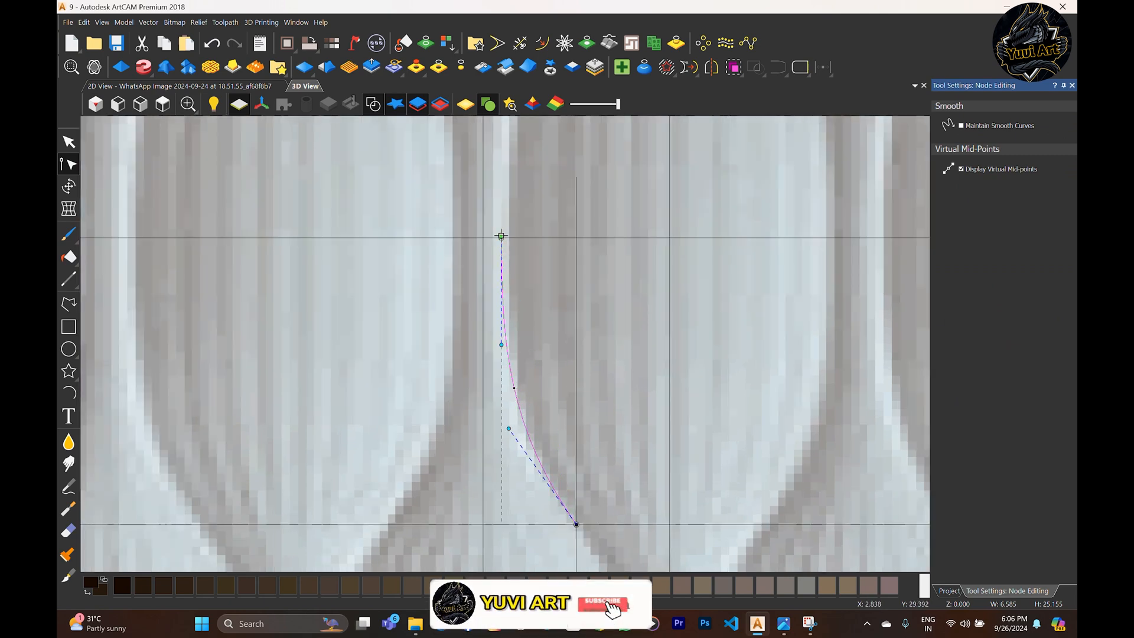
scroll(560, 397, down, 2)
scroll(456, 380, up, 2)
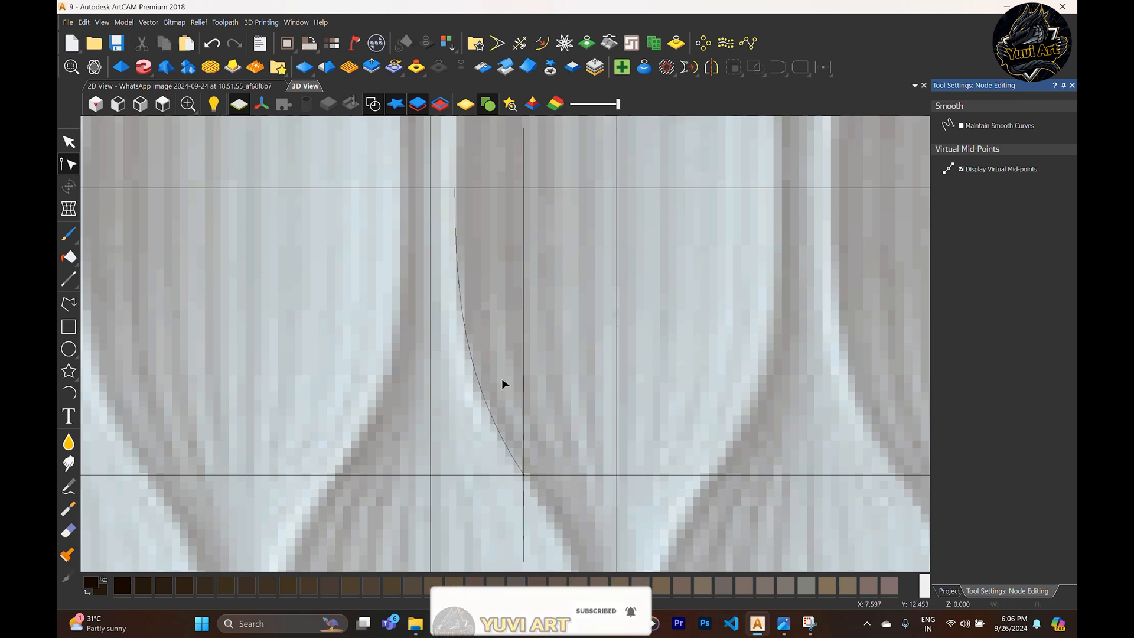
scroll(514, 400, down, 4)
key(Escape)
- Mirror a copy of the petal curve across the middle horizontal guide and flip that copy about its right side without duplicating it
scroll(521, 386, up, 3)
click(521, 362)
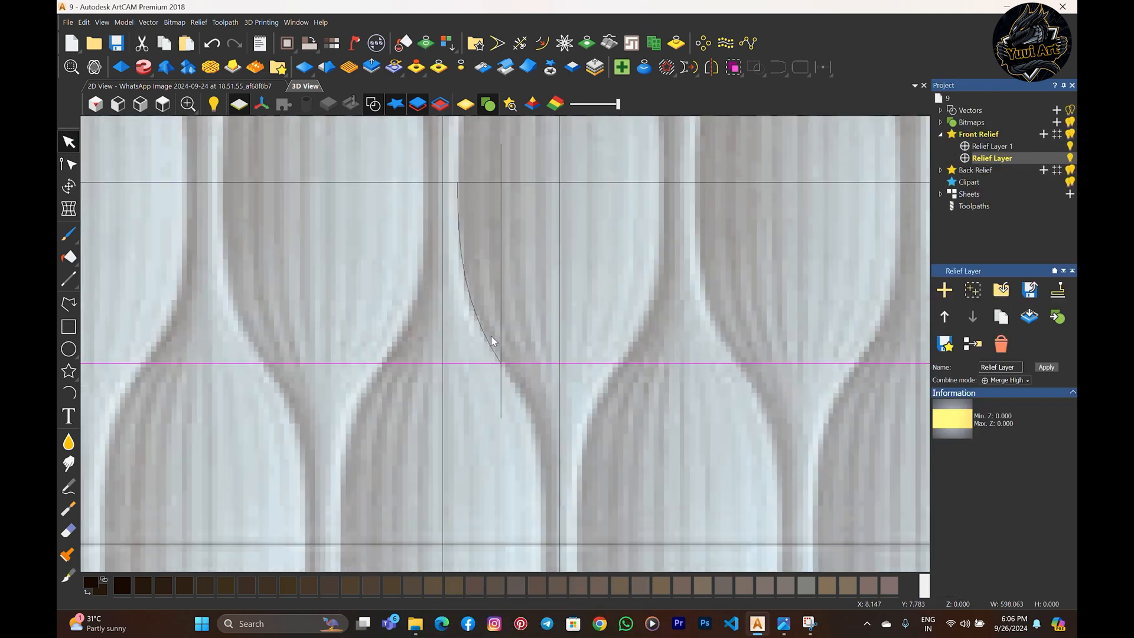
shift+click(491, 336)
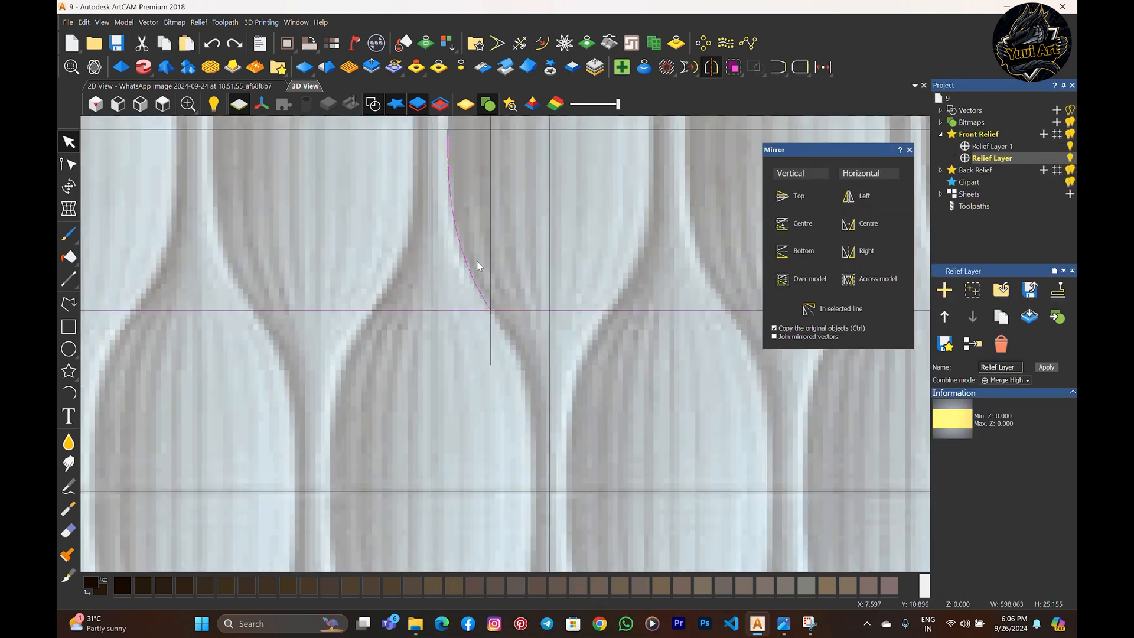
click(822, 311)
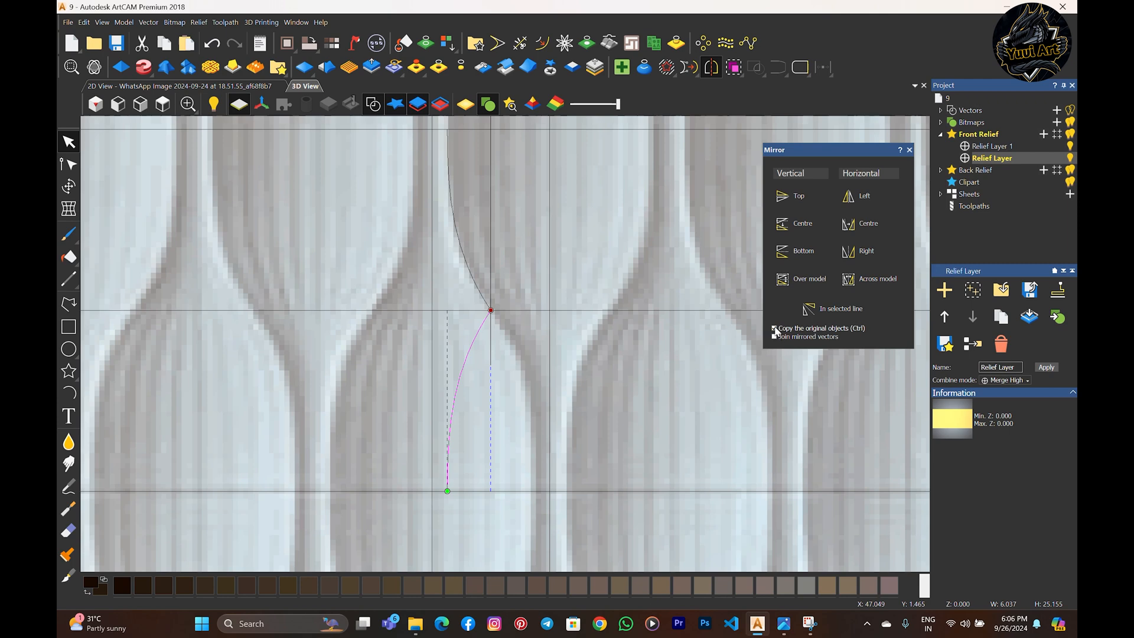
click(876, 250)
scroll(551, 373, down, 3)
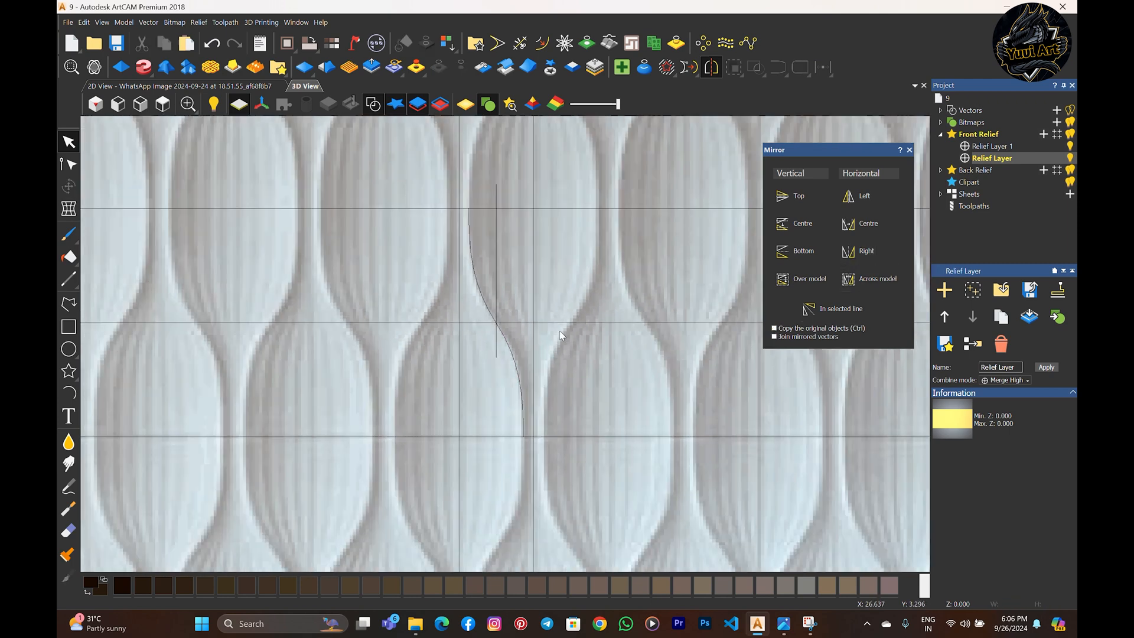
- Select both halves of the S-shaped petal edge and join them at their coincident nodes with a 0.025 mm tolerance
scroll(550, 375, up, 3)
click(482, 304)
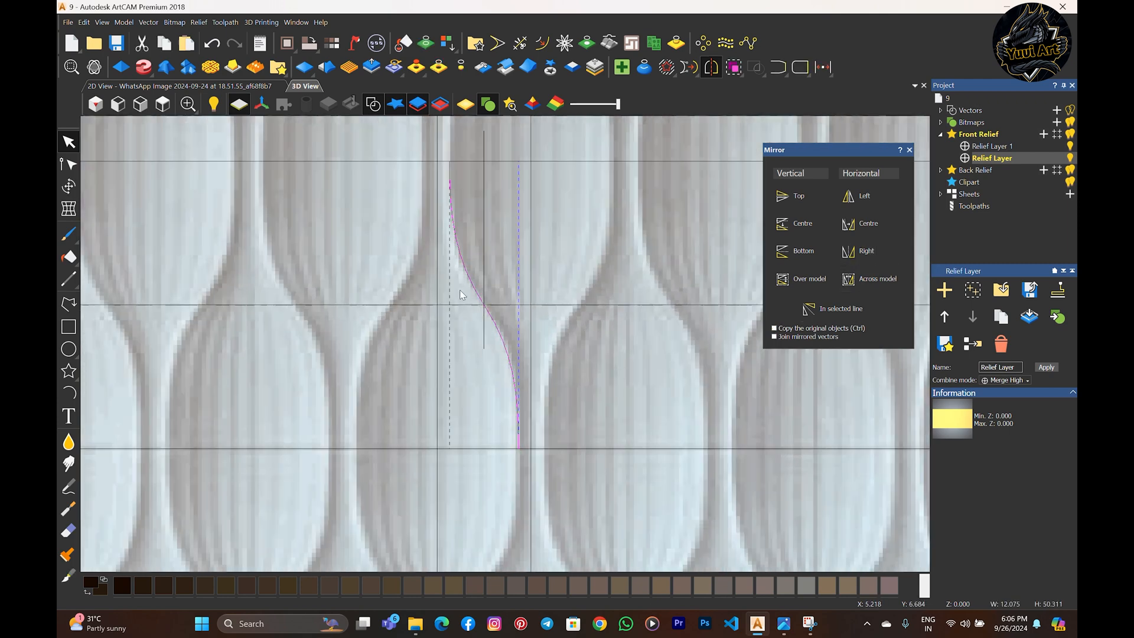
scroll(549, 325, down, 2)
key(j)
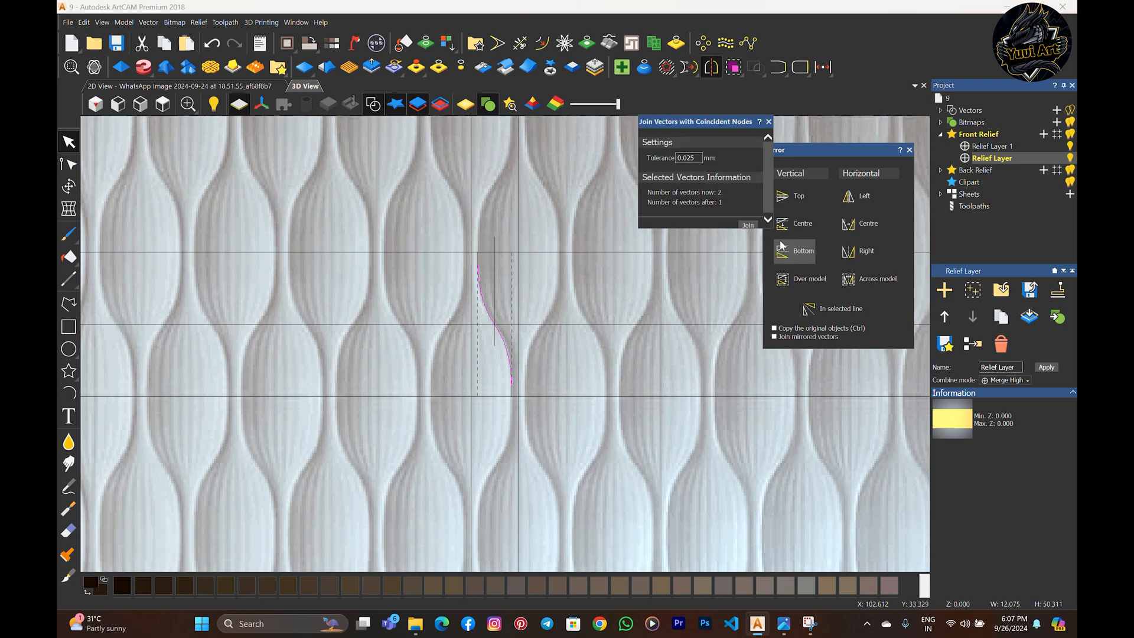
click(770, 123)
click(527, 341)
- Delete the short vertical helper line and the short horizontal line between the vertical guides
scroll(527, 342, down, 1)
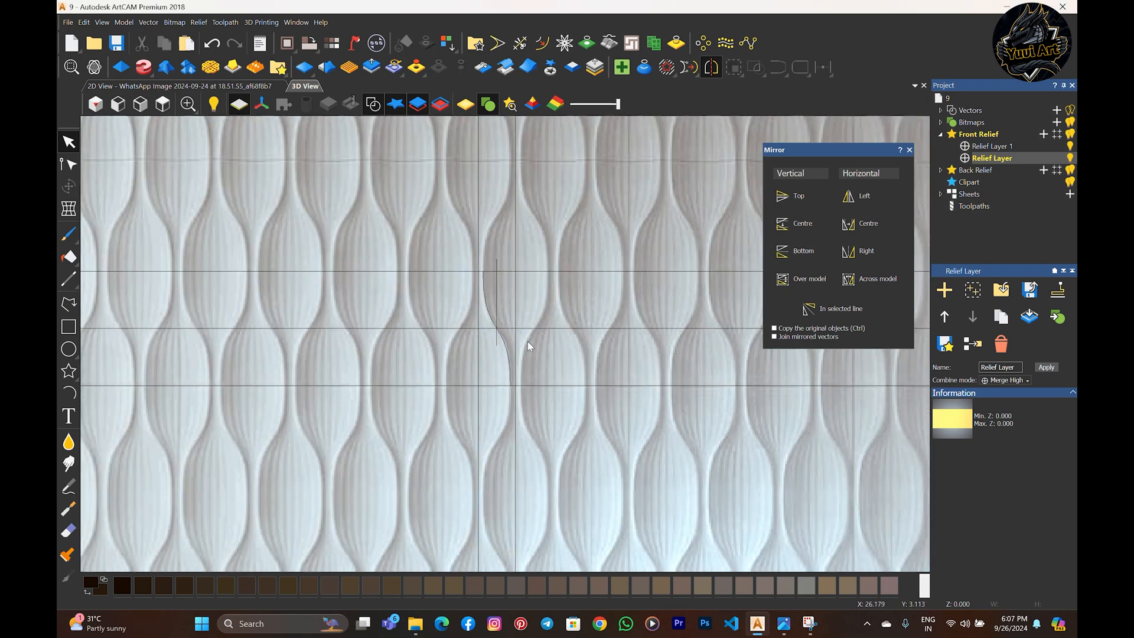
scroll(527, 342, up, 1)
scroll(470, 308, up, 2)
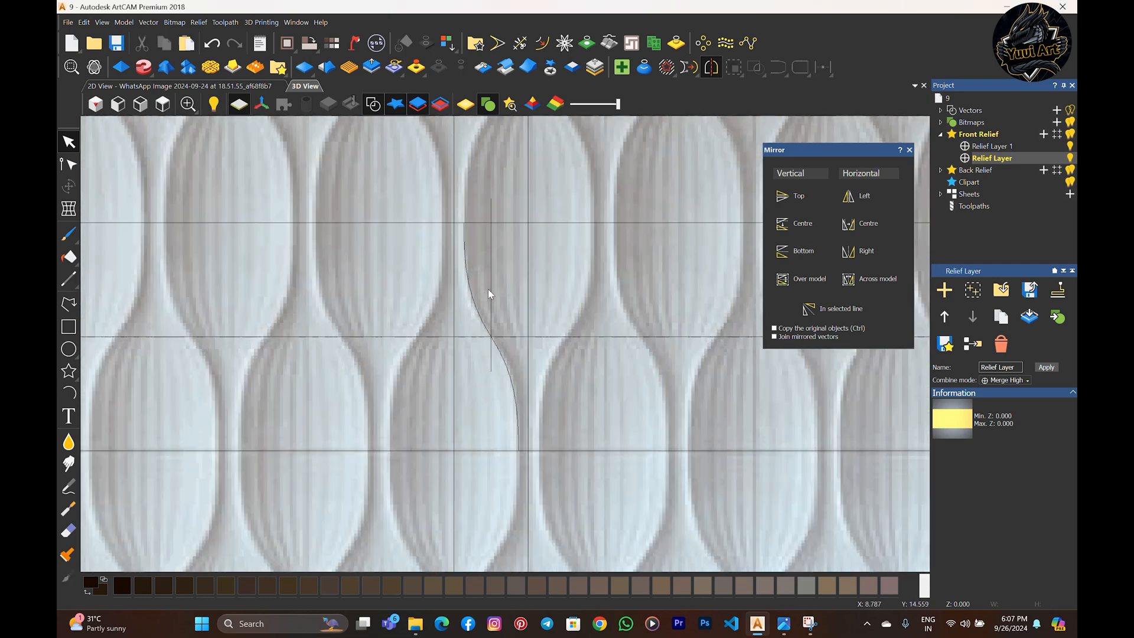
click(491, 288)
key(Delete)
drag(384, 176, 591, 273)
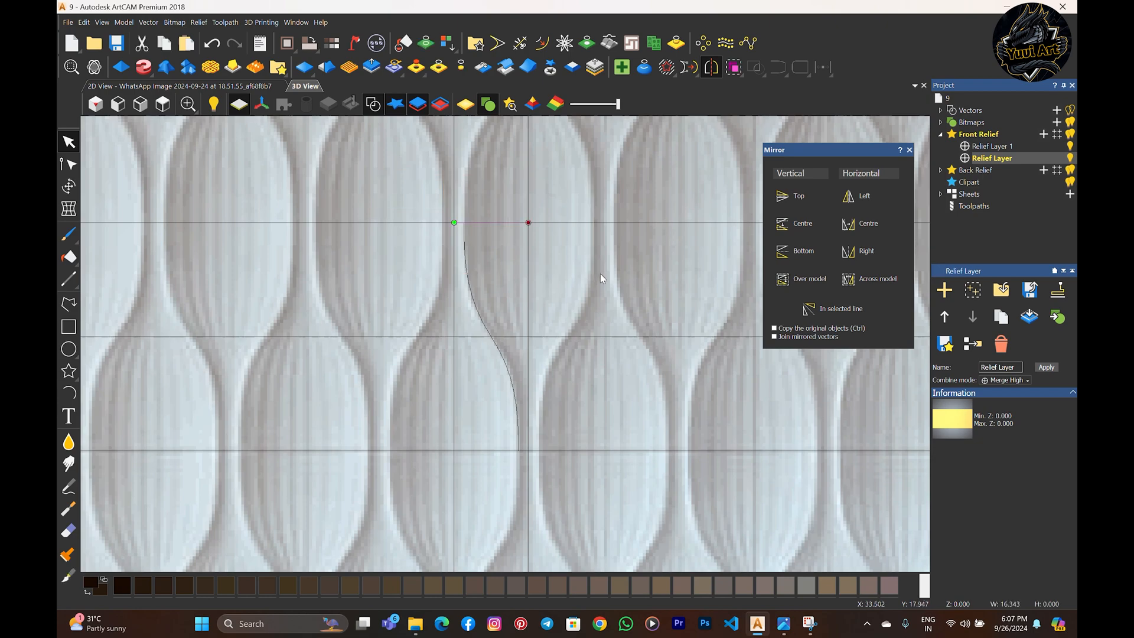
key(Delete)
- Mirror a copy of the joined S-curve across the left vertical guide, keeping the original
scroll(591, 362, down, 3)
scroll(548, 378, up, 1)
click(486, 366)
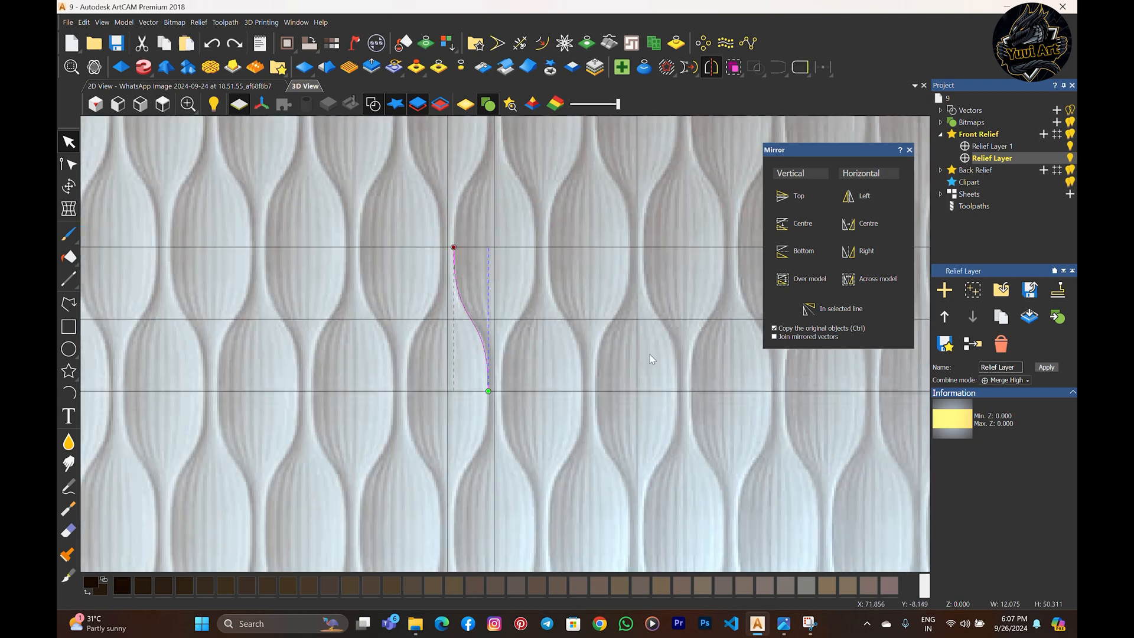
shift+click(449, 344)
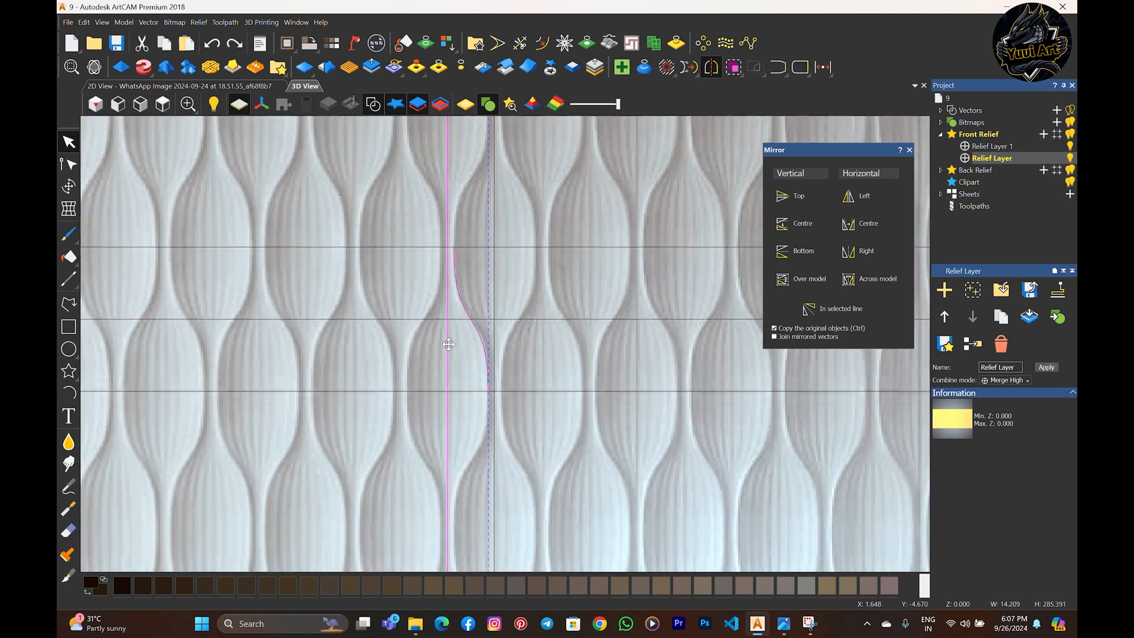
click(805, 312)
click(616, 310)
scroll(516, 331, down, 2)
scroll(546, 392, up, 2)
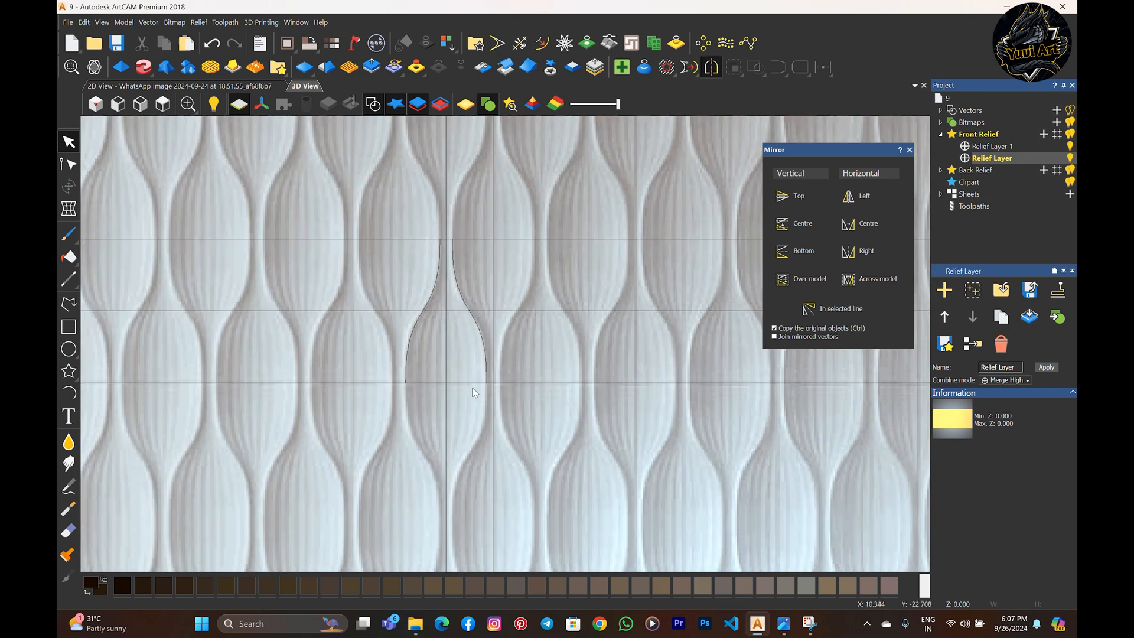
- Mirror copies of both S-curves across the right vertical guide, keeping the originals
click(494, 293)
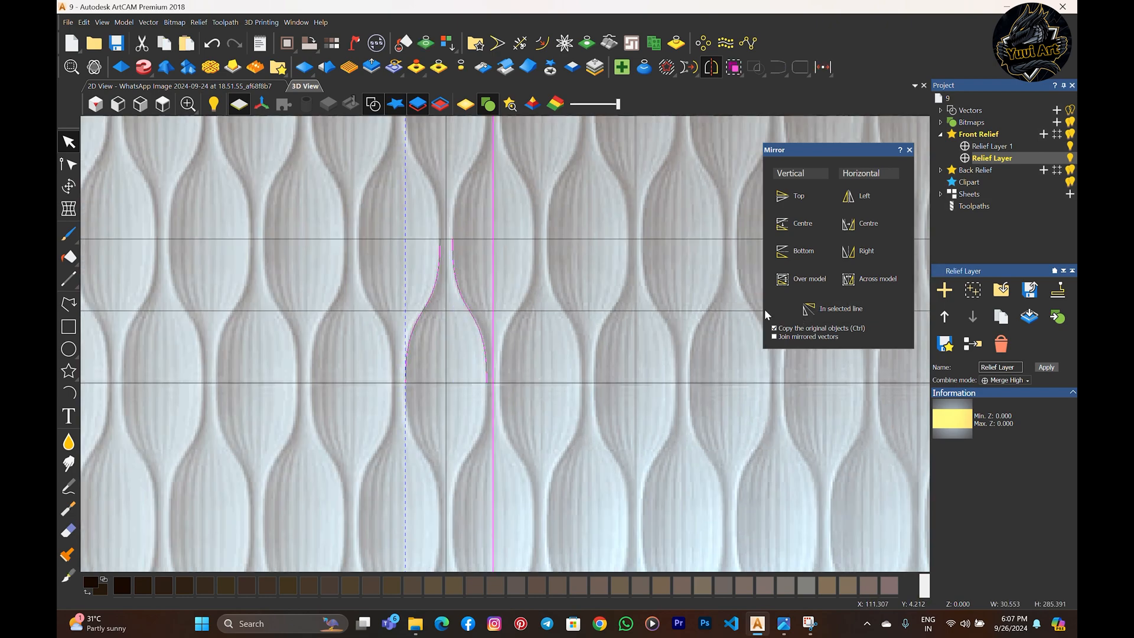
click(809, 308)
scroll(611, 282, down, 2)
scroll(565, 384, up, 2)
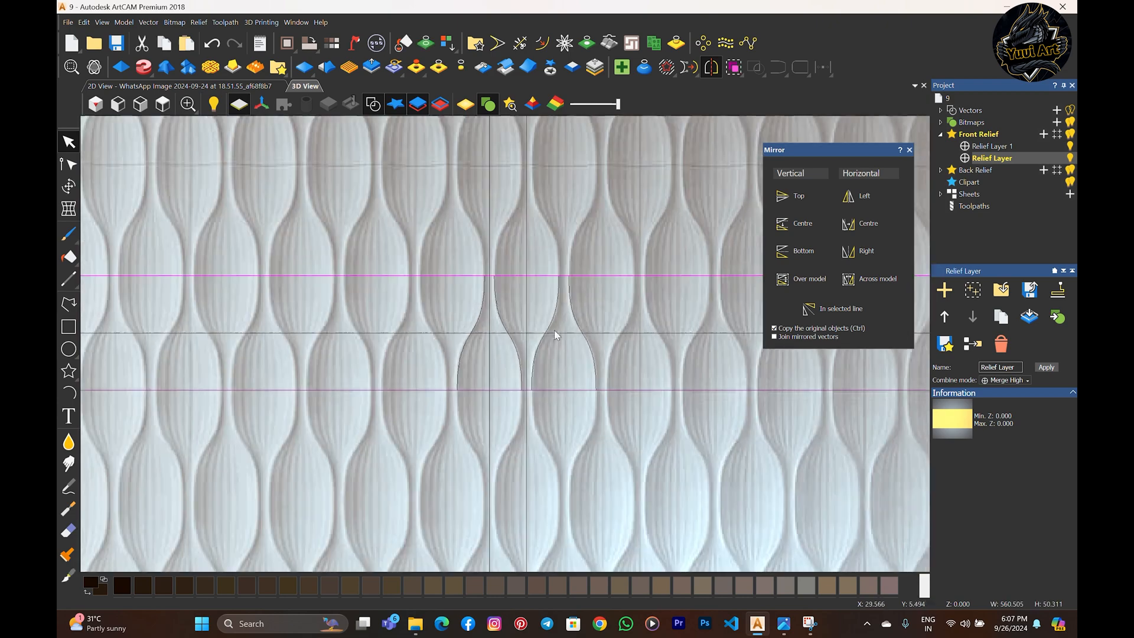
- Open the long rectangle for node editing and remove the short span at its right end
click(629, 316)
scroll(572, 327, down, 2)
scroll(600, 336, down, 1)
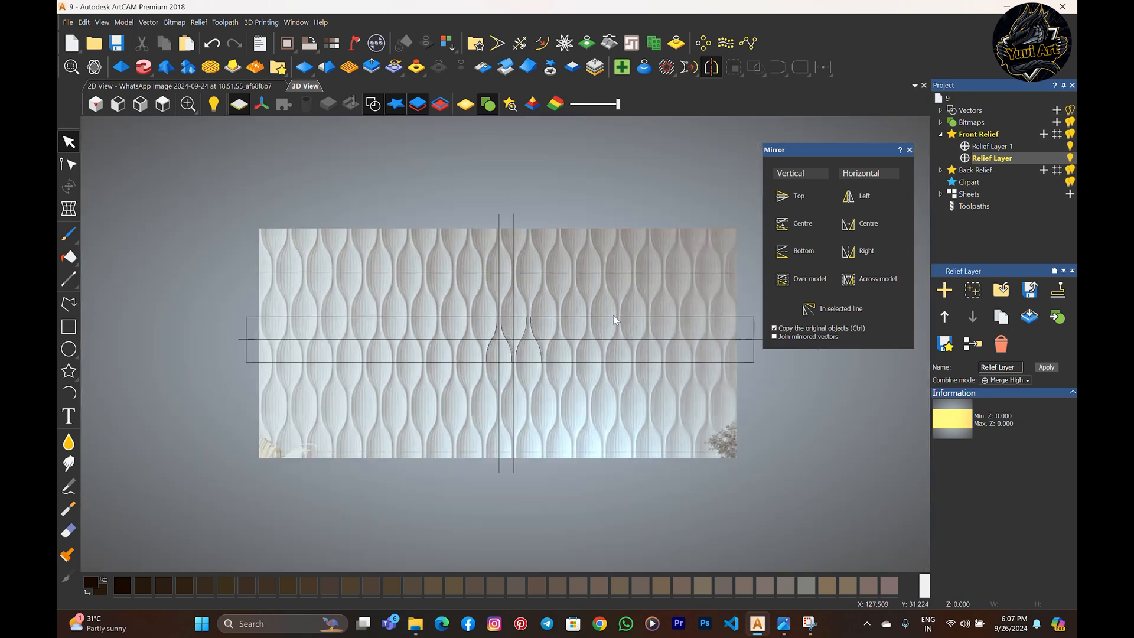
scroll(615, 316, up, 1)
click(634, 374)
scroll(670, 338, down, 1)
scroll(678, 335, up, 1)
double_click(689, 352)
scroll(694, 350, up, 1)
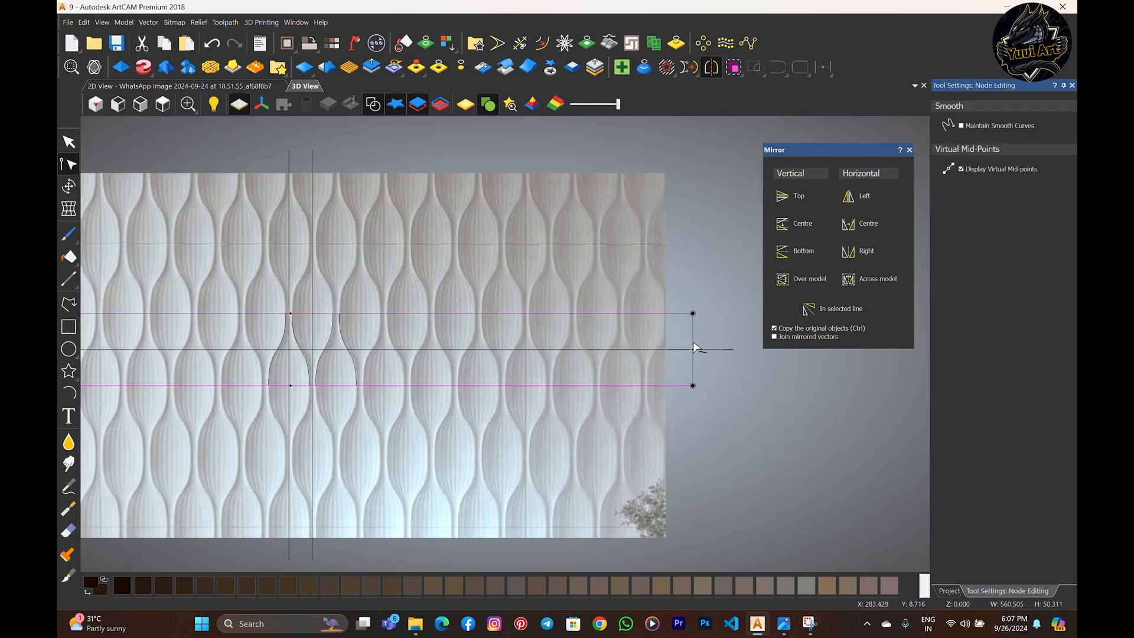
key(r)
- Remove the short span at the rectangle's left end to leave two separate horizontal lines
scroll(506, 355, down, 2)
scroll(270, 361, down, 2)
scroll(260, 332, up, 2)
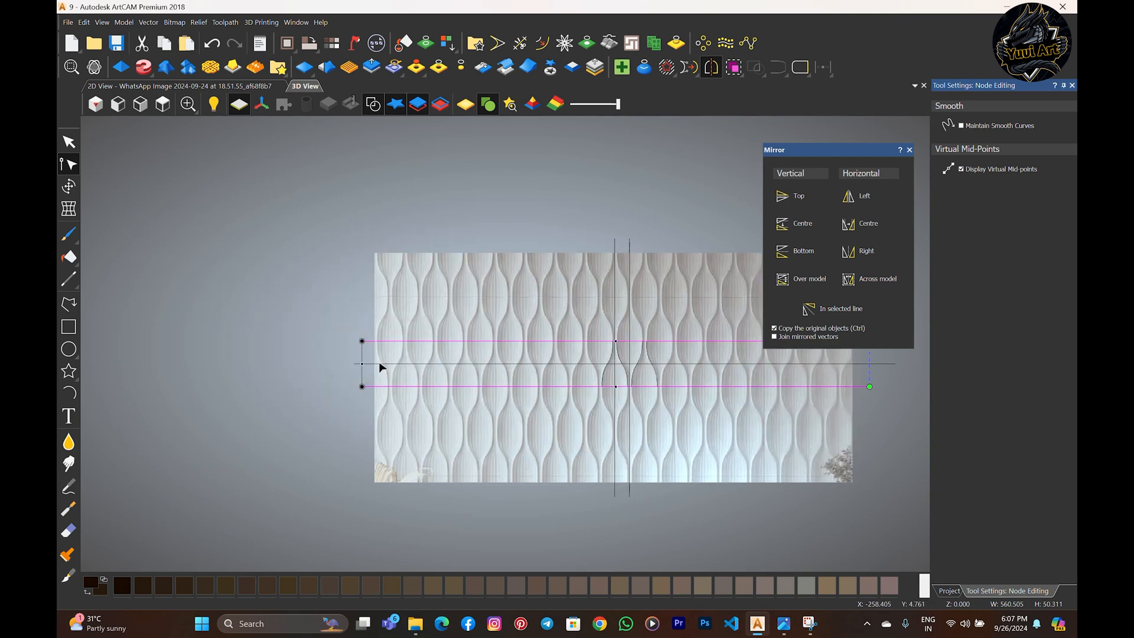
key(r)
scroll(531, 387, down, 1)
scroll(639, 405, up, 1)
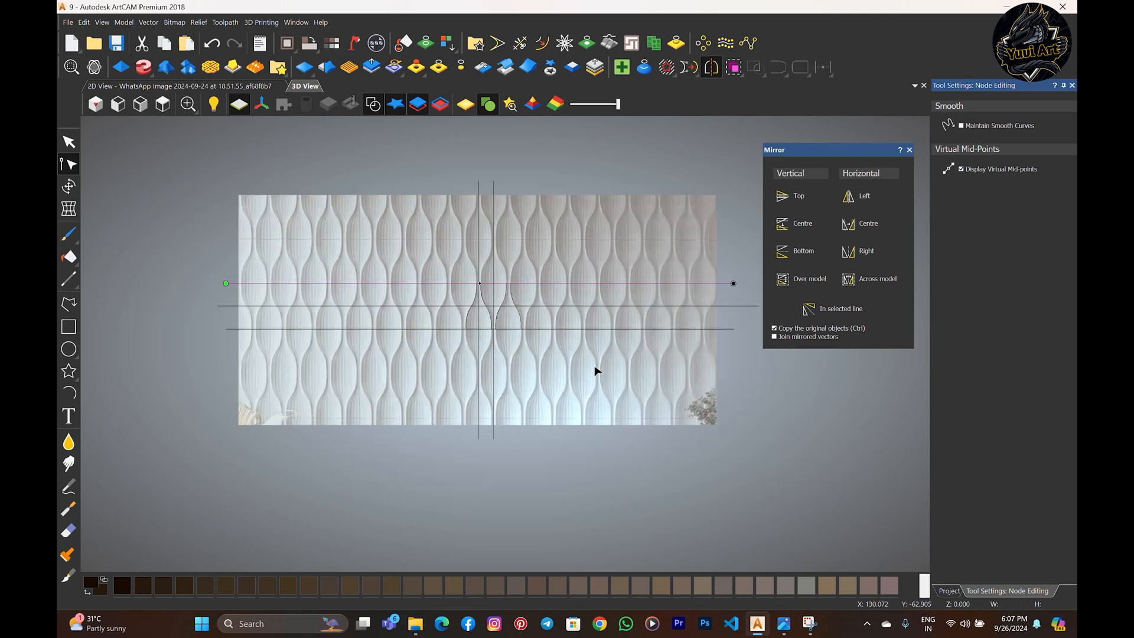
- Mirror copies of the petal curves upward across the upper horizontal line, keeping the originals
click(598, 372)
scroll(490, 317, up, 1)
drag(402, 209, 581, 379)
scroll(569, 328, down, 2)
scroll(570, 328, up, 1)
click(833, 309)
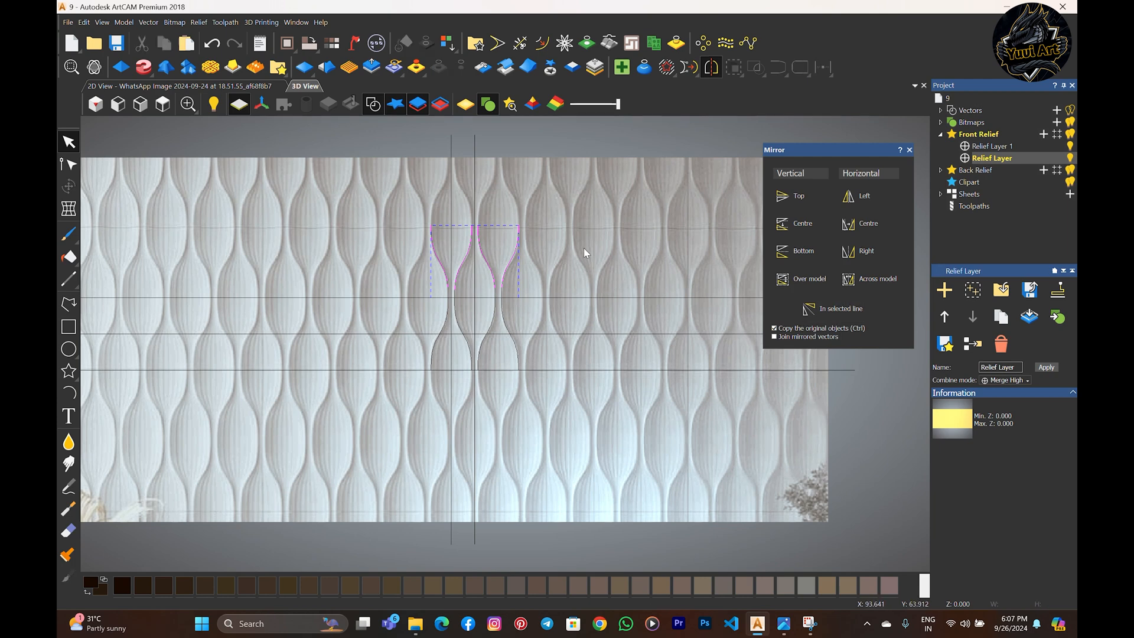
- Mirror copies of the extended petal curves downward across the lower horizontal line, keeping the originals
key(ctrl+z)
shift+drag(414, 207, 578, 406)
click(833, 308)
click(544, 235)
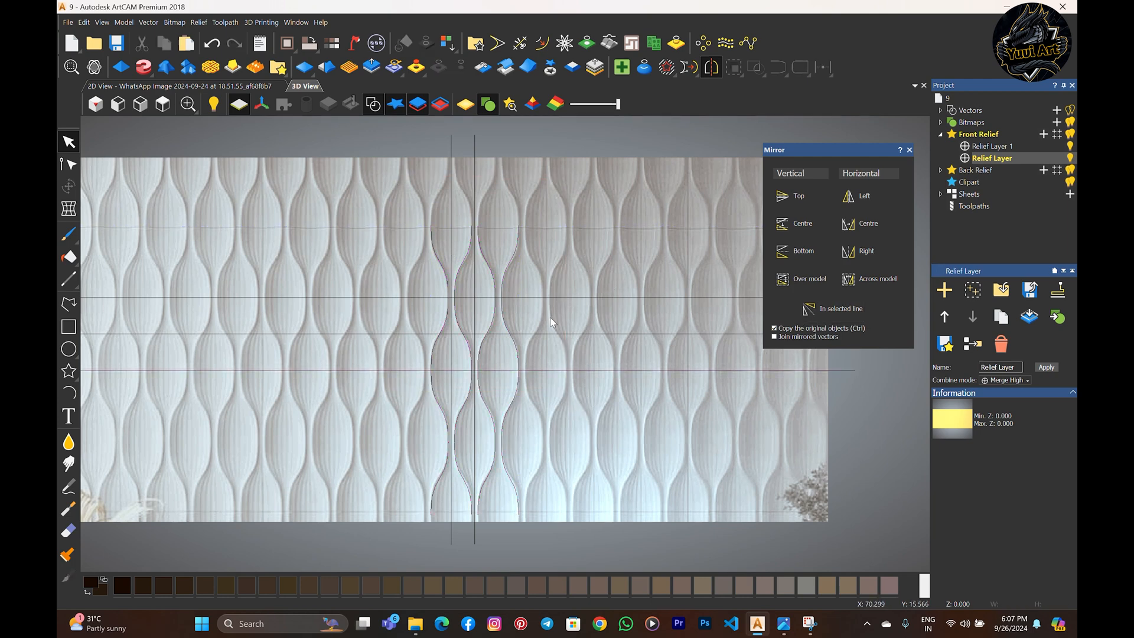
- Mirror a copy of the lower horizontal line across the upper one to add another horizontal guide above
scroll(550, 320, down, 1)
scroll(532, 295, up, 1)
click(579, 311)
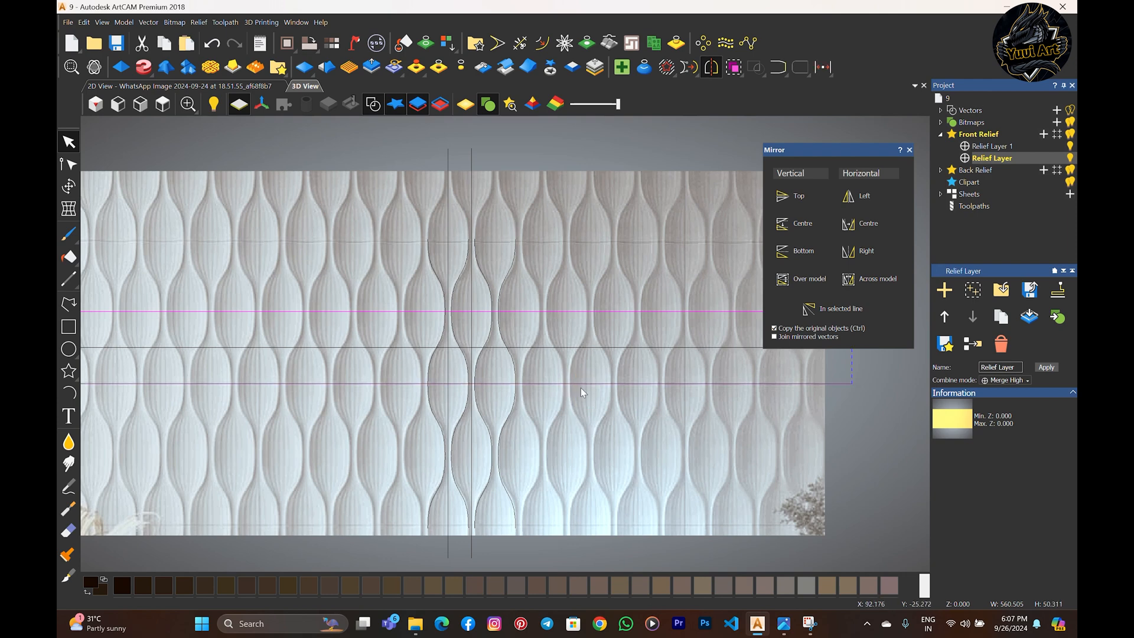
click(833, 309)
click(566, 254)
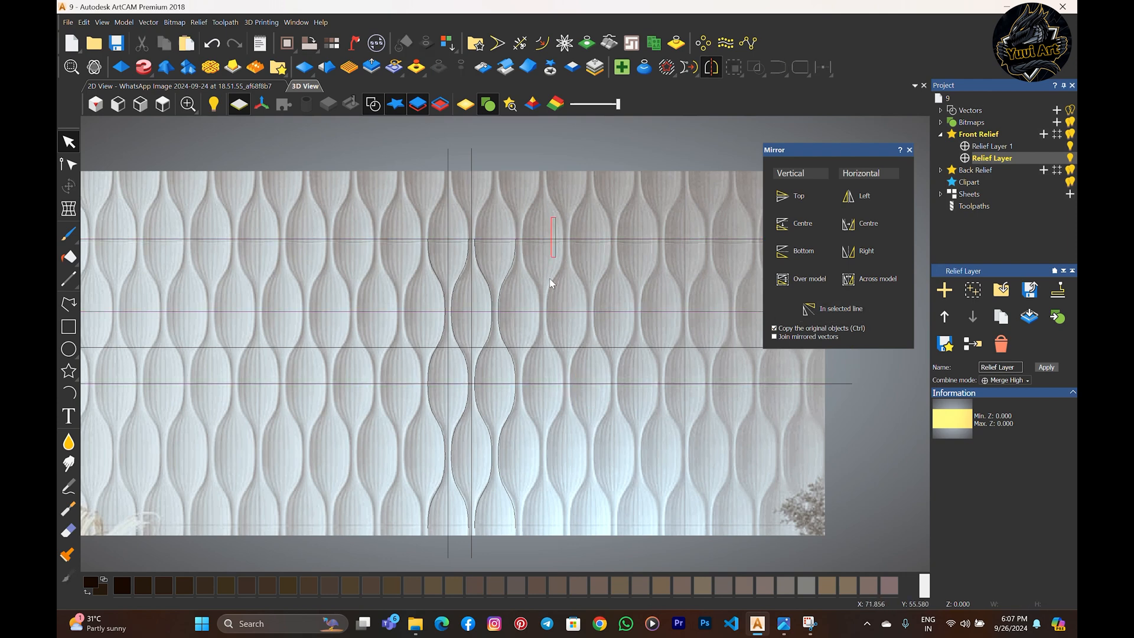
- Mirror copies of the petal curves between the lower line and the new topmost guide upward across that guide
click(446, 239)
shift+drag(376, 210, 559, 385)
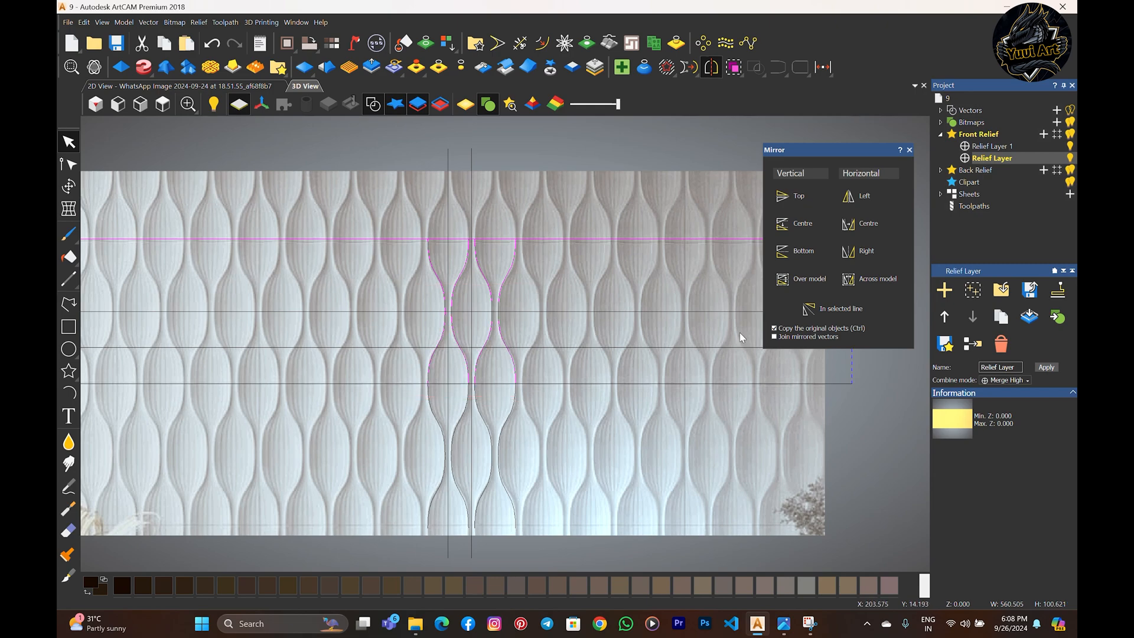
click(833, 308)
scroll(571, 205, down, 2)
click(571, 204)
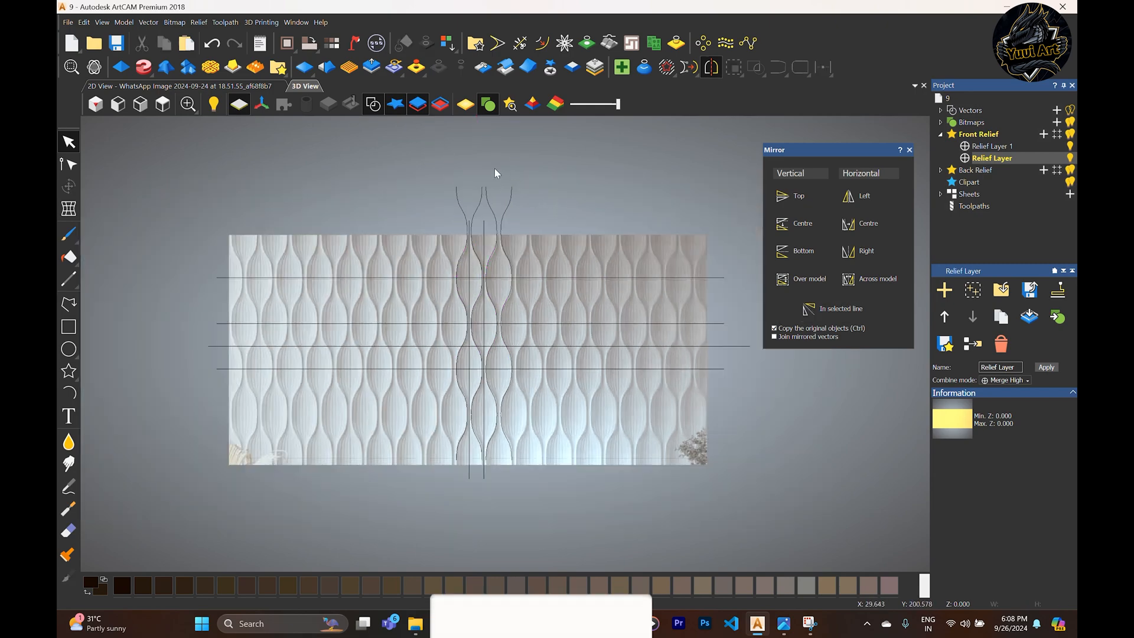
- Delete the topmost row of mirrored curves that extends beyond the panel's upper edge
scroll(494, 169, up, 2)
drag(558, 204, 396, 205)
key(Delete)
scroll(489, 275, down, 7)
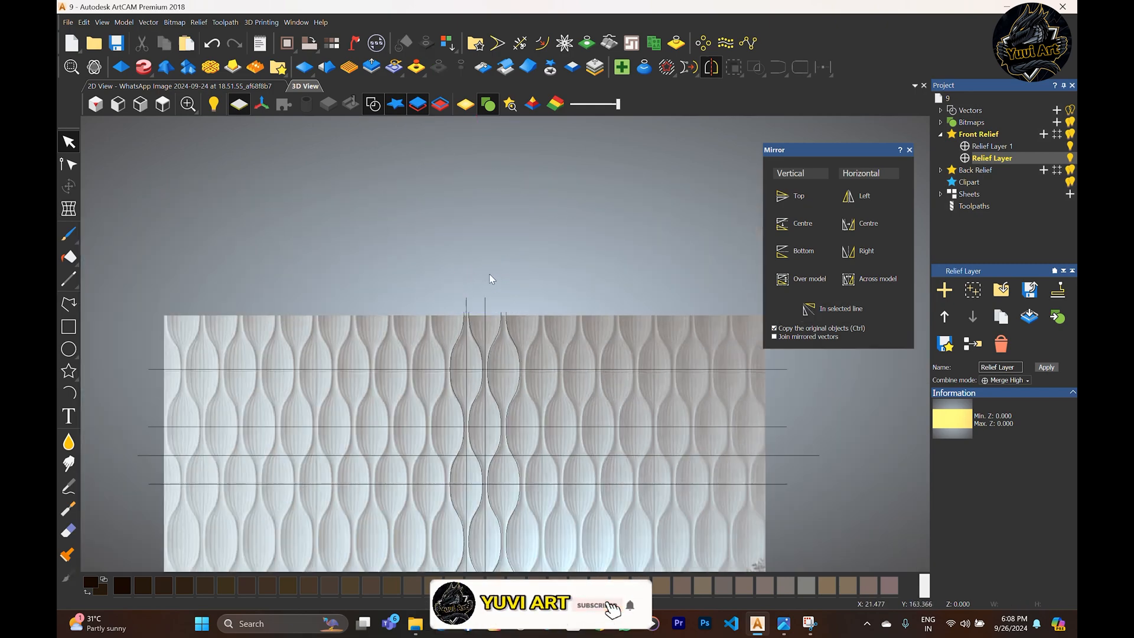
- Examine how the traced curves fit the reference image, with the colour contrast lowered and restored to full
scroll(509, 430, up, 7)
scroll(511, 289, down, 3)
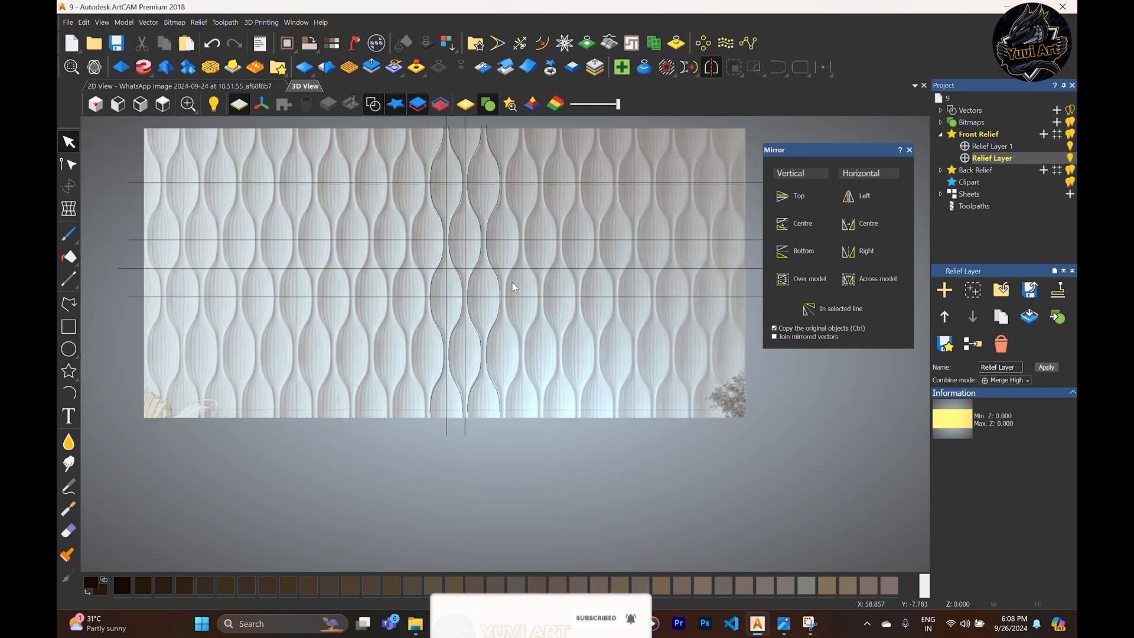
scroll(509, 258, down, 2)
scroll(508, 259, up, 4)
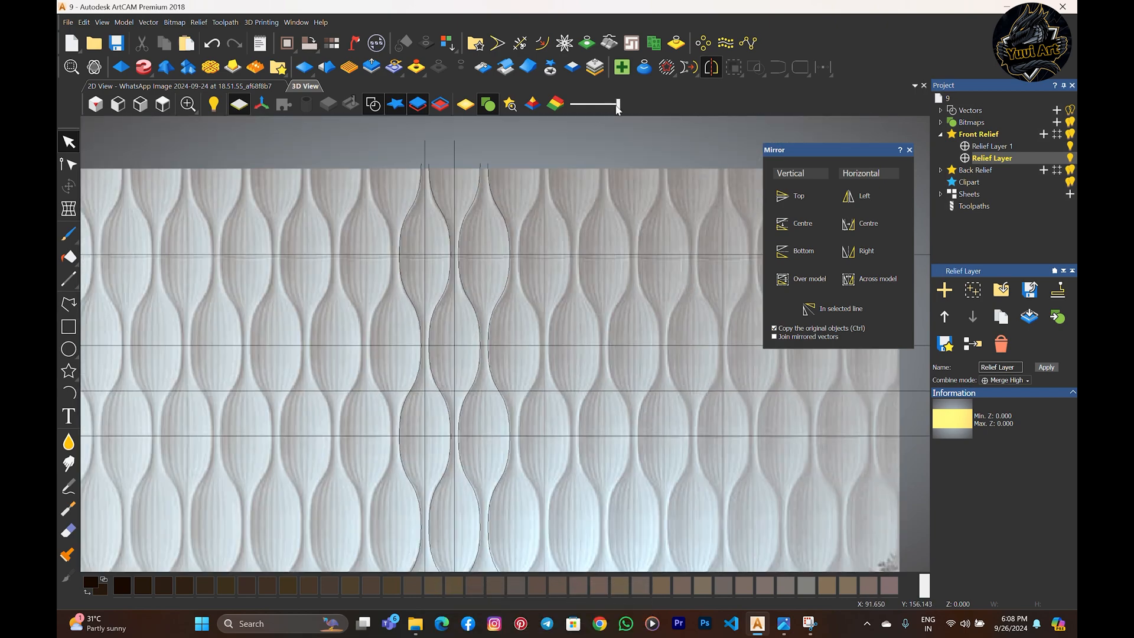
drag(619, 106, 600, 107)
scroll(541, 231, down, 1)
scroll(461, 402, up, 4)
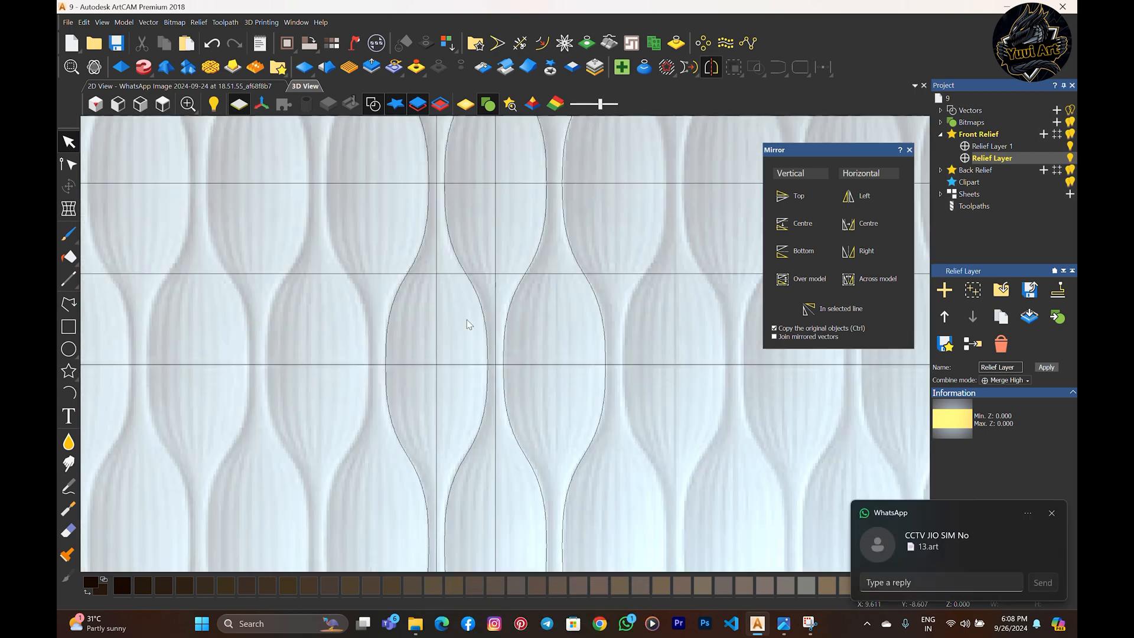
scroll(485, 399, up, 2)
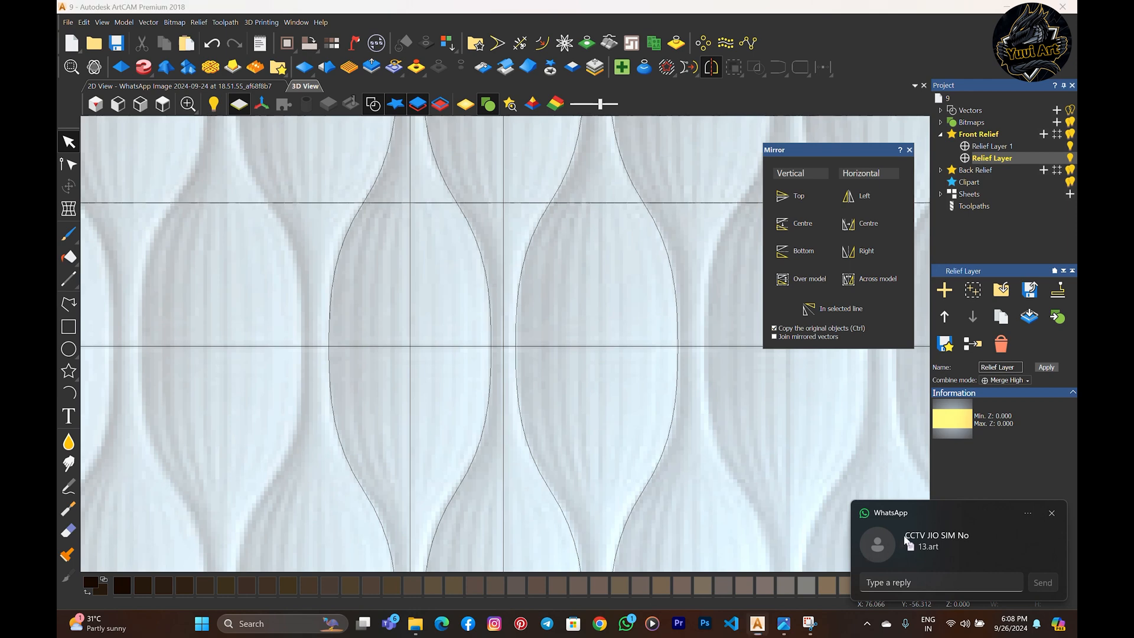
drag(600, 104, 620, 104)
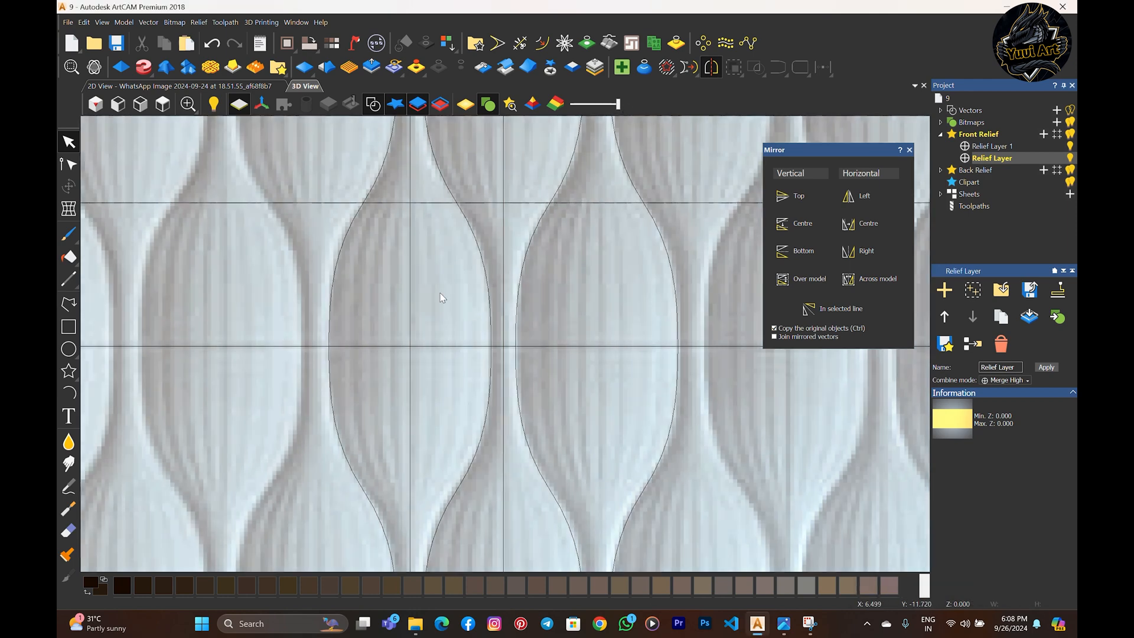
- Draw a straight polyline on the left vertical guide from the upper horizontal line to the one through the petal's widest part
scroll(477, 342, down, 3)
scroll(523, 238, up, 3)
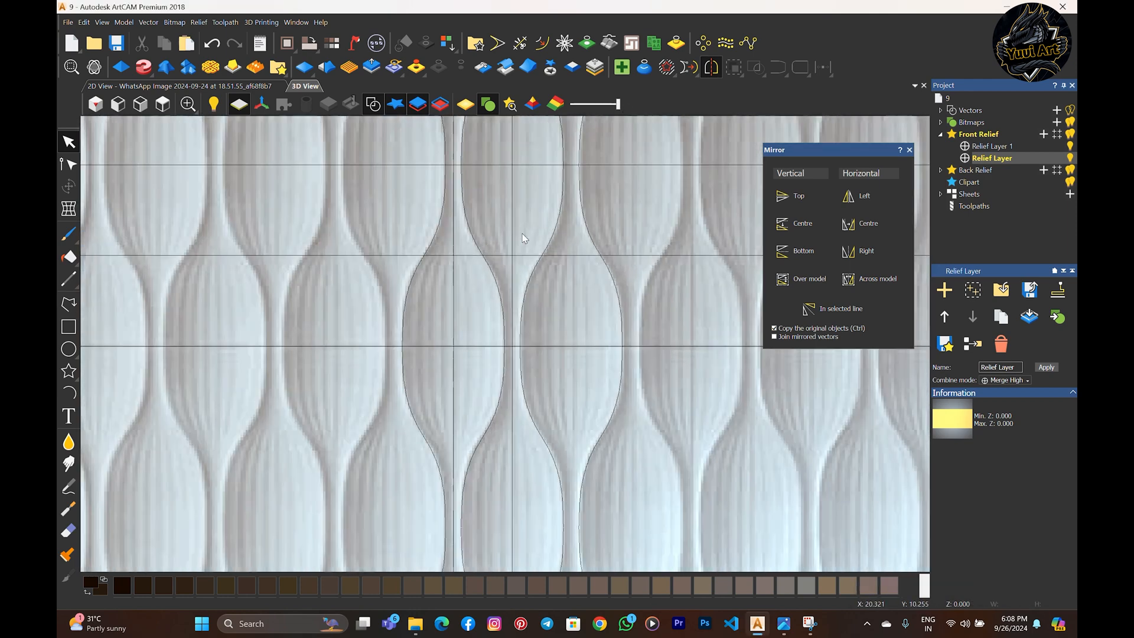
scroll(470, 252, up, 2)
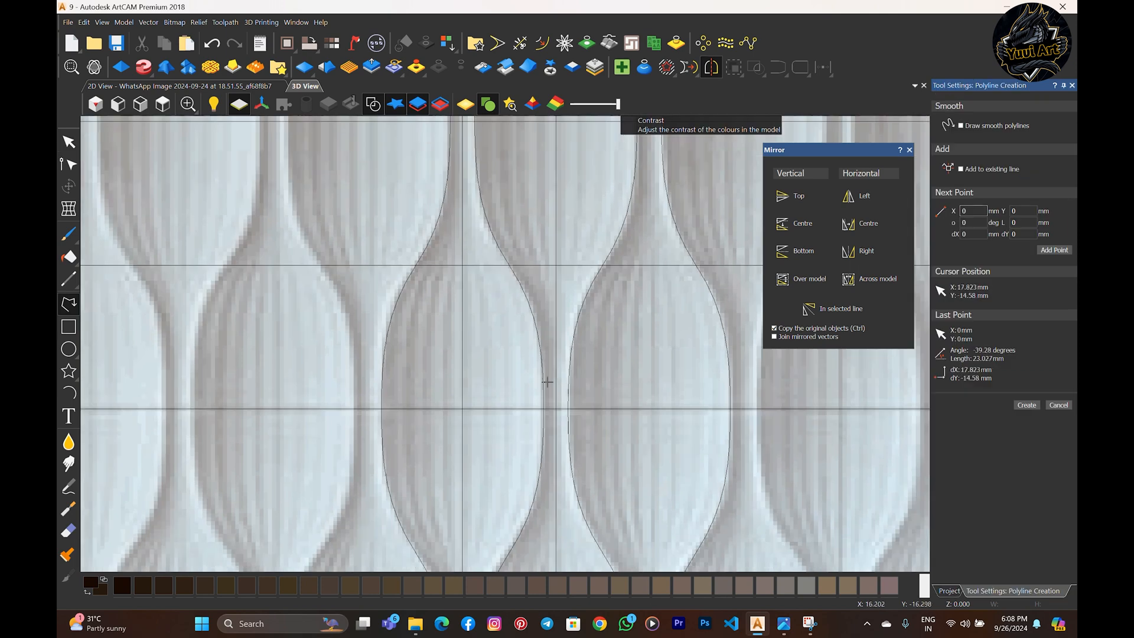
scroll(524, 404, up, 1)
scroll(531, 404, down, 3)
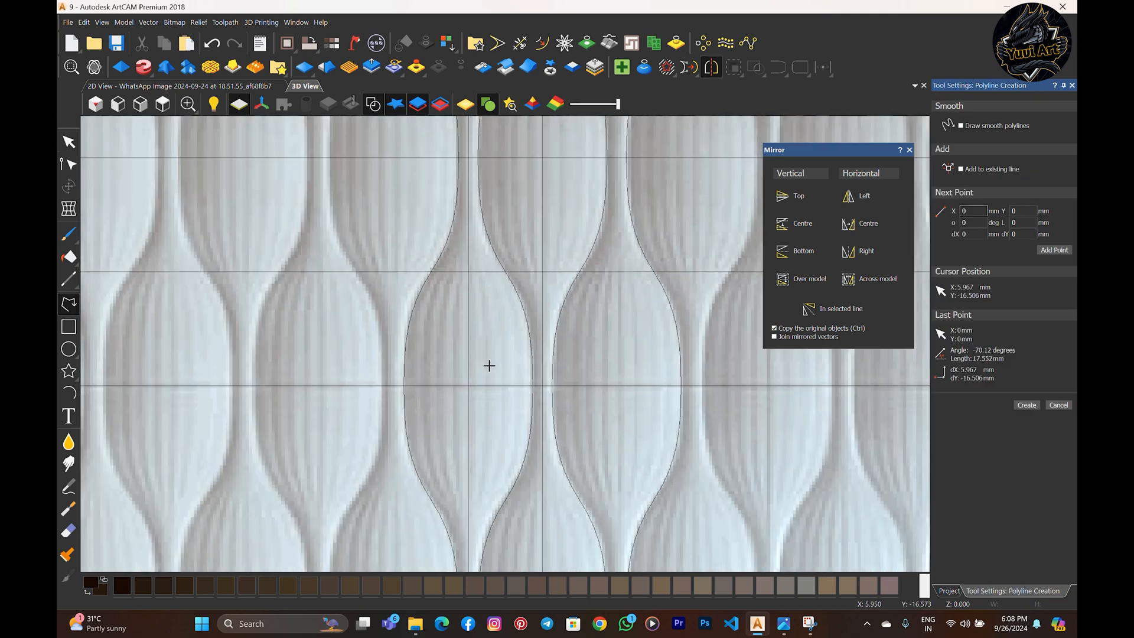
scroll(457, 371, up, 3)
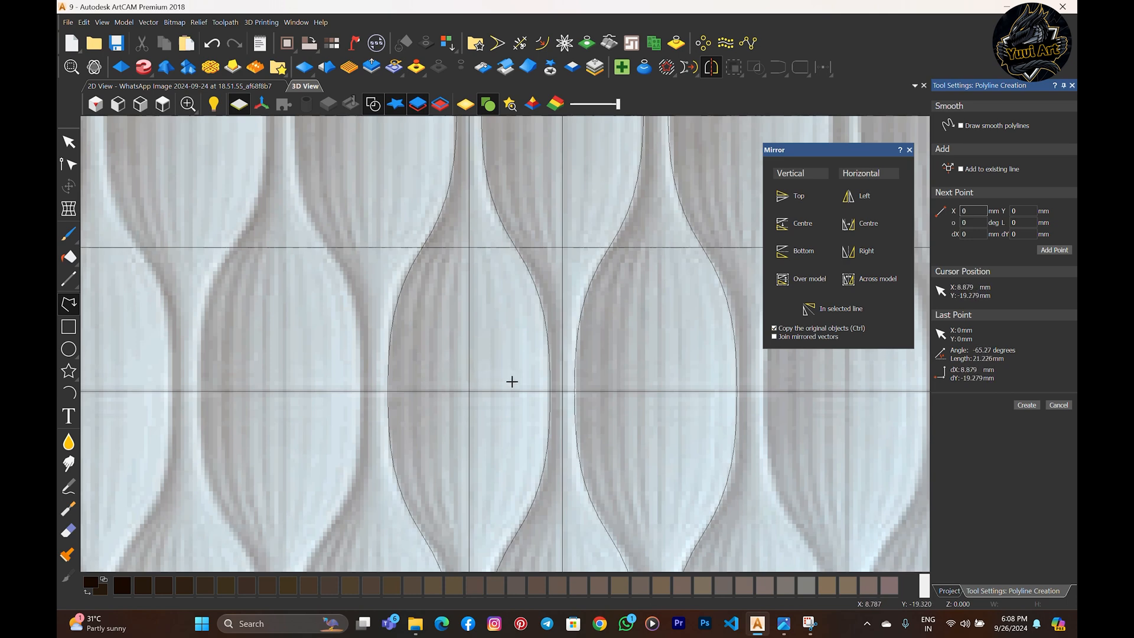
scroll(546, 371, down, 2)
scroll(455, 348, up, 3)
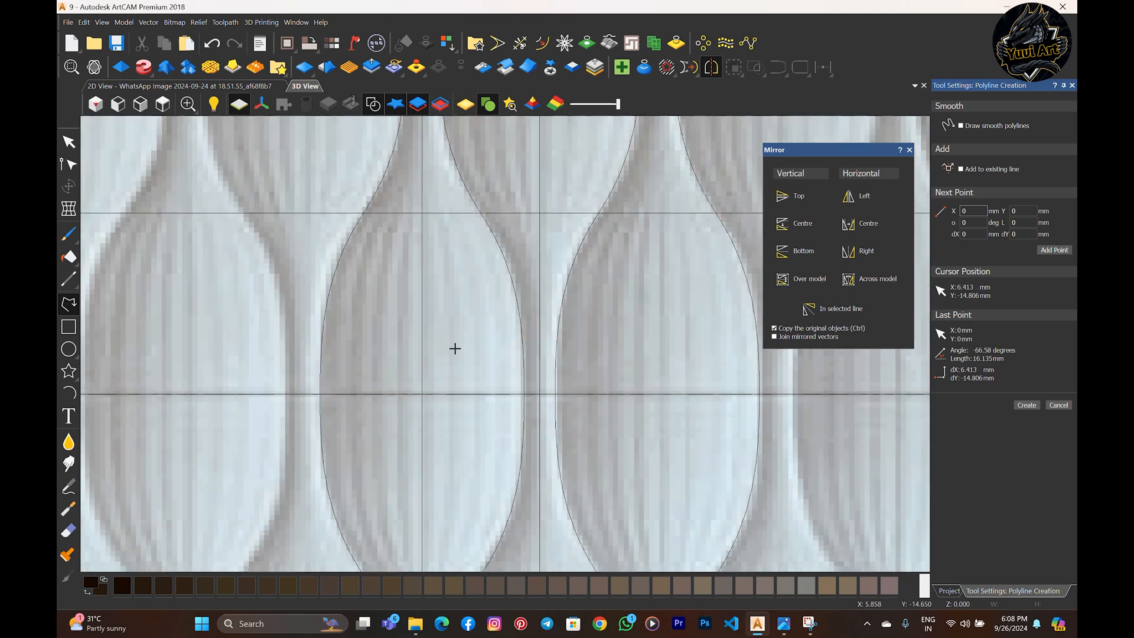
scroll(455, 319, down, 3)
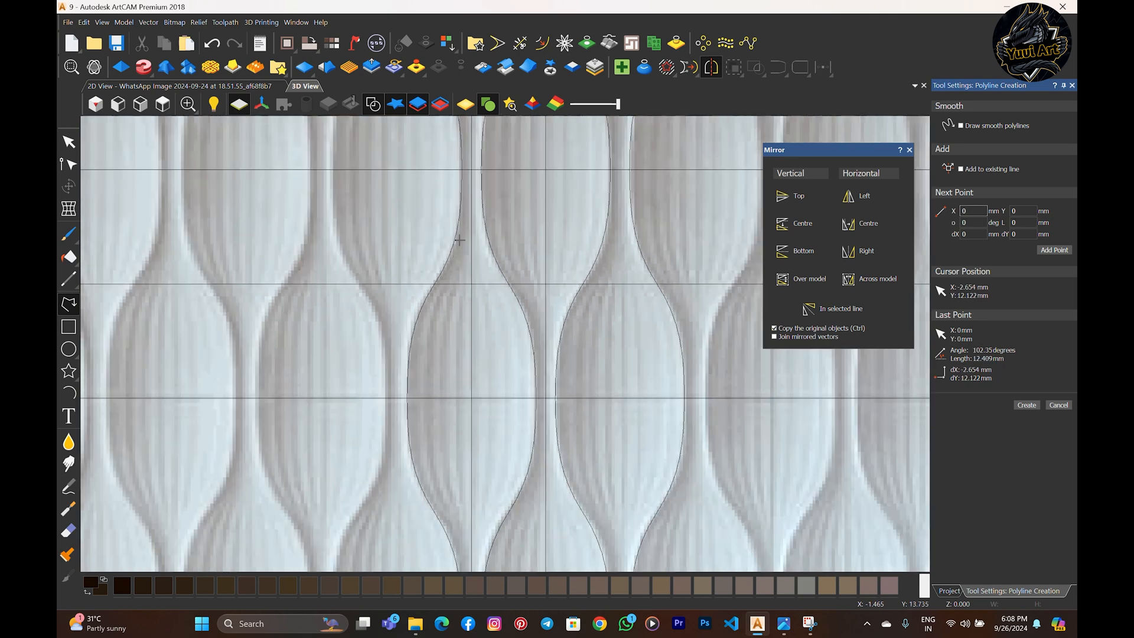
scroll(480, 152, up, 3)
click(480, 135)
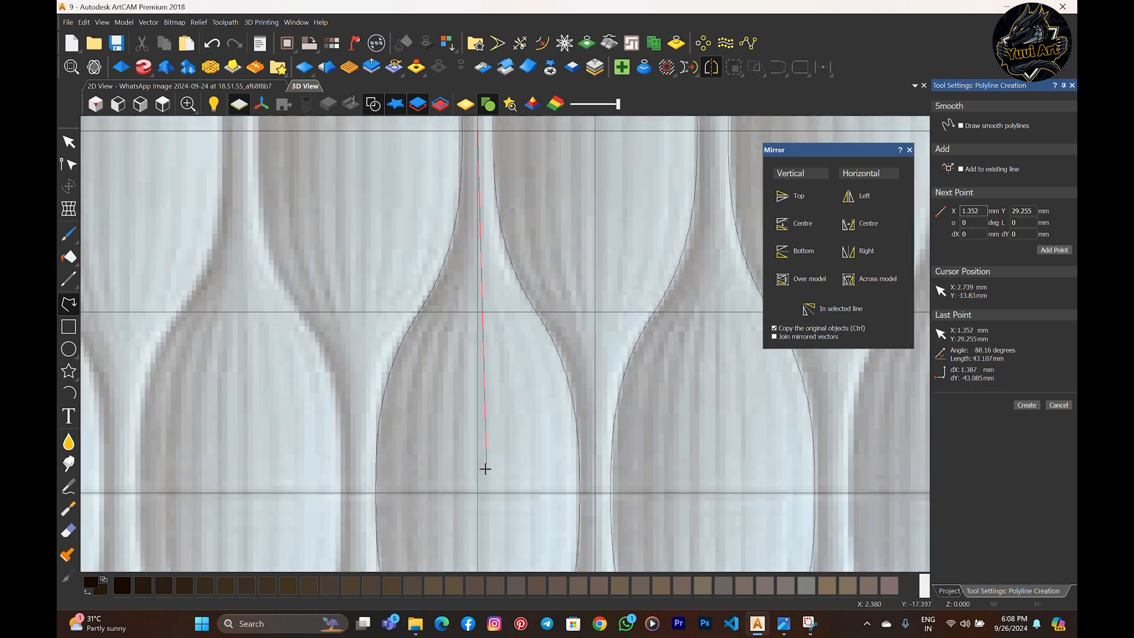
click(479, 494)
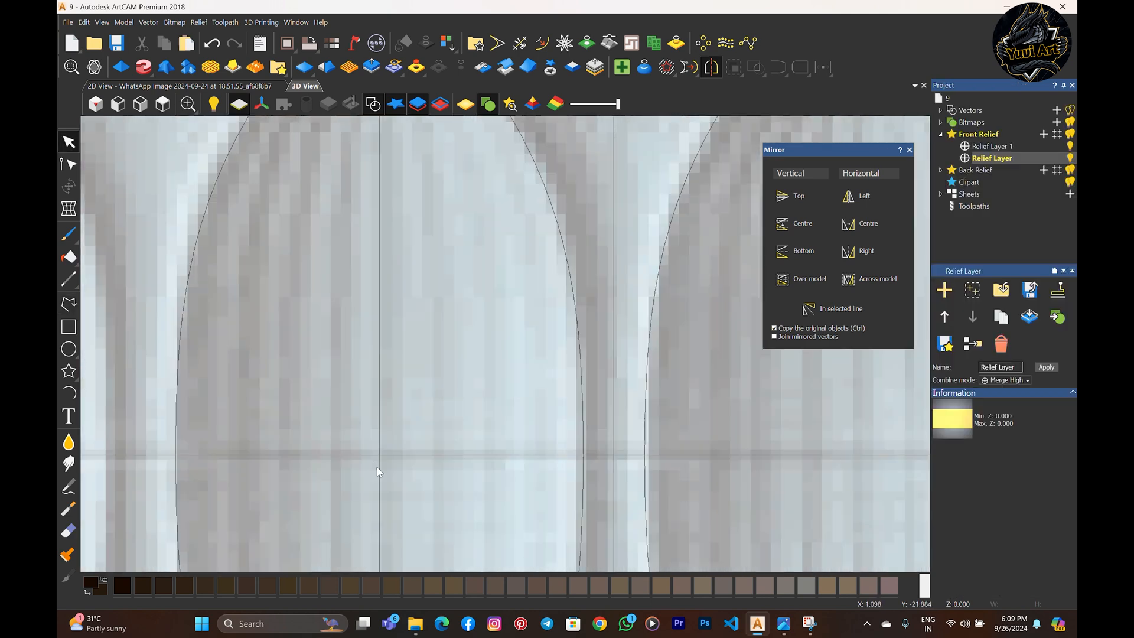
- Create a row of four equal 3.195 mm horizontal segments inside the petal by mirroring copies to the right
scroll(412, 461, down, 1)
middle_drag(413, 461, 437, 415)
scroll(462, 376, up, 1)
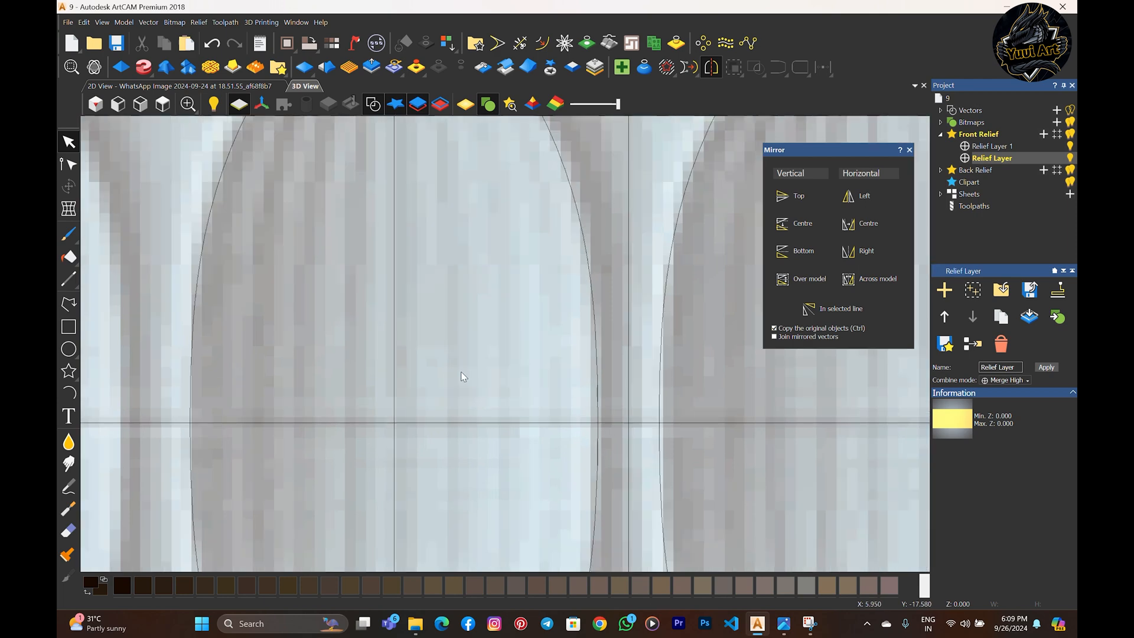
click(291, 357)
key(Escape)
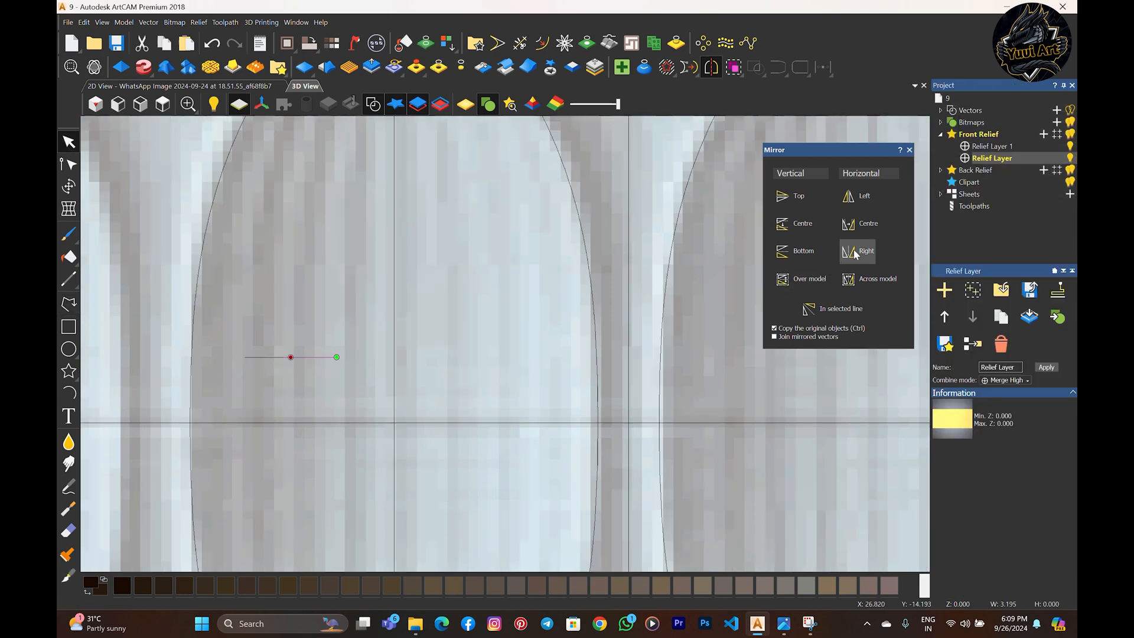
click(855, 253)
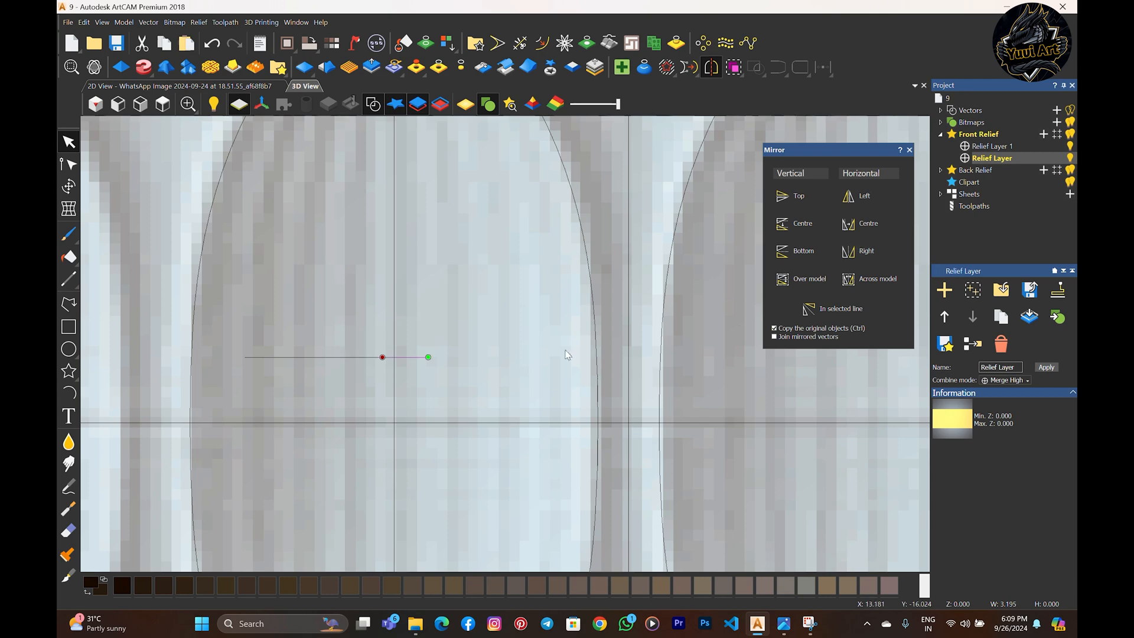
- Move the row of segments so its left end snaps to the crossing of the left vertical guide and the horizontal line
key(Escape)
drag(225, 335, 488, 390)
drag(246, 357, 395, 423)
scroll(414, 419, down, 3)
scroll(555, 383, up, 4)
- Stretch the row of segments to a length of 14.209 mm so its right end meets the petal's right curve
key(t)
scroll(544, 371, up, 3)
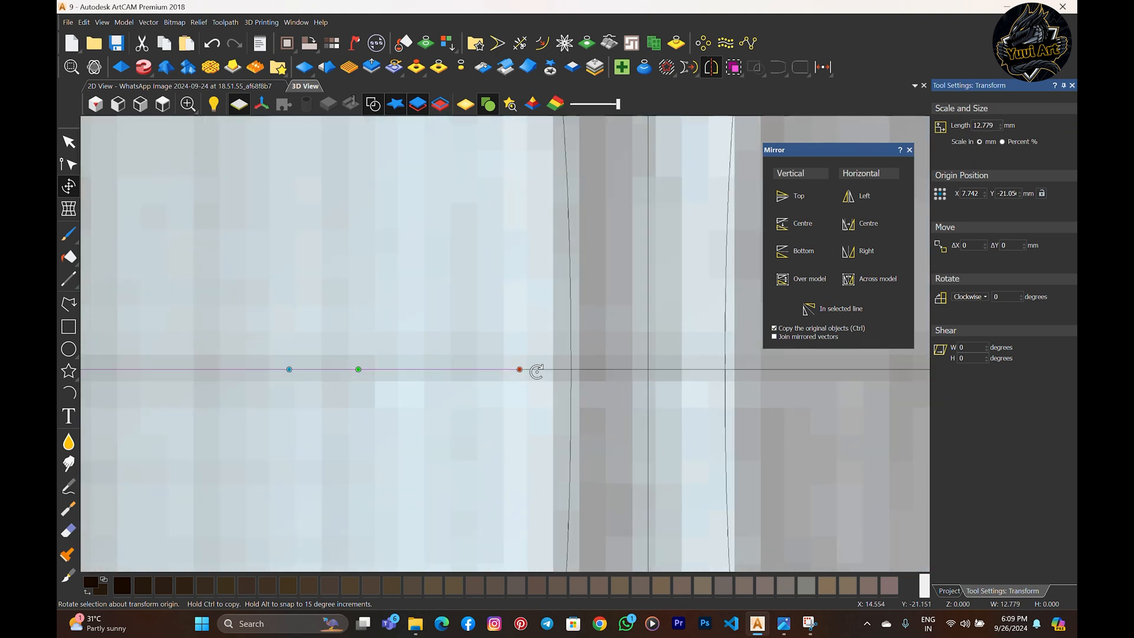
scroll(536, 371, up, 3)
drag(477, 377, 669, 413)
scroll(735, 369, up, 8)
scroll(483, 388, down, 12)
scroll(435, 301, up, 3)
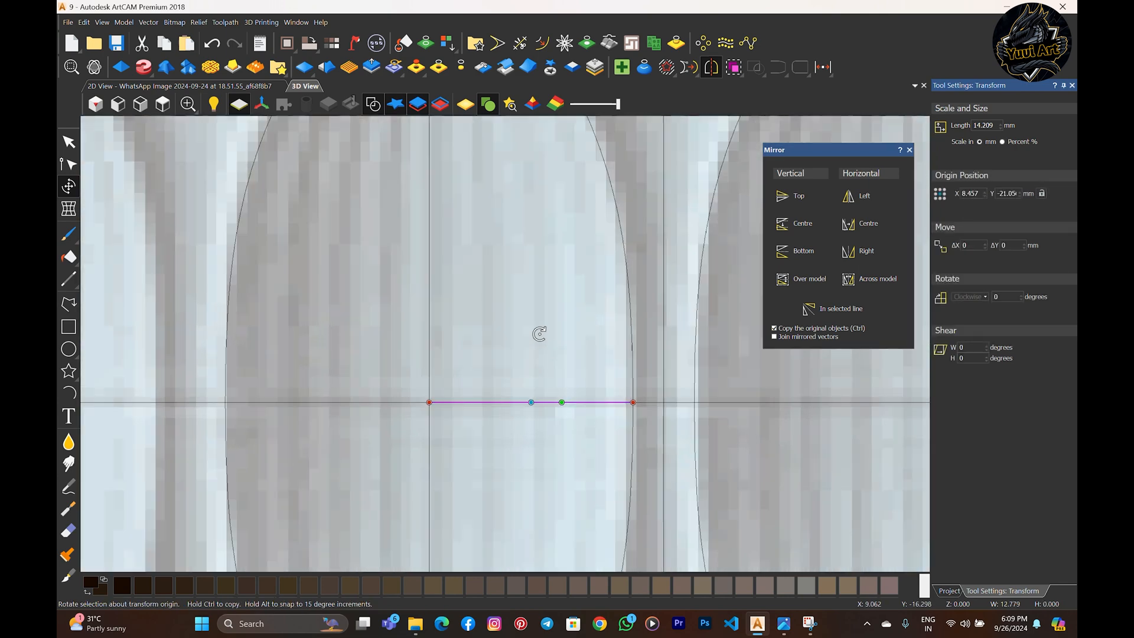
click(539, 334)
scroll(612, 368, up, 1)
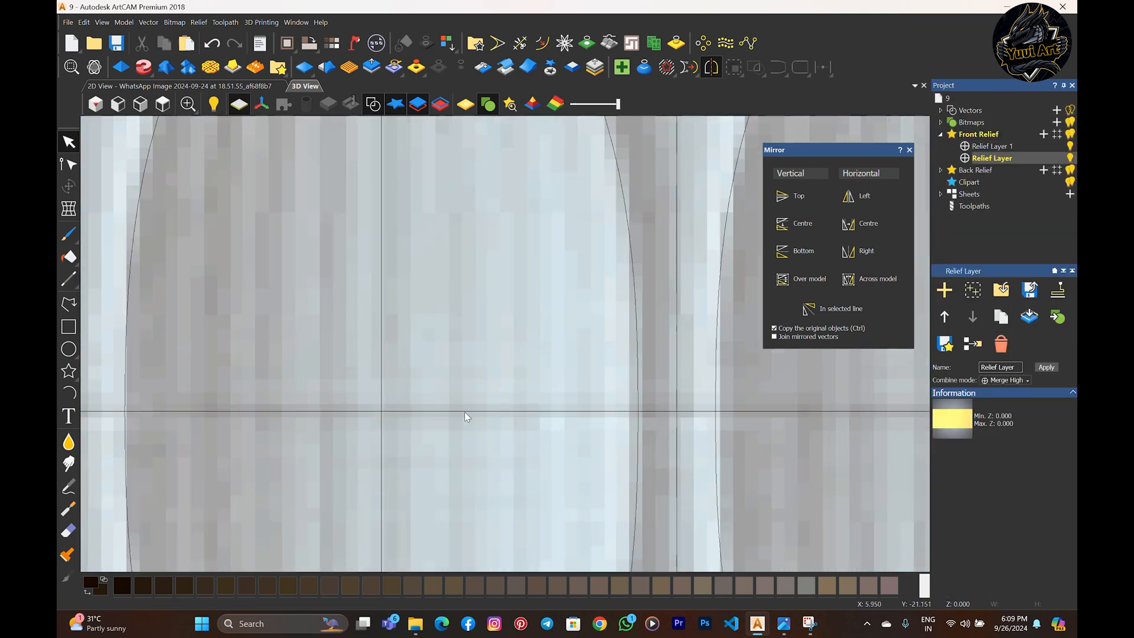
click(417, 412)
scroll(481, 415, up, 2)
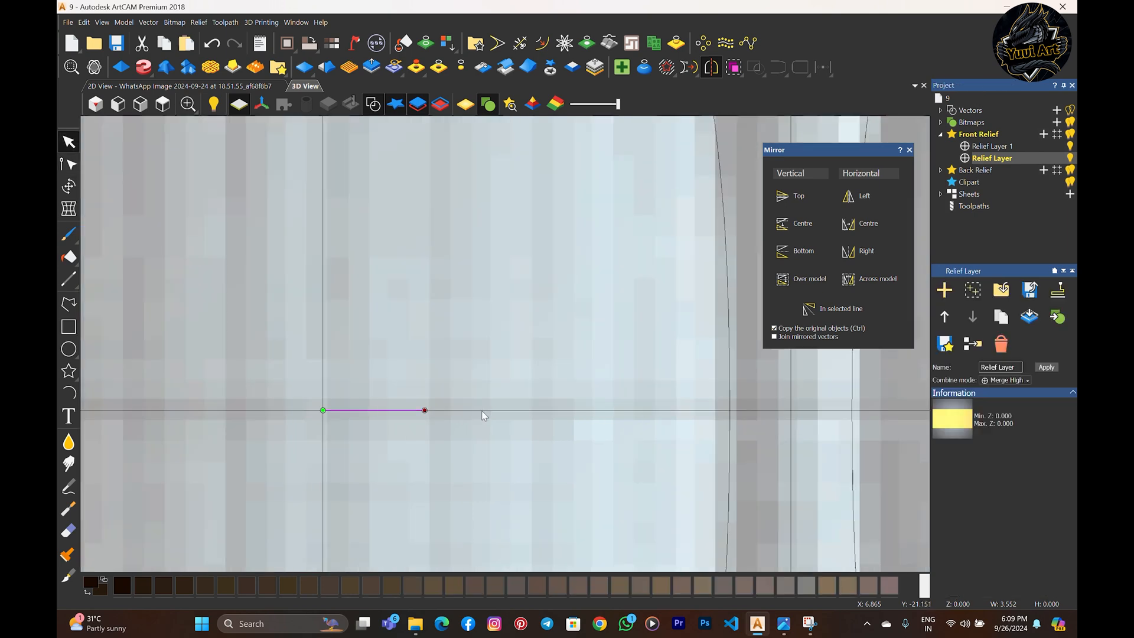
click(659, 413)
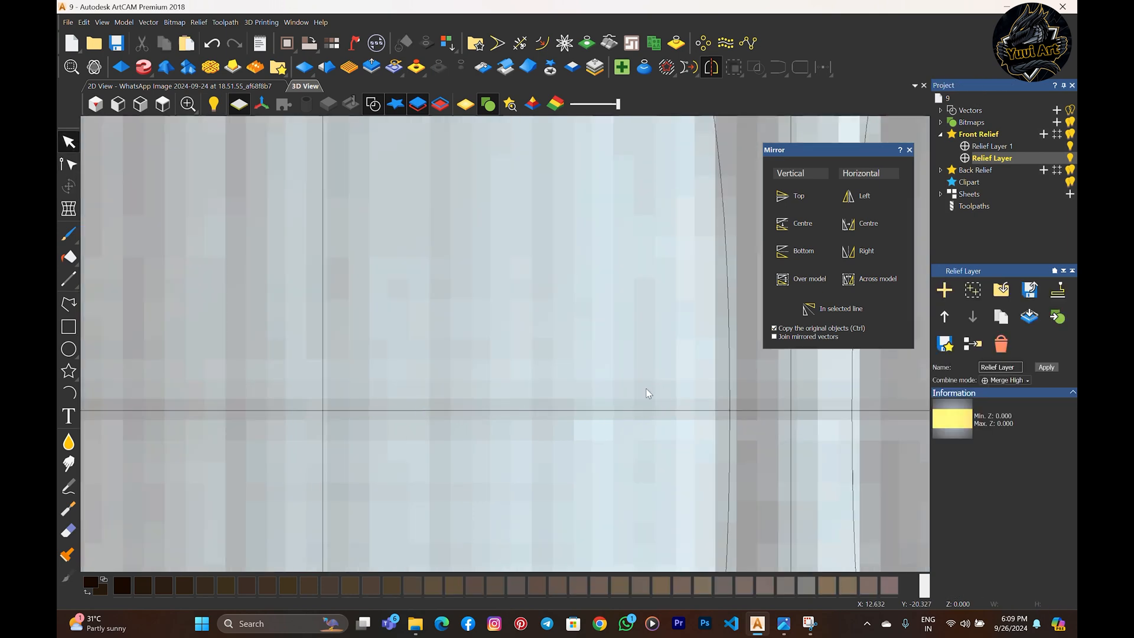
- Draw a straight line about 29 mm tall from the first division point up to the petal's narrow top beside the guide
scroll(474, 463, down, 3)
middle_drag(460, 247, 465, 250)
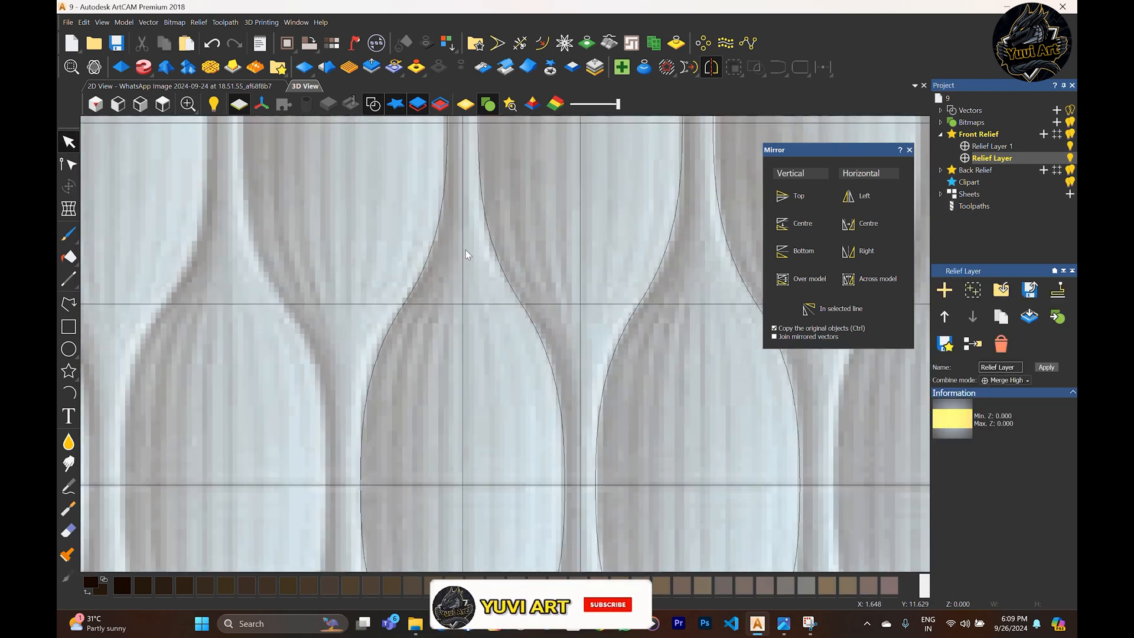
scroll(469, 263, up, 1)
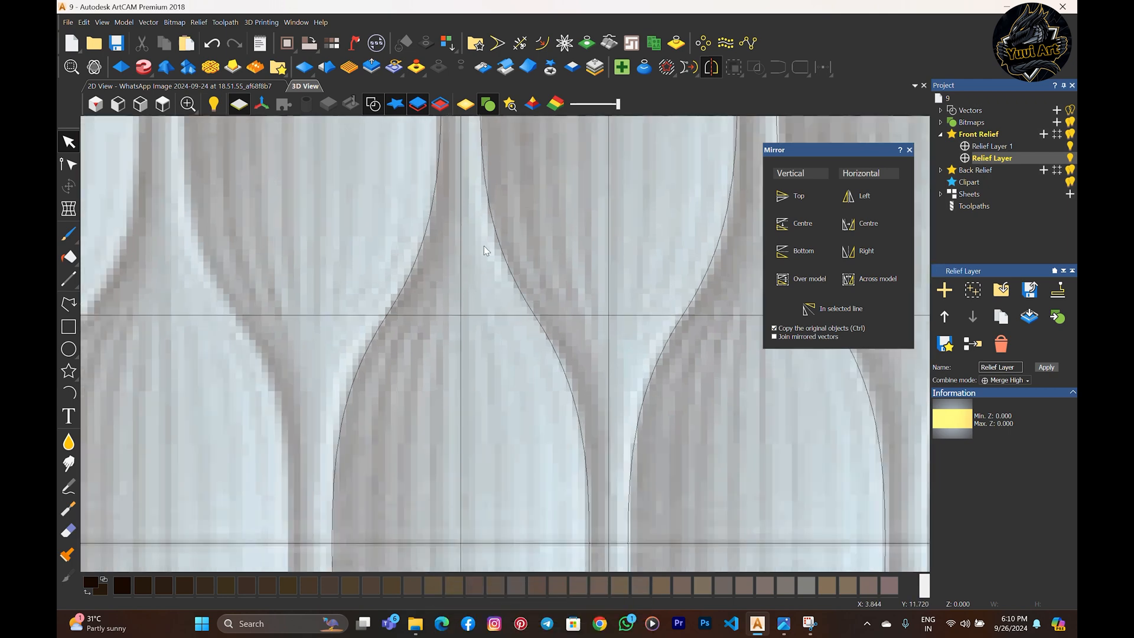
key(p)
scroll(484, 246, down, 1)
scroll(520, 443, up, 1)
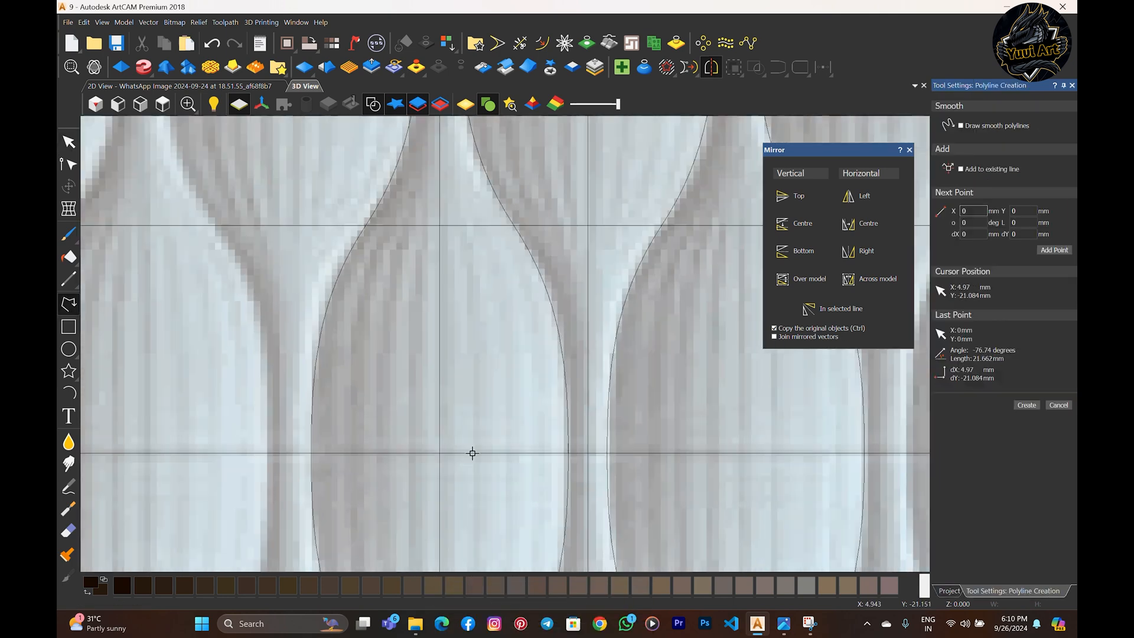
click(473, 454)
scroll(477, 245, down, 1)
scroll(464, 253, up, 2)
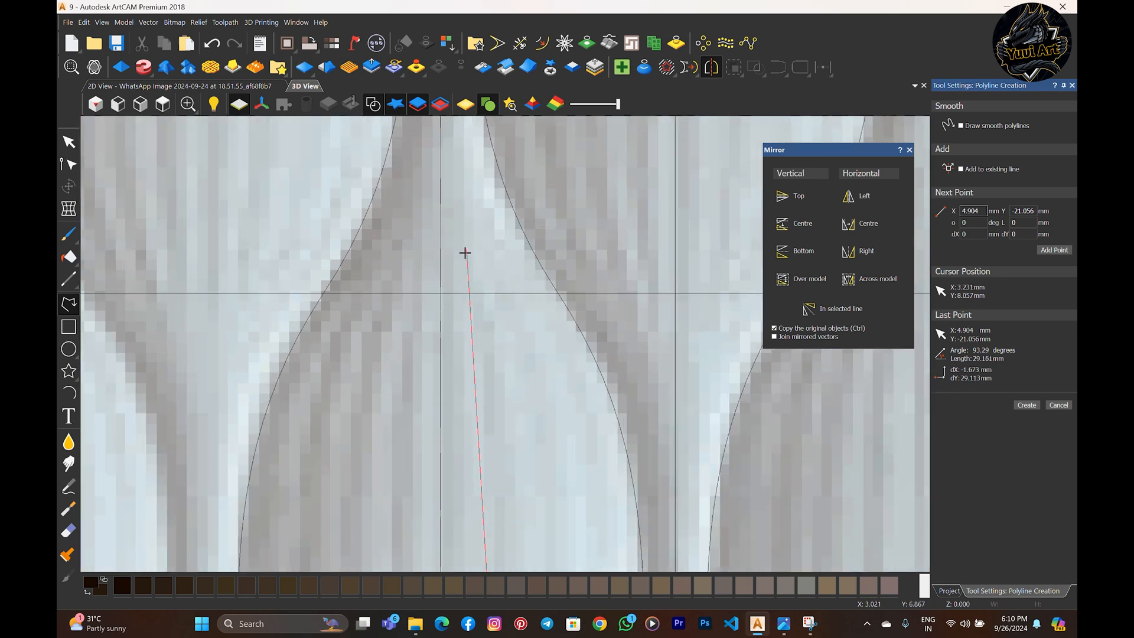
click(453, 238)
right_click(453, 238)
scroll(491, 317, down, 6)
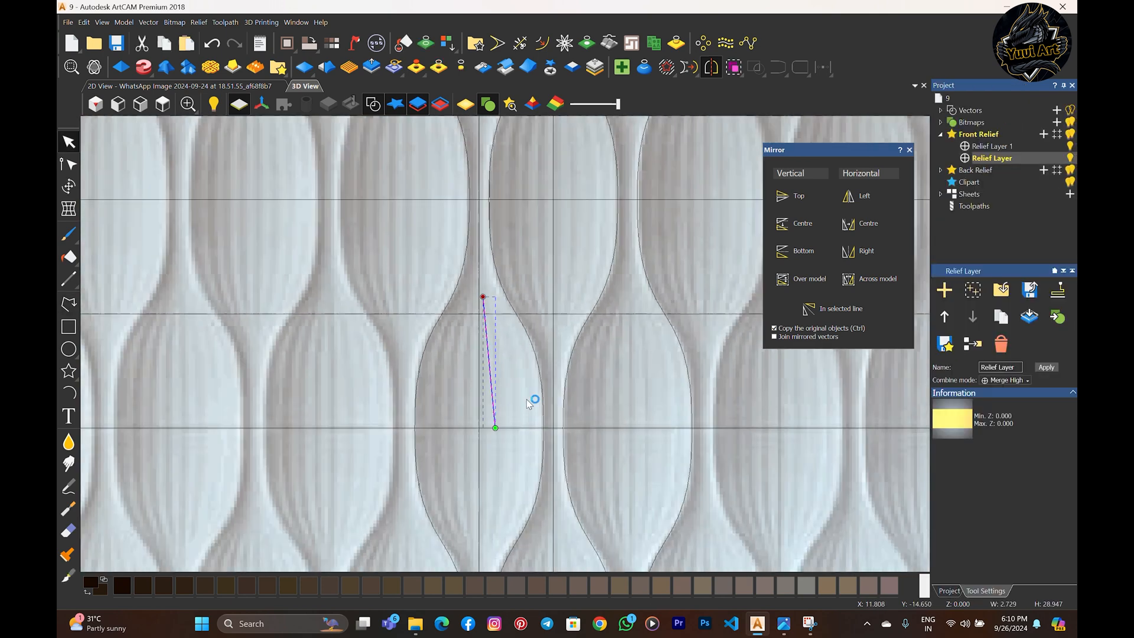
- Bend the straight line into a gentle outward curve with node editing, following the petal's shape
key(n)
scroll(503, 374, up, 5)
drag(464, 363, 455, 247)
- Draw two straight lines about 29 mm tall from the second and third division points up to the petal's narrow top
key(p)
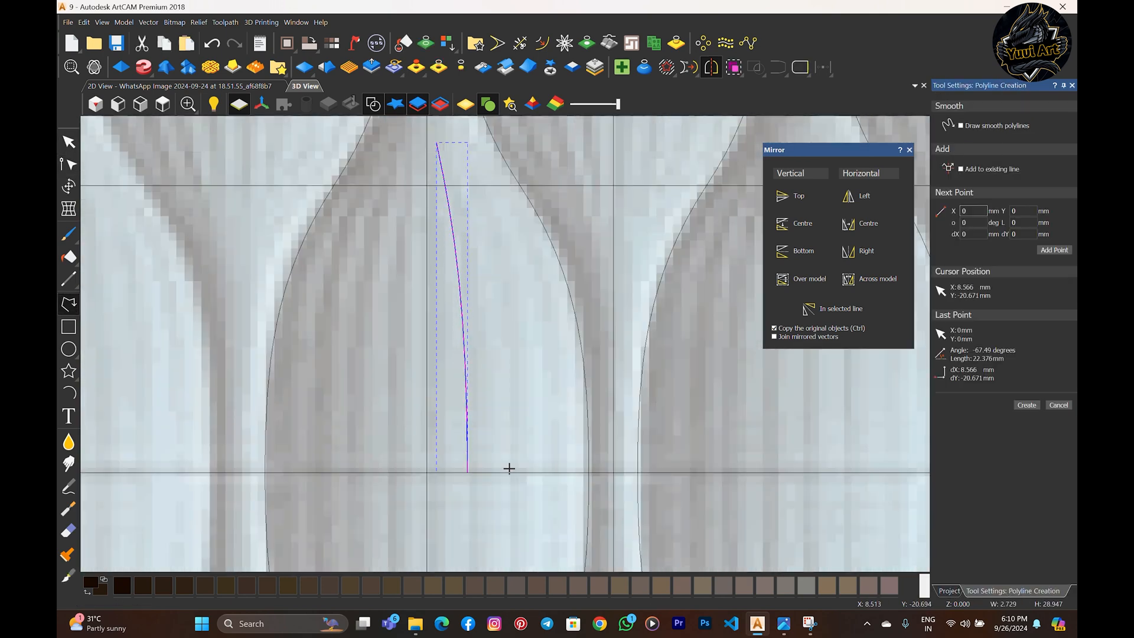
click(507, 471)
click(461, 141)
key(space)
click(548, 472)
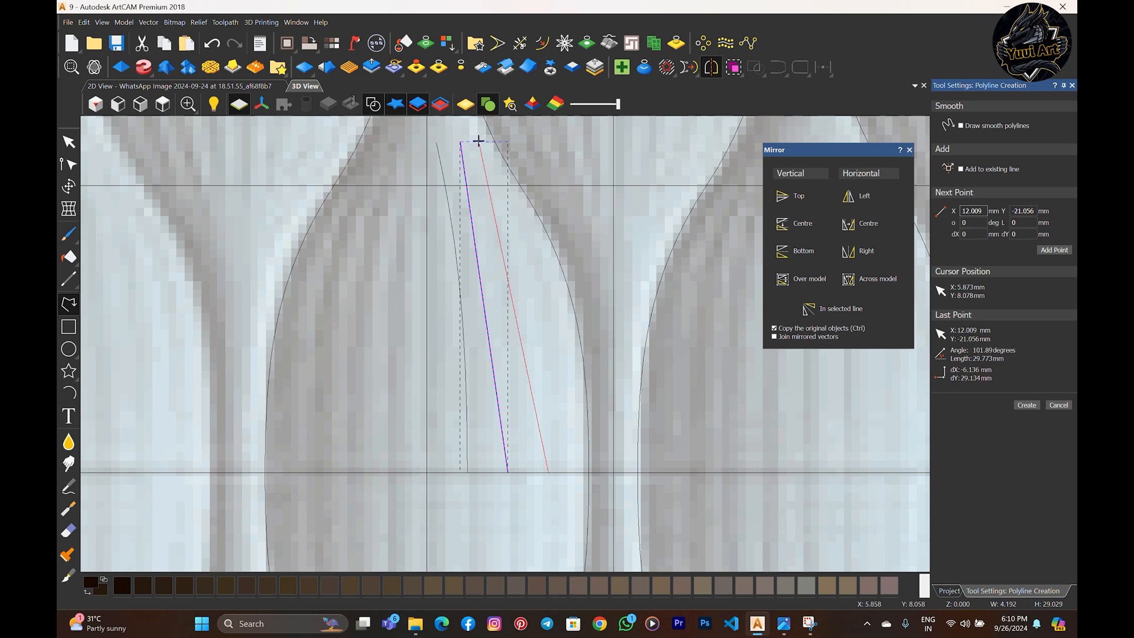
click(479, 141)
right_click(479, 140)
- Bend the two new straight lines into outward curves with node editing, following the petal's right side
key(n)
drag(523, 361, 522, 267)
click(479, 266)
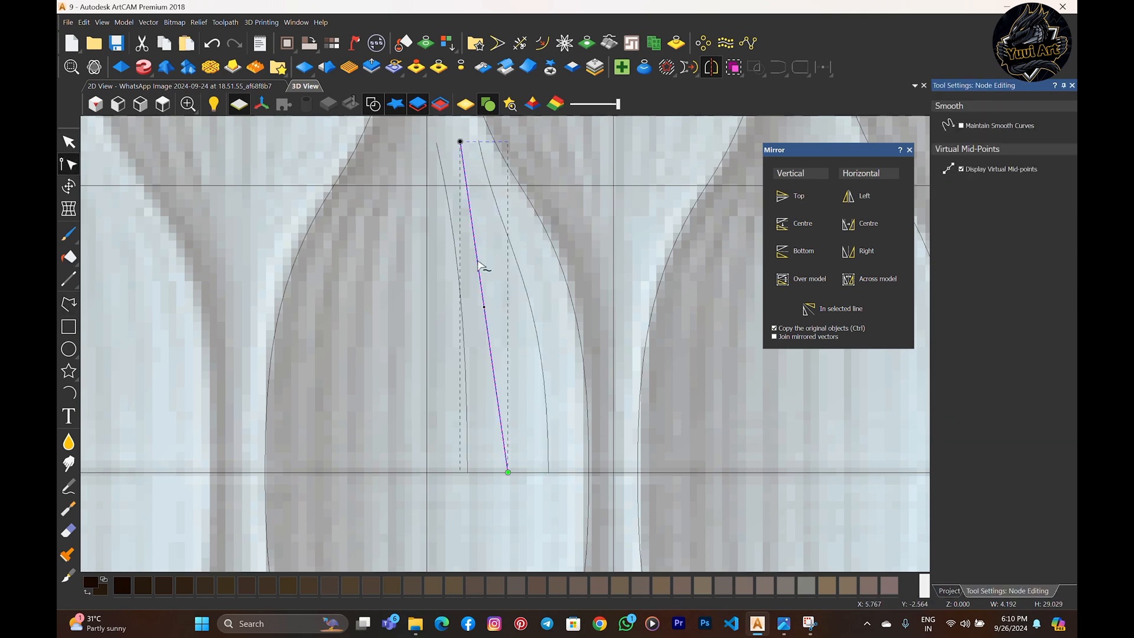
drag(491, 363, 506, 316)
- Adjust the curve handles of the three ribs so each sweeps in an S-shape from the petal's narrow top to its widest part
click(436, 235)
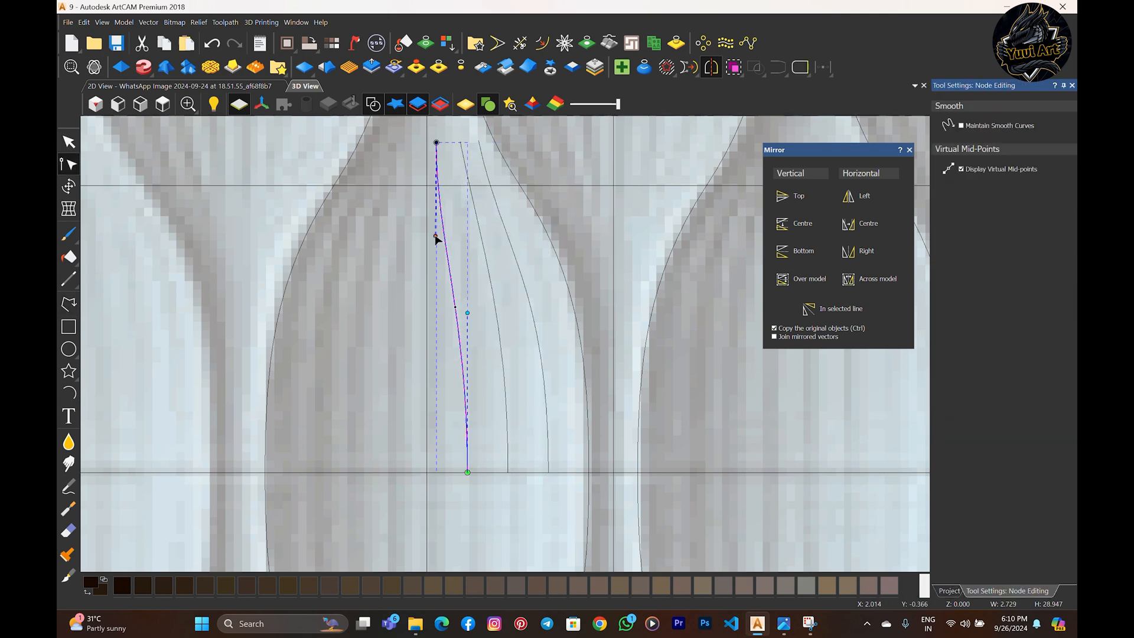
mouse_move(439, 237)
mouse_down()
mouse_move(465, 284)
mouse_move(461, 233)
mouse_up()
click(486, 257)
drag(508, 317, 507, 303)
click(512, 251)
drag(501, 247, 488, 233)
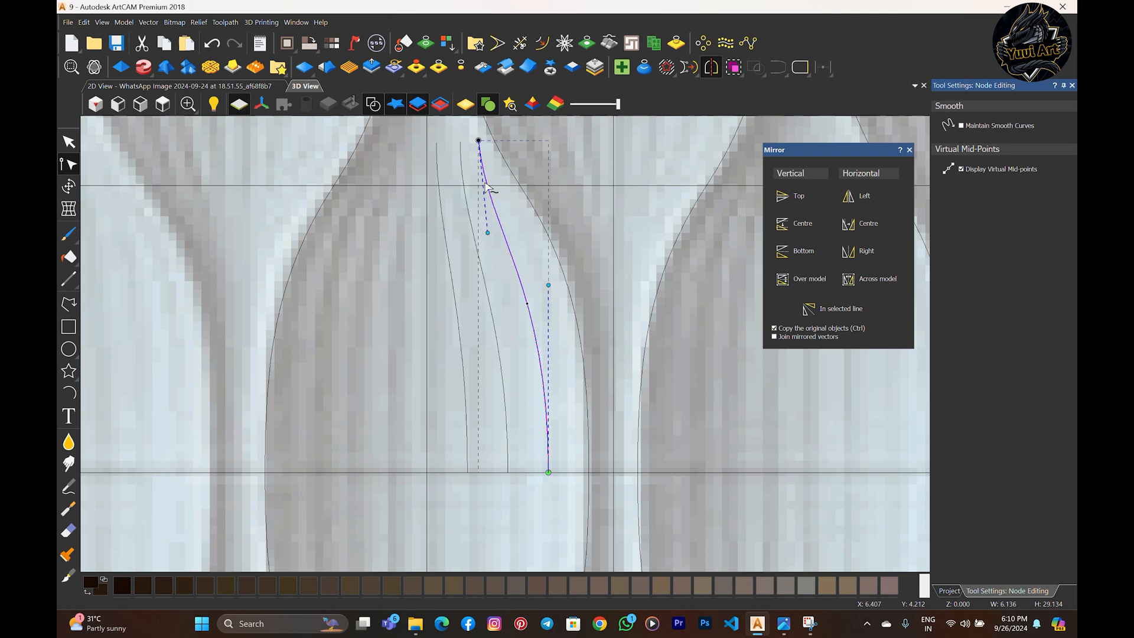
drag(479, 141, 480, 143)
middle_drag(481, 144, 475, 177)
drag(484, 265, 437, 274)
click(467, 268)
click(437, 257)
click(537, 339)
scroll(537, 339, down, 2)
mouse_move(570, 404)
middle_down()
mouse_move(529, 372)
mouse_move(562, 399)
middle_up()
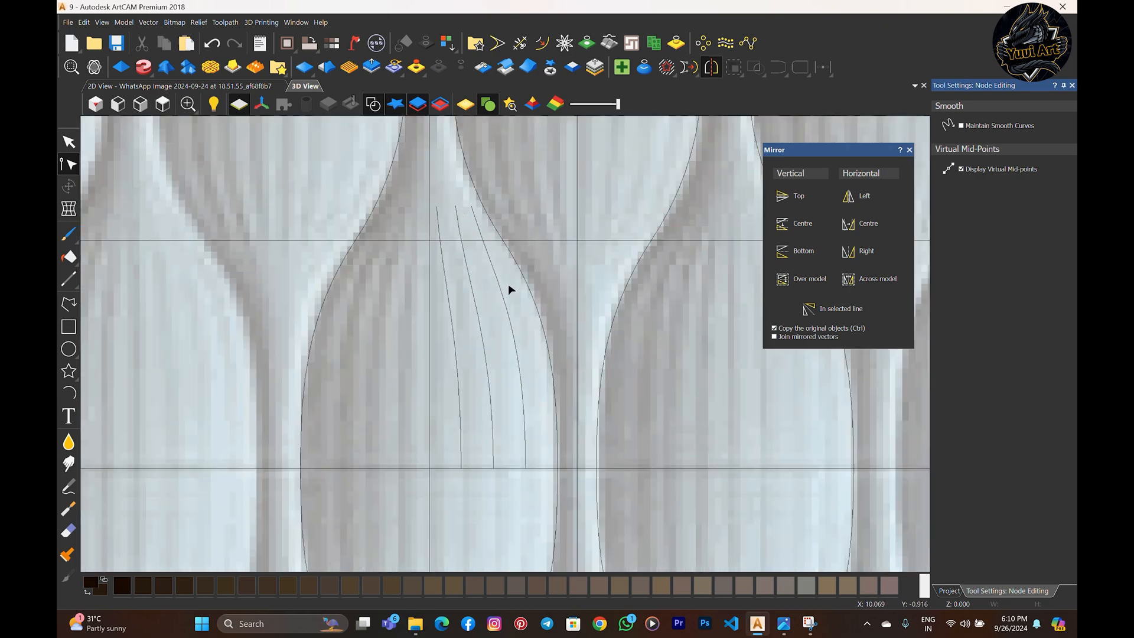
- Shorten the petal's central vertical line by moving its top node down to the level of the rib tops
key(n)
scroll(544, 278, down, 2)
middle_drag(523, 254, 526, 331)
scroll(514, 343, up, 1)
click(473, 369)
scroll(510, 267, down, 1)
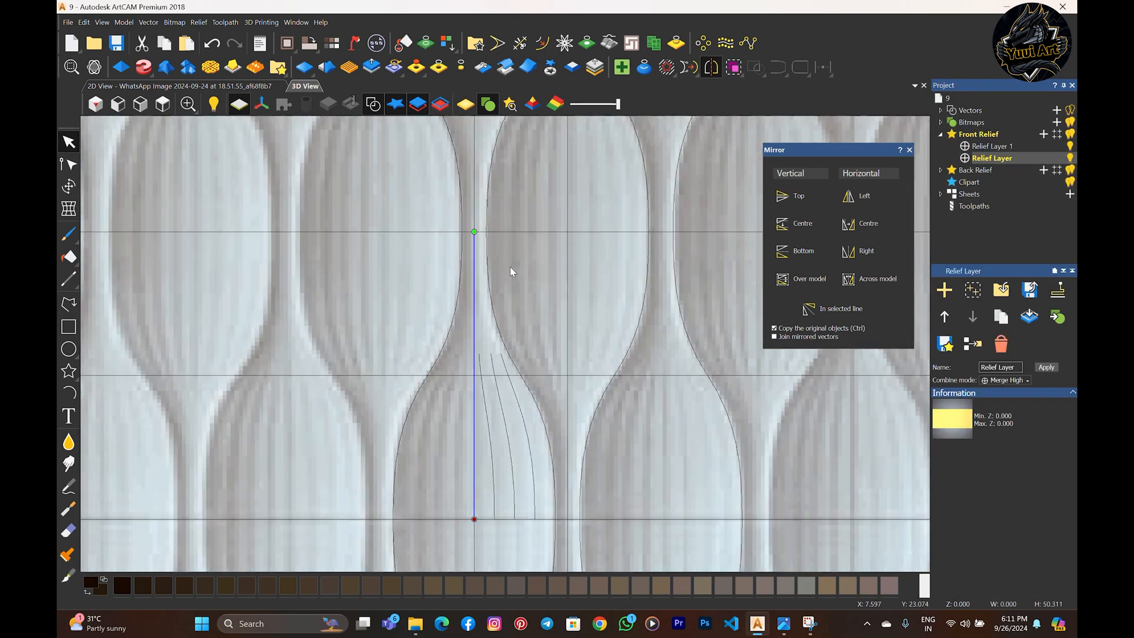
key(n)
scroll(509, 267, up, 1)
drag(488, 242, 489, 433)
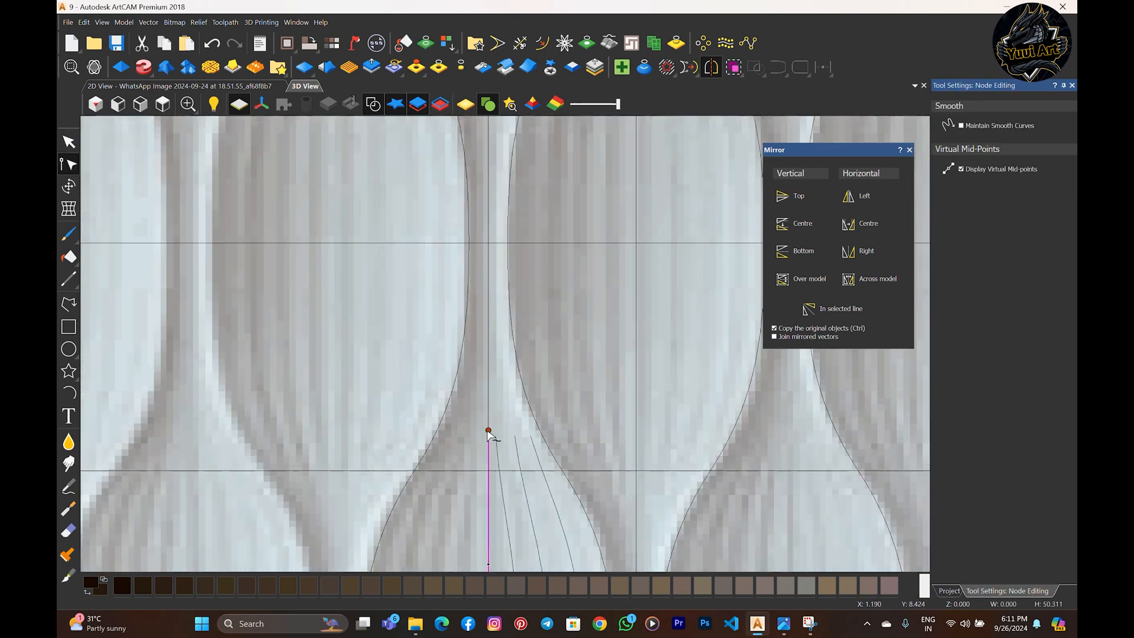
scroll(509, 442, up, 1)
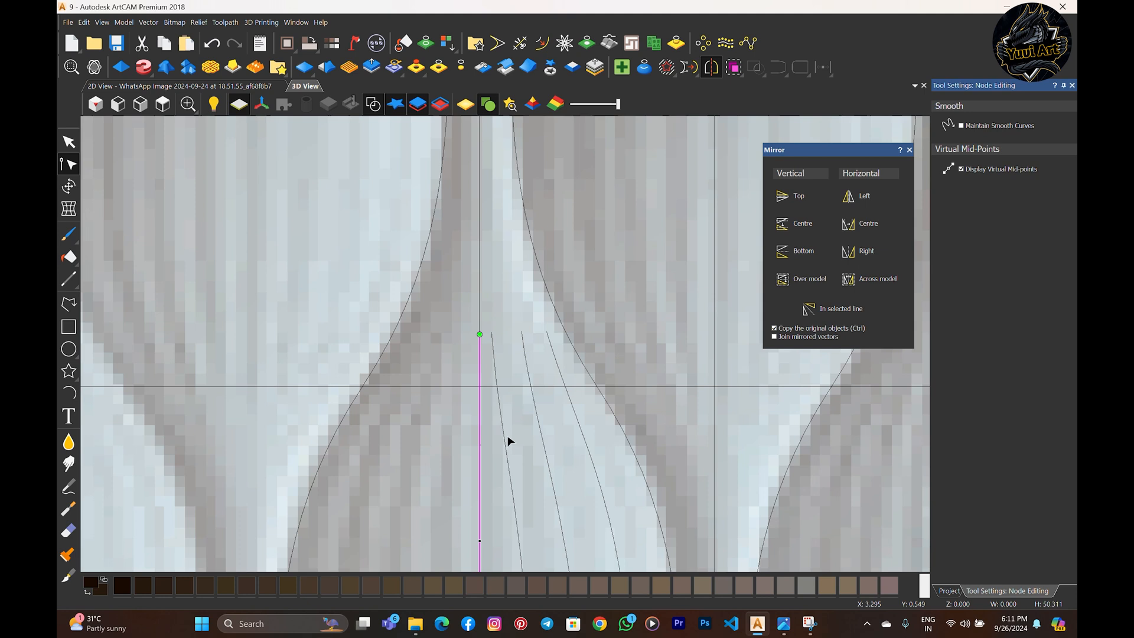
- Align the top nodes of the rib curves with the top of the central vertical line
click(493, 363)
scroll(492, 334, up, 2)
drag(492, 332, 577, 330)
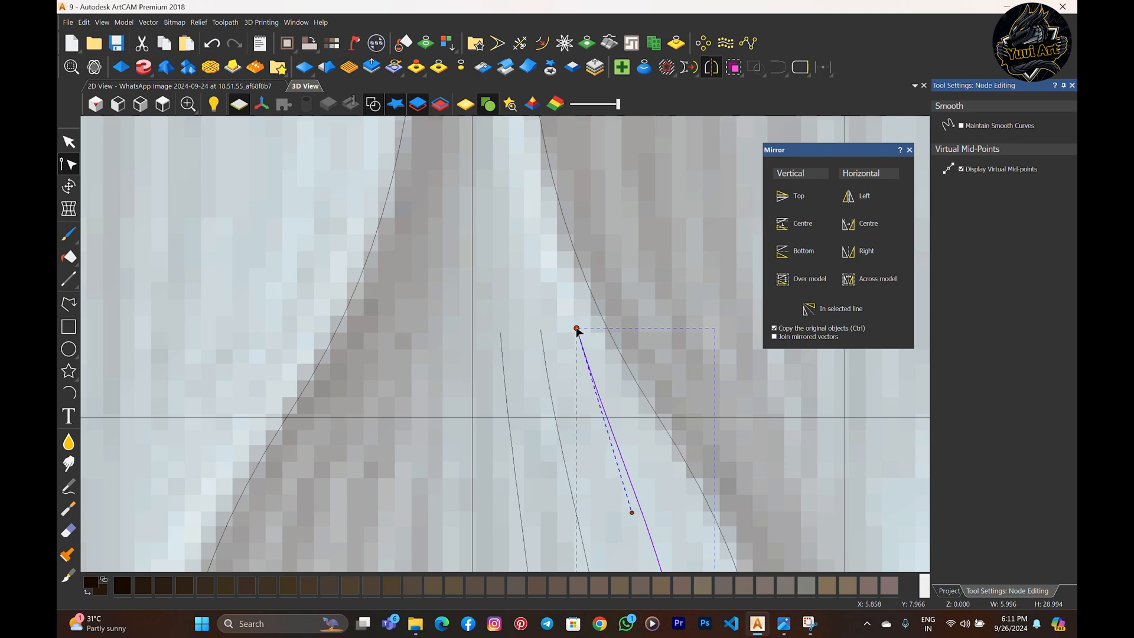
scroll(574, 316, down, 4)
- Split the petal's right outline curve just above the rib tops with node editing
click(604, 416)
click(577, 406)
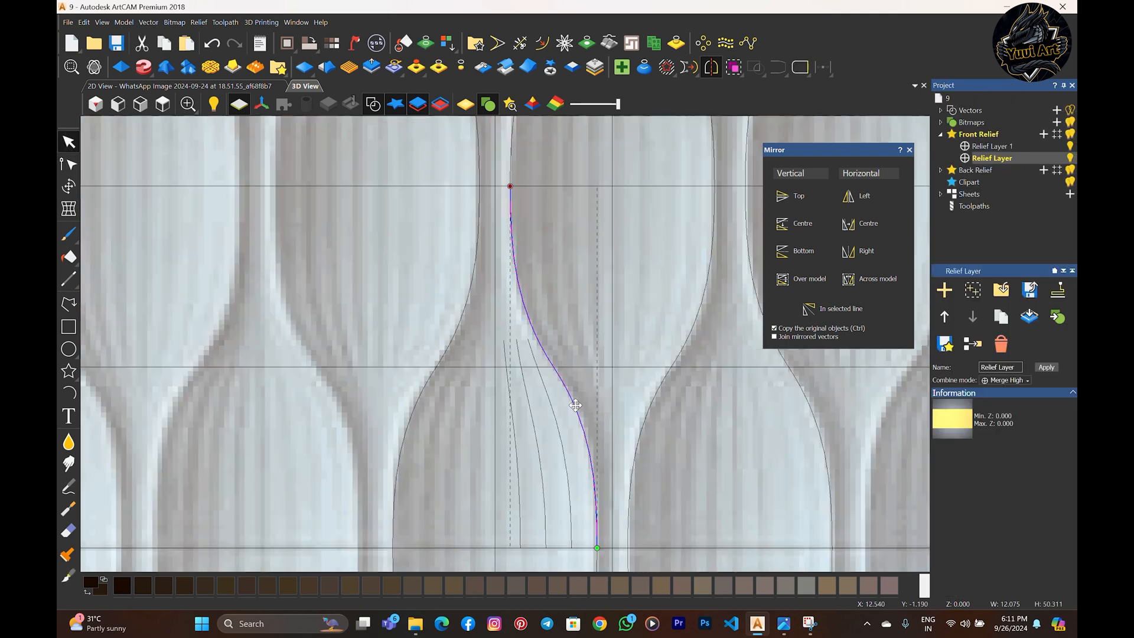
double_click(576, 405)
scroll(575, 405, up, 4)
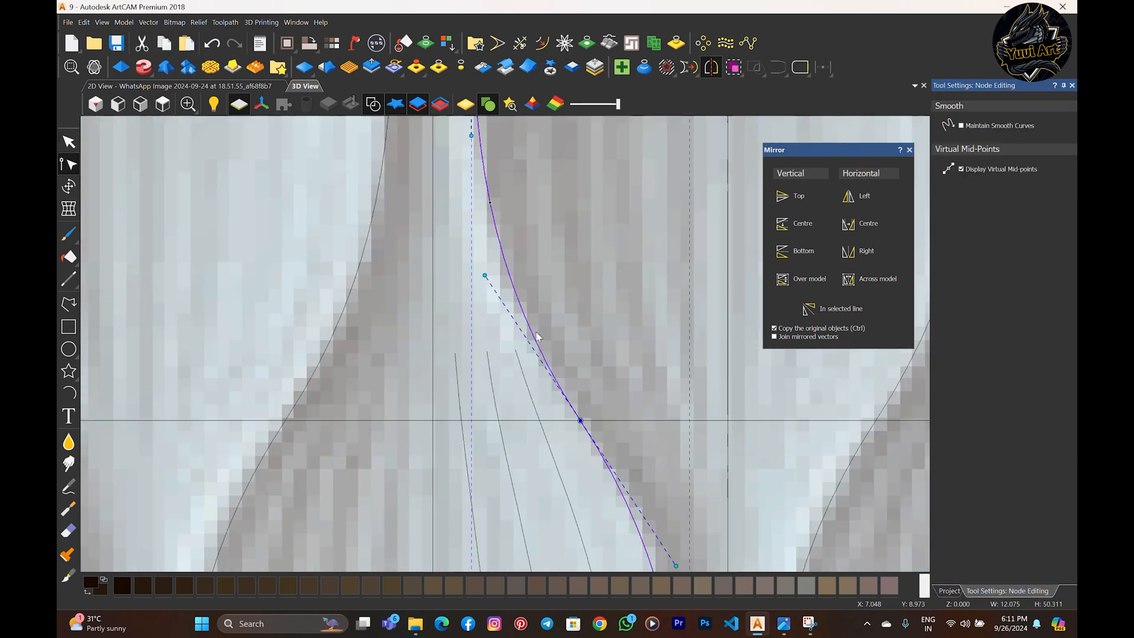
double_click(550, 359)
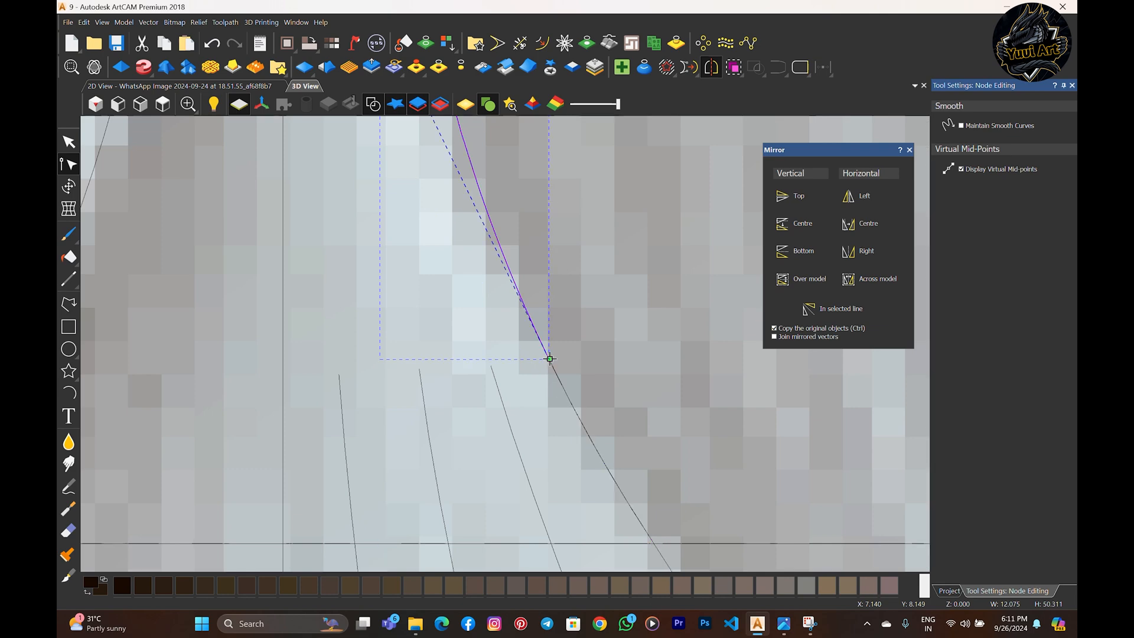
scroll(557, 390, down, 10)
scroll(557, 397, up, 1)
click(520, 343)
key(Escape)
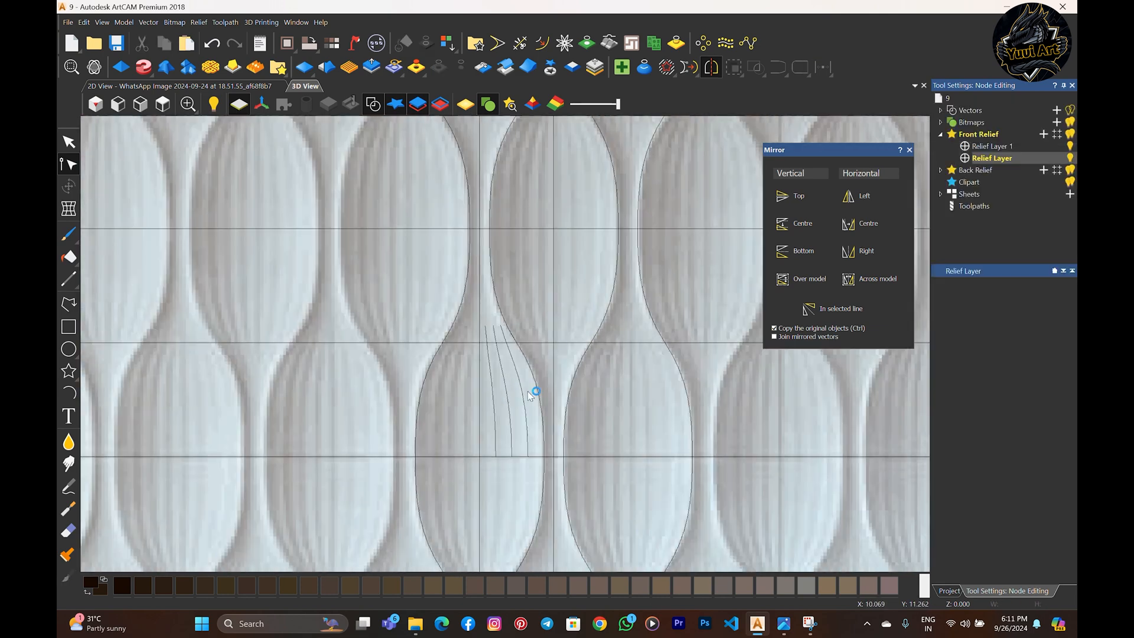
- Mirror copies of the three rib curves across the central vertical line, and save the model
scroll(530, 413, up, 2)
click(449, 382)
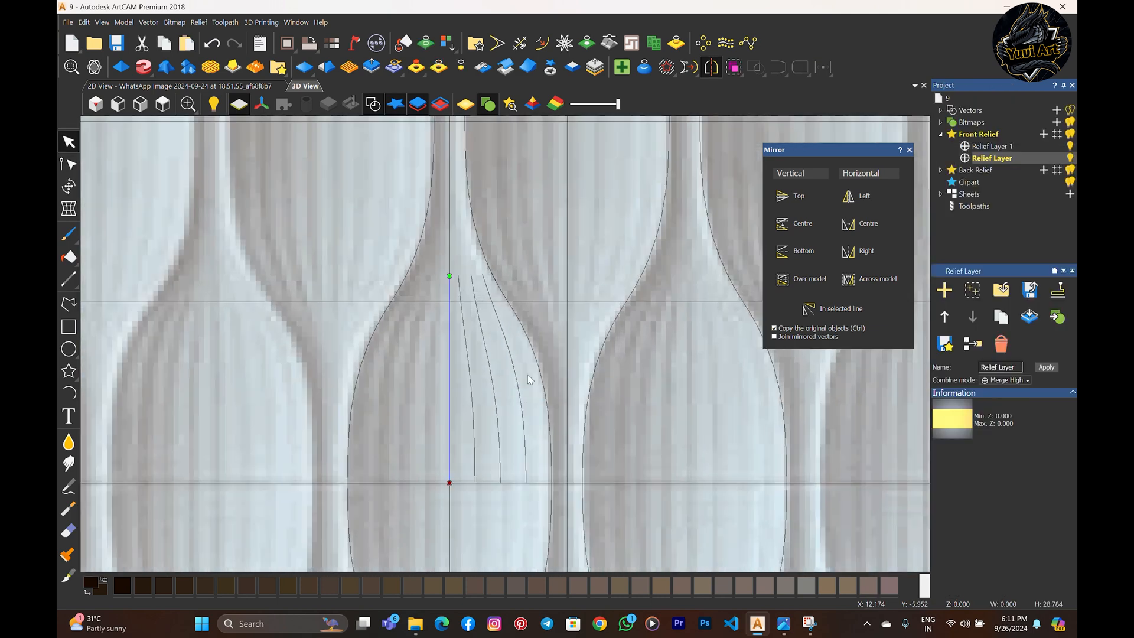
shift+drag(470, 388, 471, 390)
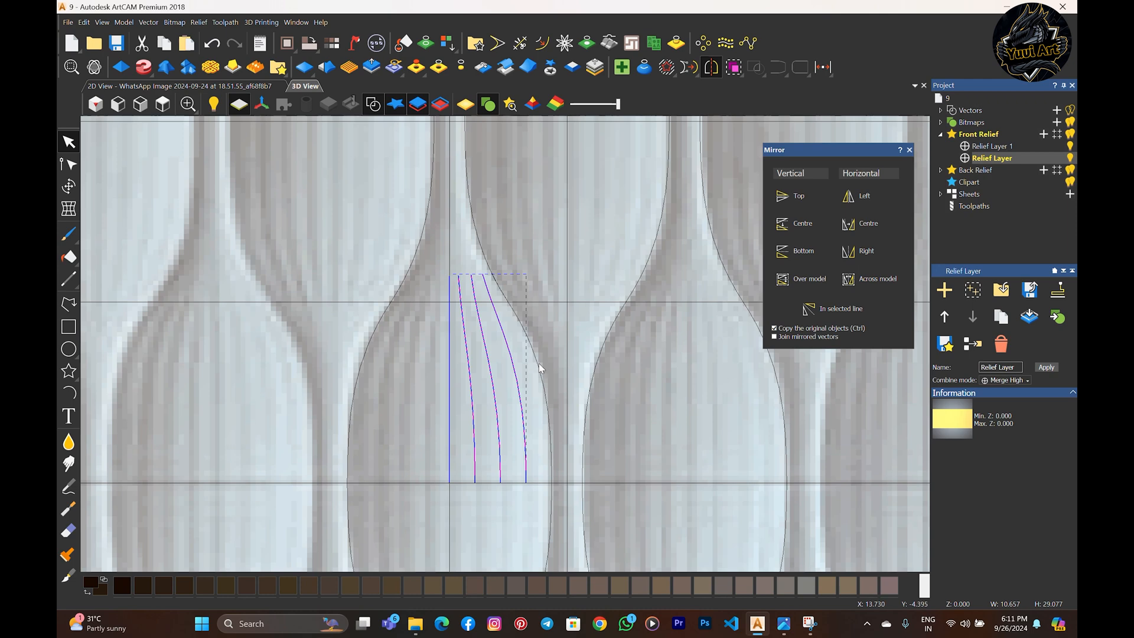
click(815, 309)
click(605, 240)
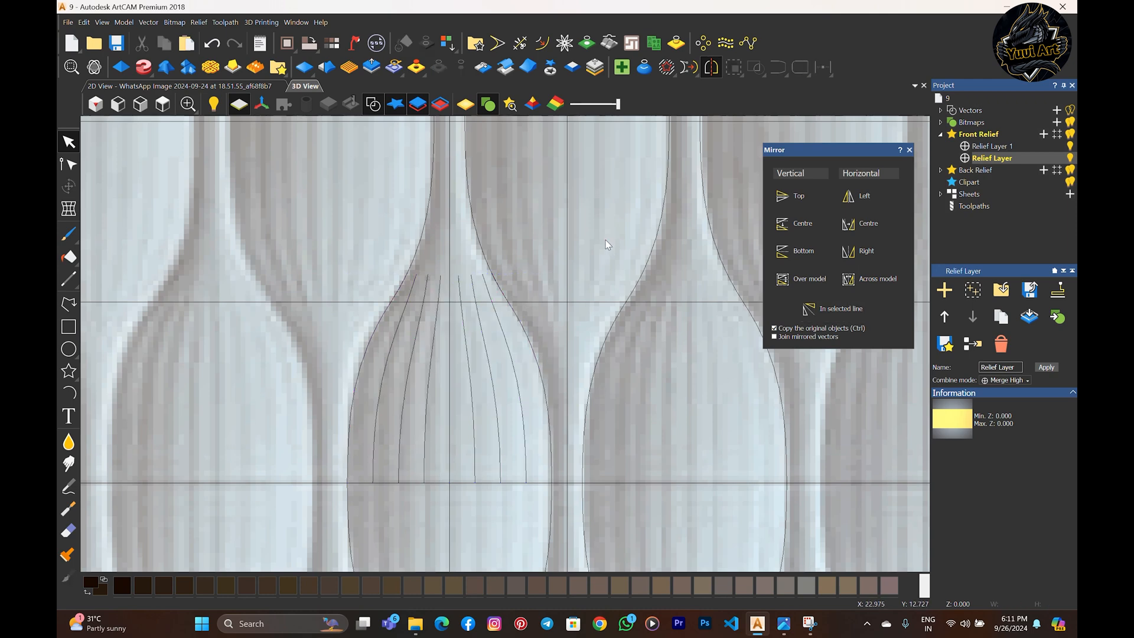
key(ctrl+s)
- Delete the row of short horizontal division segments across the petal's widest part
middle_drag(530, 483, 498, 313)
click(498, 313)
scroll(498, 313, down, 2)
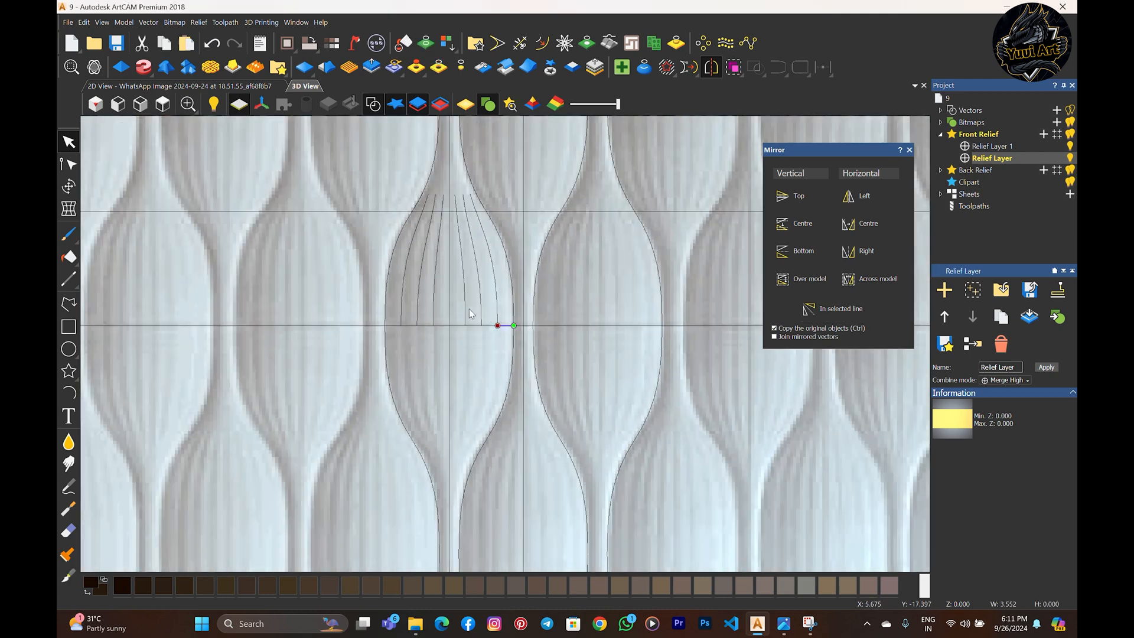
scroll(469, 309, up, 2)
drag(426, 317, 581, 357)
key(Delete)
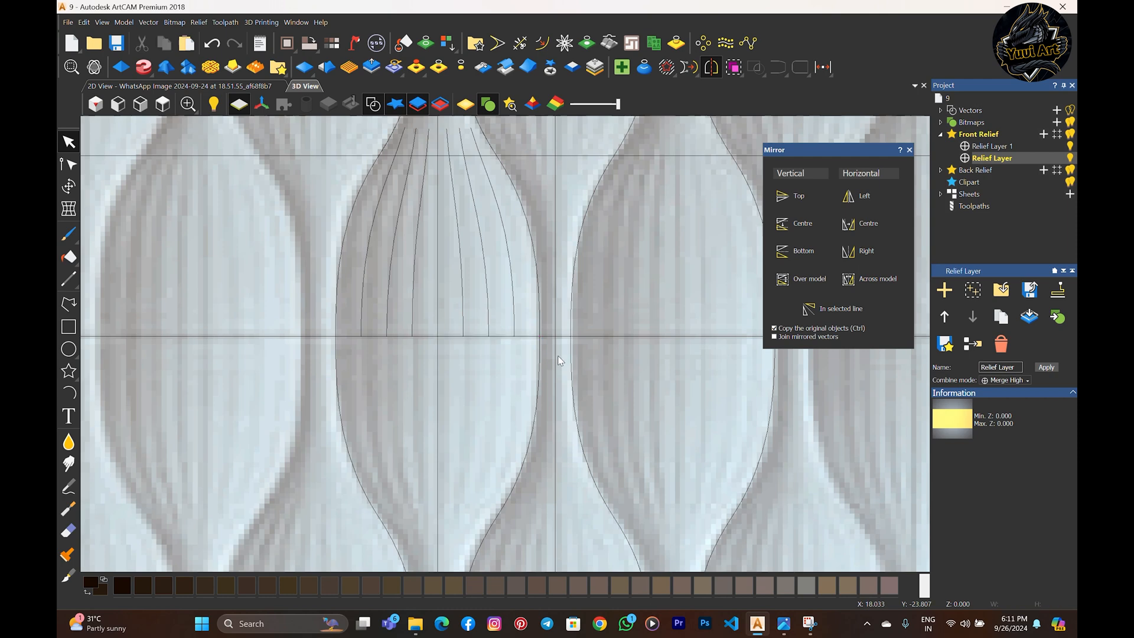
- Mirror copies of the petal's upper ribs, central line and side outlines across the horizontal guide, and save the model
scroll(561, 361, down, 2)
click(518, 339)
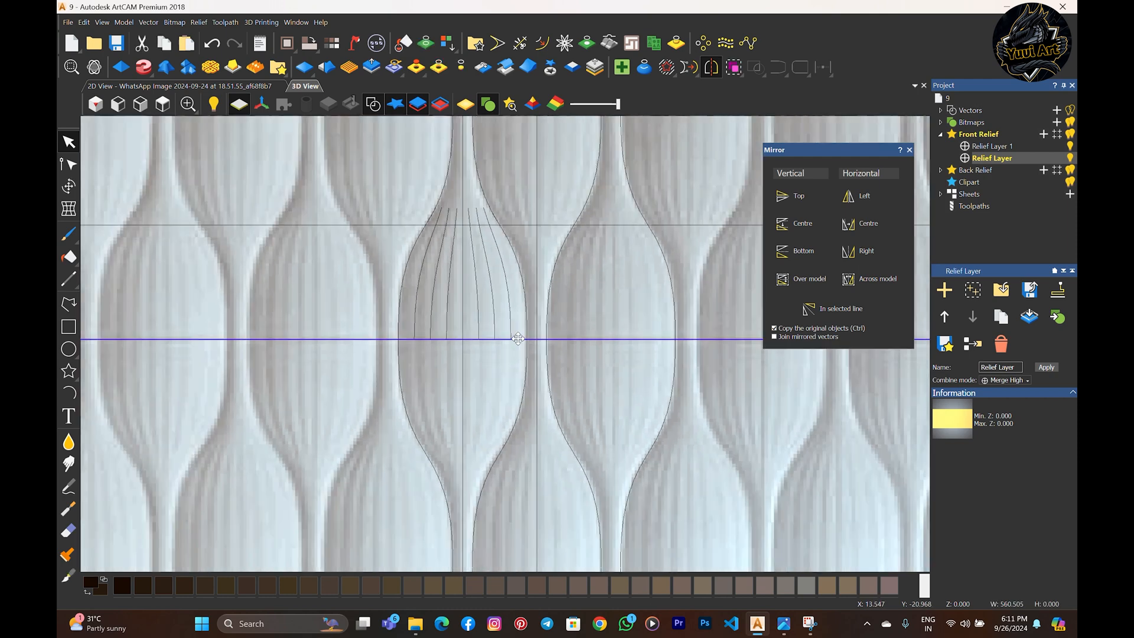
scroll(518, 338, down, 1)
drag(406, 227, 540, 370)
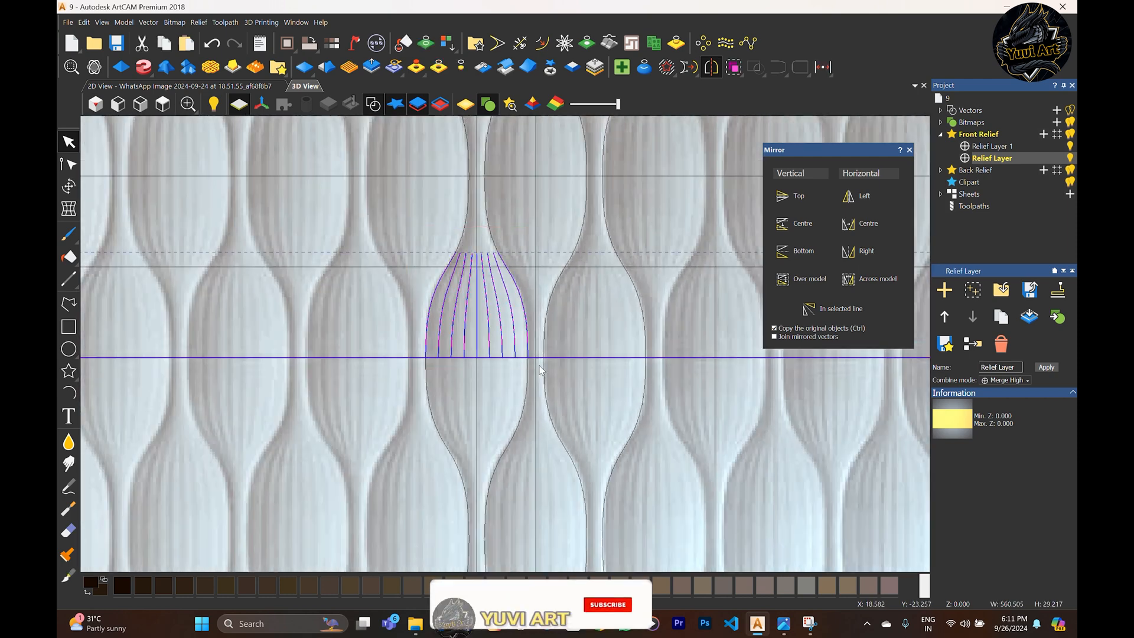
click(833, 309)
click(590, 403)
key(ctrl+s)
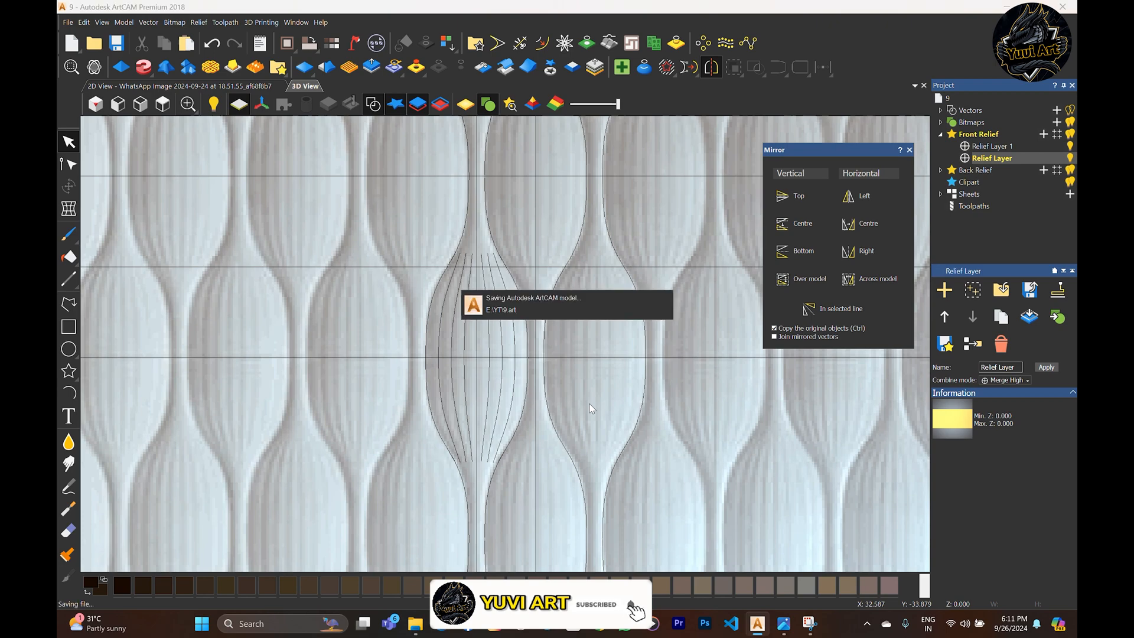
- Join the petal's upper and lower rib and outline vectors at their coincident nodes with a 0.025 mm tolerance
scroll(576, 406, down, 2)
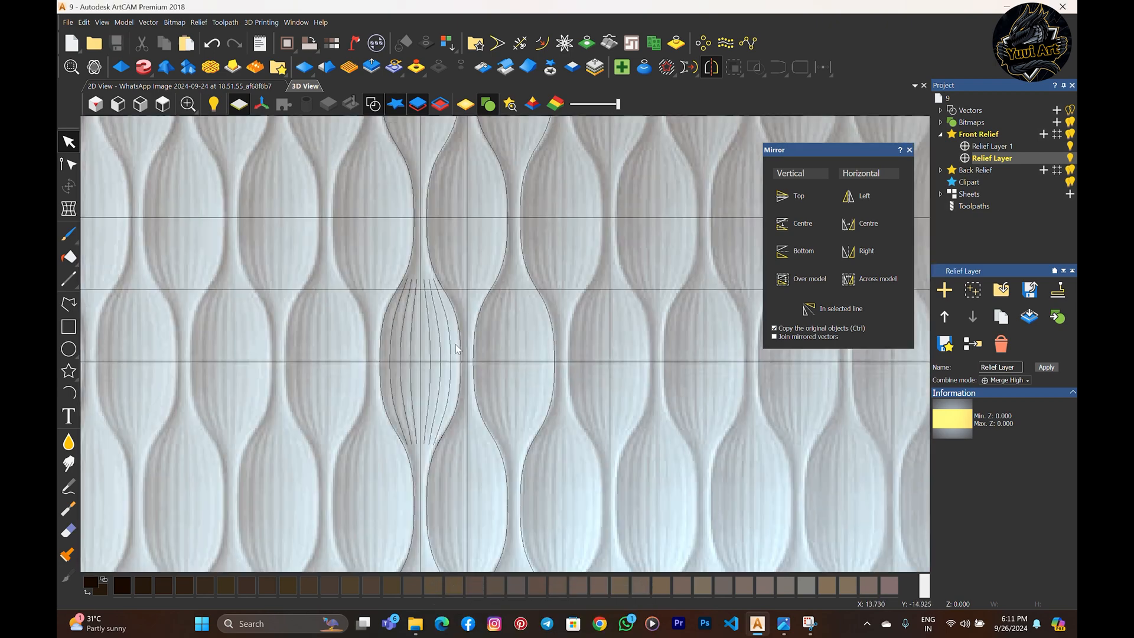
drag(356, 259, 475, 464)
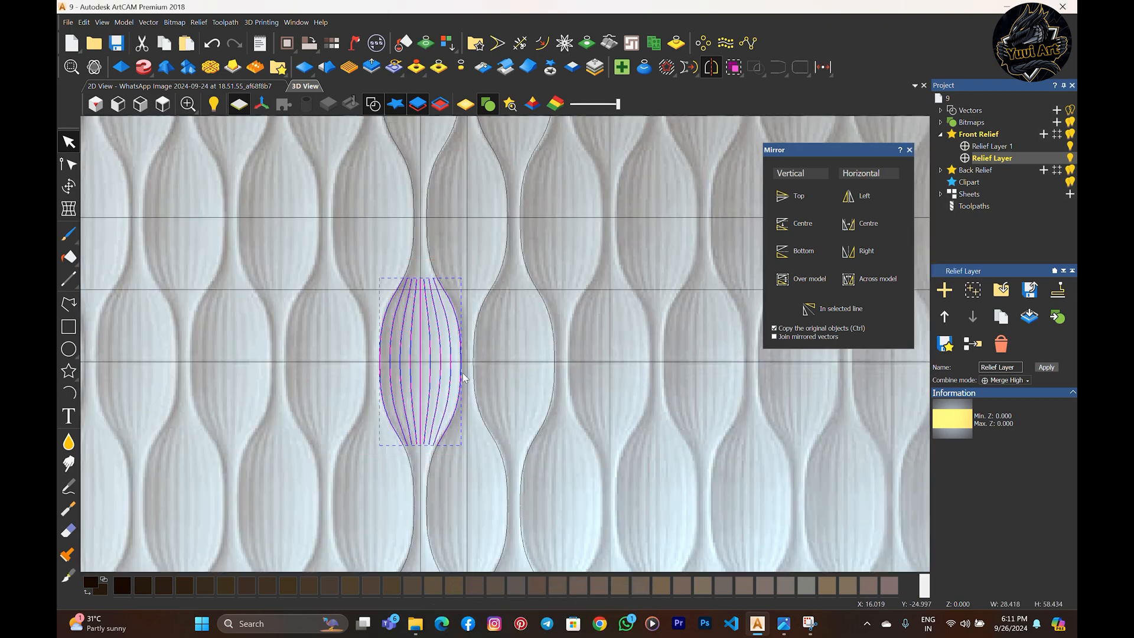
scroll(460, 364, up, 1)
key(j)
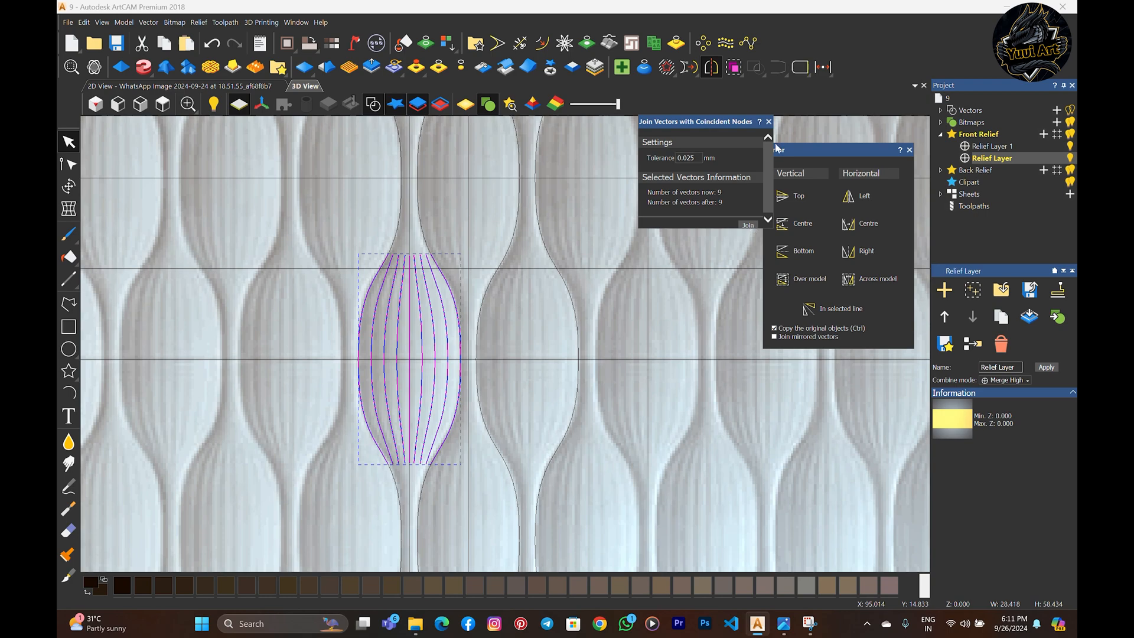
click(769, 122)
click(558, 325)
- Select the petal's ribs and side outlines together with the neck curves above and below them
scroll(526, 366, down, 2)
scroll(527, 362, up, 1)
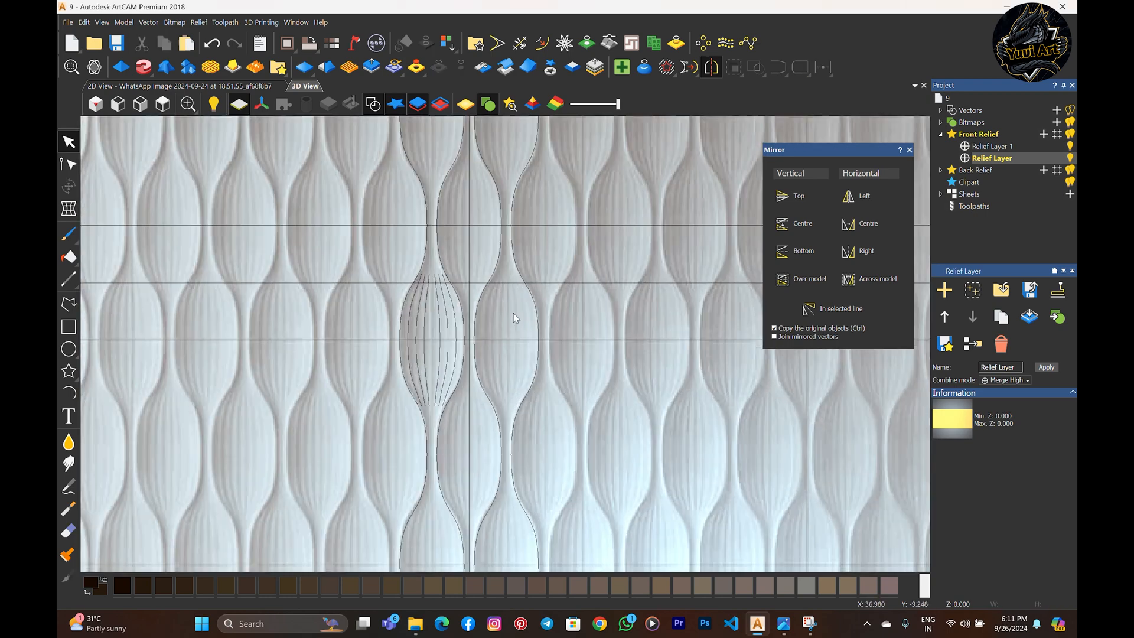
scroll(541, 360, down, 1)
scroll(520, 361, up, 1)
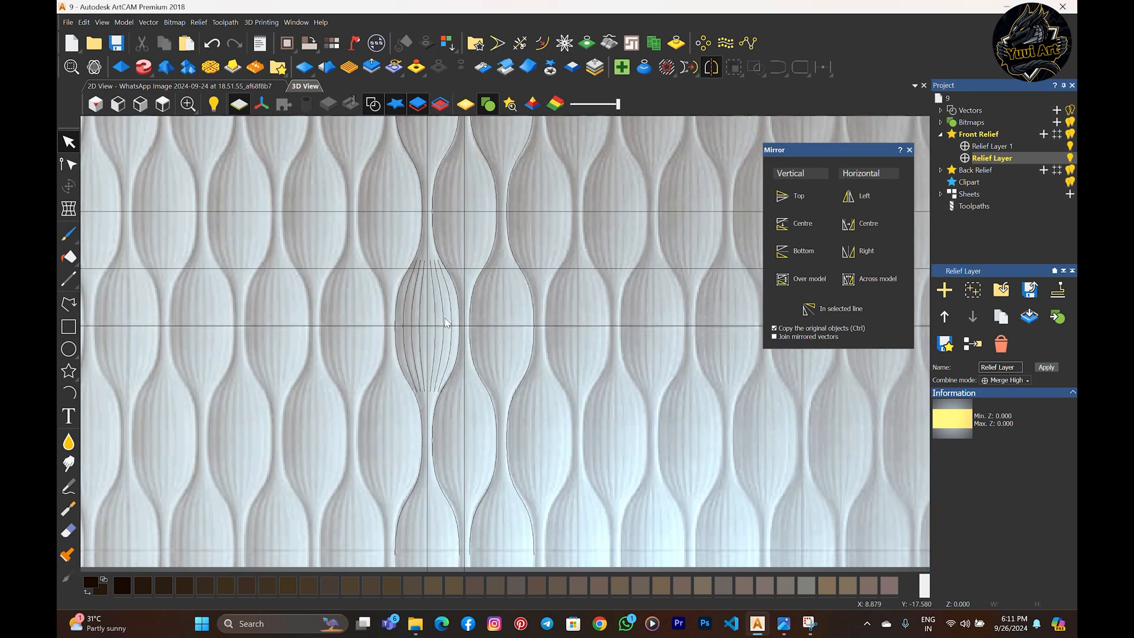
scroll(423, 294, up, 1)
drag(365, 164, 491, 466)
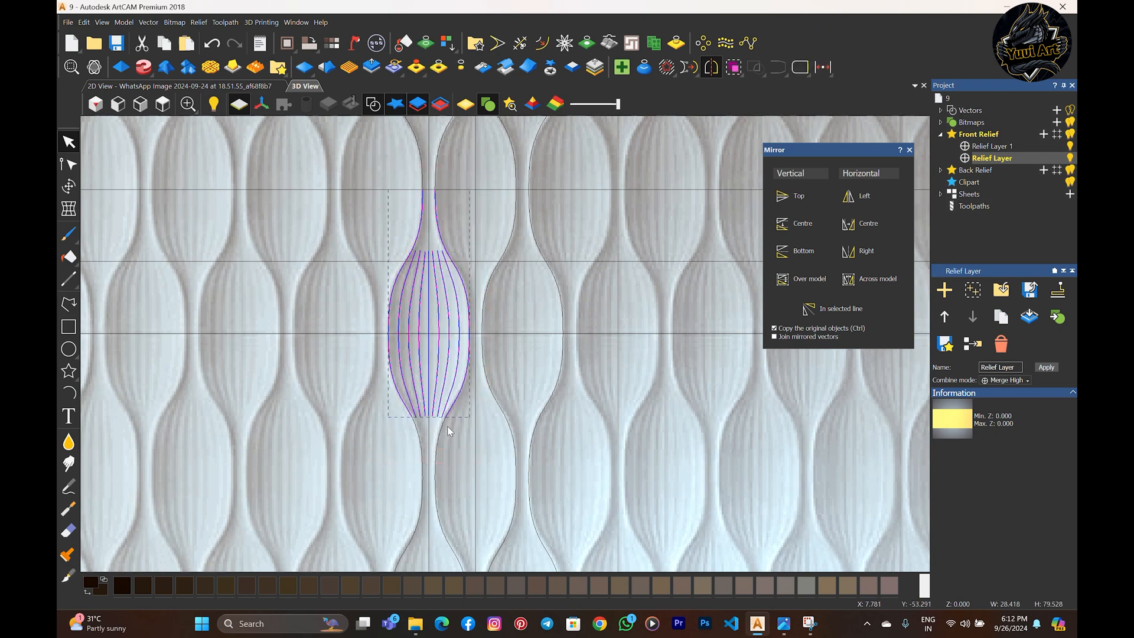
scroll(509, 312, down, 1)
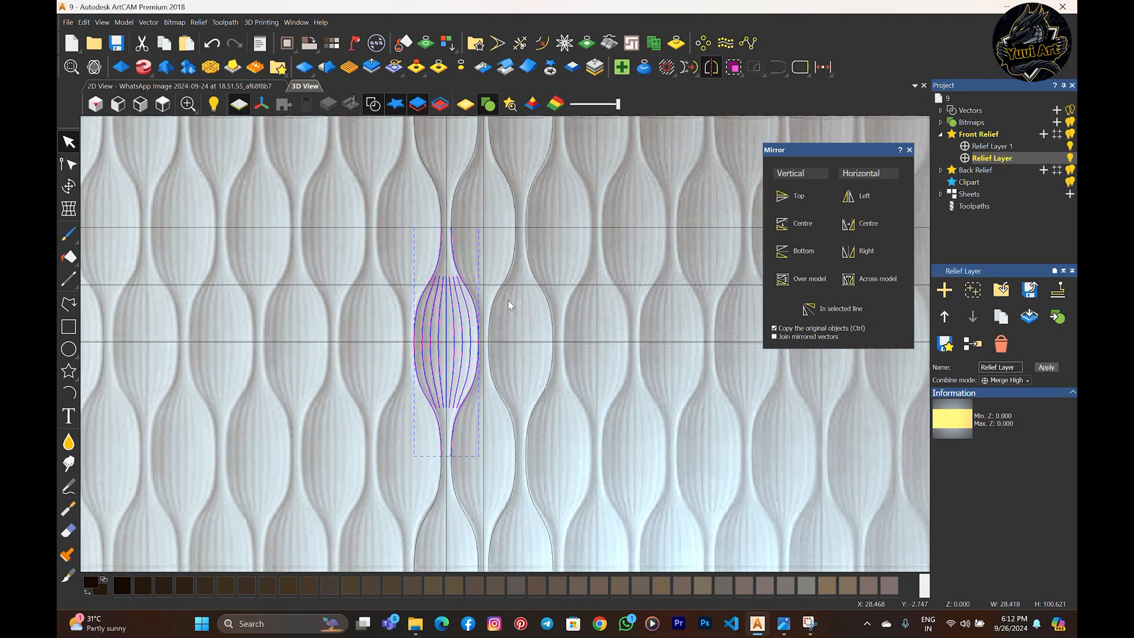
- Examine how the selected petal and its neck curves fit the repeating pattern across the whole wall panel
scroll(534, 276, down, 1)
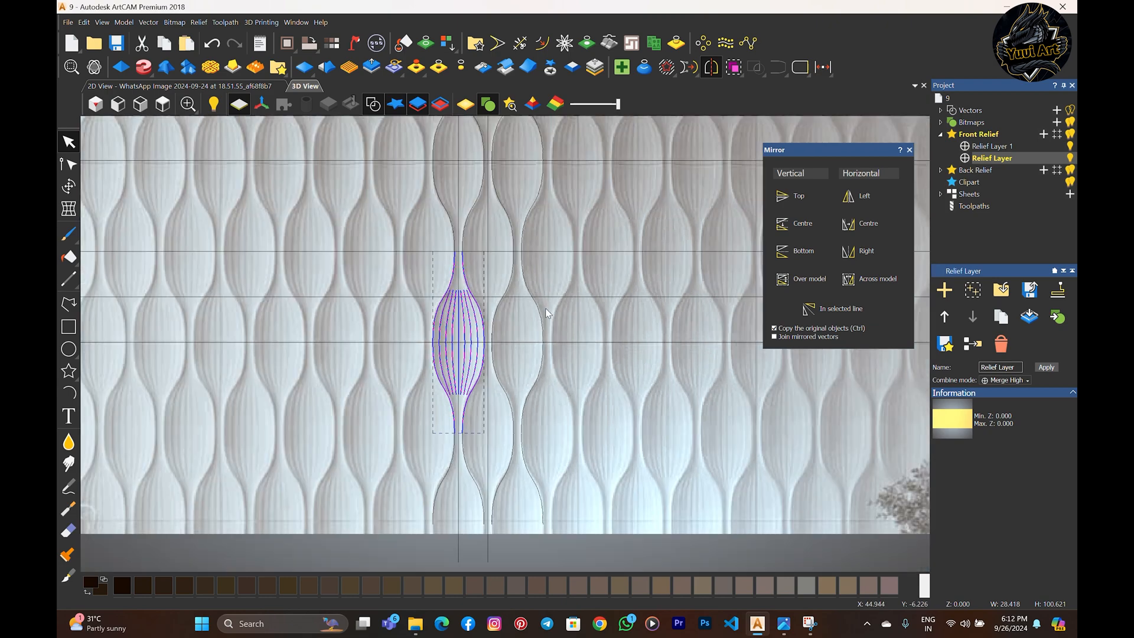
scroll(498, 265, down, 1)
scroll(497, 266, up, 1)
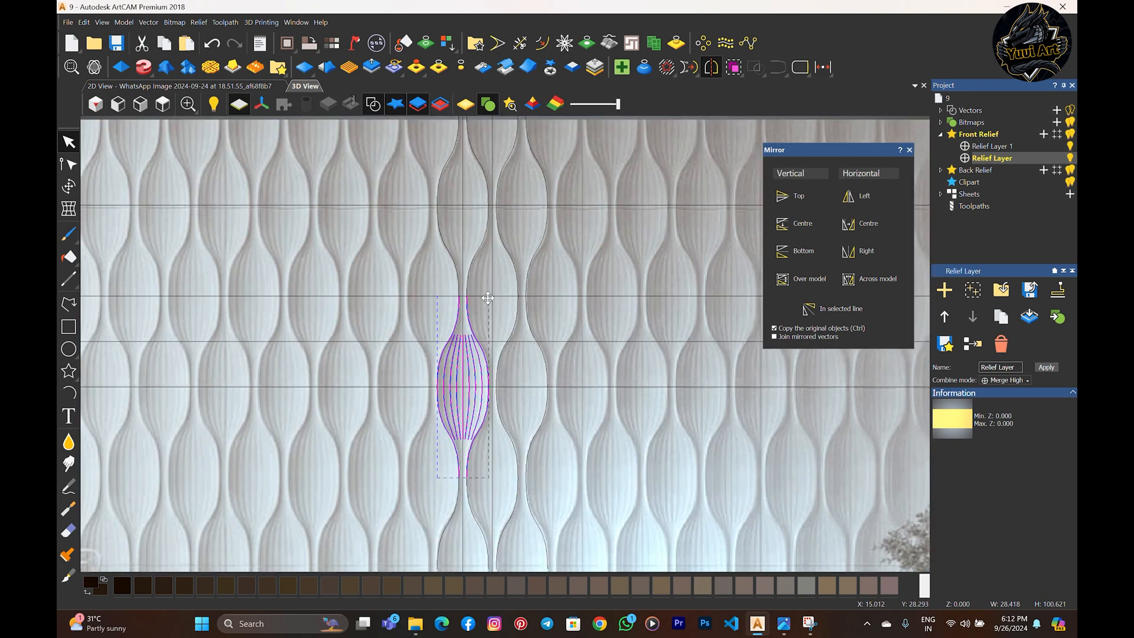
scroll(489, 301, down, 1)
scroll(490, 306, up, 1)
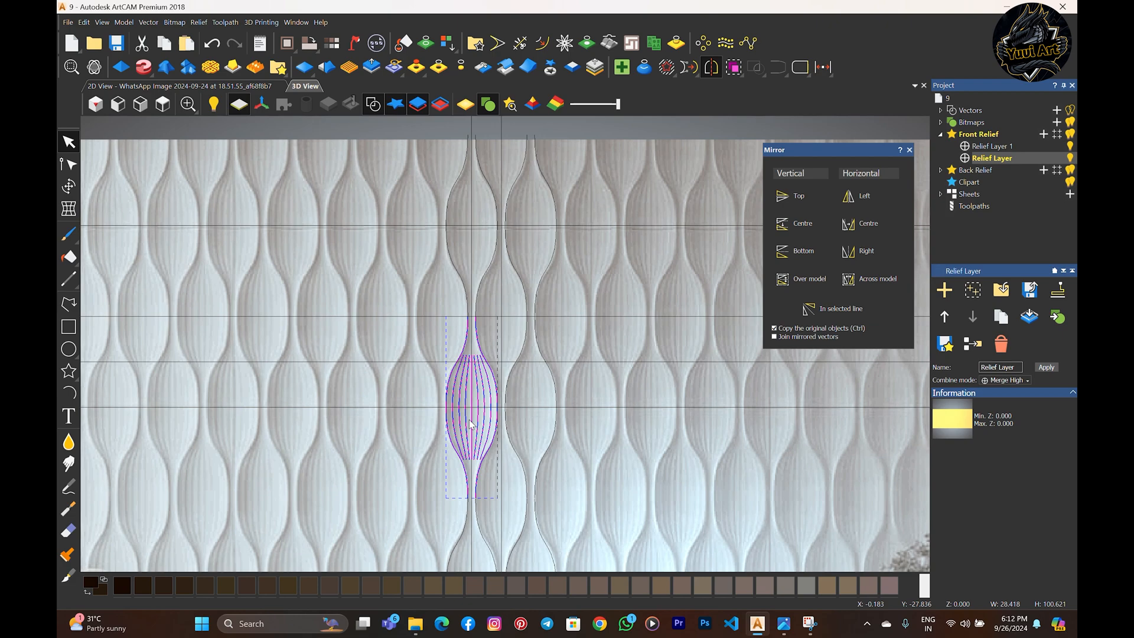
scroll(474, 382, up, 2)
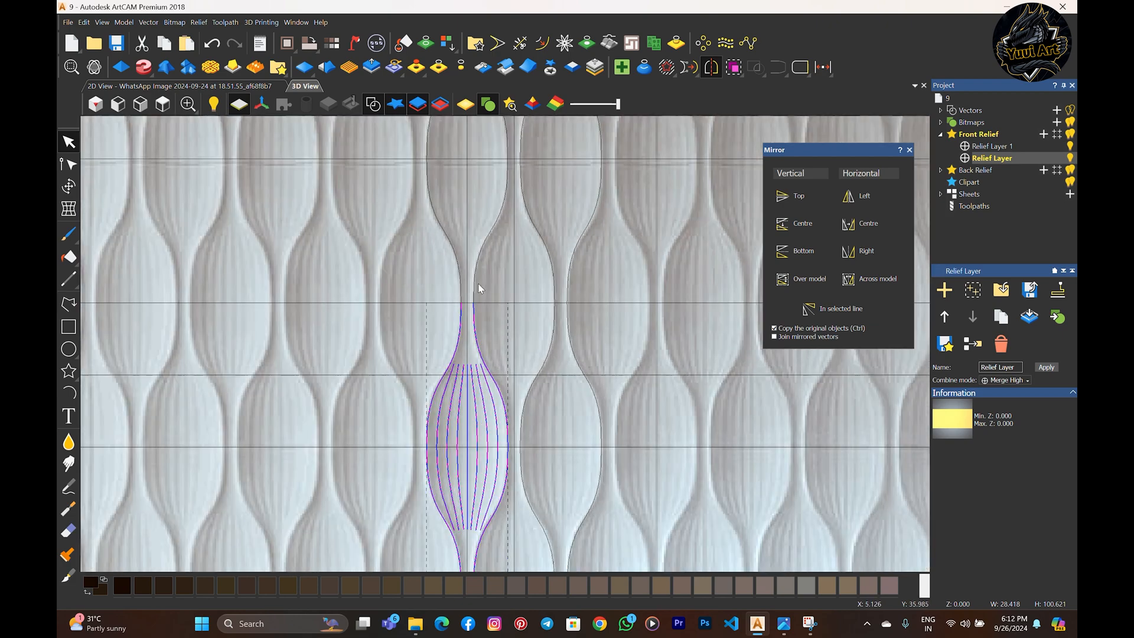
scroll(477, 269, up, 5)
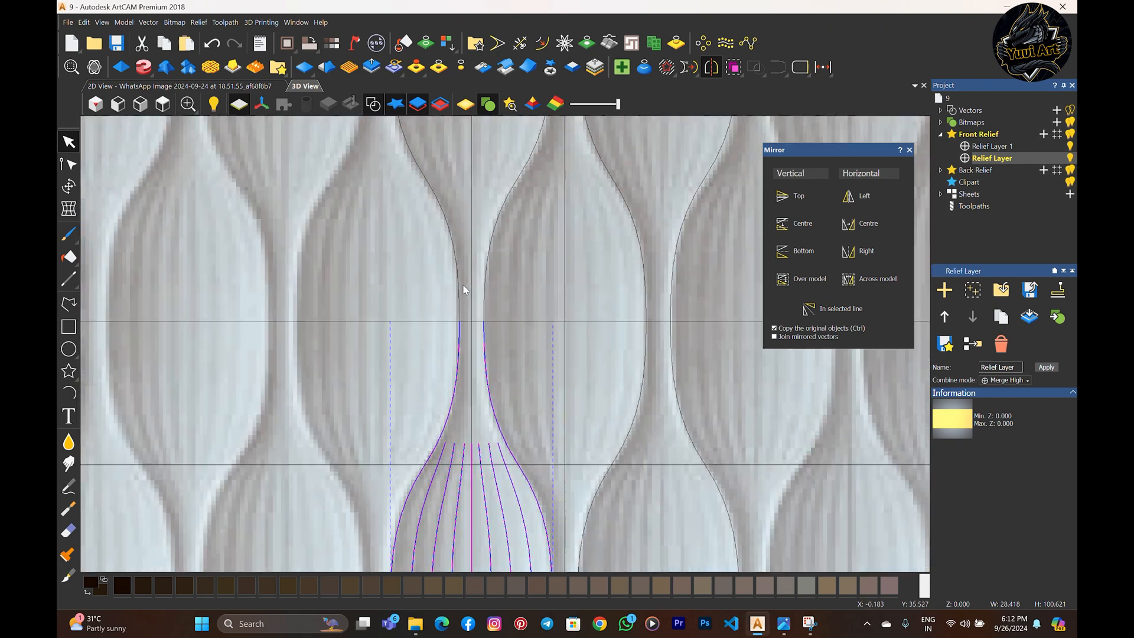
scroll(489, 345, down, 8)
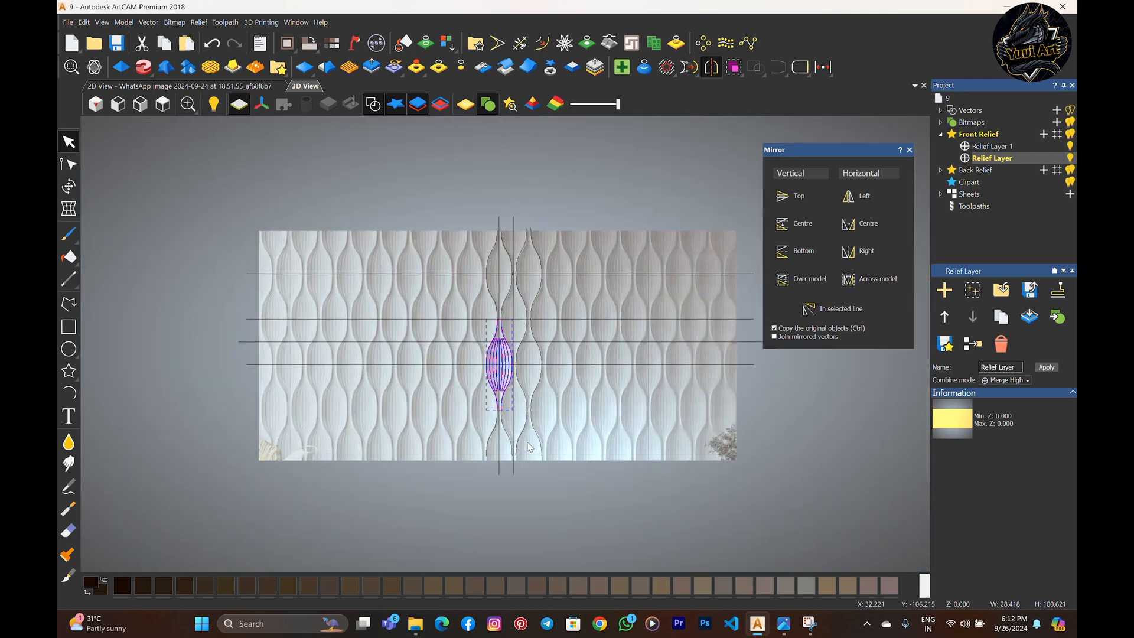
- Deselect the petal vectors and display the plain relief surface instead of the reference image
scroll(528, 440, up, 5)
click(536, 310)
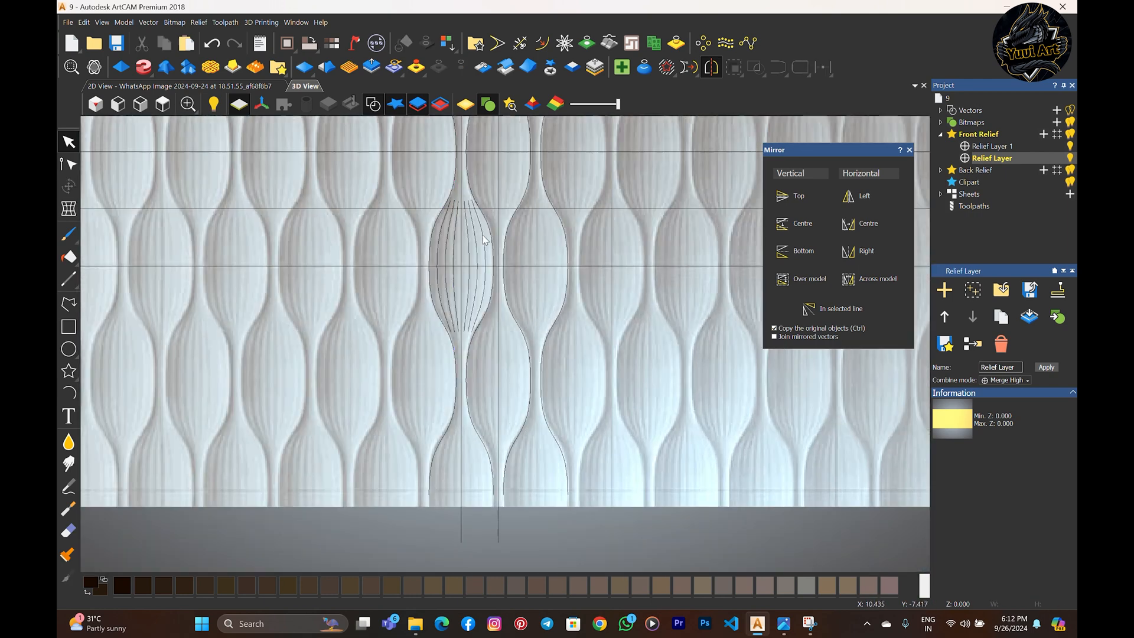
scroll(473, 278, up, 2)
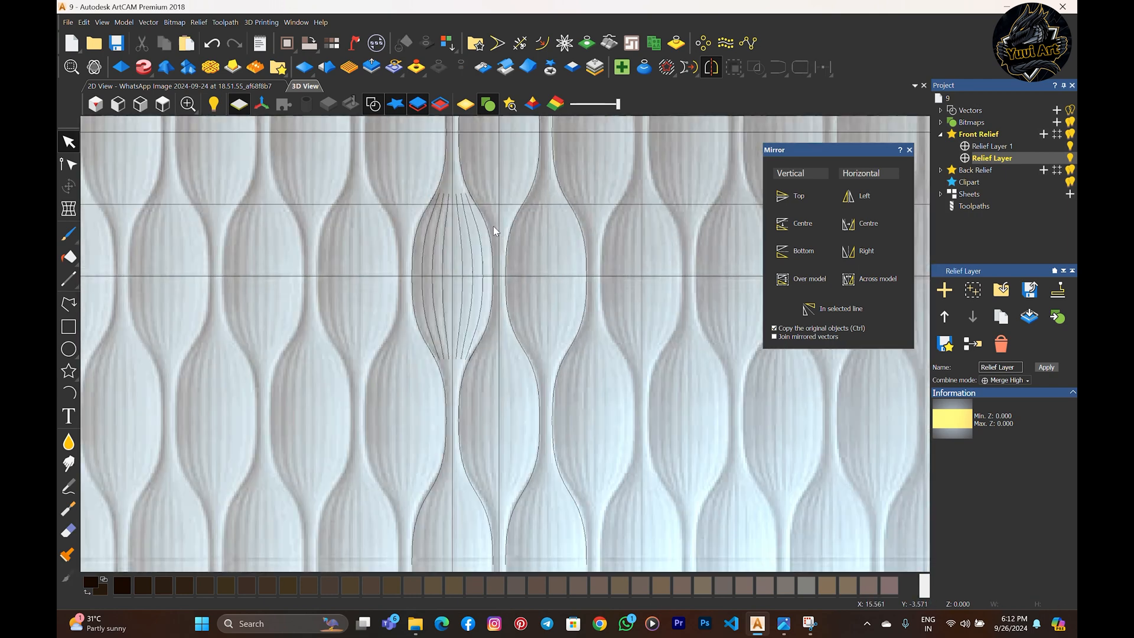
click(466, 105)
scroll(583, 240, up, 2)
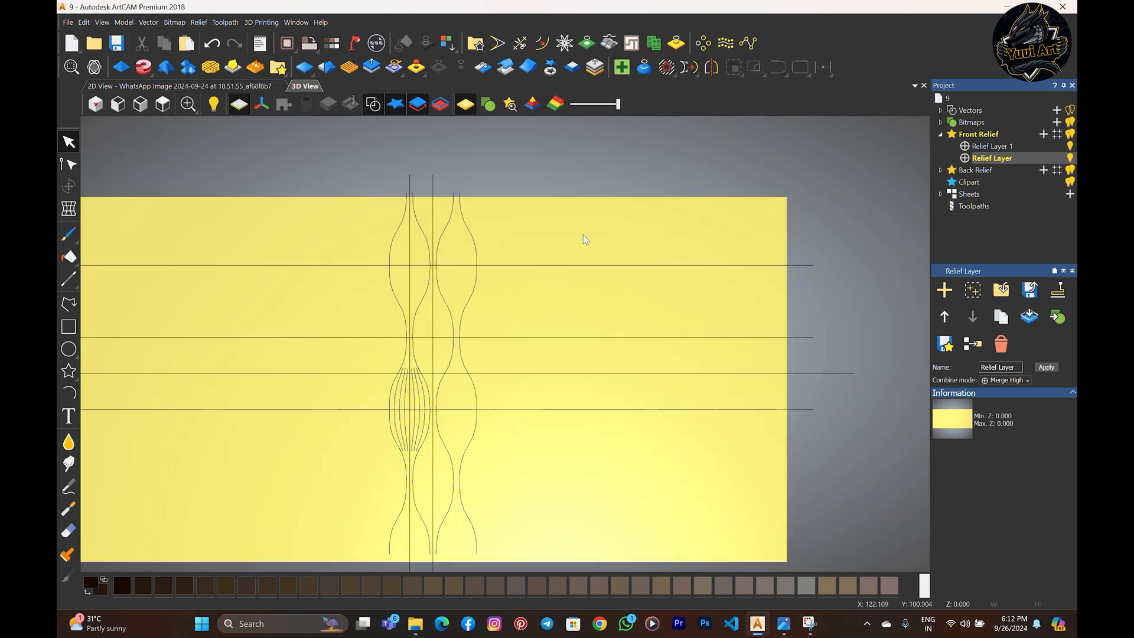
- Adjust the model resolution to 2412 x 1160 pixels
click(124, 22)
click(155, 76)
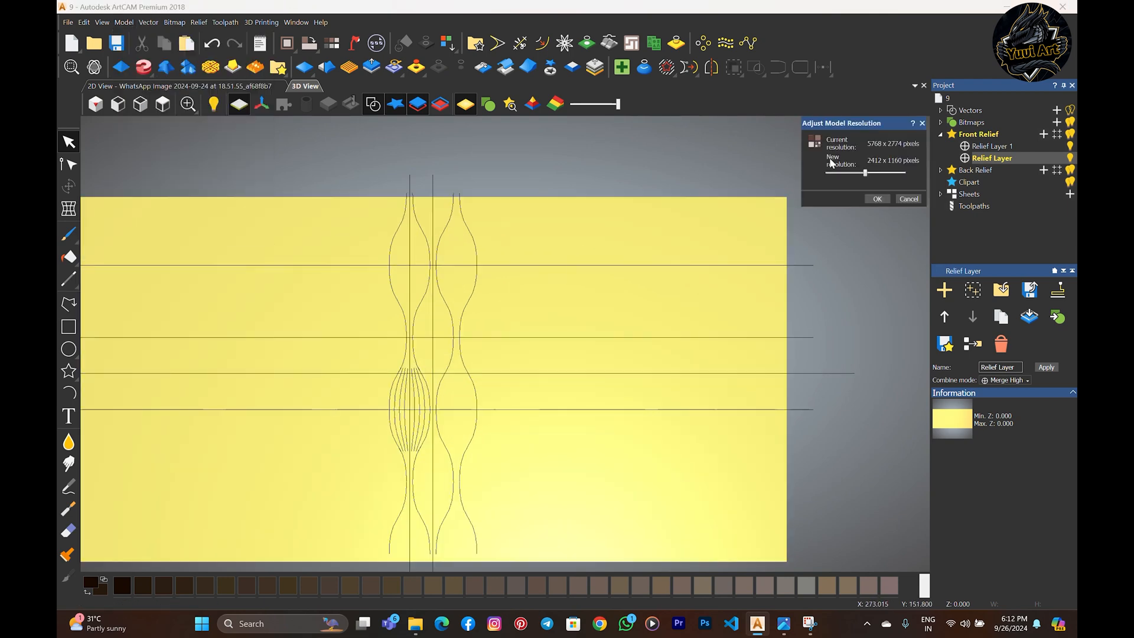
click(878, 198)
click(897, 190)
- Draw a start-end-point arc about 5.9 mm wide beside the petal and, below it, a rectangle about 7.3 by 3 mm with its bottom edge removed
scroll(449, 388, up, 6)
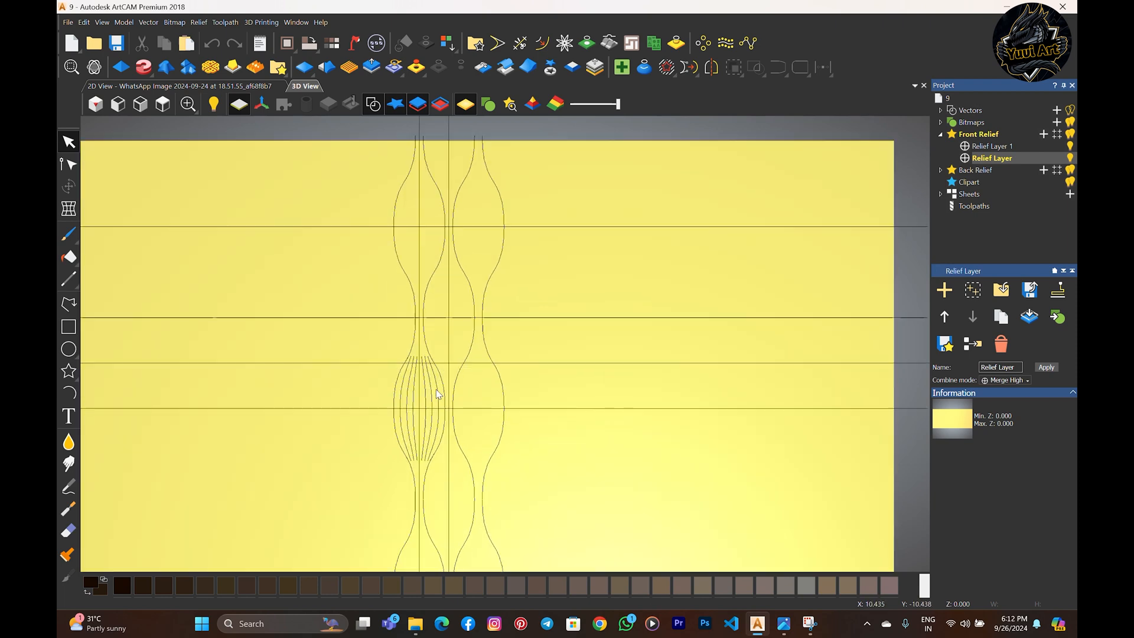
click(68, 392)
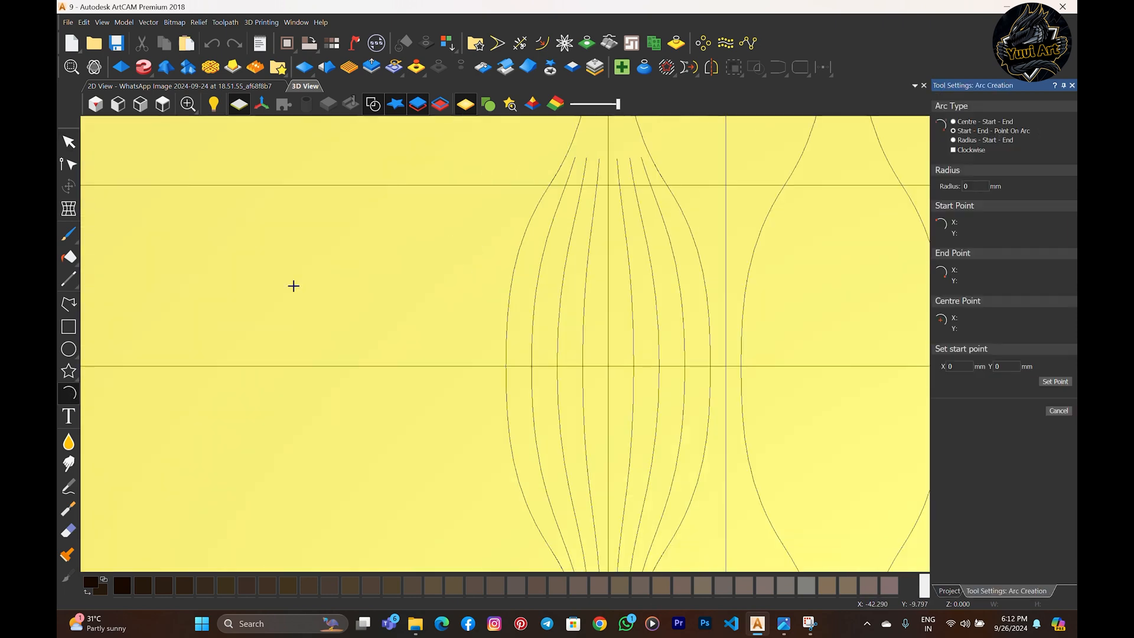
click(283, 287)
click(326, 286)
click(304, 266)
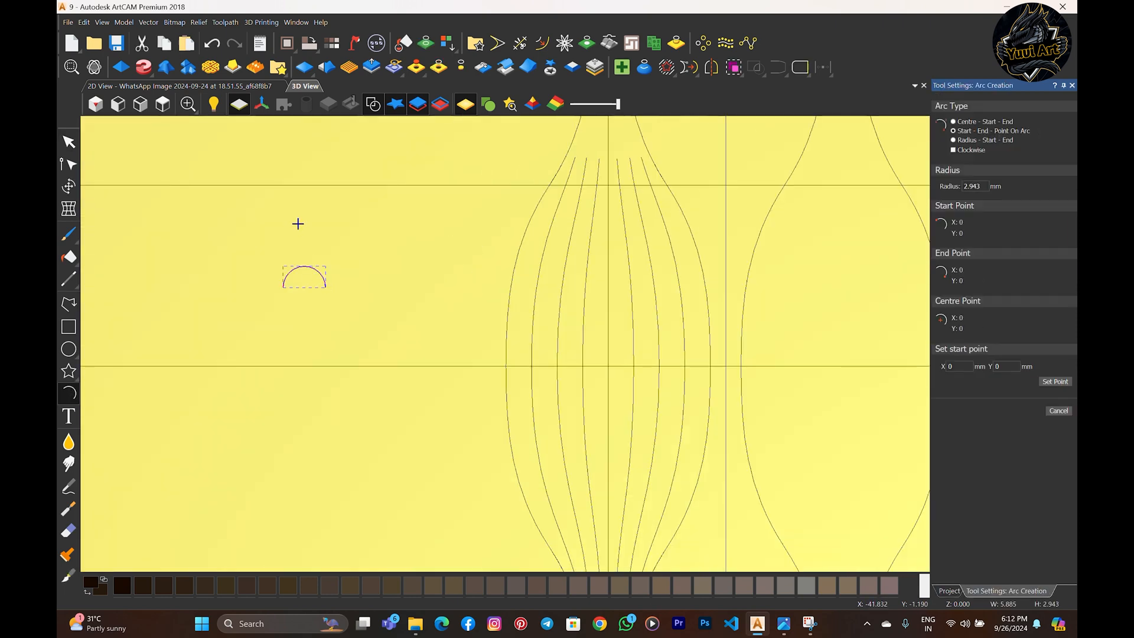
key(Escape)
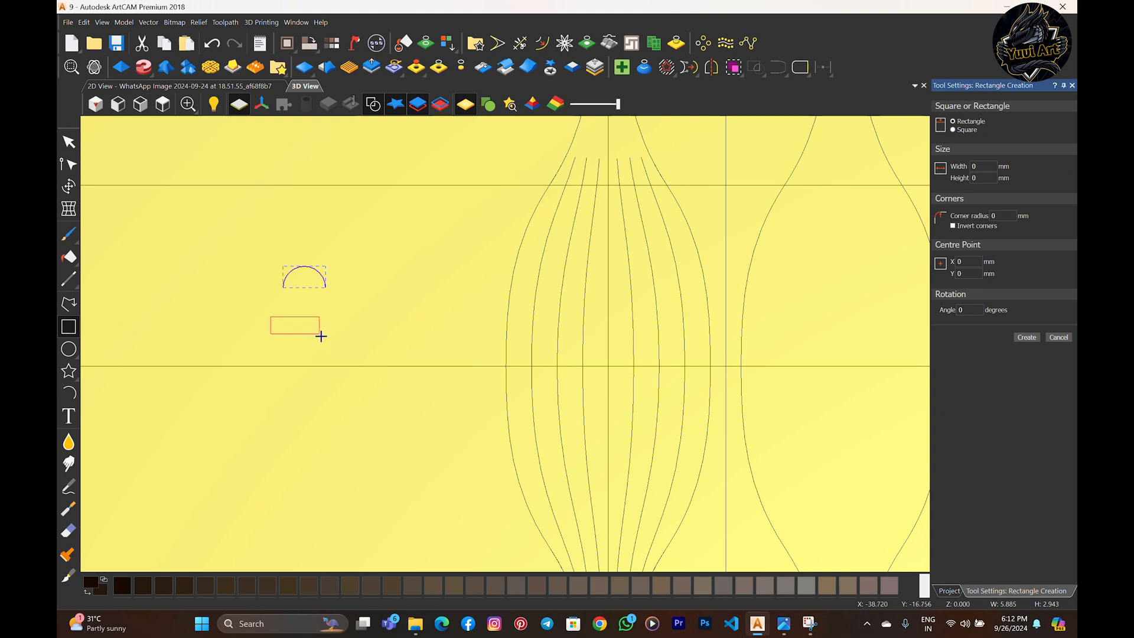
drag(320, 336, 323, 338)
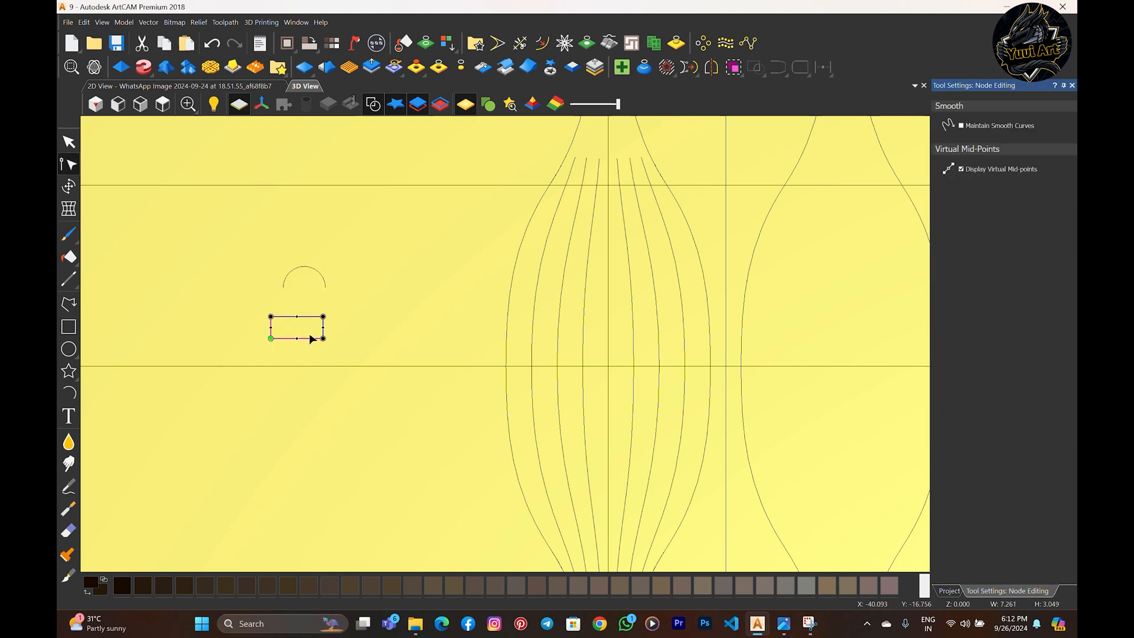
key(Escape)
- Draw a rectangle about 568 by 278 mm that encloses the whole panel
scroll(593, 380, down, 5)
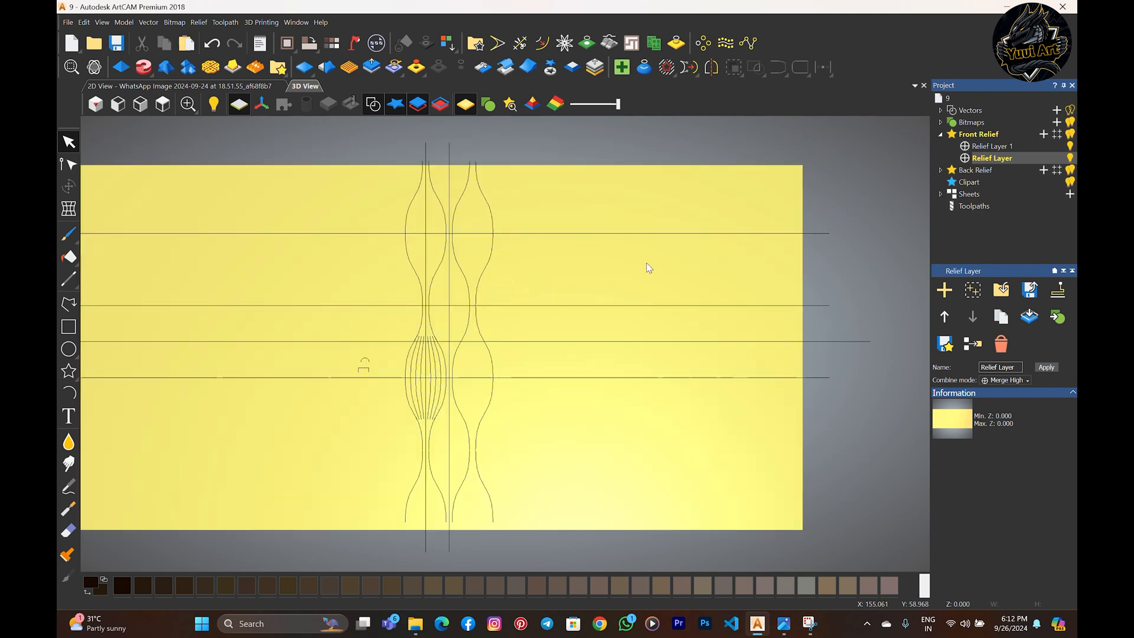
scroll(524, 343, down, 3)
scroll(534, 316, up, 1)
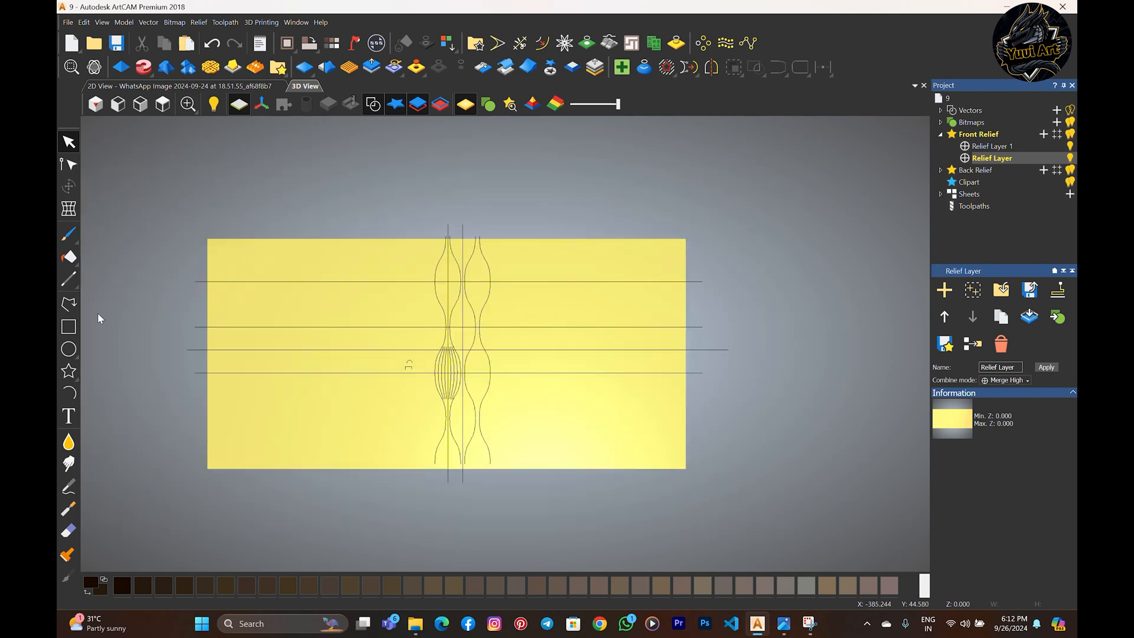
click(68, 327)
drag(186, 228, 702, 481)
key(Escape)
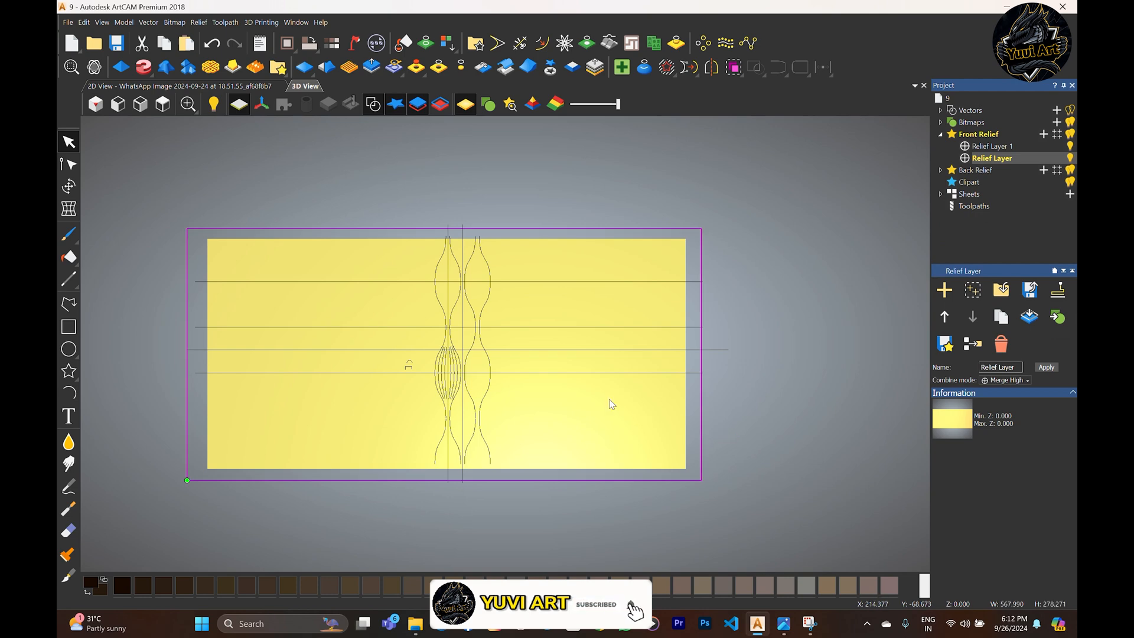
- Apply a plane shape with a 10 mm start height inside the enclosing rectangle, using the Merge High combine mode
scroll(612, 404, down, 1)
click(121, 68)
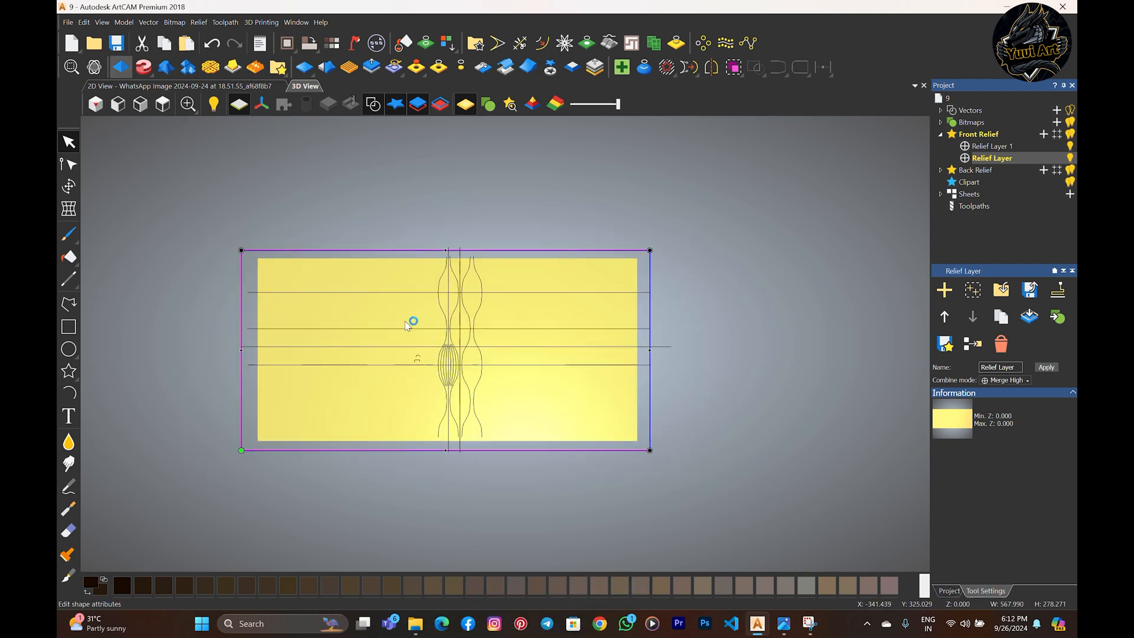
scroll(406, 326, up, 1)
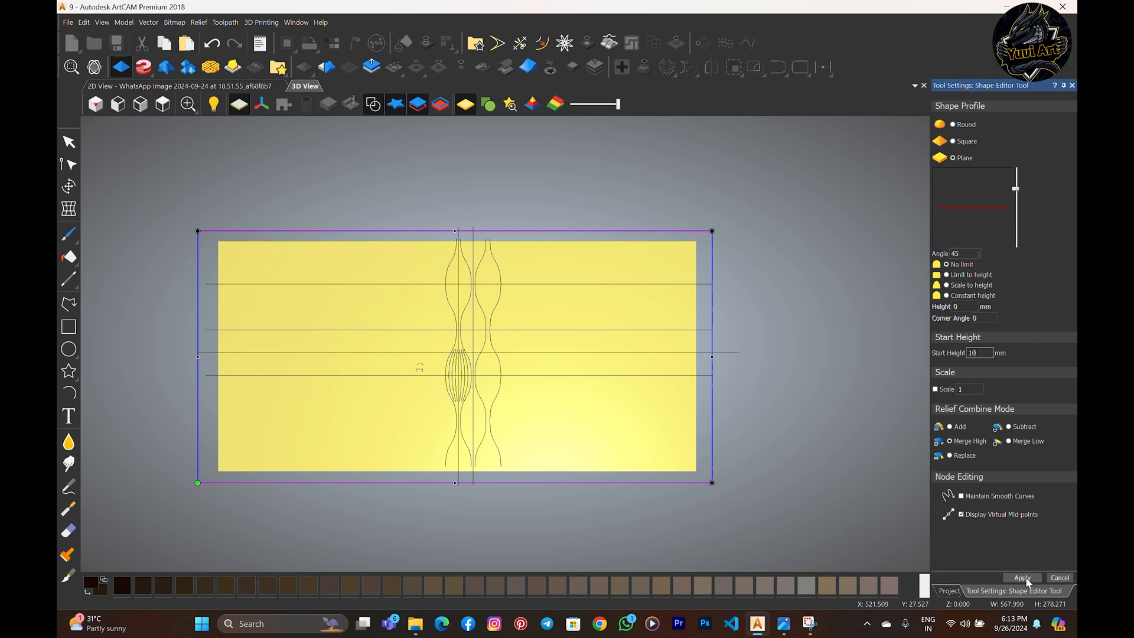
click(1061, 578)
- Draw a rectangle about 507 by 233 mm just inside the panel's edges
scroll(506, 427, up, 2)
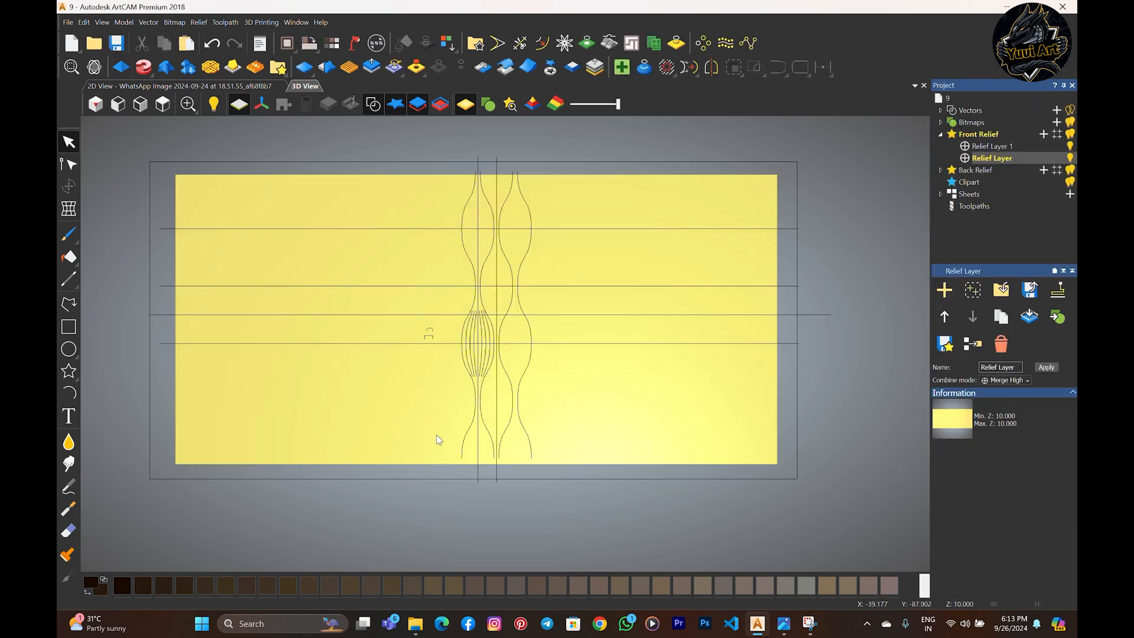
scroll(508, 355, down, 1)
scroll(535, 253, up, 1)
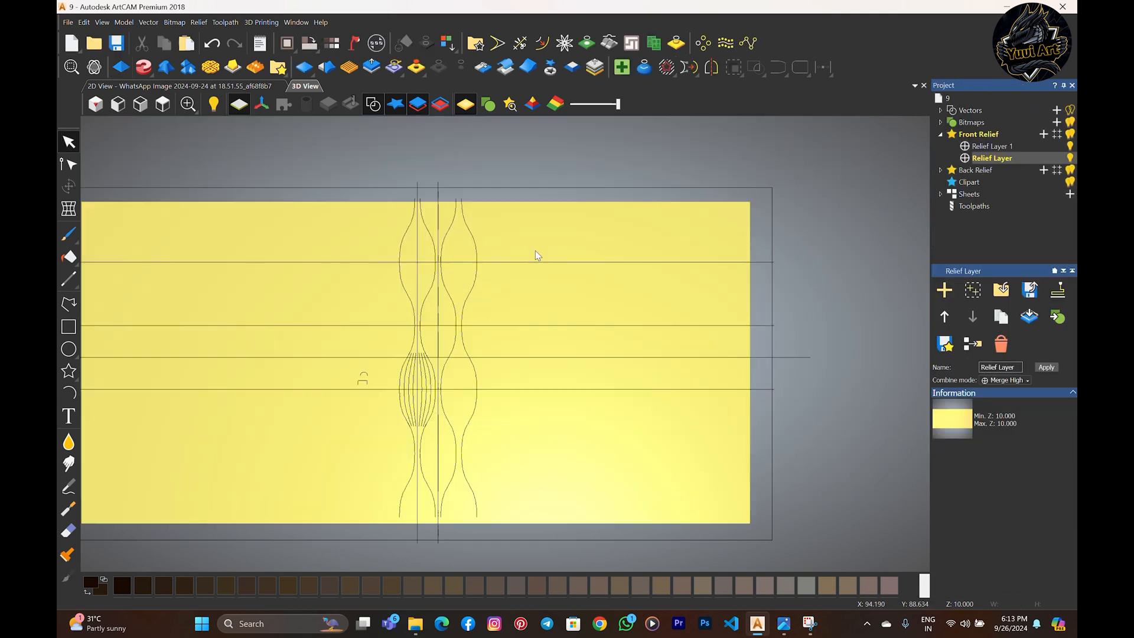
scroll(542, 320, down, 1)
click(69, 327)
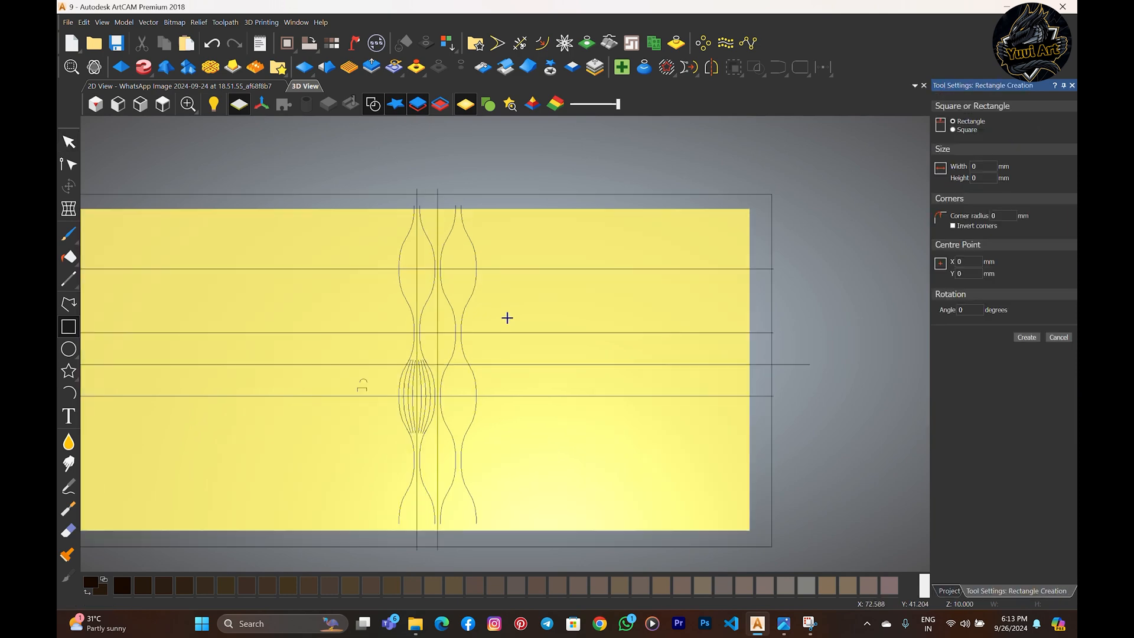
drag(462, 456, 395, 302)
click(162, 104)
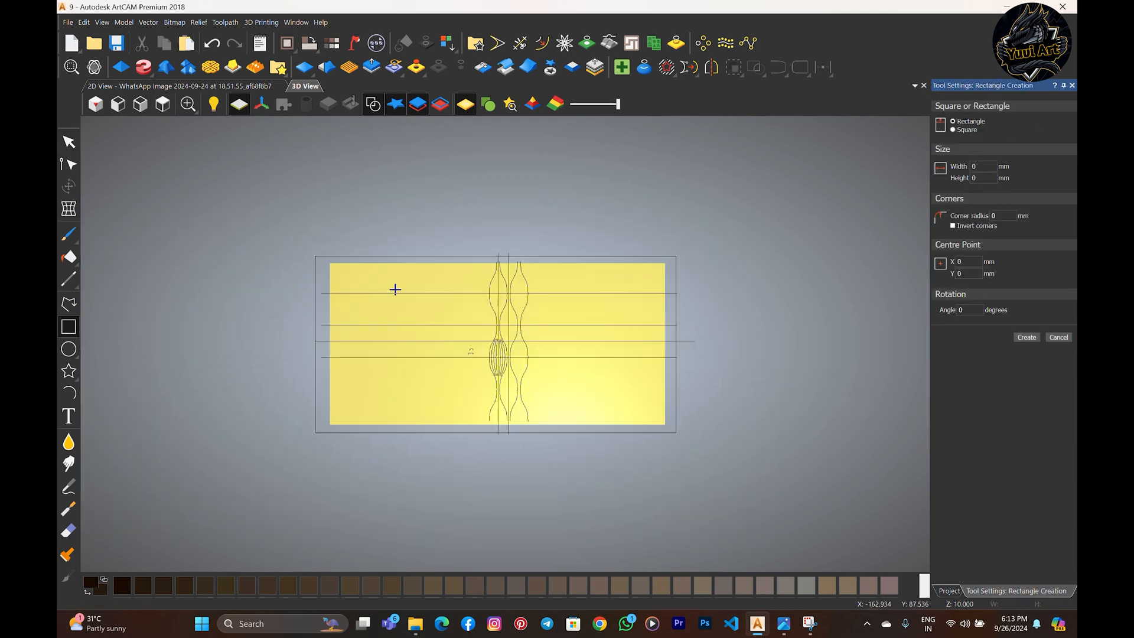
drag(204, 240, 714, 474)
key(Return)
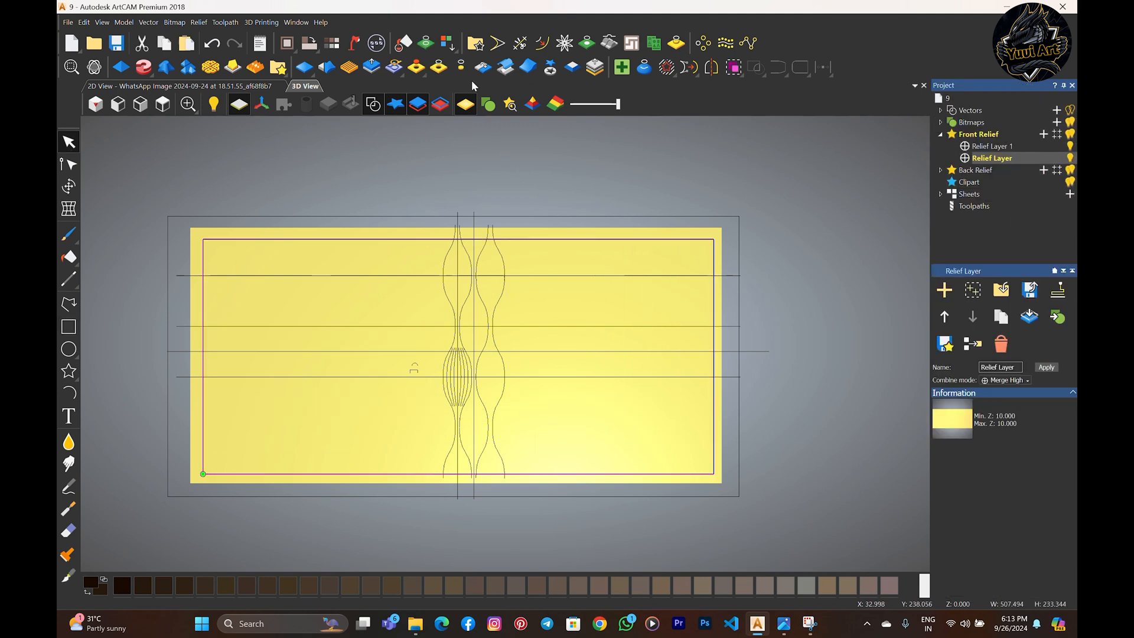
- Try resetting the relief outside the inset rectangle to zero, inspect the raised area with the vectors hidden, and undo the reset
click(462, 67)
click(784, 270)
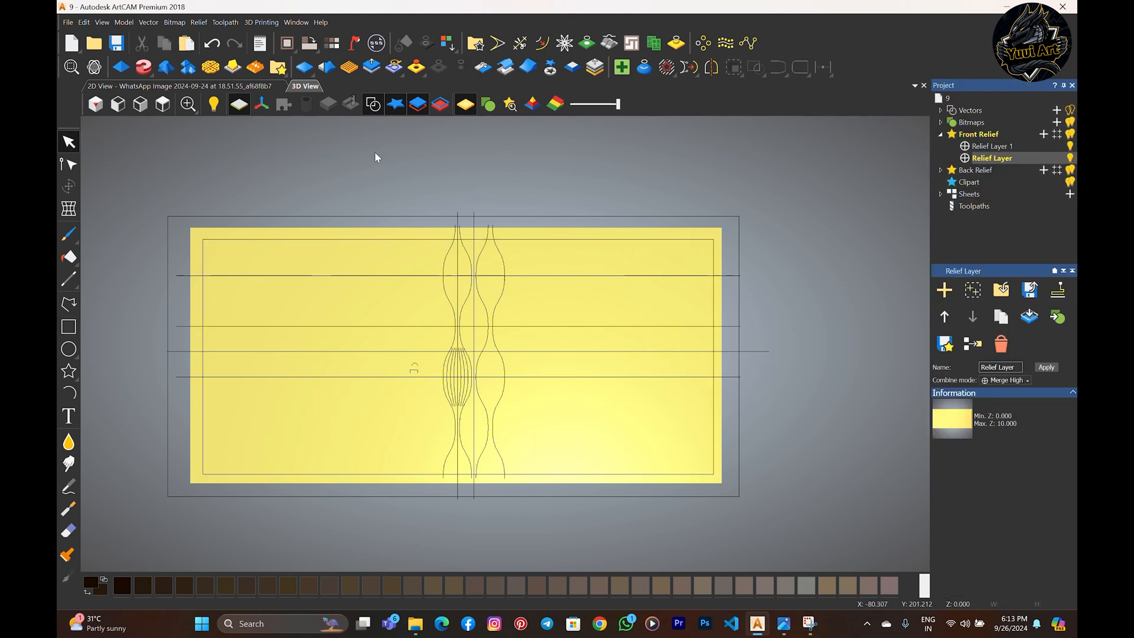
click(373, 105)
scroll(190, 389, up, 3)
drag(405, 476, 421, 372)
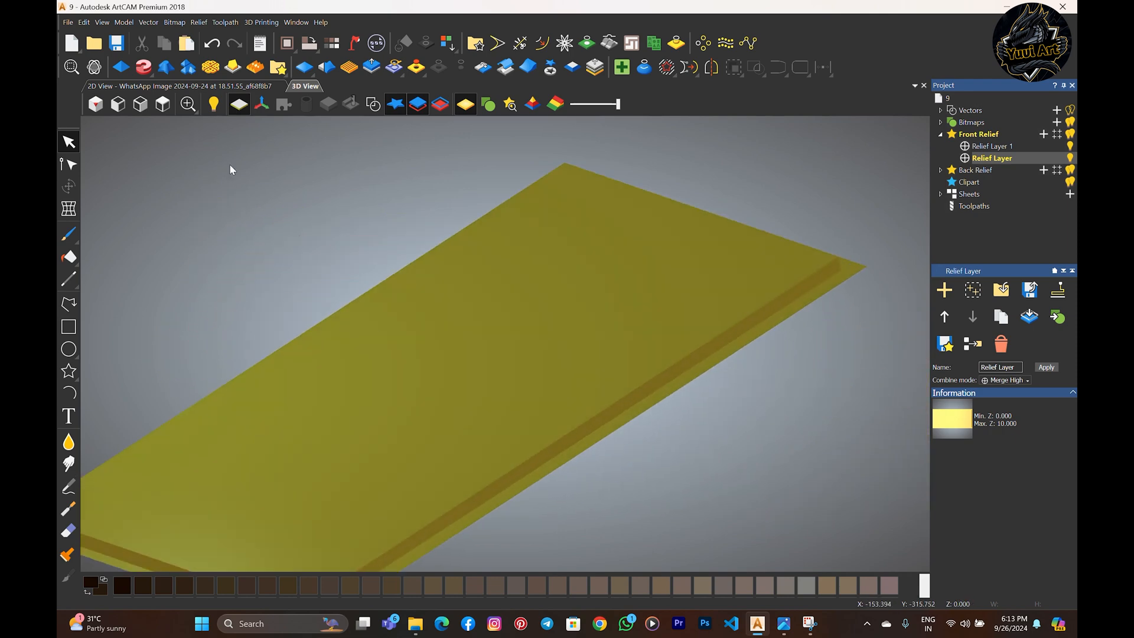
click(96, 104)
scroll(553, 373, up, 3)
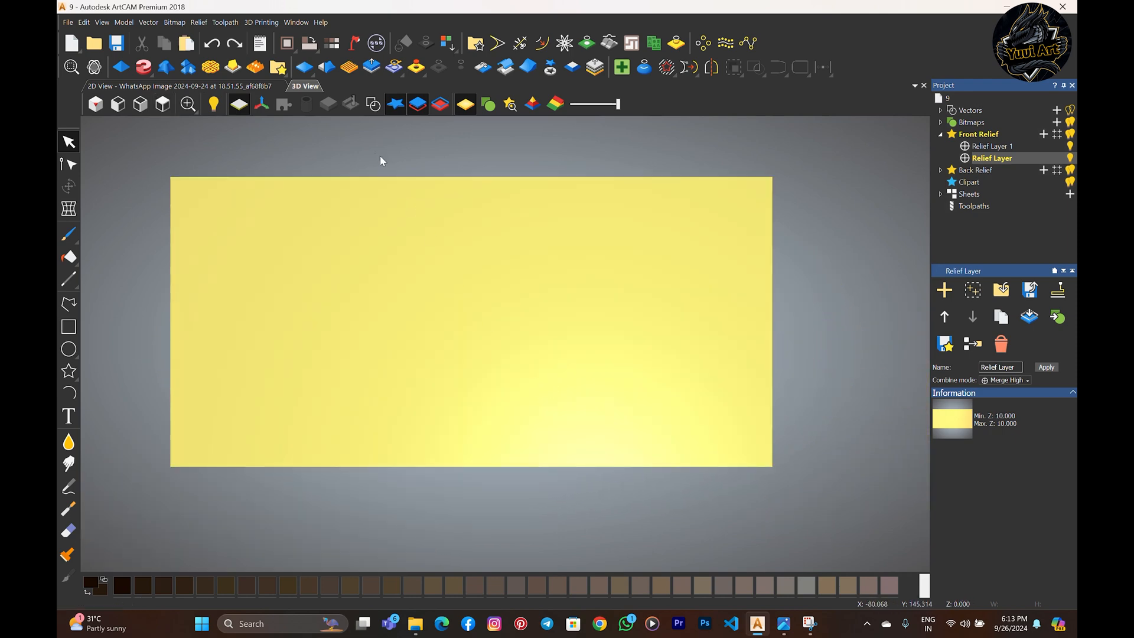
- Show the vectors again, check them against the panel from a tilted view, and delete the inset rectangle
click(373, 105)
scroll(542, 324, up, 3)
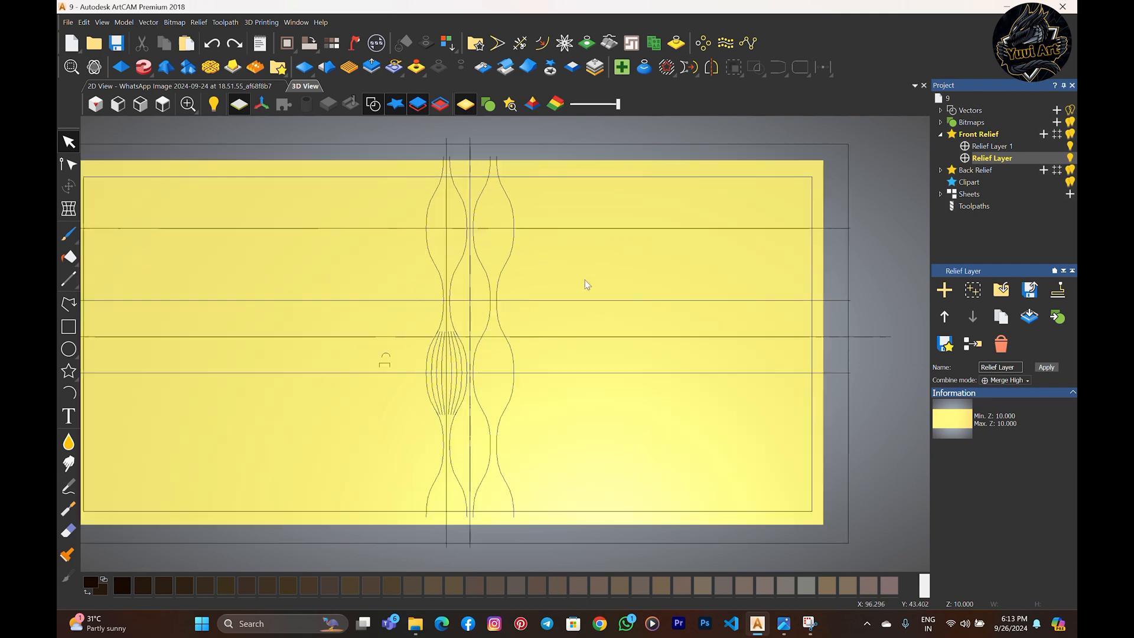
drag(368, 504, 242, 204)
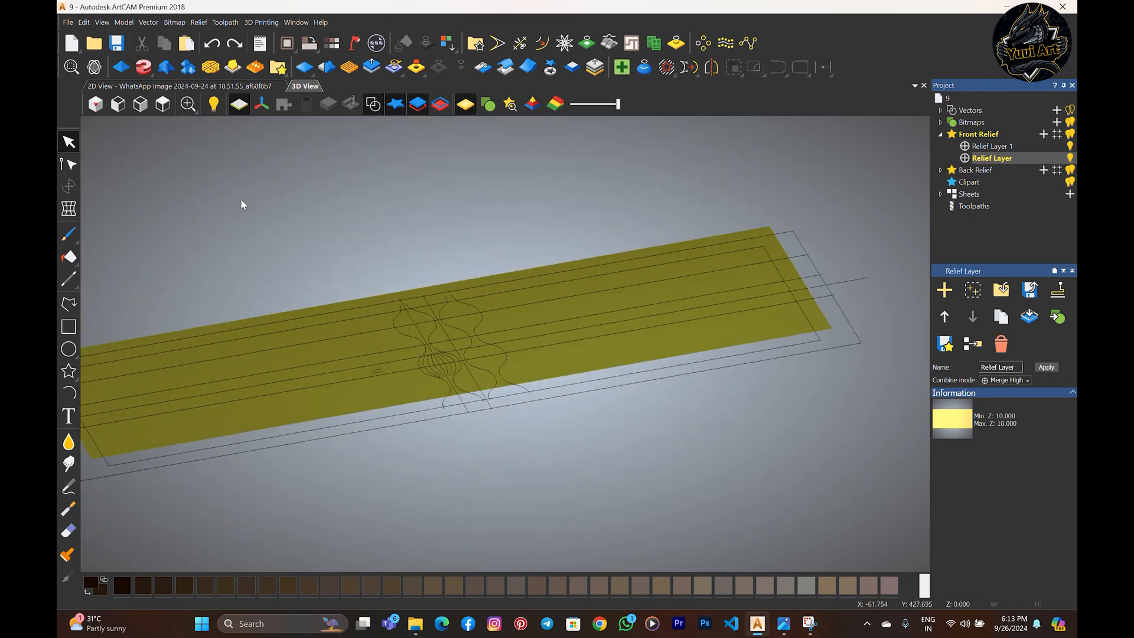
drag(407, 317, 349, 268)
click(163, 105)
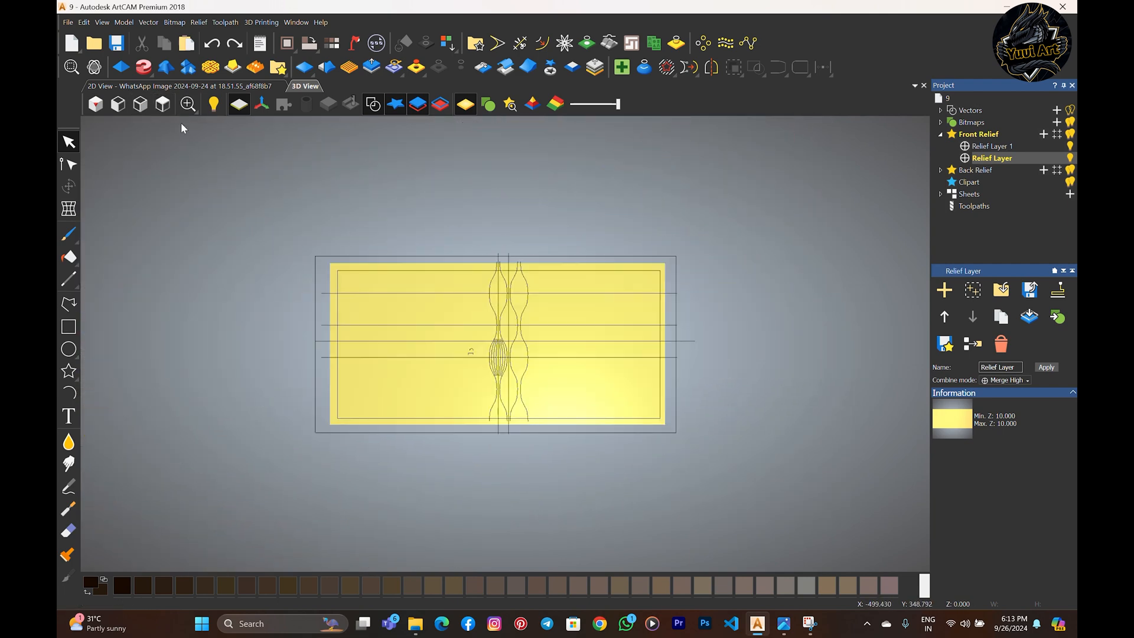
scroll(601, 277, up, 2)
scroll(443, 409, up, 2)
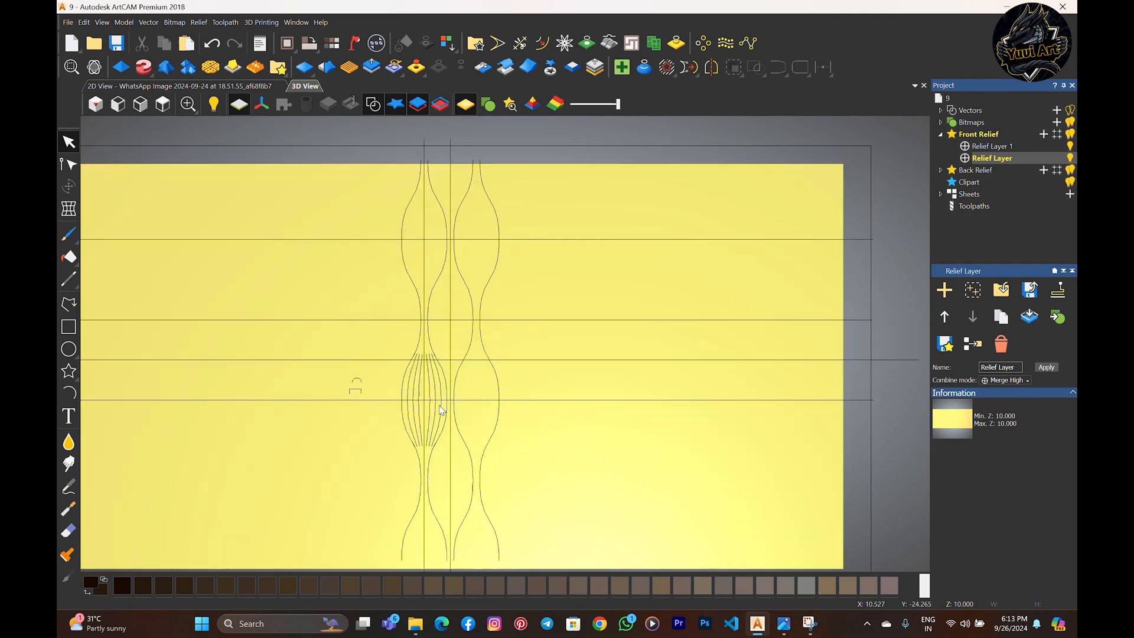
- Join the segments of the ribbed petal column's two side outlines along the panel's full height at coincident nodes, with a 0.025 mm tolerance
scroll(410, 413, up, 4)
scroll(405, 386, down, 1)
middle_drag(404, 386, 454, 343)
click(448, 332)
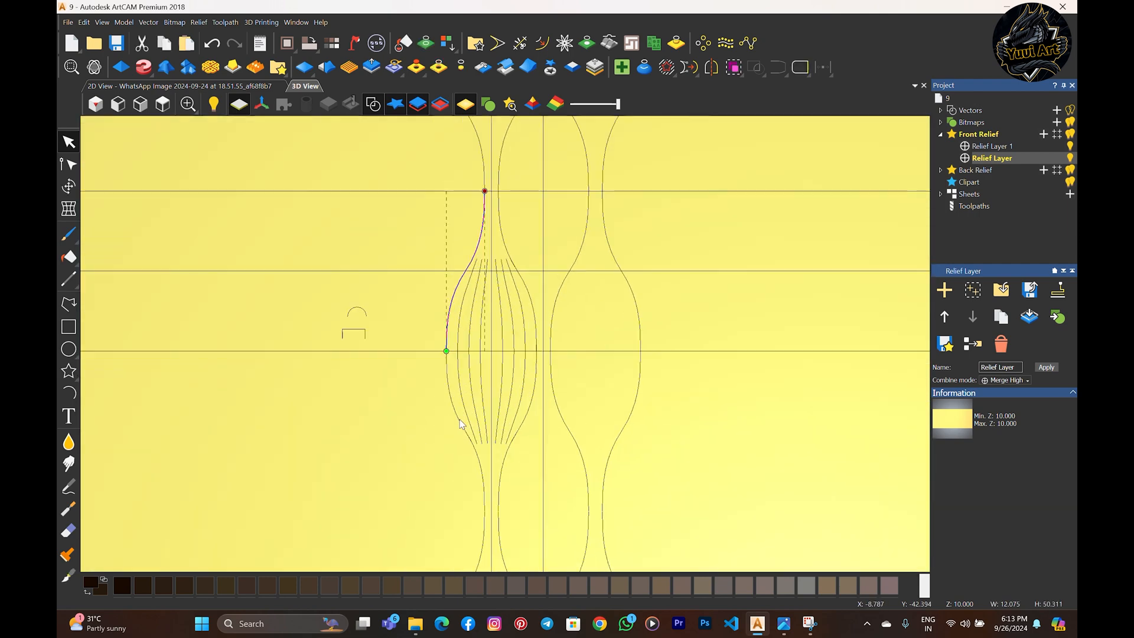
shift+click(479, 460)
shift+click(511, 433)
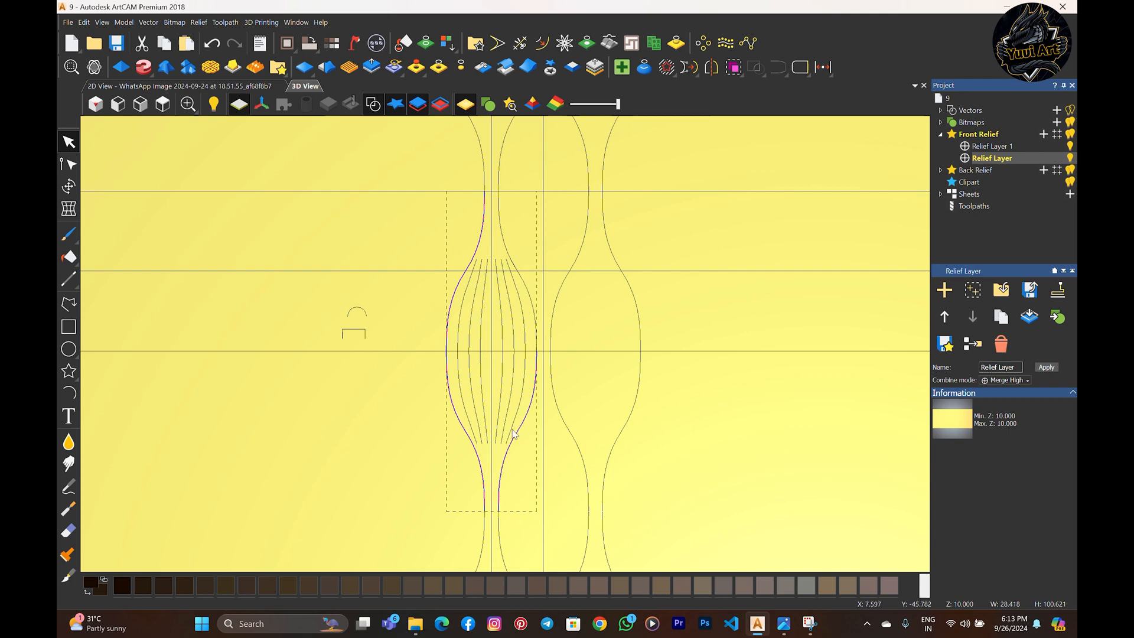
shift+click(512, 254)
scroll(506, 366, down, 2)
shift+click(508, 453)
scroll(507, 344, down, 3)
scroll(515, 227, up, 3)
shift+click(511, 248)
shift+click(456, 241)
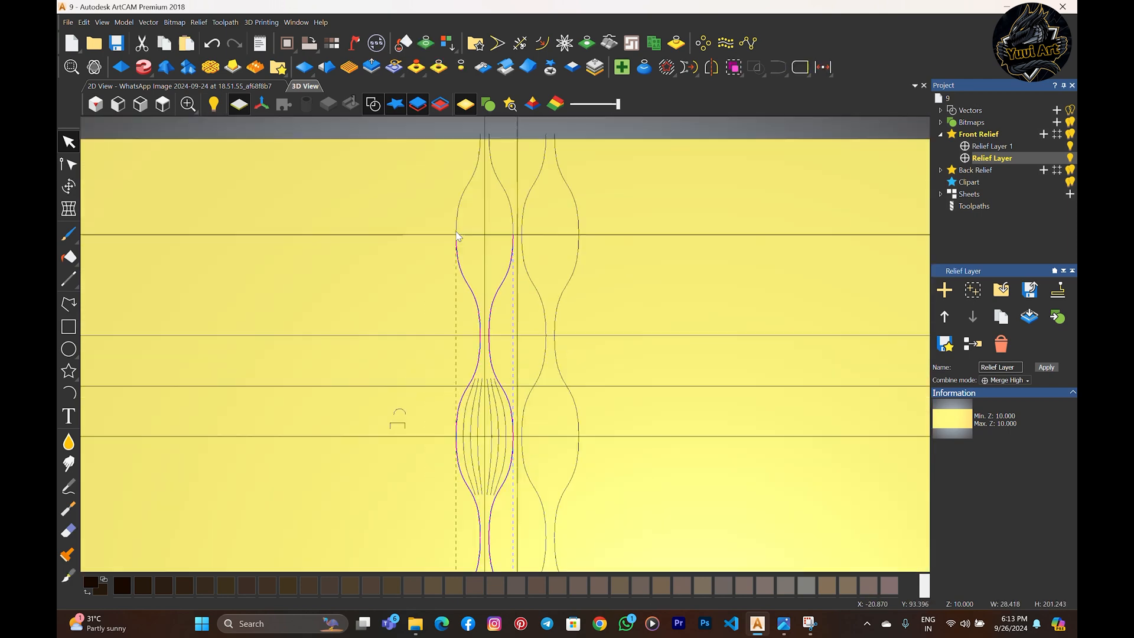
shift+click(457, 219)
scroll(520, 384, down, 4)
key(j)
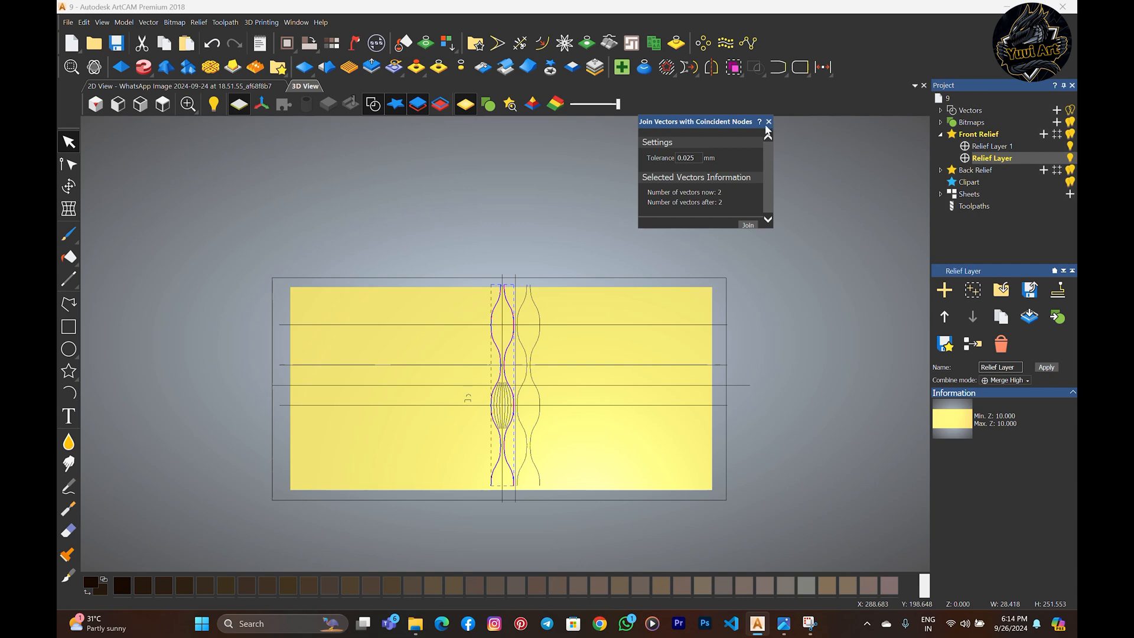
click(768, 121)
- Join the central petal's ribs and short side outlines at their coincident nodes with a 0.025 mm tolerance
scroll(508, 390, up, 5)
drag(396, 282, 572, 526)
key(j)
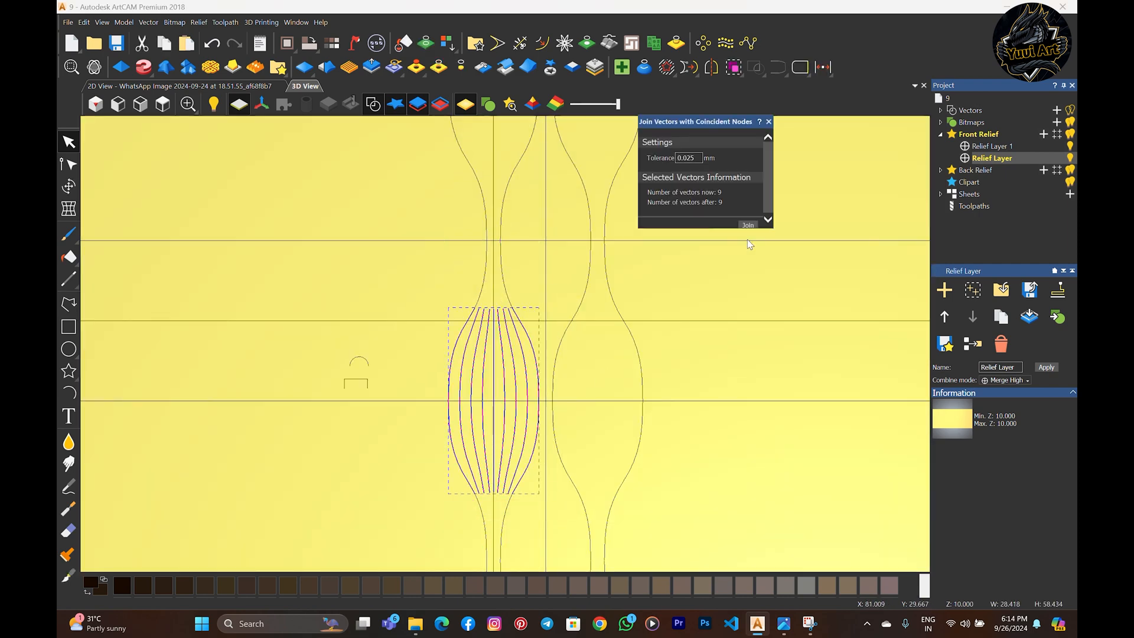
click(748, 224)
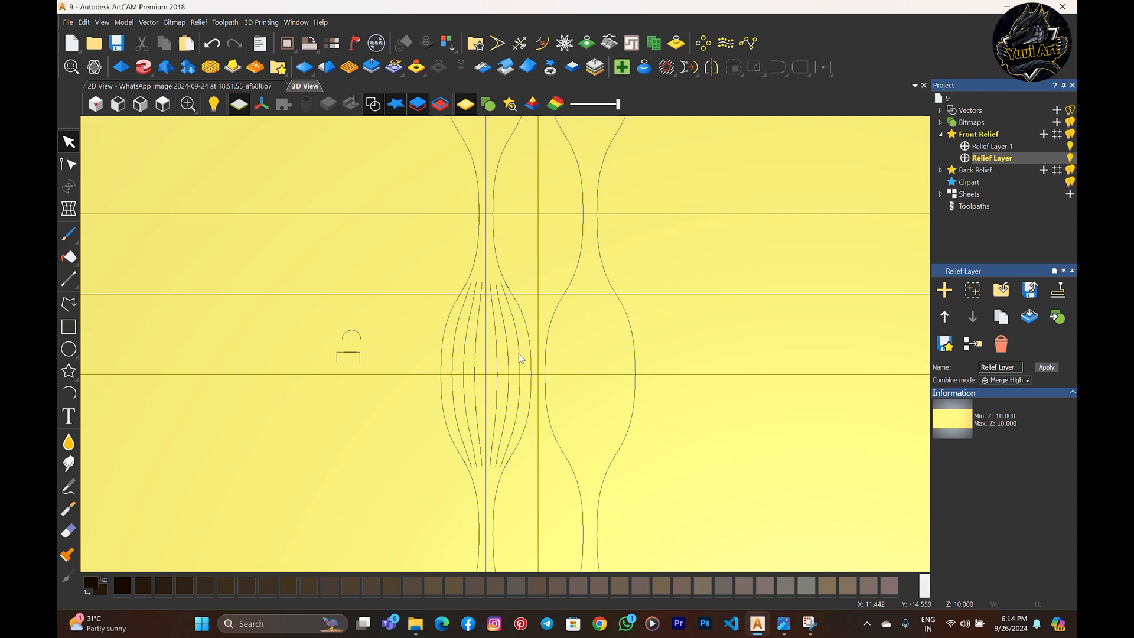
- Select both full-height side outlines of the ribbed petal column and make Relief Layer 1 the active layer
click(497, 258)
scroll(520, 343, down, 4)
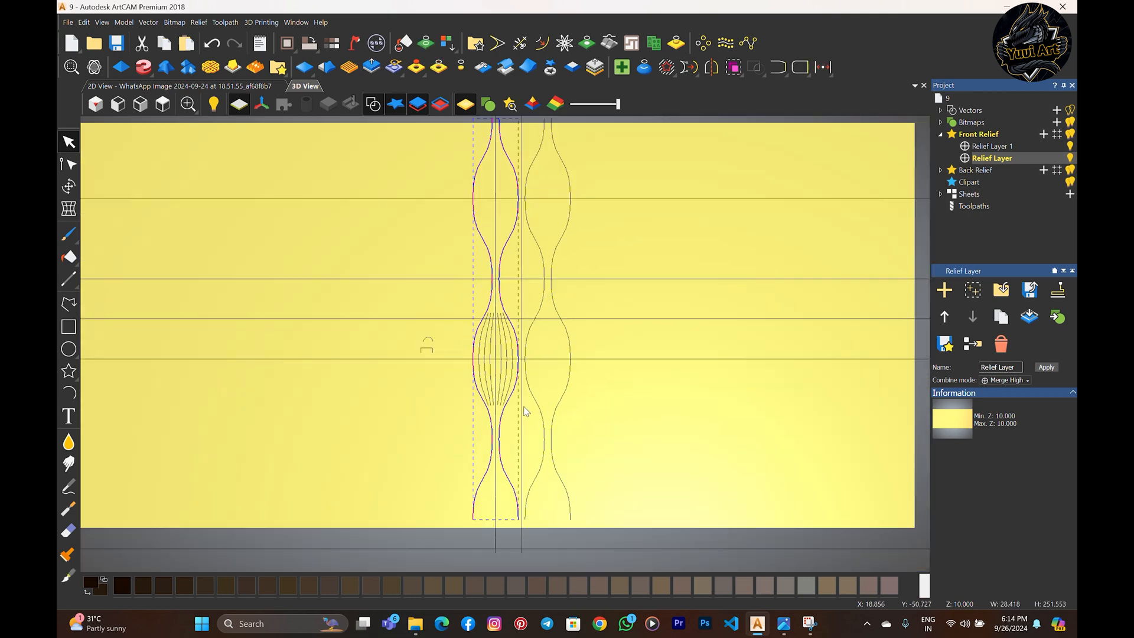
scroll(538, 366, up, 2)
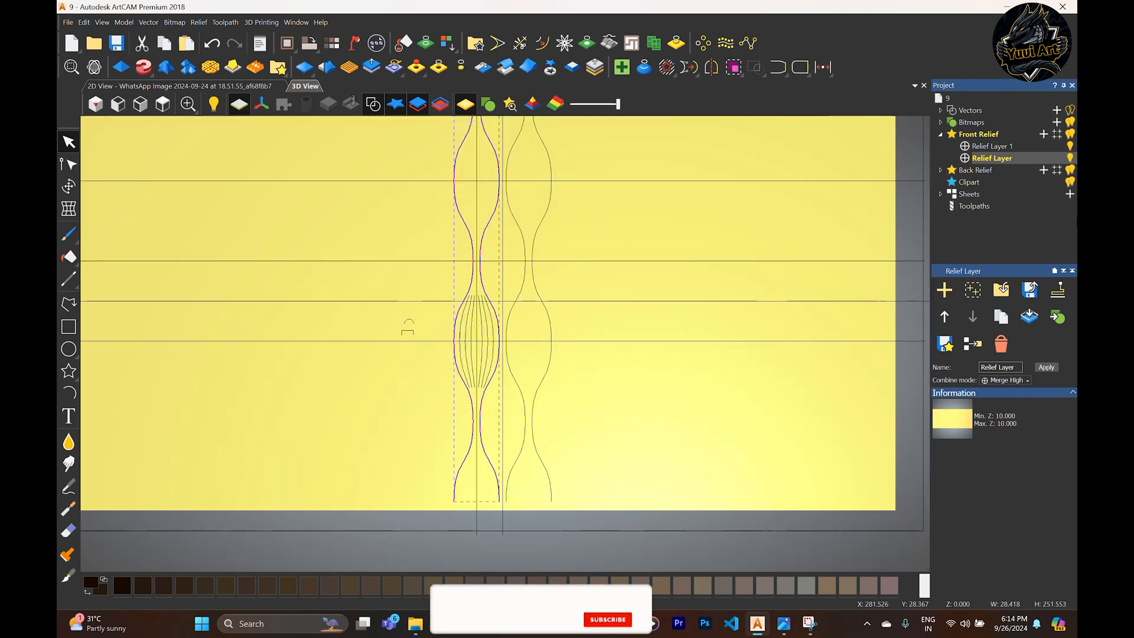
scroll(721, 286, down, 2)
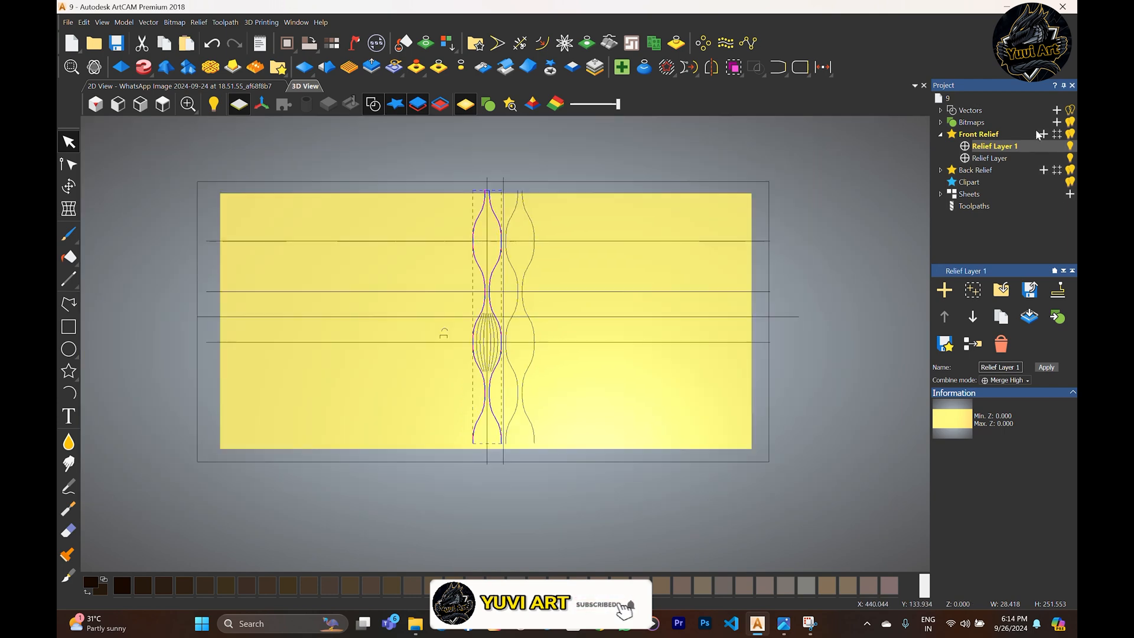
- Set the combine mode of Relief Layer 1 to Add and make it the active layer again
click(966, 147)
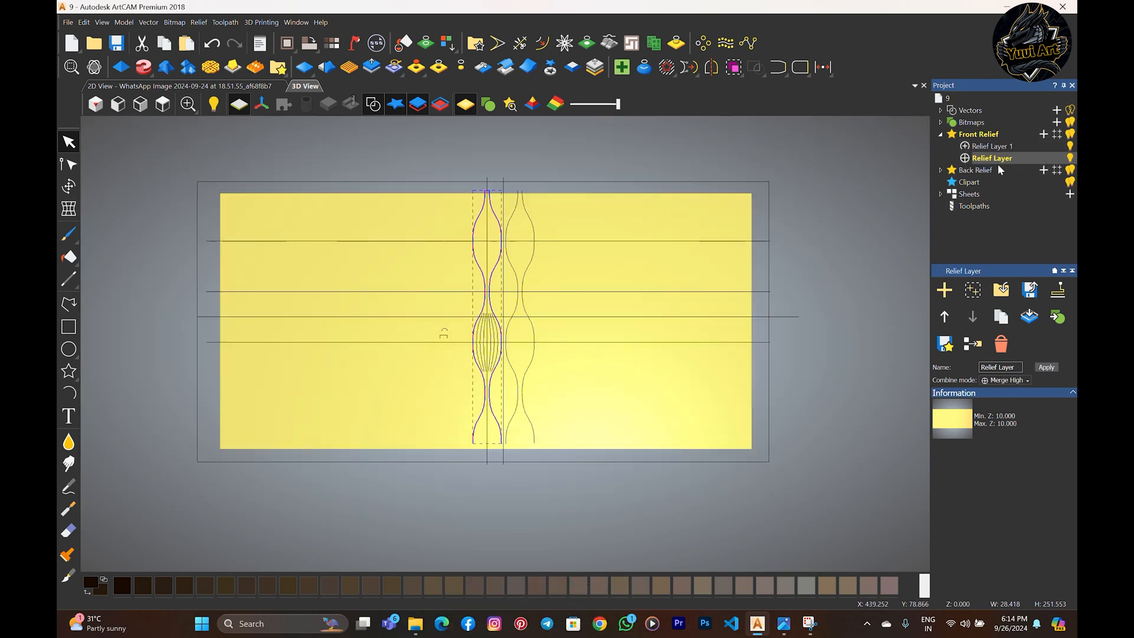
scroll(440, 274, up, 1)
scroll(505, 337, down, 1)
scroll(575, 284, up, 1)
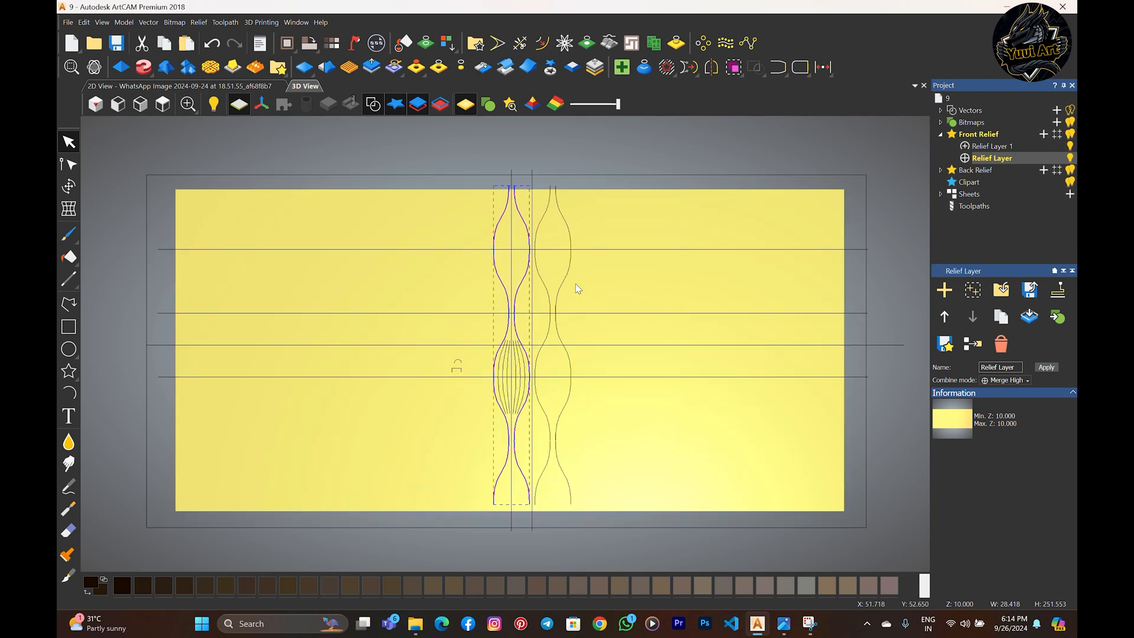
scroll(612, 302, up, 2)
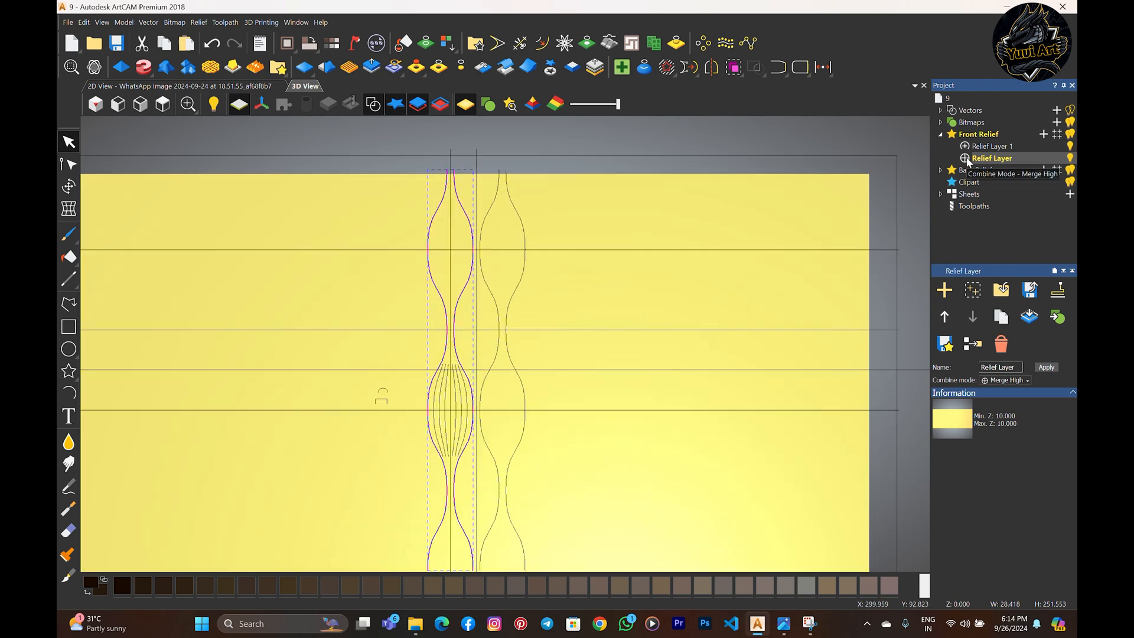
click(988, 146)
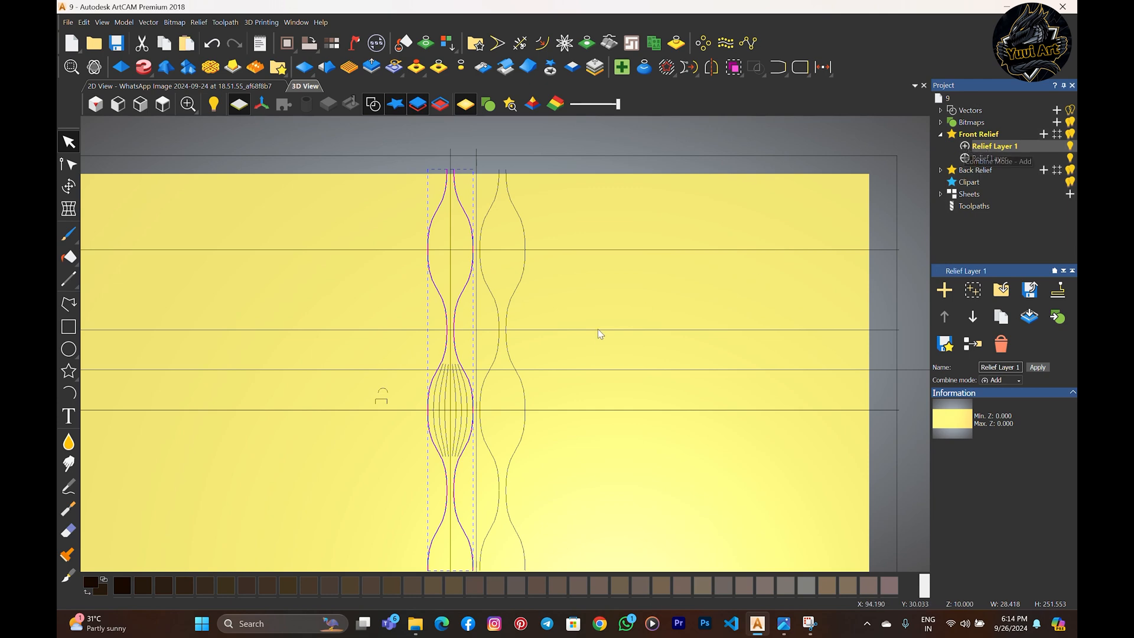
scroll(502, 384, down, 2)
scroll(463, 390, up, 2)
scroll(487, 329, up, 2)
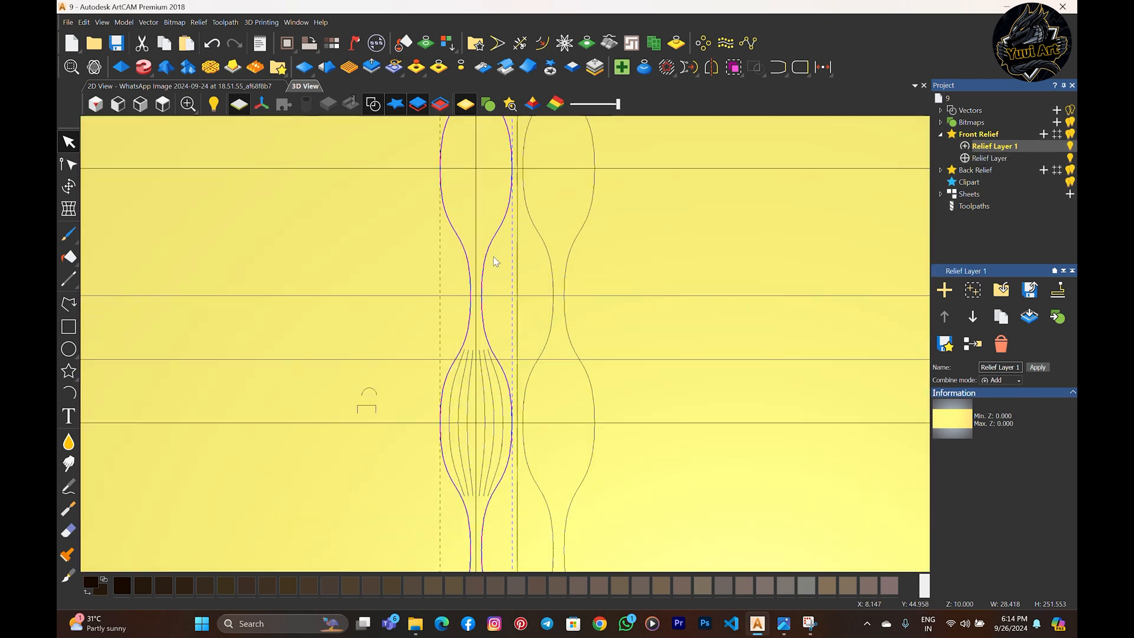
- Set up a Two Rail Sweep along the column's selected side outlines with the semicircular arc as cross section, combining by Subtract
click(143, 66)
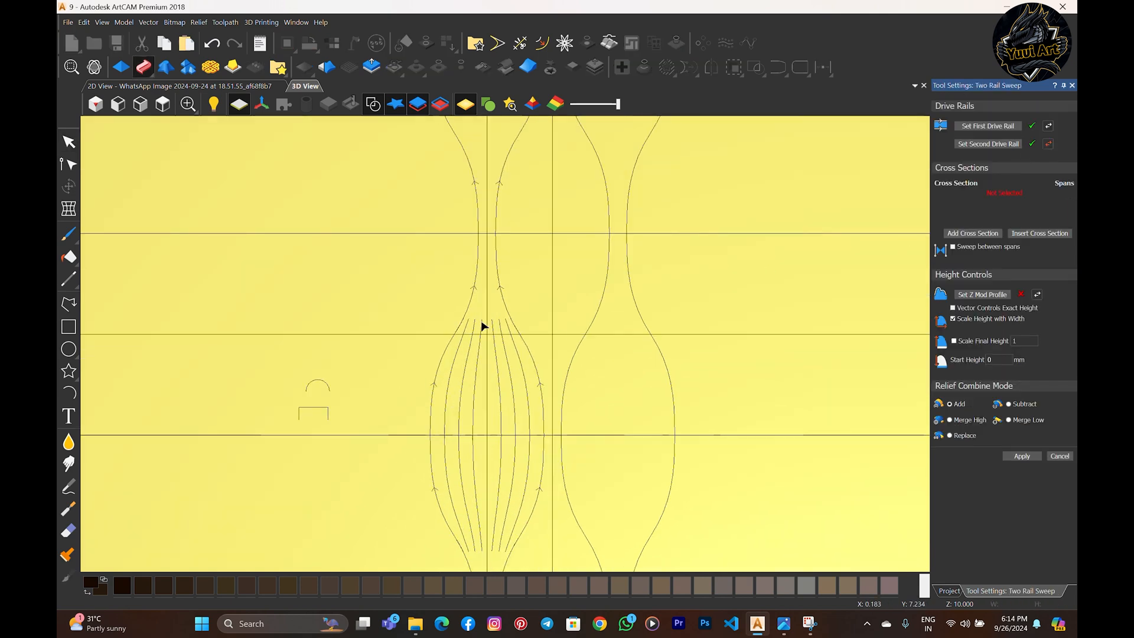
scroll(337, 398, up, 3)
click(324, 383)
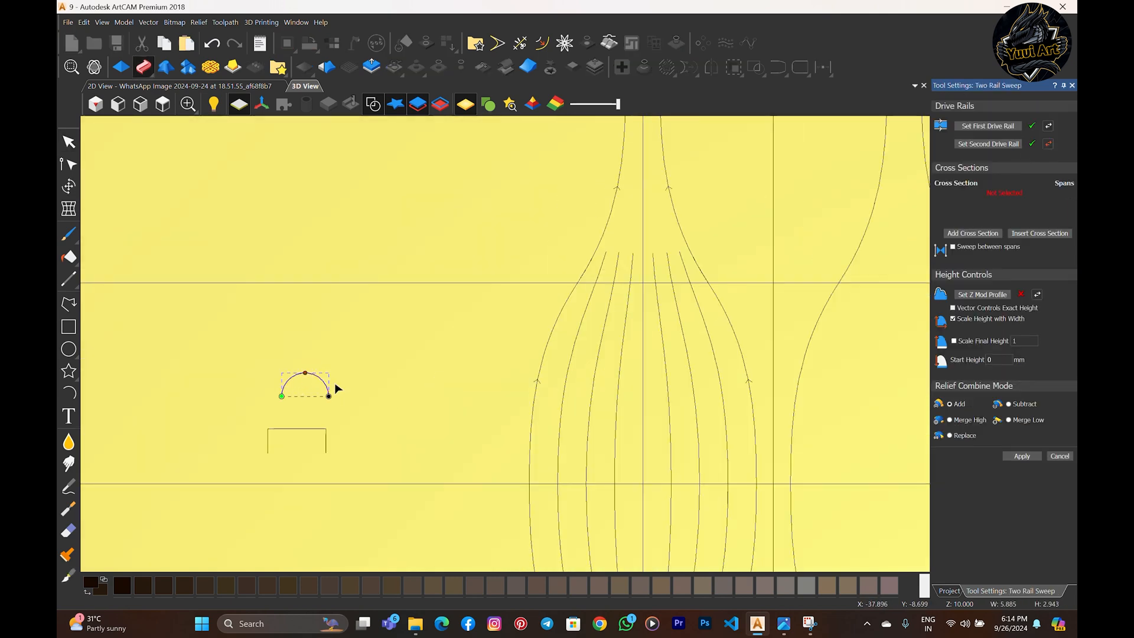
scroll(579, 373, down, 1)
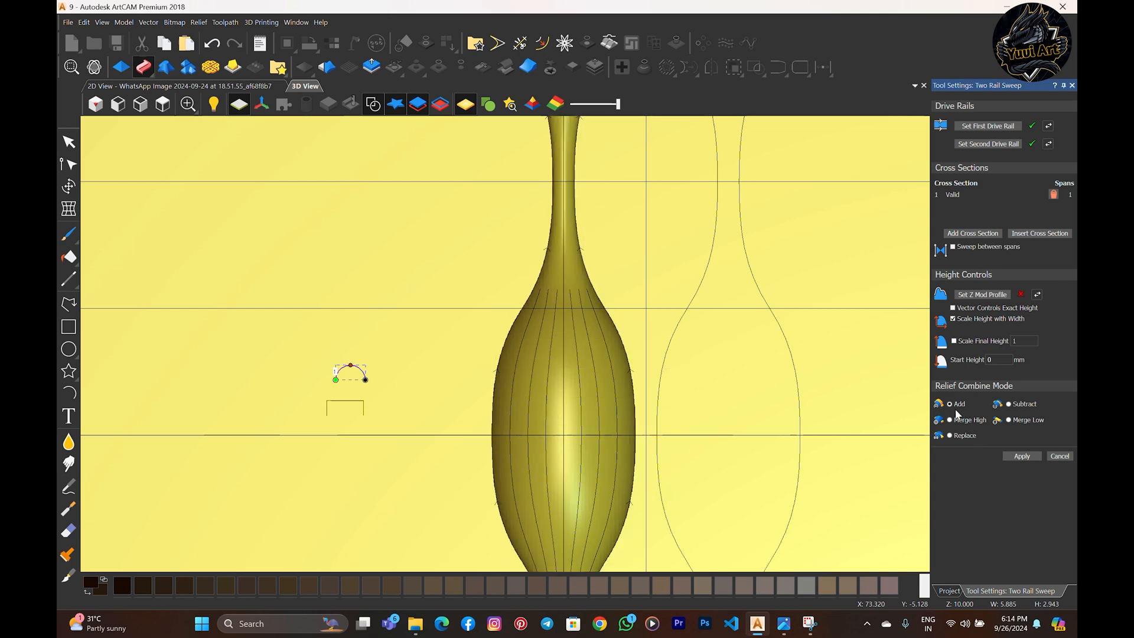
scroll(632, 431, down, 4)
scroll(656, 435, up, 2)
click(788, 321)
scroll(511, 331, up, 2)
drag(512, 360, 559, 332)
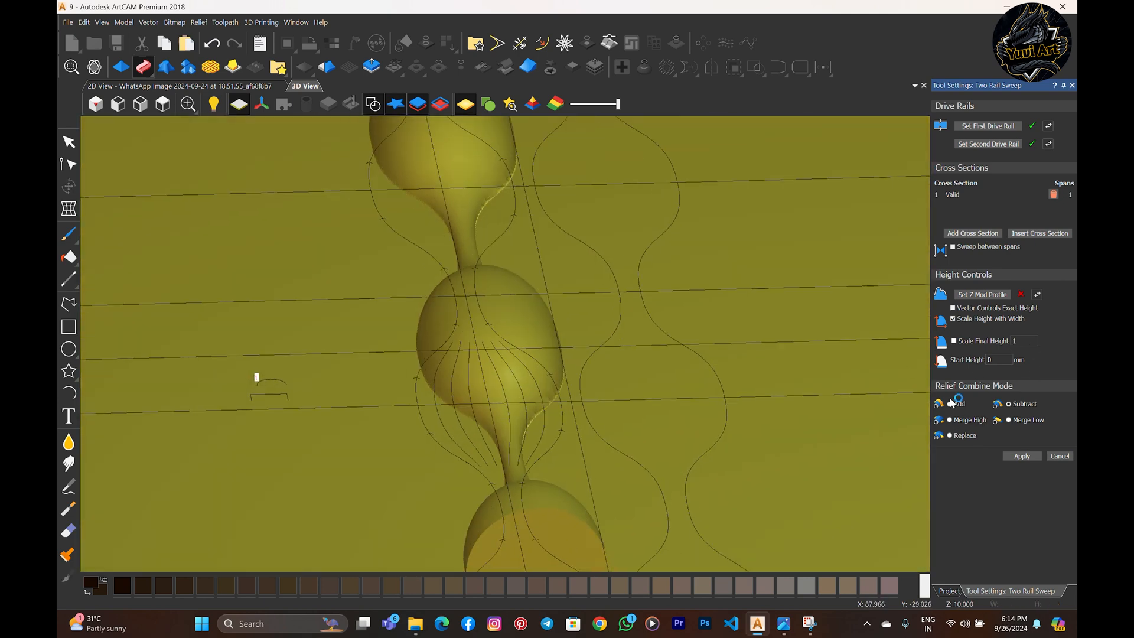
scroll(655, 342, down, 2)
drag(656, 342, 712, 390)
click(162, 105)
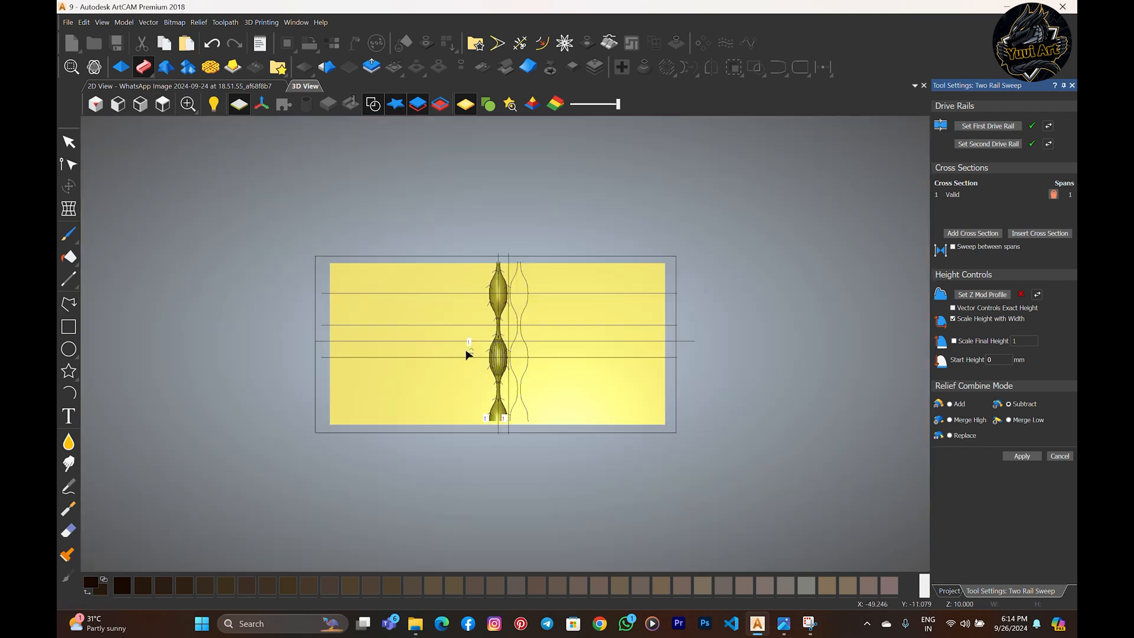
- Use the open rectangular profile as the Z modulation profile of the column sweep
scroll(466, 355, up, 5)
scroll(588, 410, down, 2)
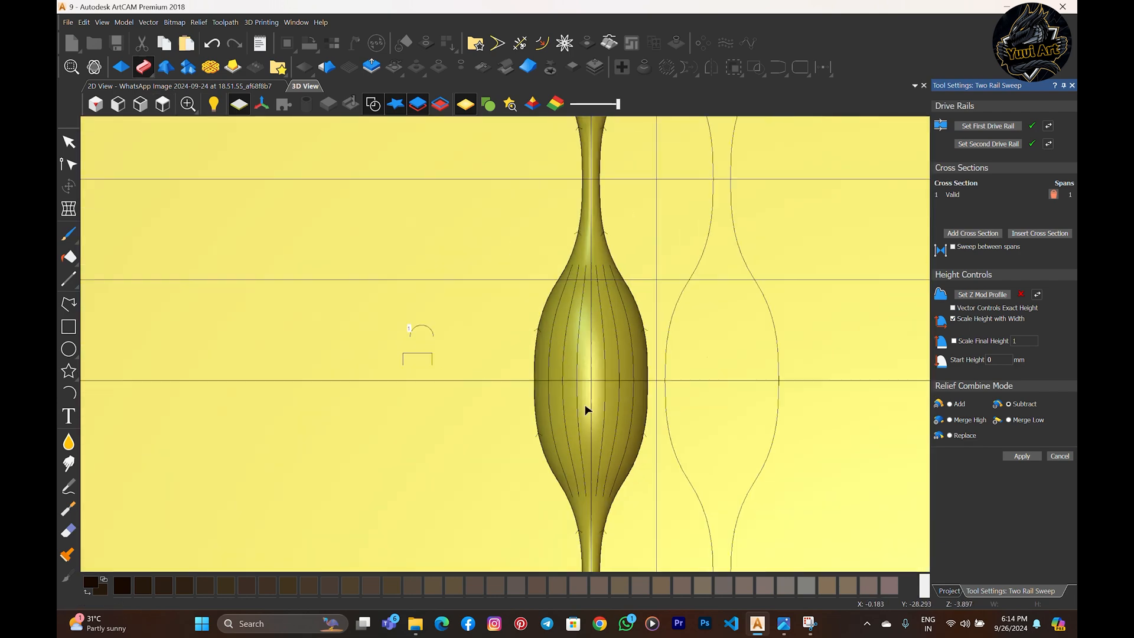
scroll(496, 329, up, 4)
scroll(496, 351, down, 2)
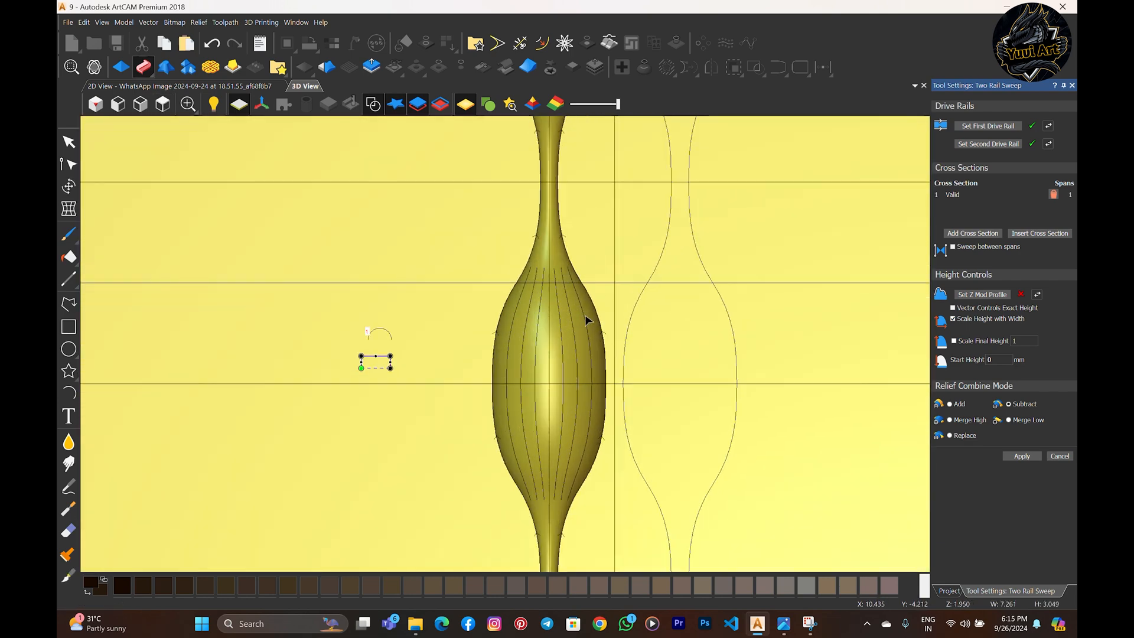
scroll(602, 367, down, 2)
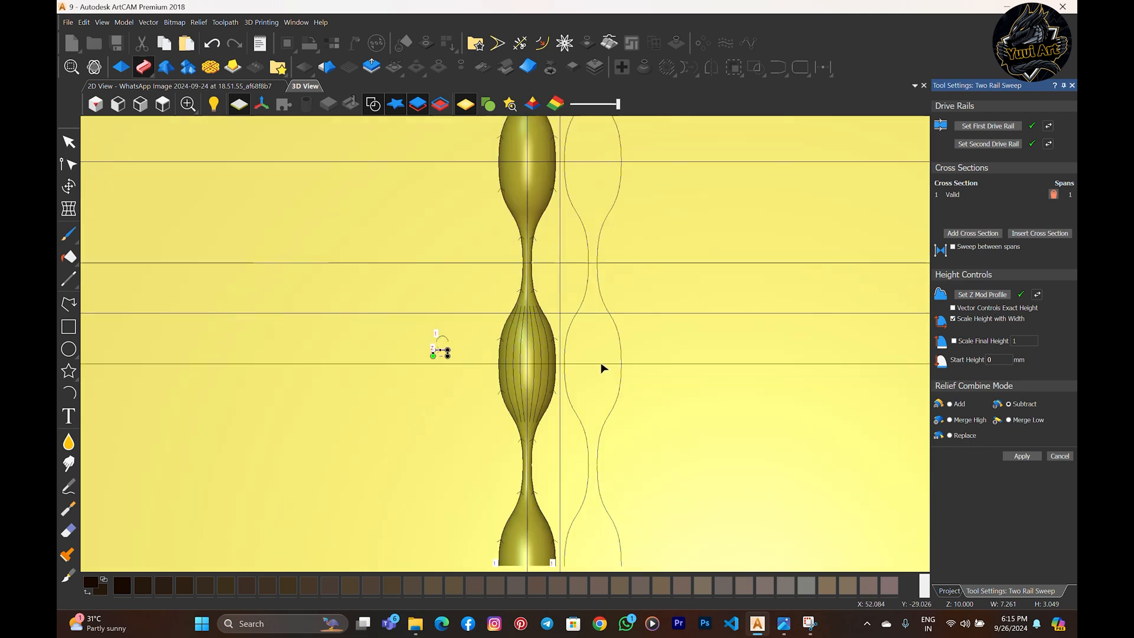
- Scale the column sweep's final height to 5 and let the vector control the exact height
scroll(650, 324, up, 2)
scroll(585, 314, down, 4)
scroll(519, 320, up, 1)
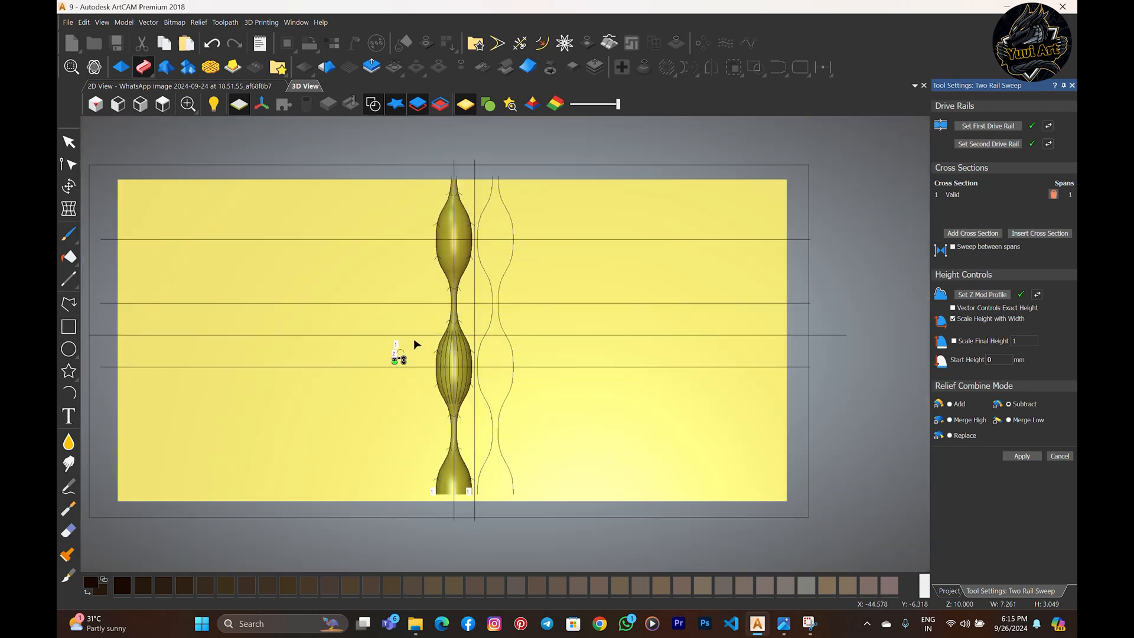
scroll(416, 344, up, 5)
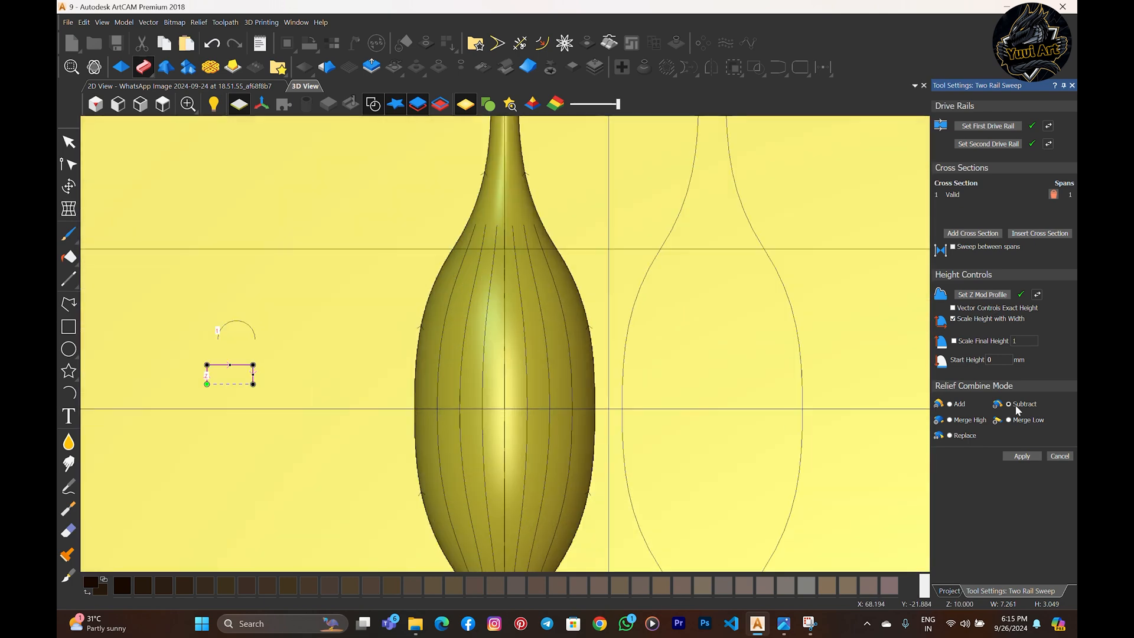
click(954, 341)
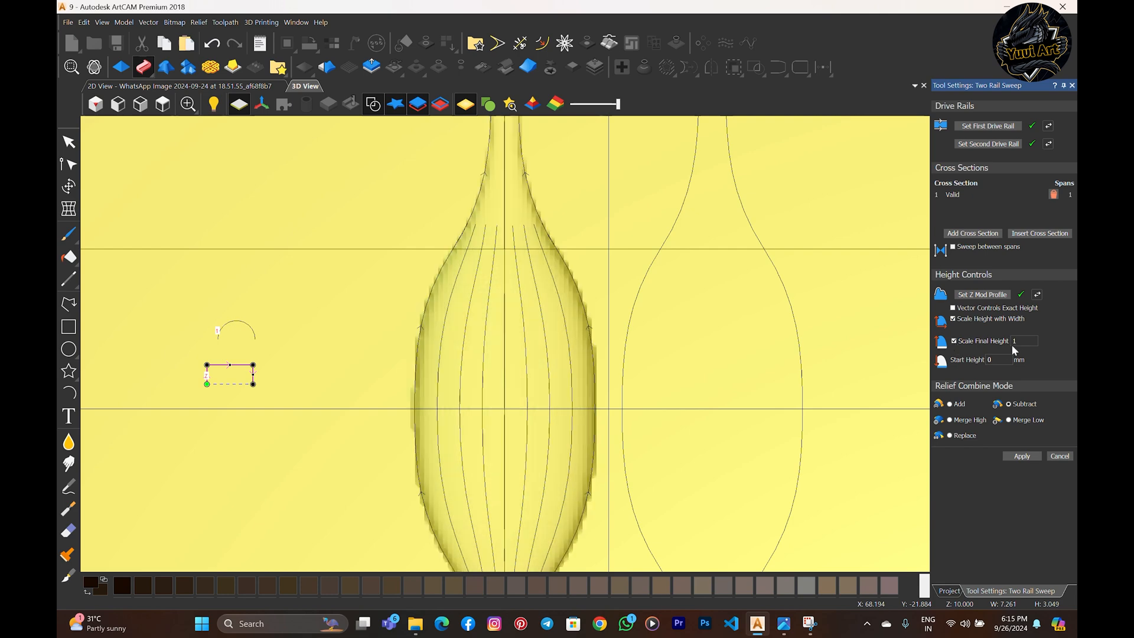
text(5)
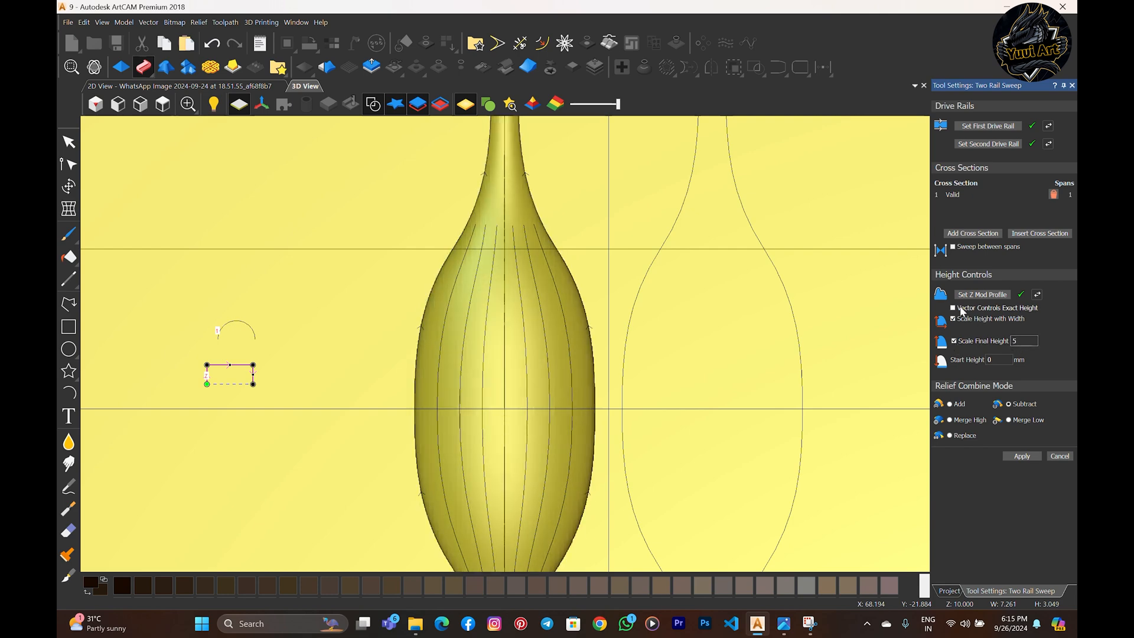
click(953, 308)
click(831, 301)
scroll(444, 295, down, 1)
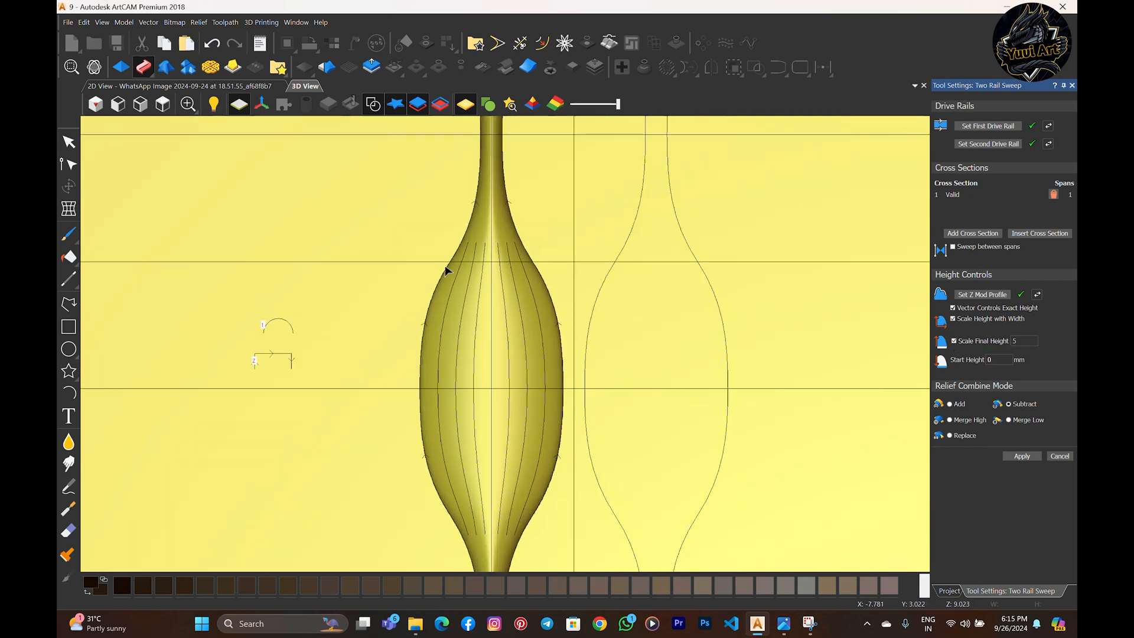
- Check the column sweep from a tilted view and apply it to Relief Layer 1
click(374, 110)
mouse_move(570, 463)
mouse_down()
mouse_move(529, 220)
mouse_move(683, 385)
mouse_move(669, 356)
mouse_move(410, 369)
mouse_move(450, 339)
mouse_move(637, 333)
mouse_move(291, 371)
mouse_move(566, 342)
mouse_move(455, 338)
mouse_up()
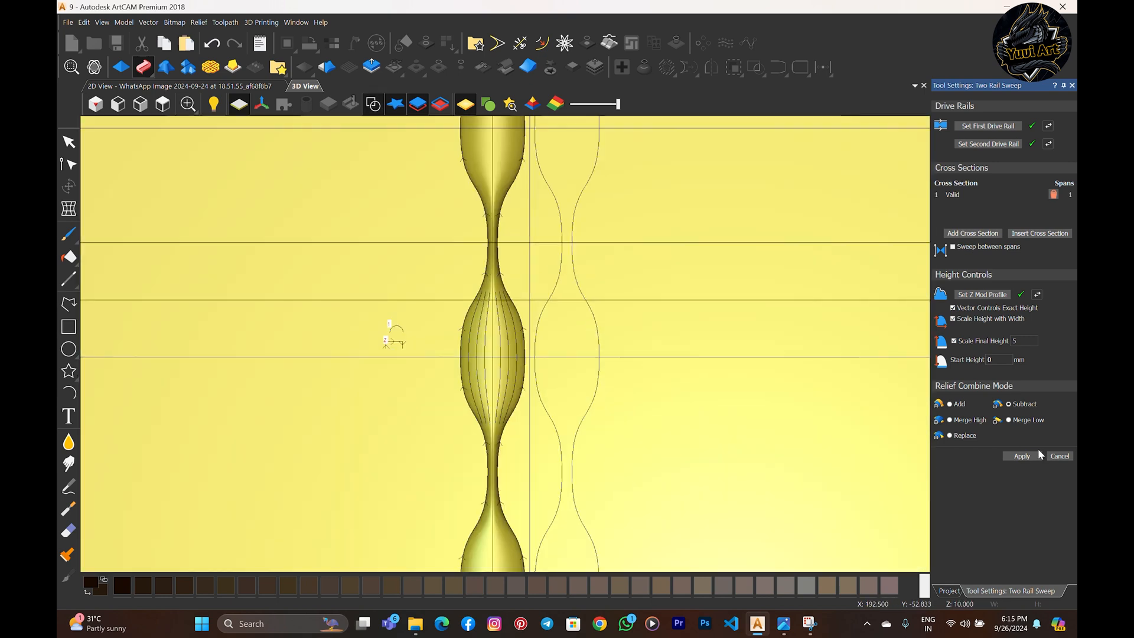
click(1021, 456)
- Start a Two Rail Sweep between the central petal's outermost right rib and right side outline, with the semicircular arc as cross section
scroll(514, 340, up, 4)
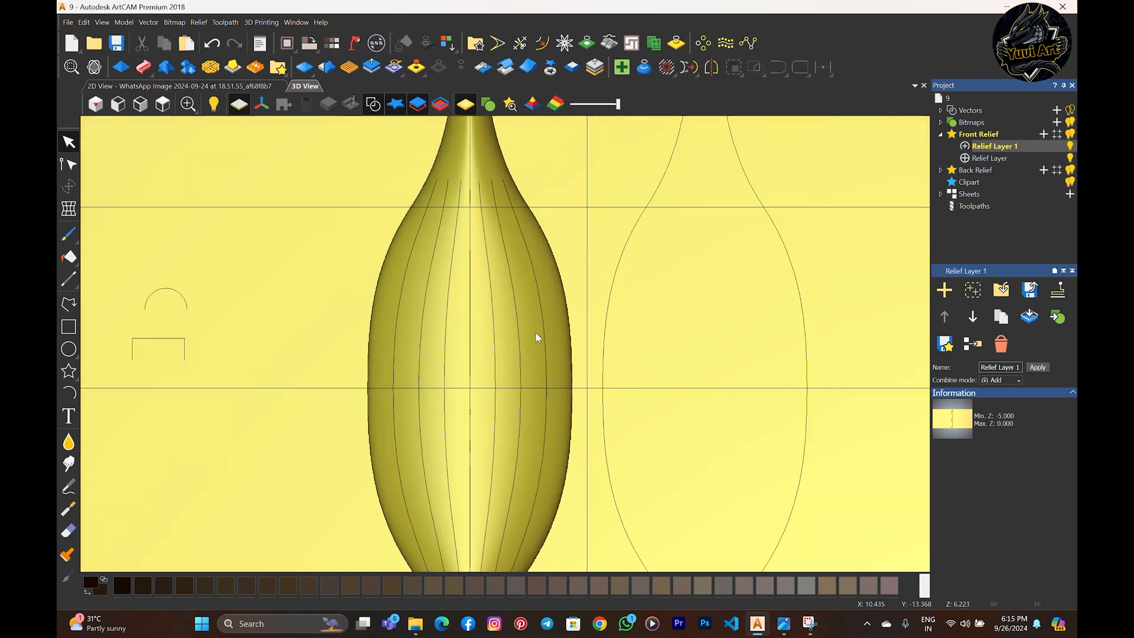
scroll(520, 350, down, 3)
scroll(502, 385, up, 2)
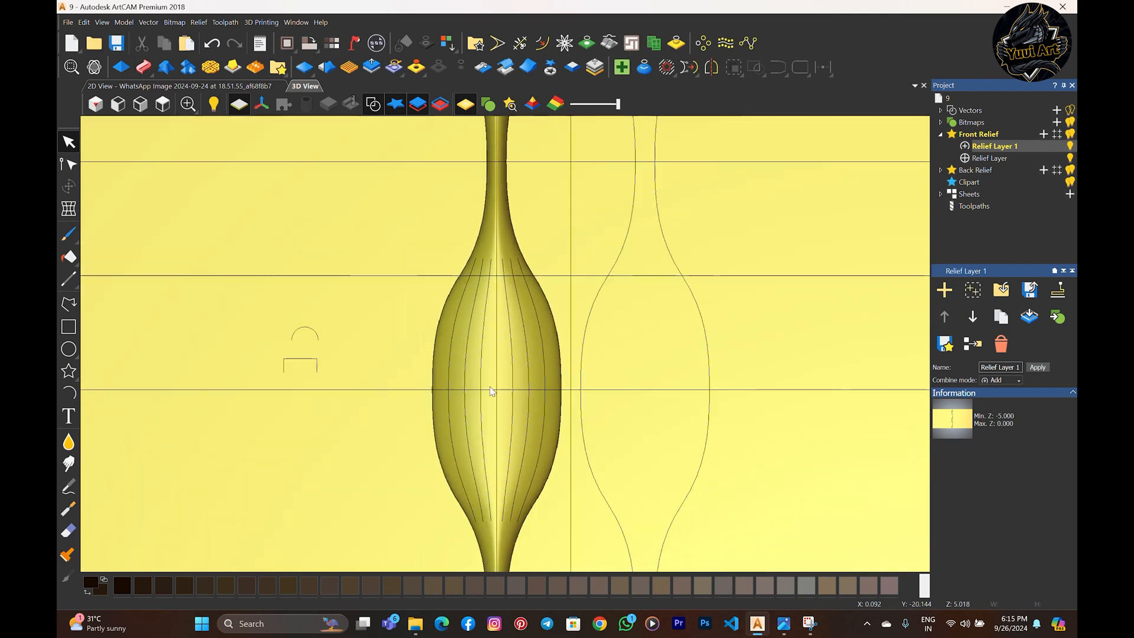
scroll(527, 362, up, 2)
click(550, 325)
shift+click(576, 315)
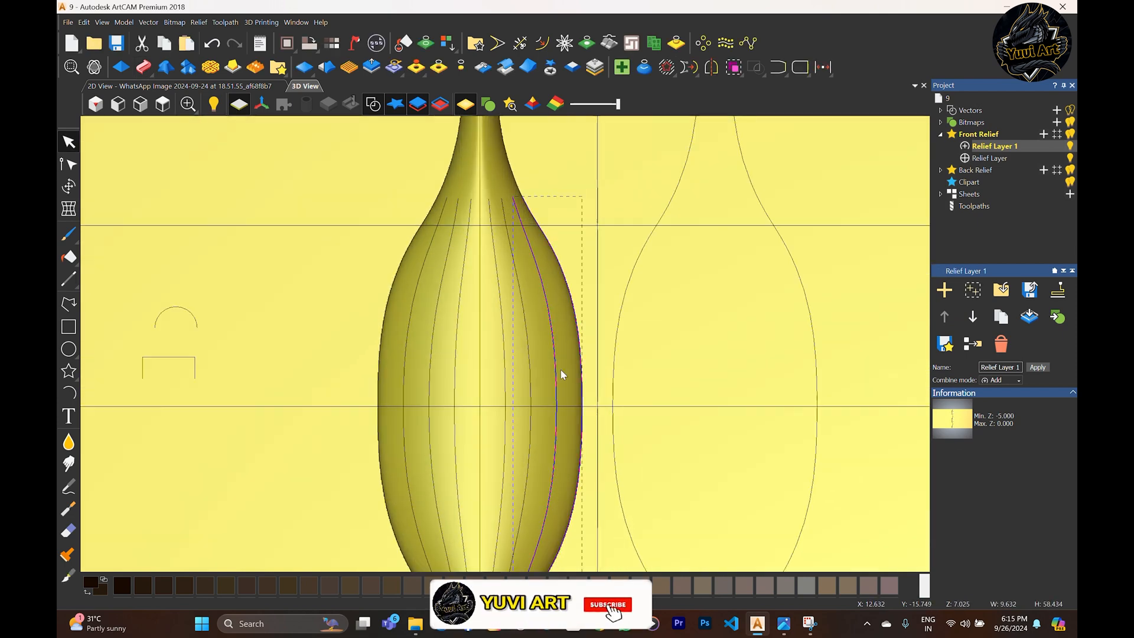
scroll(509, 346, down, 2)
scroll(294, 328, up, 3)
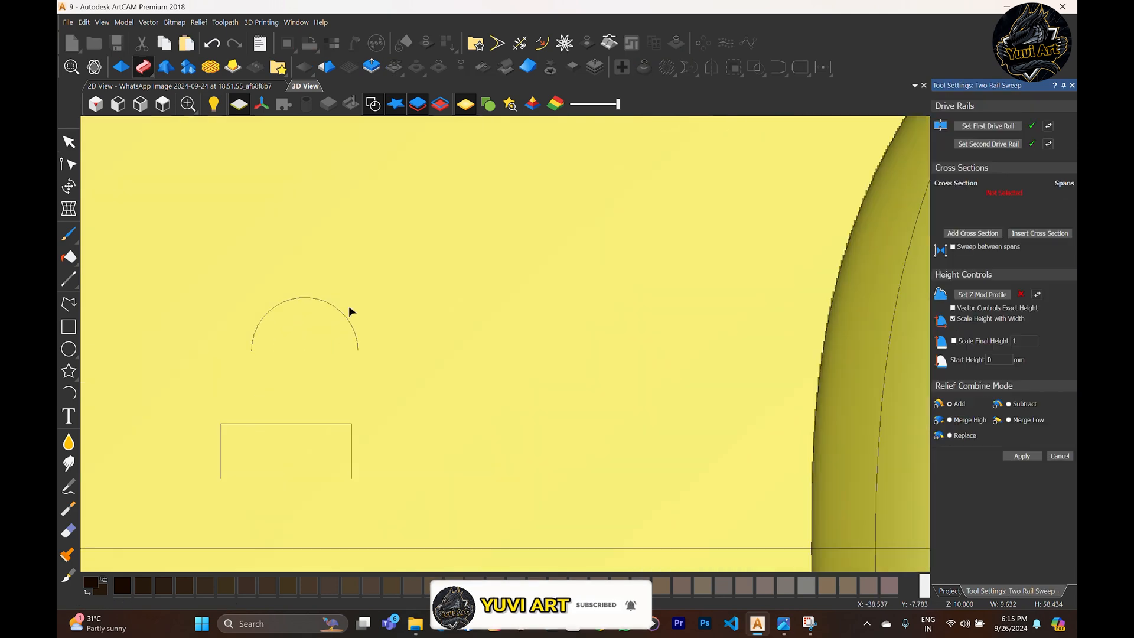
click(347, 316)
click(958, 235)
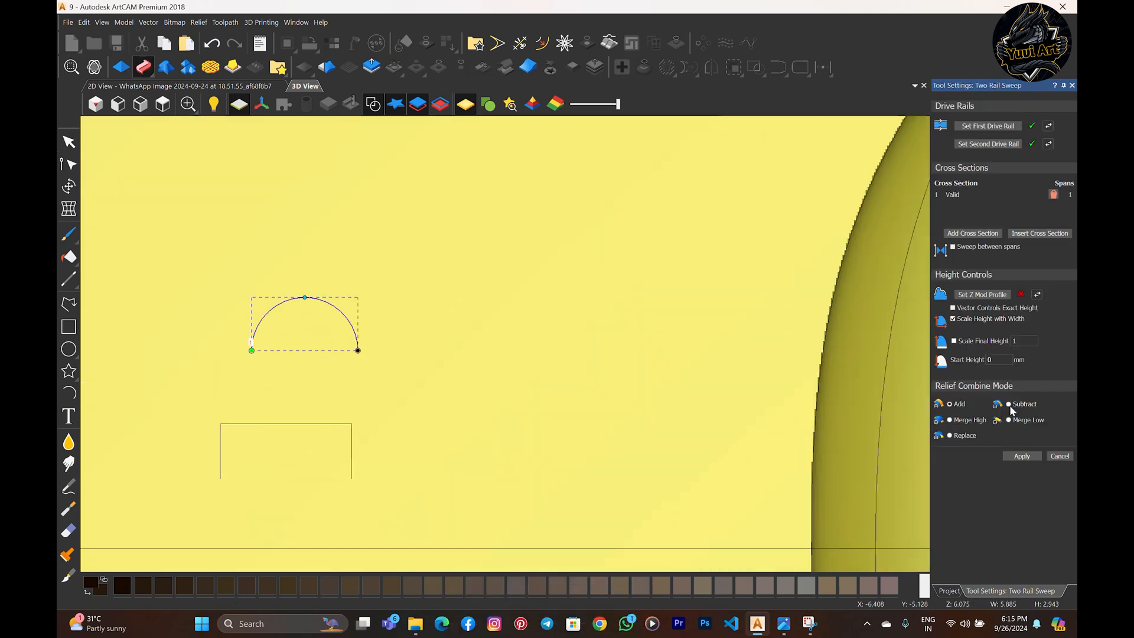
- Set the rib sweep to Subtract and use the open rectangular profile as its Z modulation profile
scroll(316, 443, down, 3)
scroll(641, 357, up, 2)
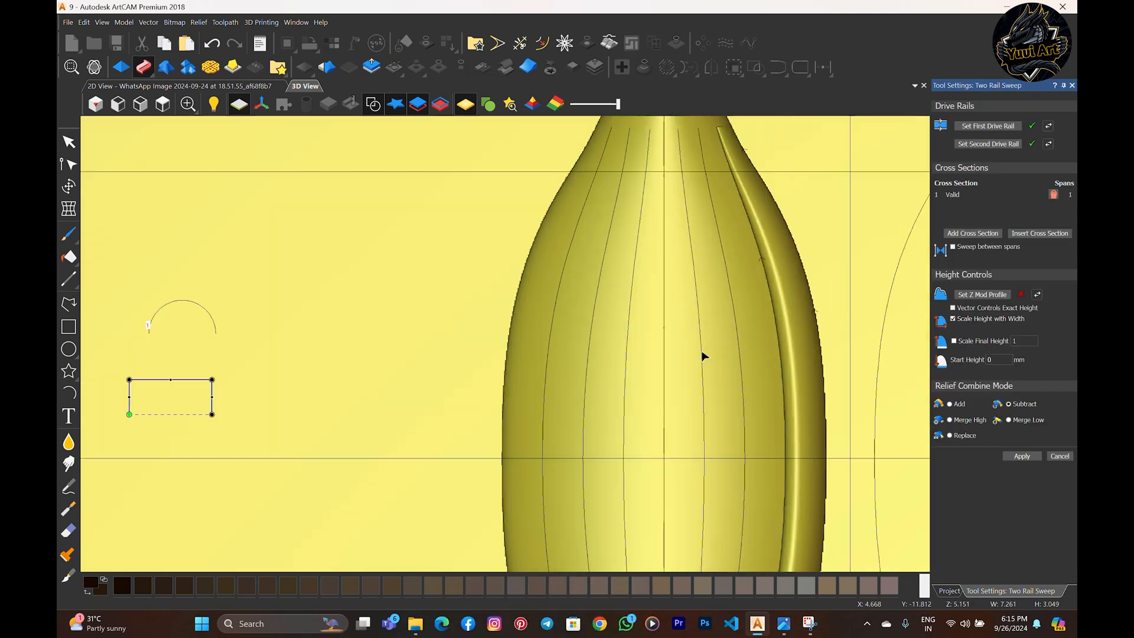
scroll(704, 356, down, 1)
scroll(712, 378, up, 1)
click(992, 295)
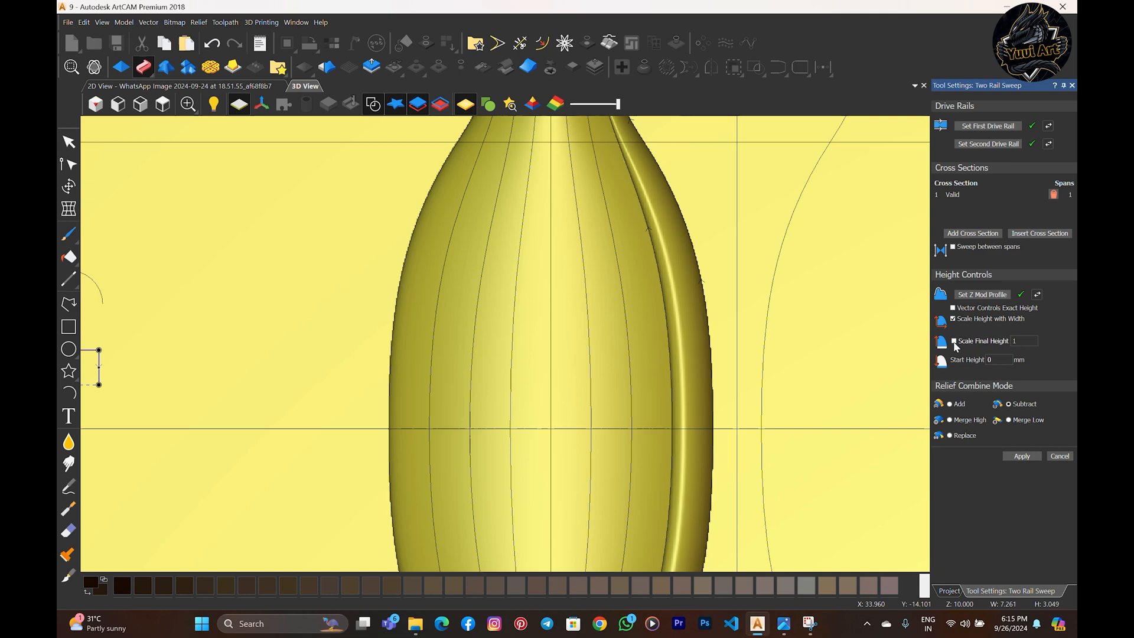
- Scale the rib sweep's final height to 2 with exact vector height control, apply it, and check the groove from a tilted view
click(954, 341)
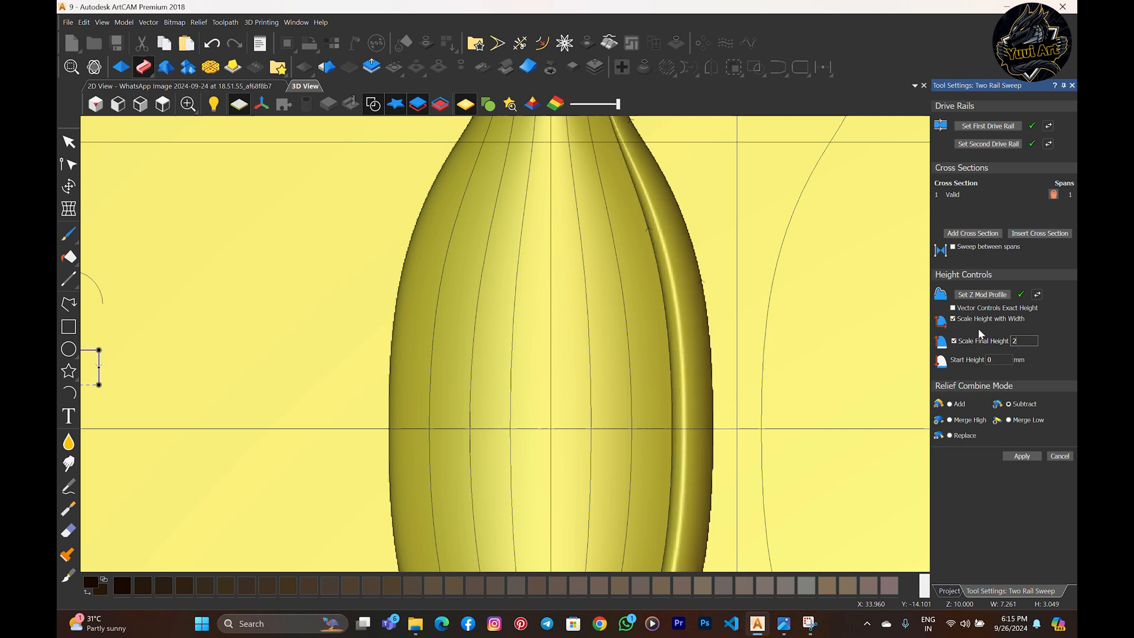
click(954, 309)
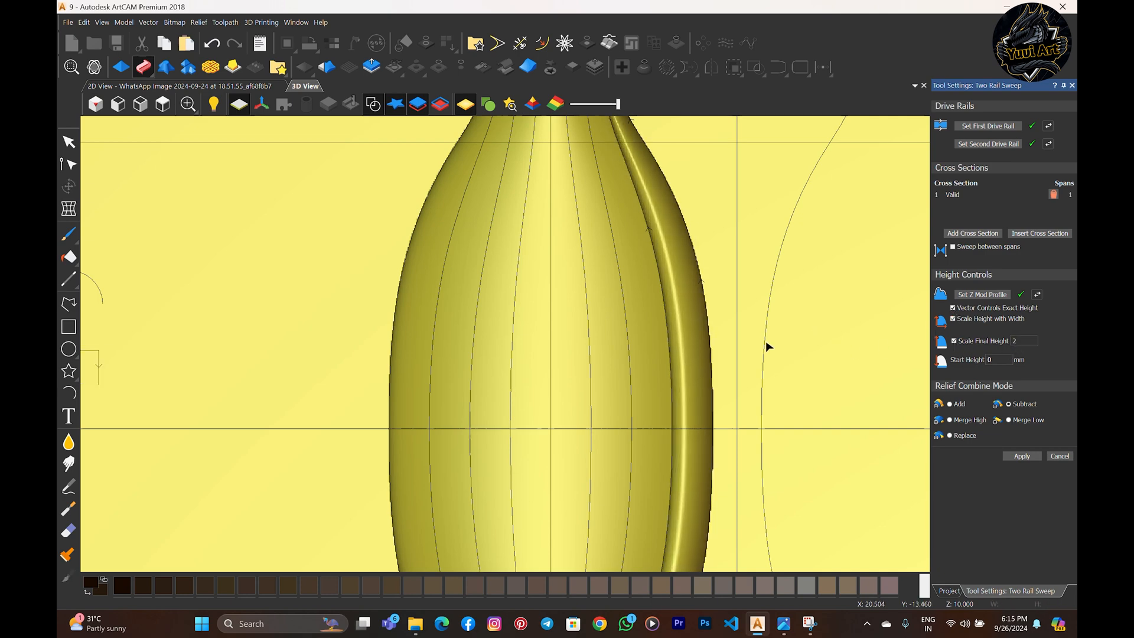
scroll(729, 359, down, 3)
drag(553, 397, 768, 331)
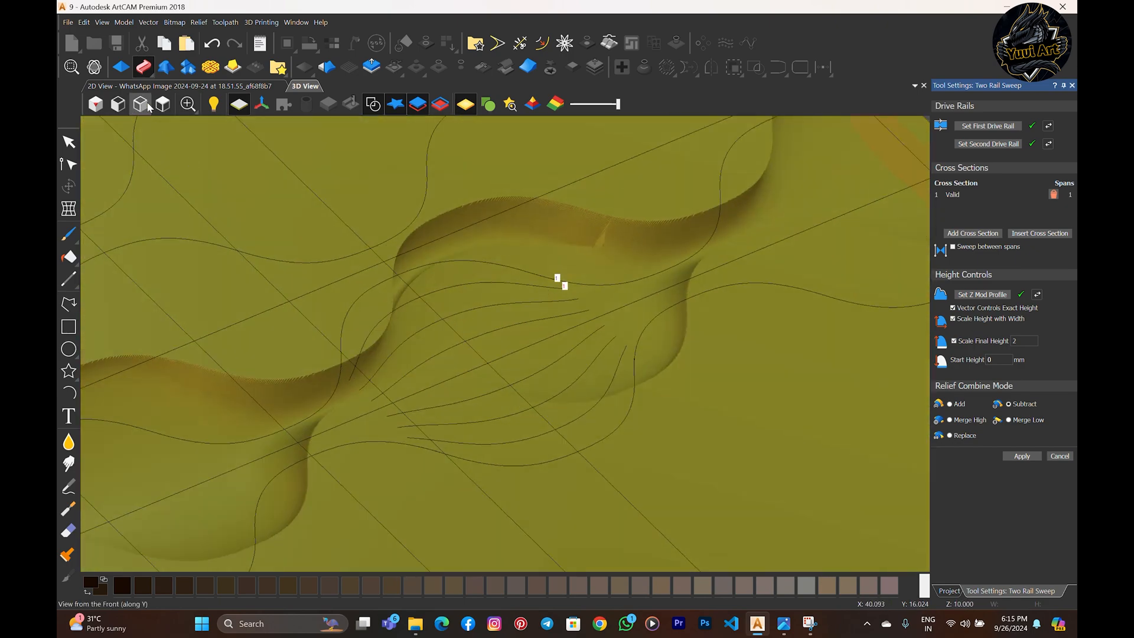
click(142, 105)
scroll(481, 328, up, 5)
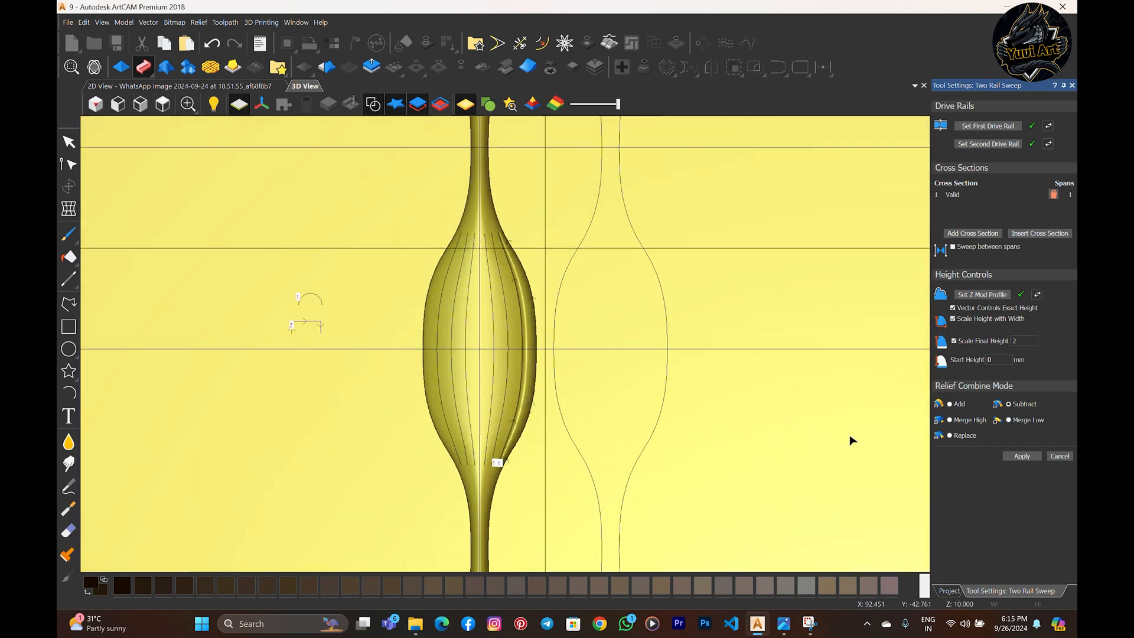
- Sweep matching subtracted grooves between the outer and middle ribs and between the middle and inner ribs on the petal's right half
scroll(496, 323, up, 3)
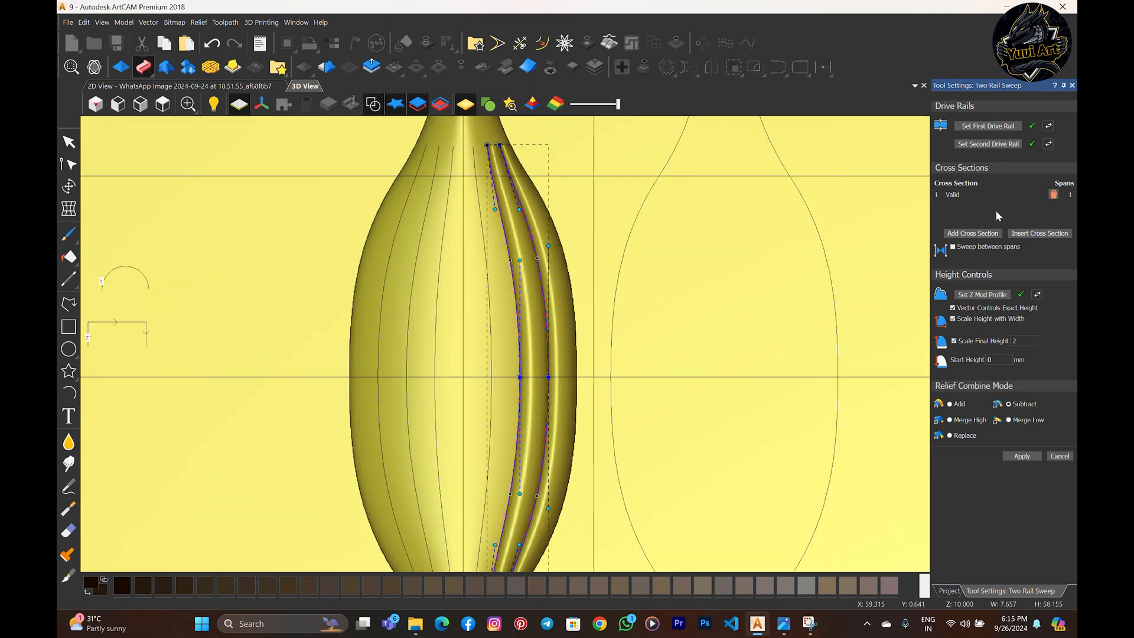
click(1022, 455)
click(971, 126)
click(1020, 455)
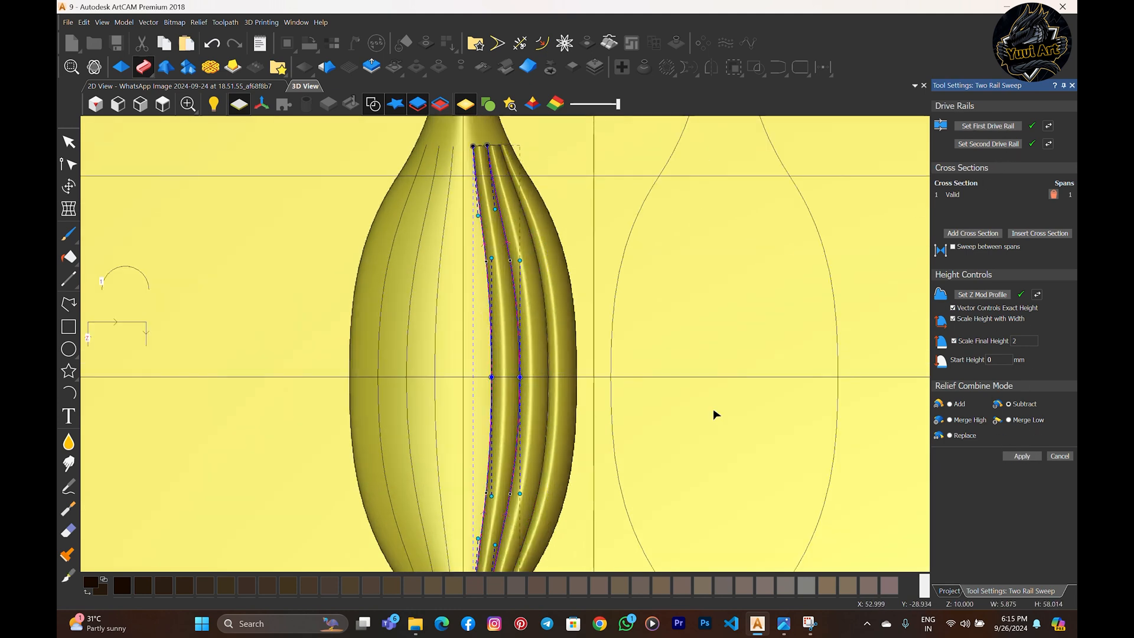
- Sweep a groove between the inner right rib and the petal's centre line, reversing the second drive rail's direction
click(464, 321)
click(985, 126)
click(1049, 144)
click(1027, 457)
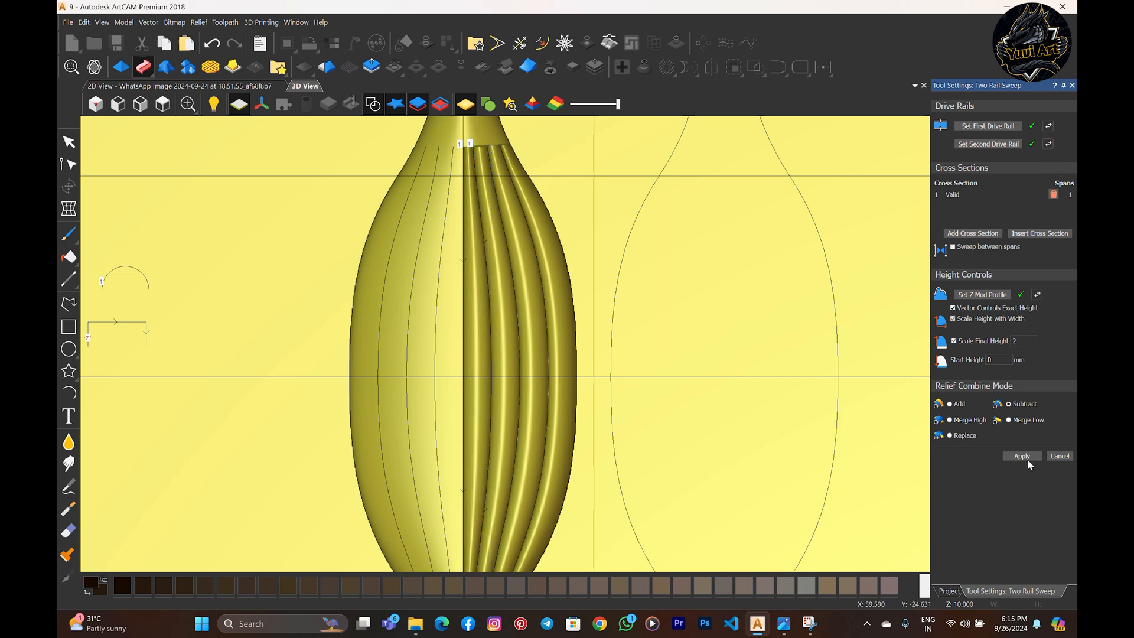
- Sweep grooves from the centre line to the inner left rib and from the inner to the middle left rib
click(436, 324)
click(988, 127)
click(1022, 456)
click(405, 338)
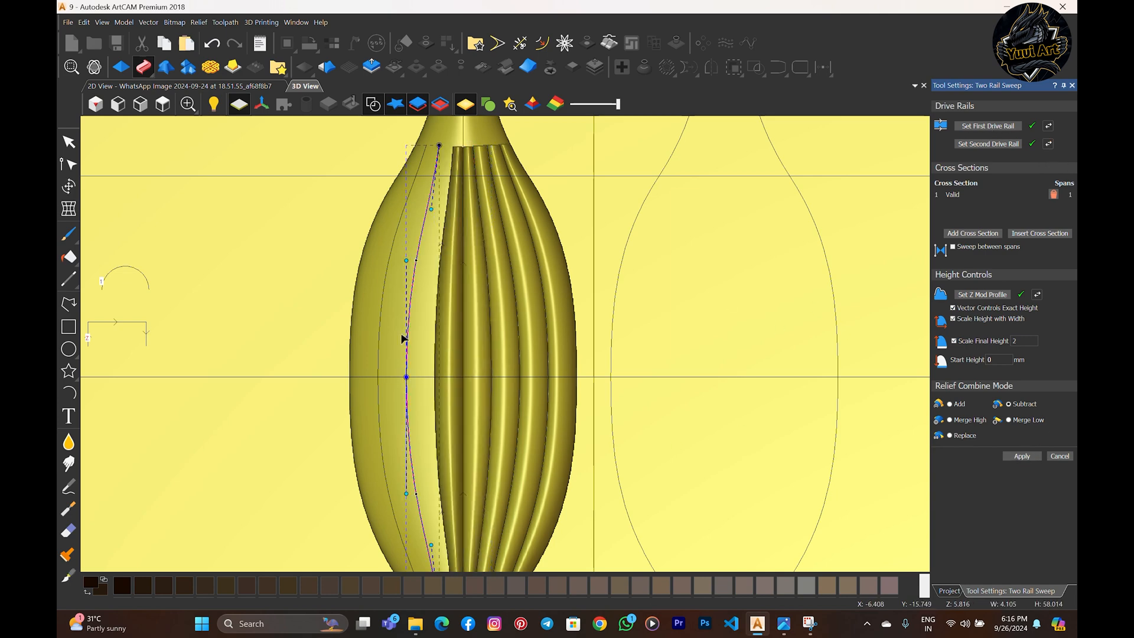
click(986, 126)
click(1022, 456)
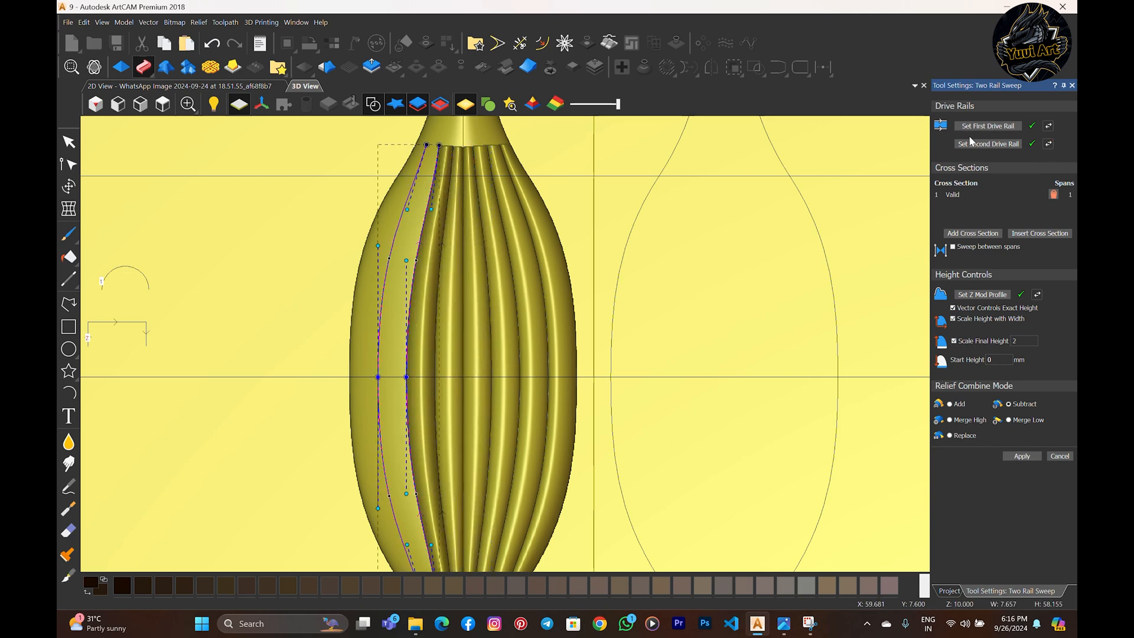
- Sweep grooves from the middle to the outer left rib and on to the petal's left edge, reversing the second drive rail for the edge groove
click(986, 126)
click(1022, 456)
click(987, 126)
click(1022, 456)
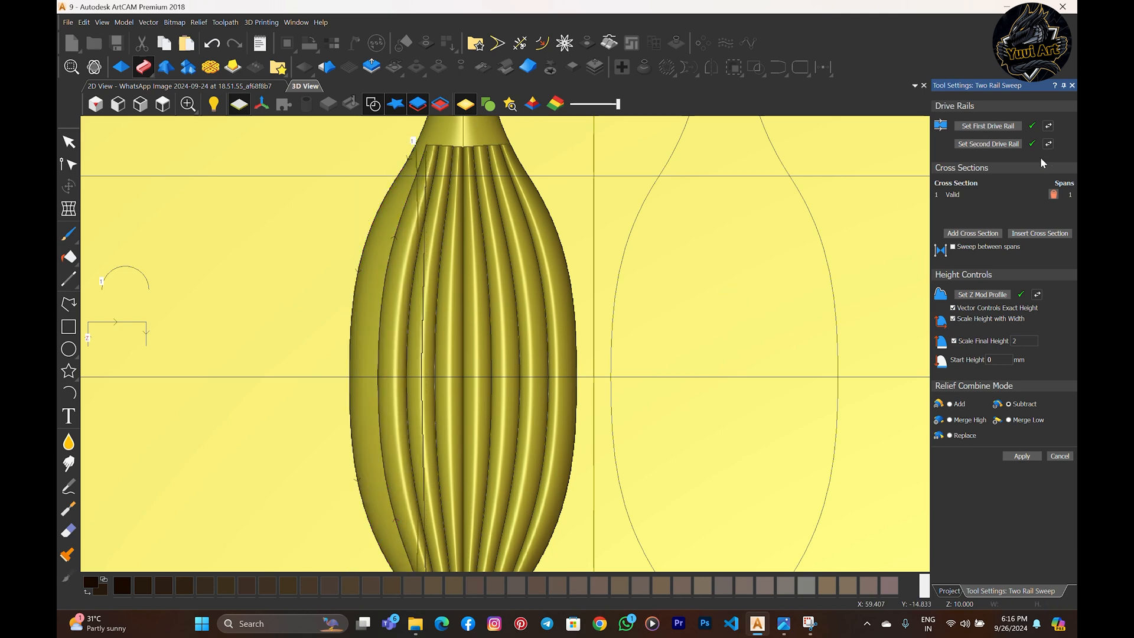
click(1048, 144)
click(1026, 457)
click(1060, 456)
- Examine the petal's swept grooves and their junction with the neck from tilted and top views with the vectors hidden
scroll(700, 321, down, 4)
click(375, 108)
drag(426, 331, 725, 374)
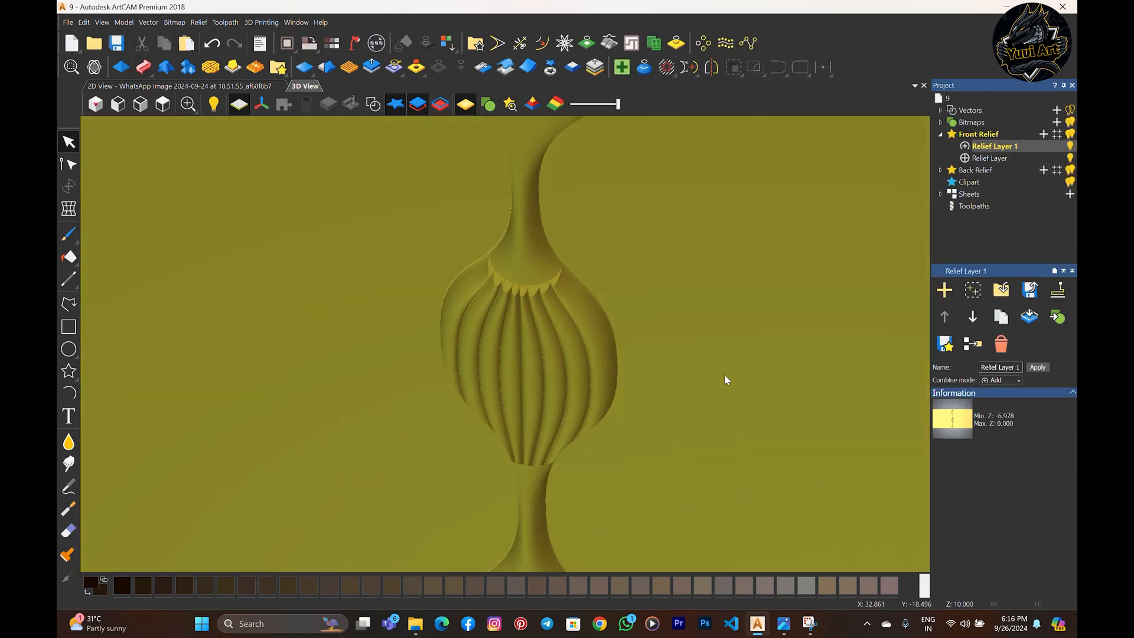
scroll(554, 205, up, 5)
drag(643, 388, 155, 182)
click(163, 105)
scroll(479, 281, up, 5)
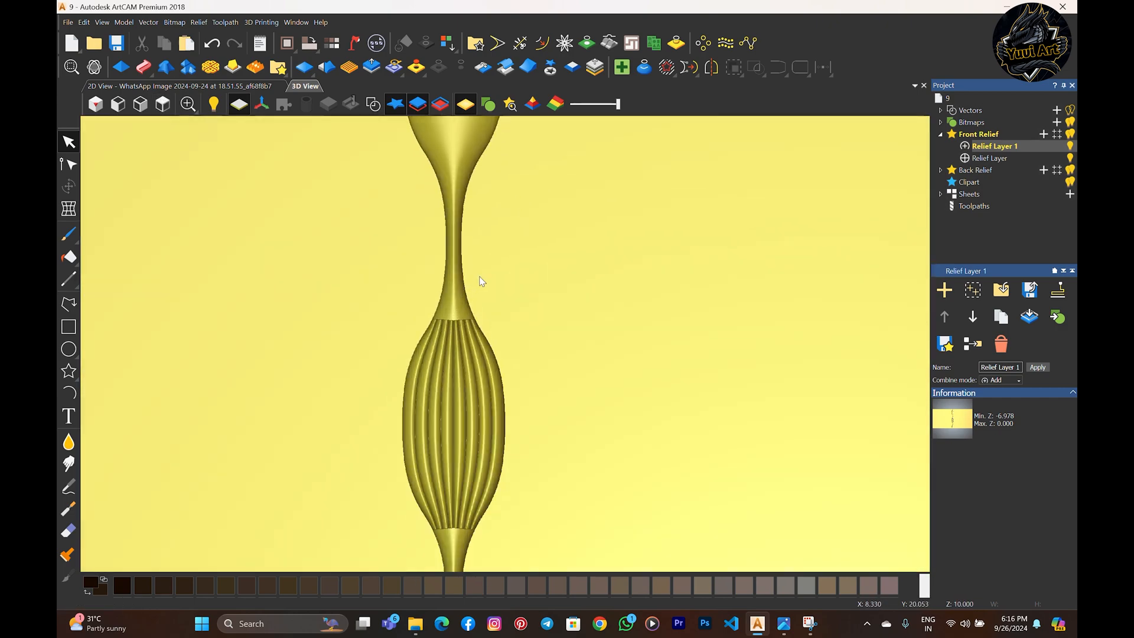
- Show the vectors and smudge the stepped ends of the right-half ribs up into the neck, using a 12 to 13 pixel radius at 10% strength
click(371, 109)
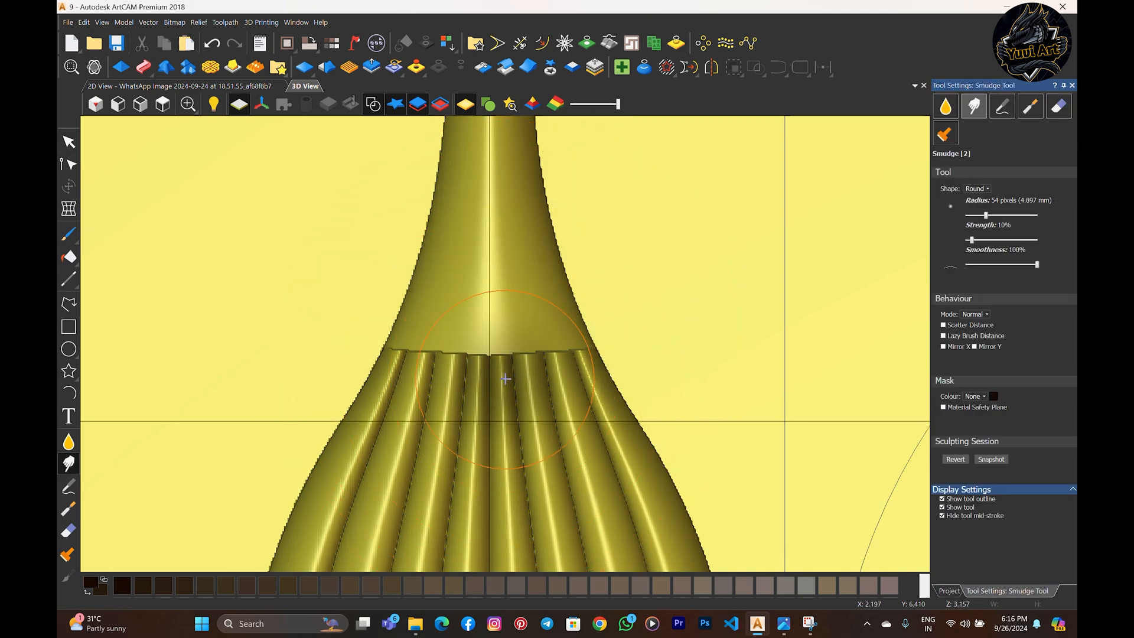
scroll(514, 374, up, 3)
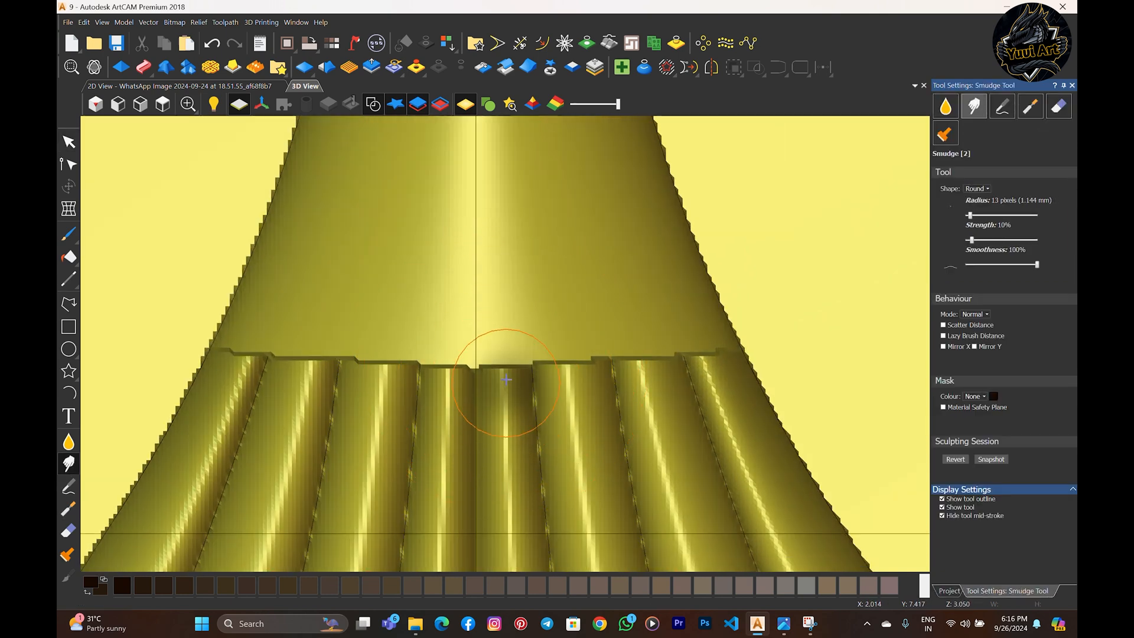
mouse_move(524, 438)
mouse_down()
mouse_move(506, 286)
mouse_move(491, 302)
mouse_move(492, 392)
mouse_move(591, 366)
mouse_move(567, 342)
mouse_move(647, 355)
mouse_move(631, 351)
mouse_up()
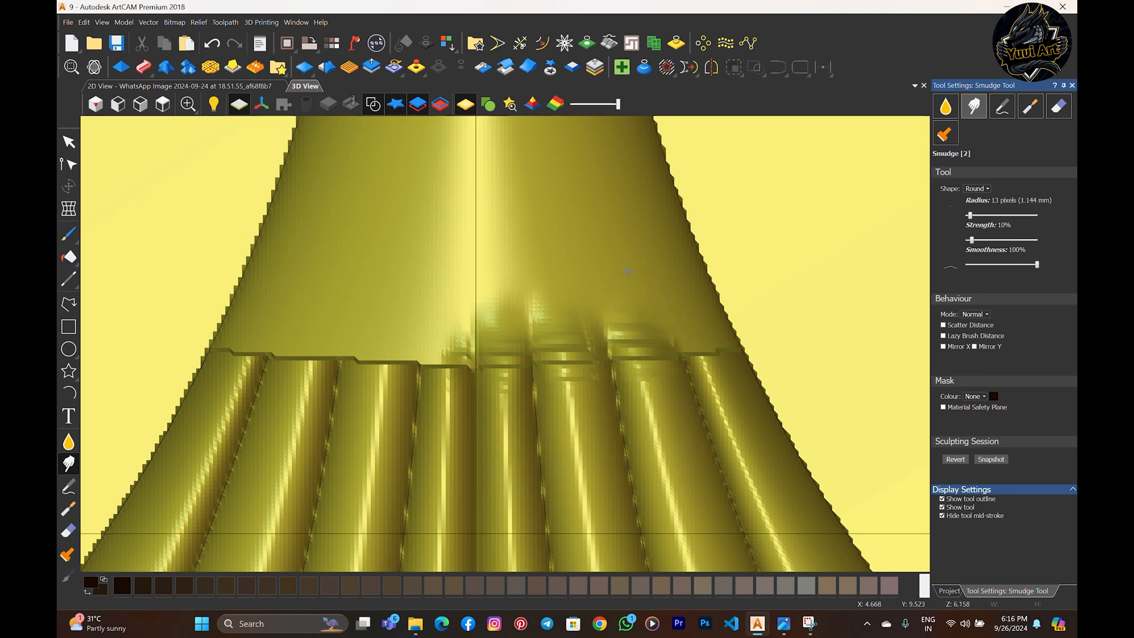
middle_drag(628, 271, 549, 300)
mouse_move(609, 380)
mouse_down()
mouse_move(622, 349)
mouse_move(612, 351)
mouse_move(646, 418)
mouse_move(621, 369)
mouse_up()
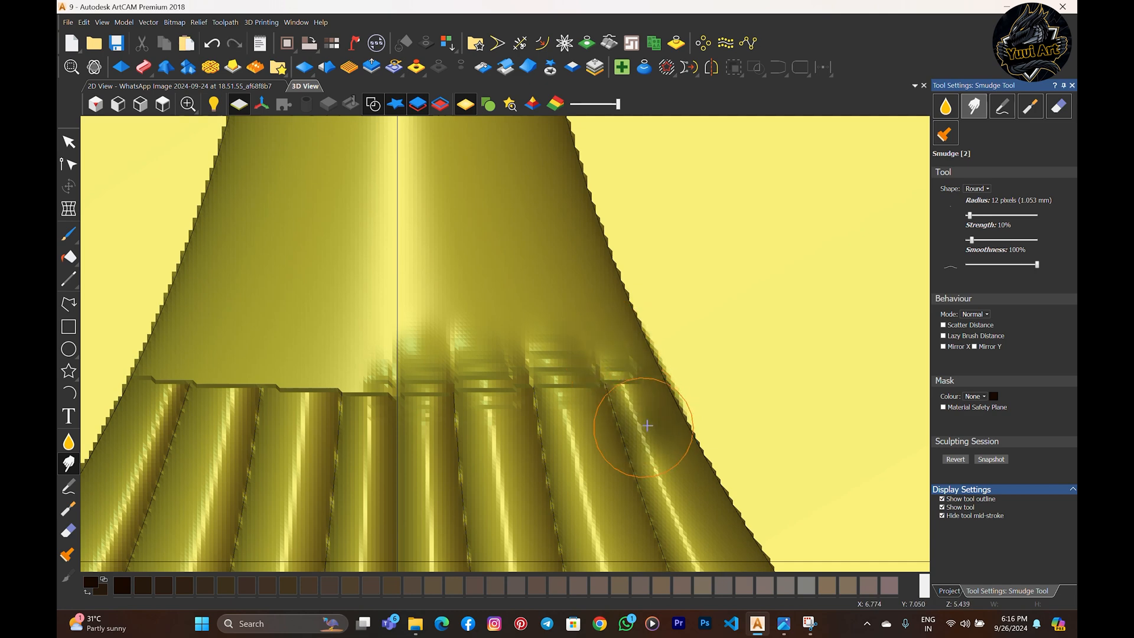
drag(645, 427, 616, 369)
- Smudge the rib ends beside the centre line and across the right half upward with a 12-pixel round brush
scroll(556, 404, down, 10)
scroll(557, 404, up, 10)
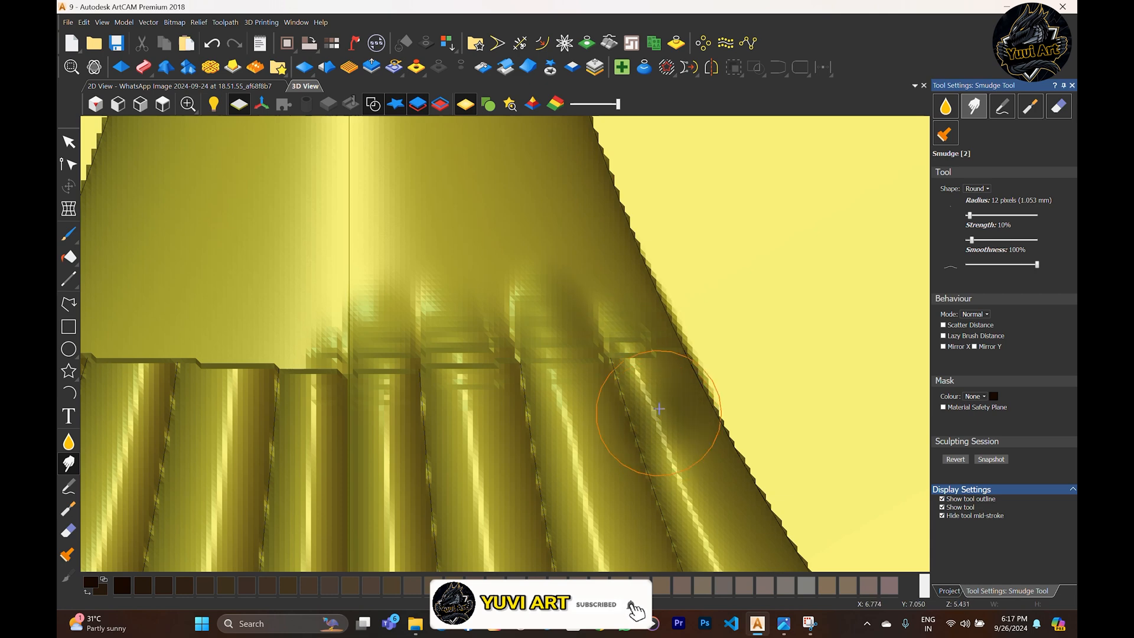
scroll(463, 369, down, 3)
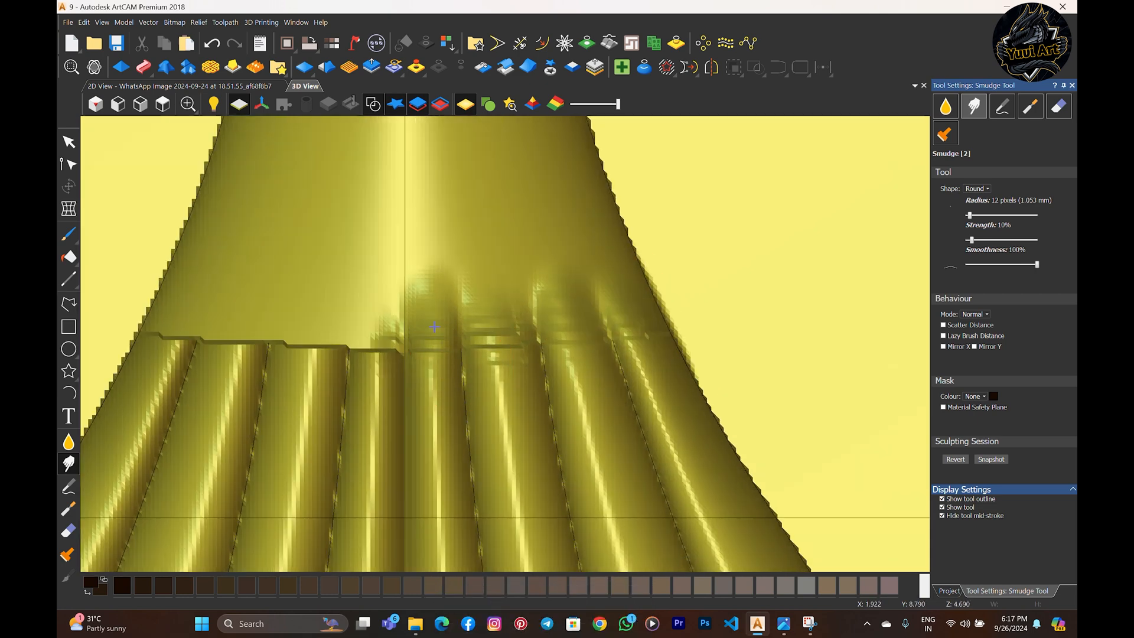
scroll(550, 355, down, 3)
scroll(510, 190, up, 3)
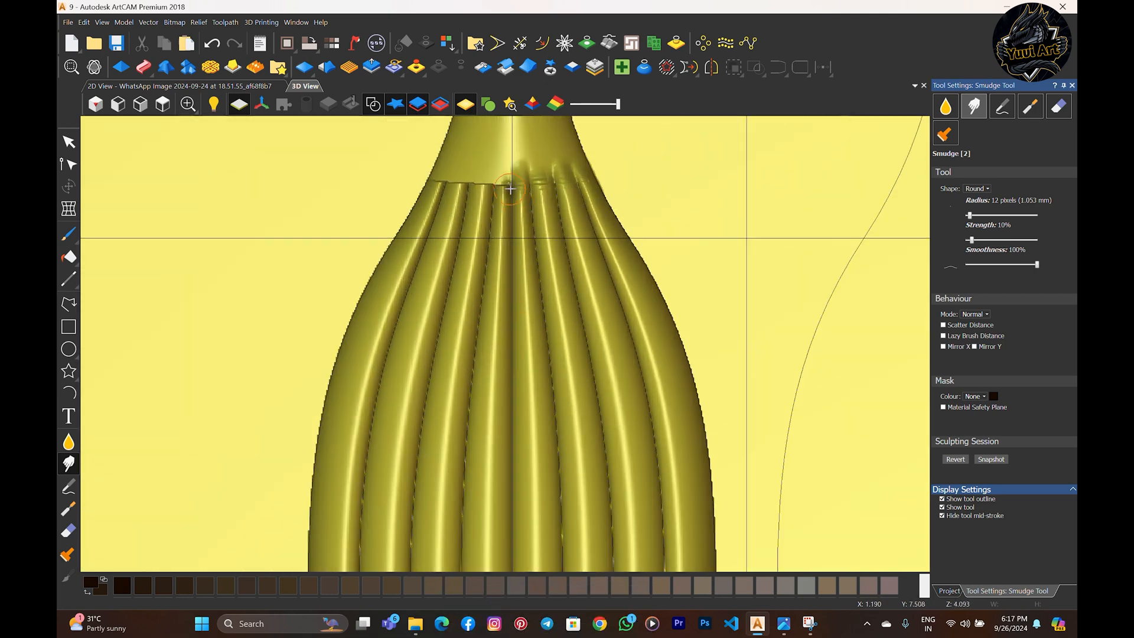
scroll(544, 236, up, 5)
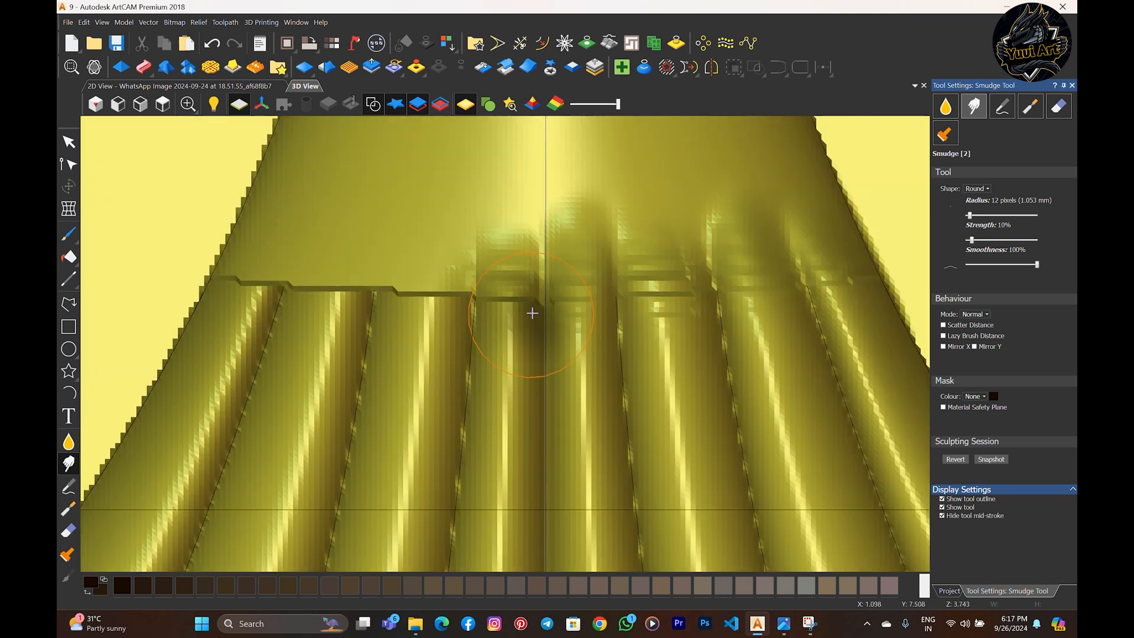
mouse_move(532, 313)
mouse_down()
mouse_move(519, 329)
mouse_move(506, 246)
mouse_move(510, 194)
mouse_move(526, 183)
mouse_move(519, 200)
mouse_move(524, 187)
mouse_up()
scroll(544, 305, down, 1)
mouse_move(544, 305)
mouse_down()
mouse_move(502, 354)
mouse_move(542, 244)
mouse_up()
mouse_move(560, 338)
mouse_down()
mouse_move(620, 384)
mouse_move(614, 344)
mouse_up()
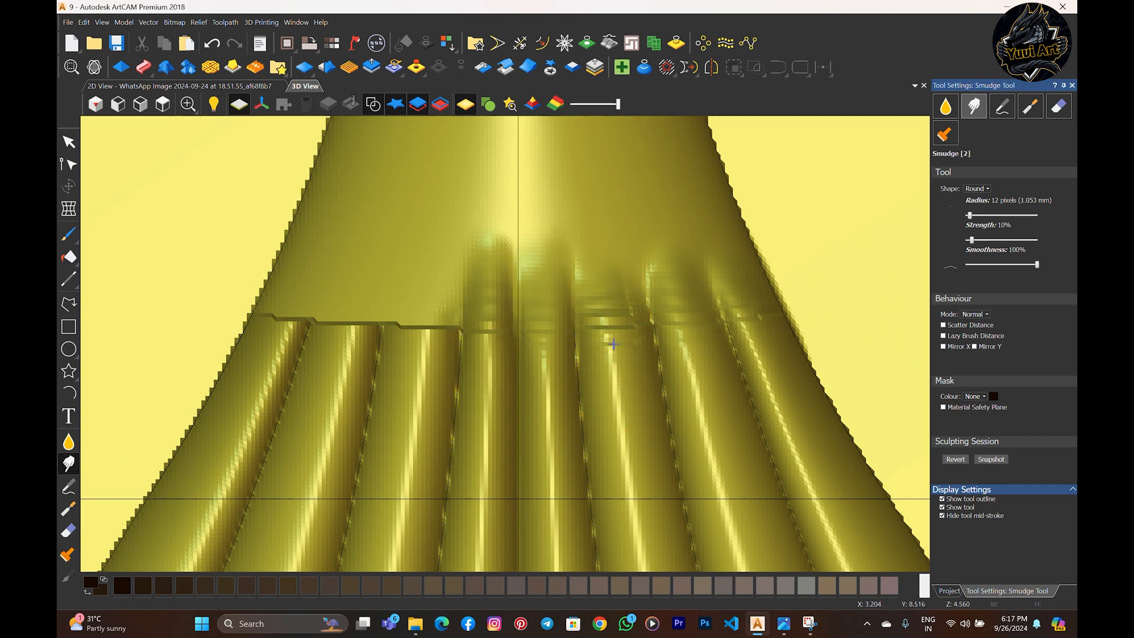
drag(617, 299, 625, 352)
mouse_move(698, 362)
mouse_down()
mouse_move(689, 347)
mouse_move(735, 296)
mouse_up()
scroll(737, 276, down, 2)
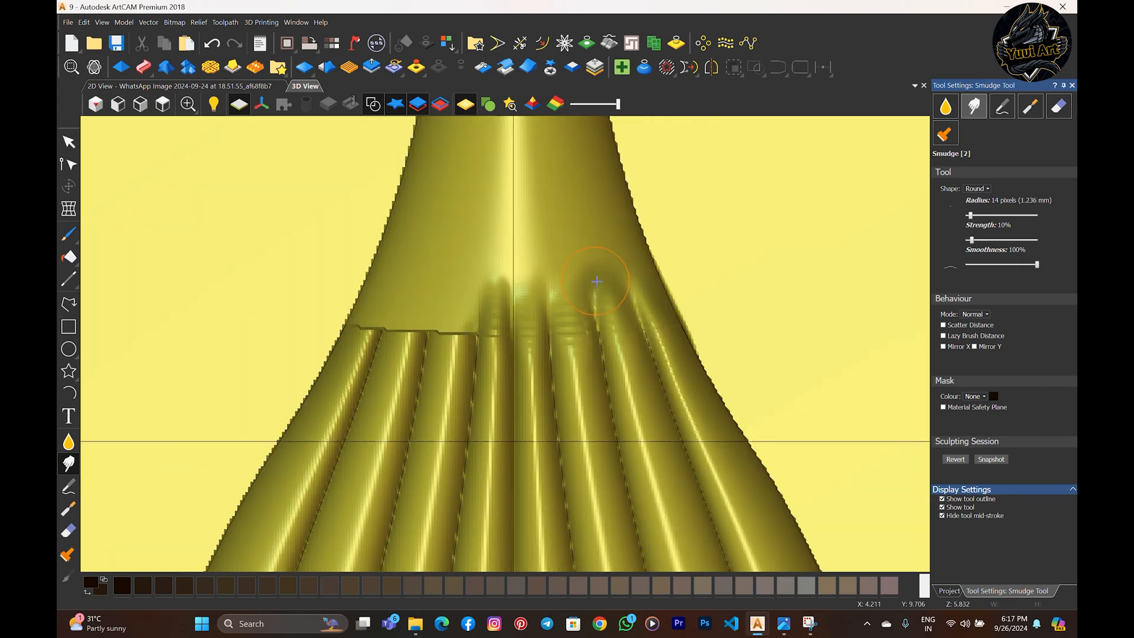
- Check the blend from a tilted view and soften the right-half rib ends further with a 16 to 18 pixel smudge radius
middle_drag(591, 349, 259, 217)
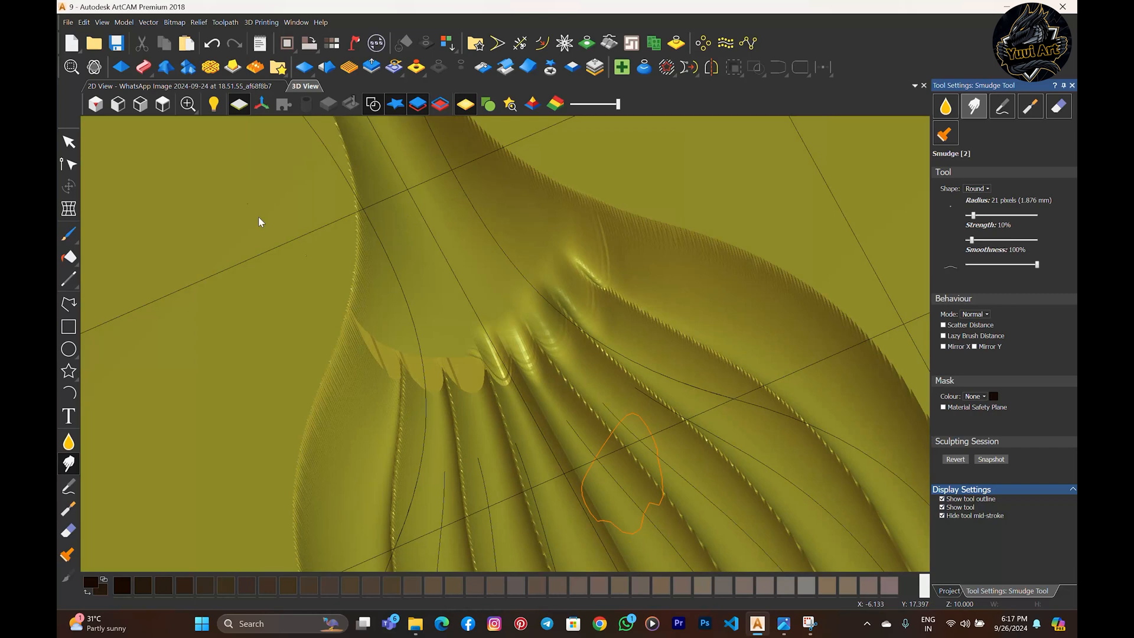
click(163, 105)
scroll(496, 348, up, 7)
scroll(545, 327, up, 3)
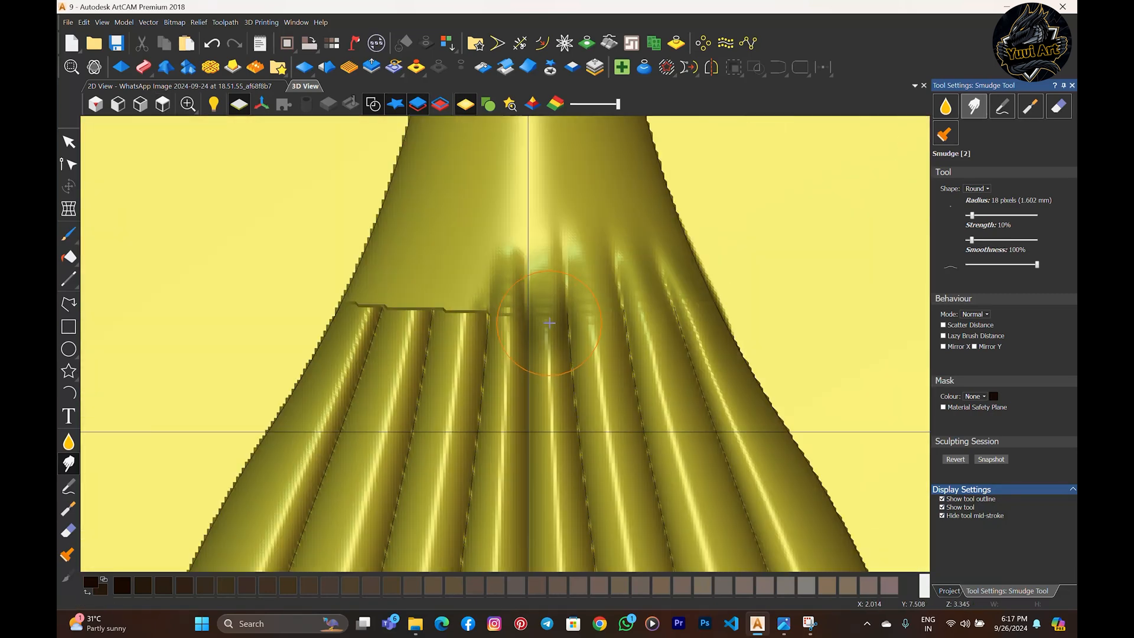
drag(573, 372, 572, 362)
drag(560, 259, 561, 191)
drag(639, 336, 609, 220)
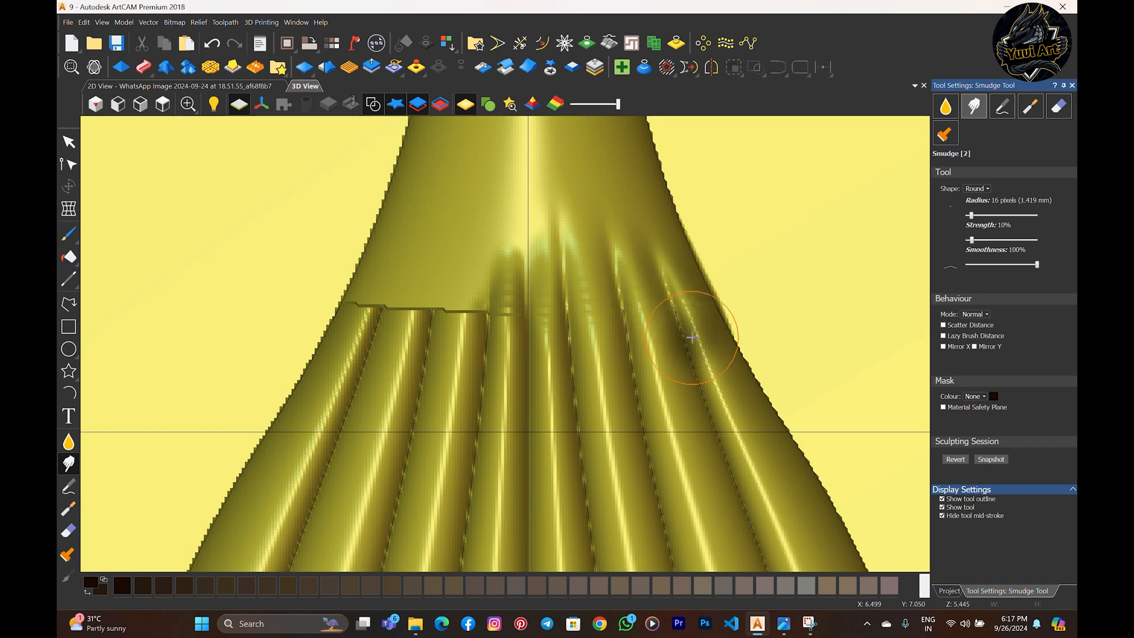
mouse_move(692, 338)
mouse_down()
mouse_move(658, 251)
mouse_move(683, 330)
mouse_up()
scroll(552, 230, down, 3)
scroll(552, 233, up, 2)
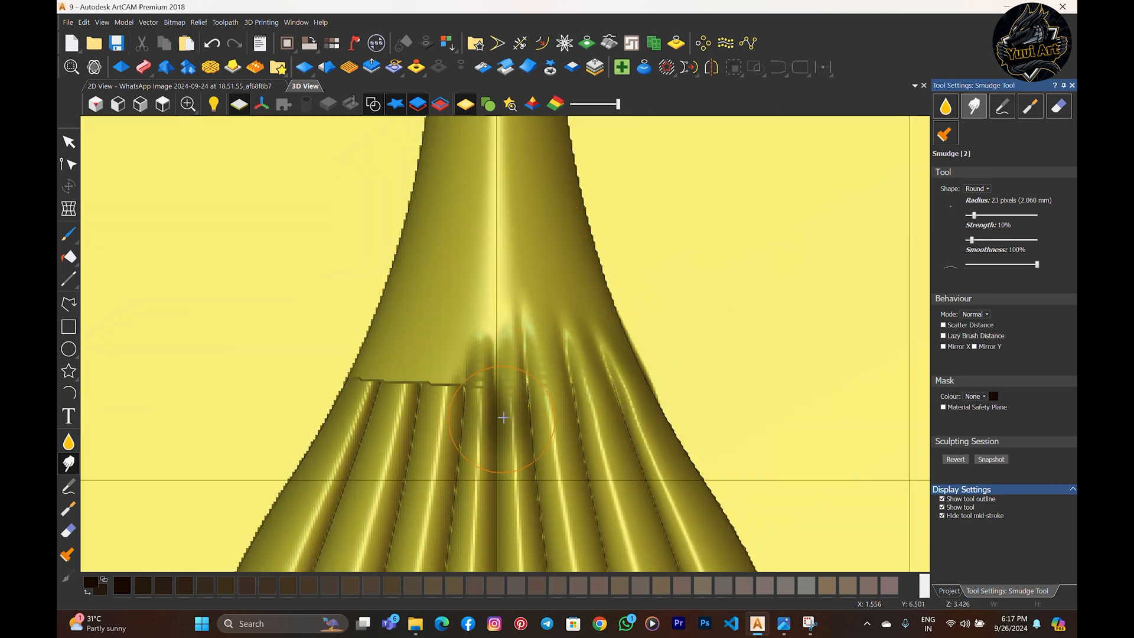
- Taper the central and right rib ends farther up the neck with a 19 to 23 pixel smudge radius, checking the blend from a tilted view
drag(502, 417, 501, 261)
drag(548, 356, 591, 367)
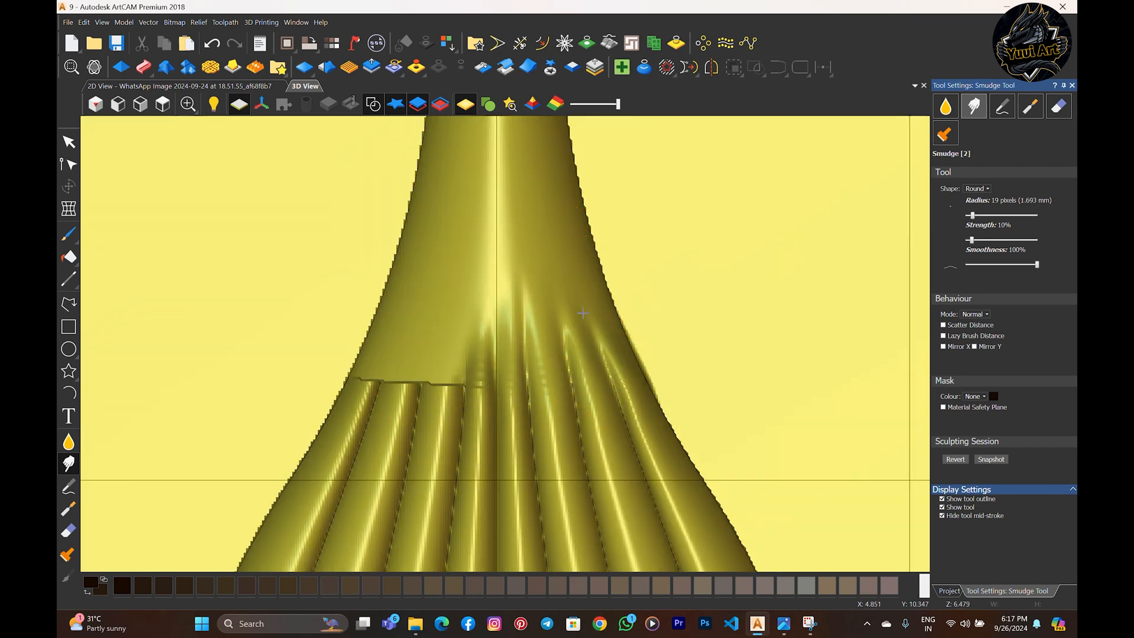
drag(558, 272, 557, 264)
drag(551, 339, 548, 283)
drag(519, 350, 527, 275)
mouse_move(523, 263)
middle_down()
mouse_move(512, 285)
mouse_move(514, 405)
middle_up()
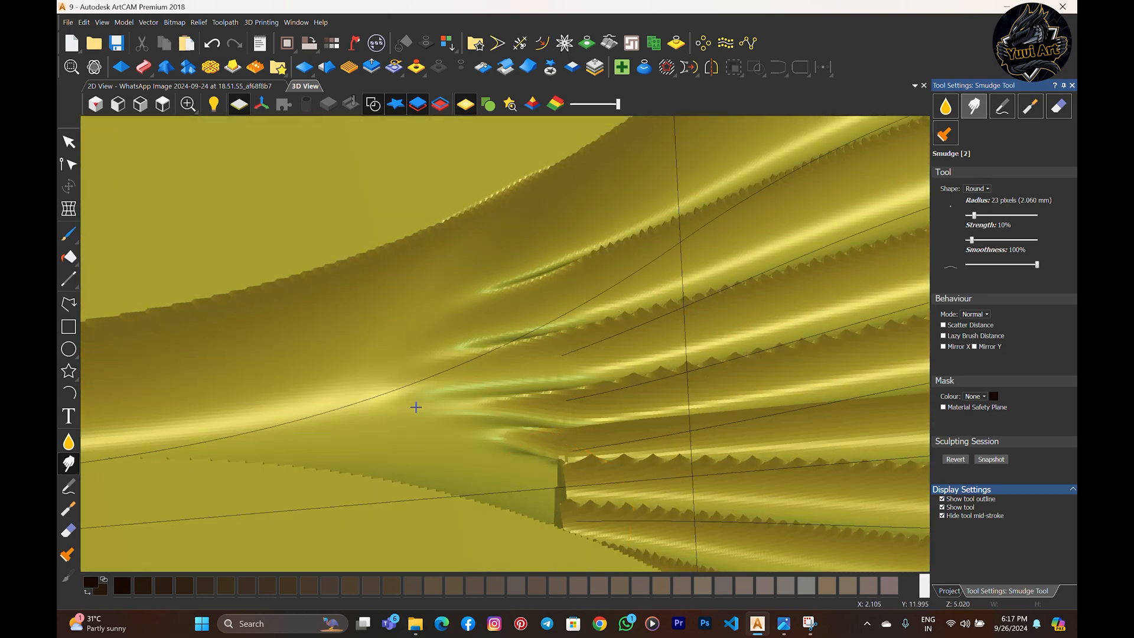
click(171, 109)
scroll(544, 397, up, 10)
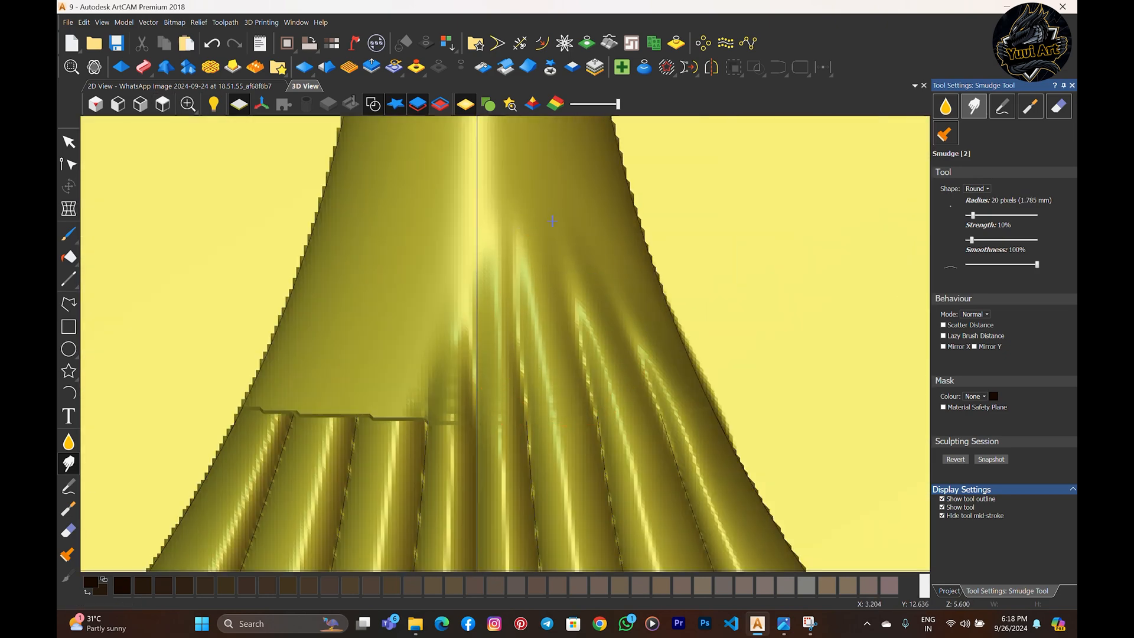
scroll(585, 295, down, 3)
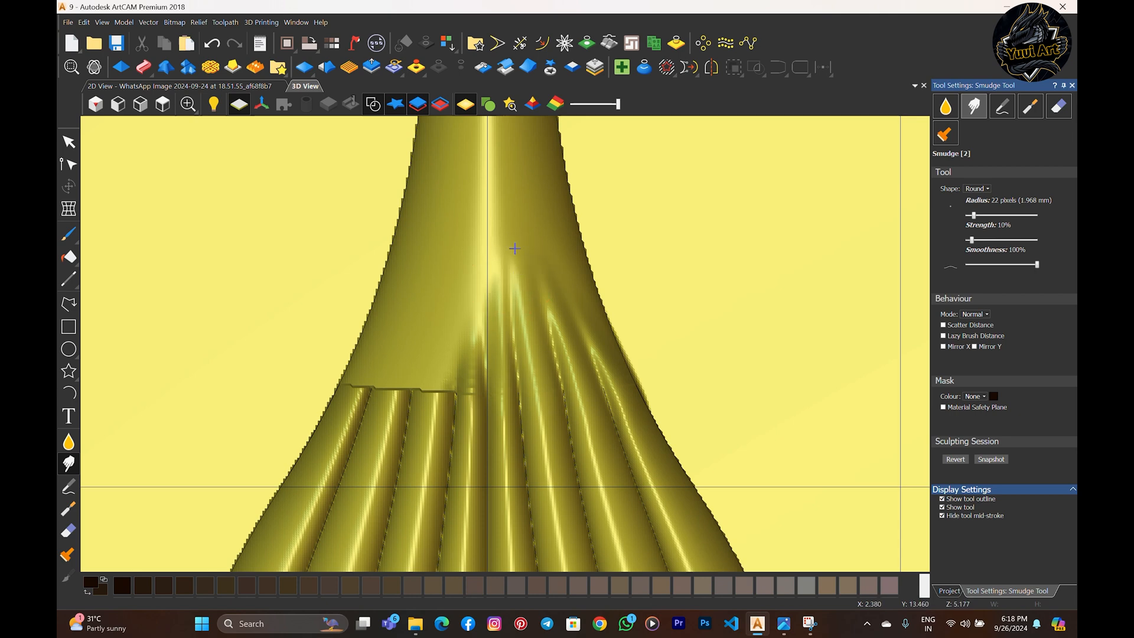
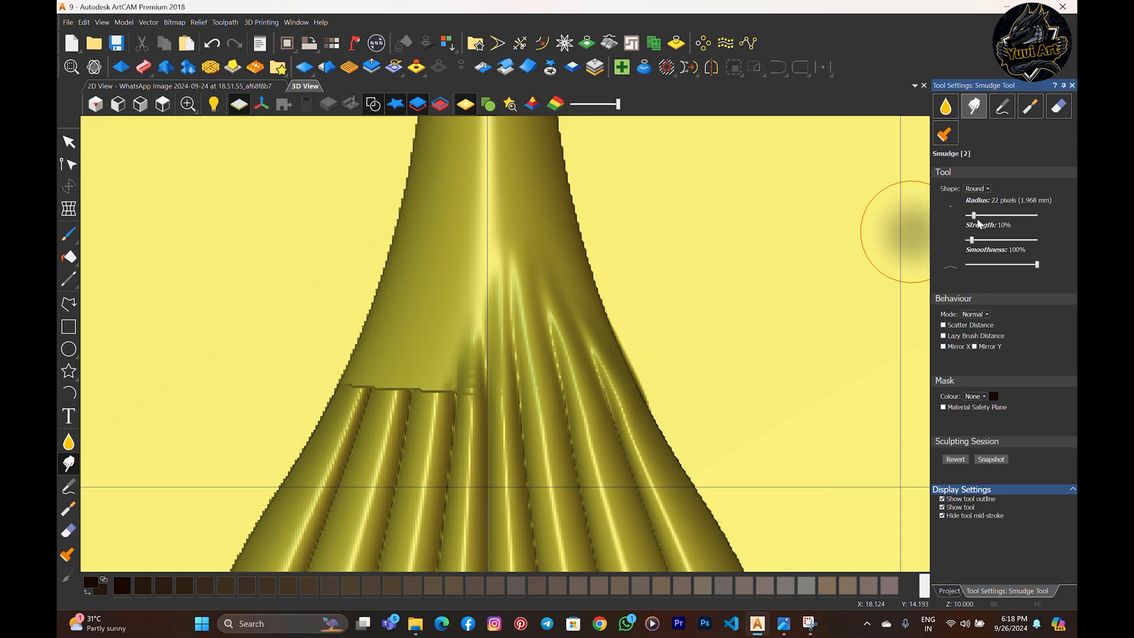
scroll(522, 379, down, 1)
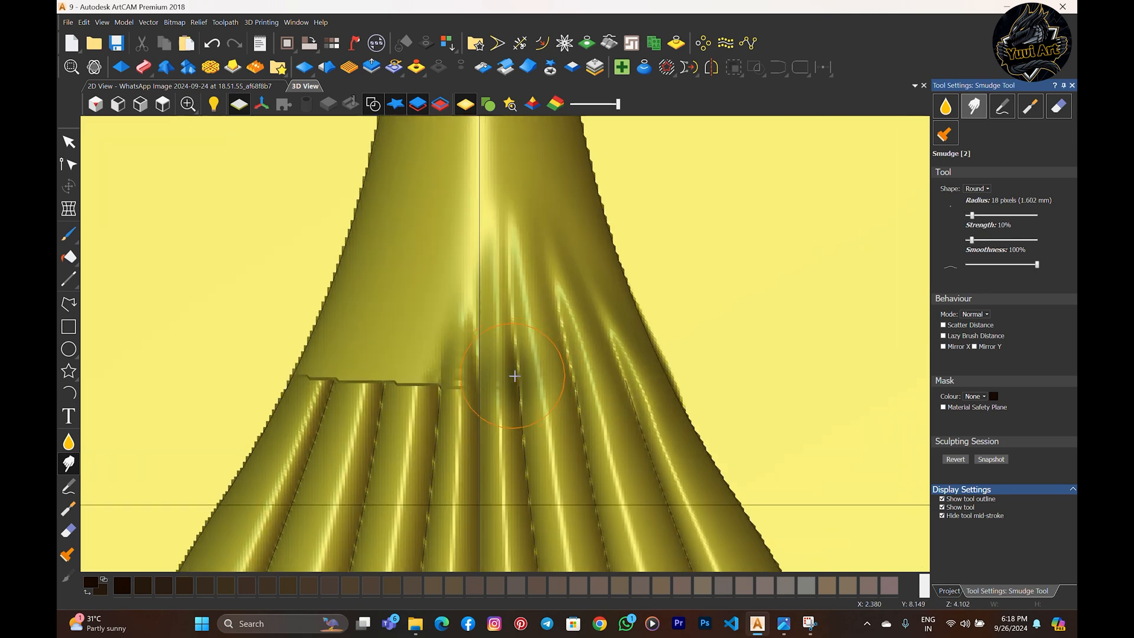
scroll(514, 377, up, 2)
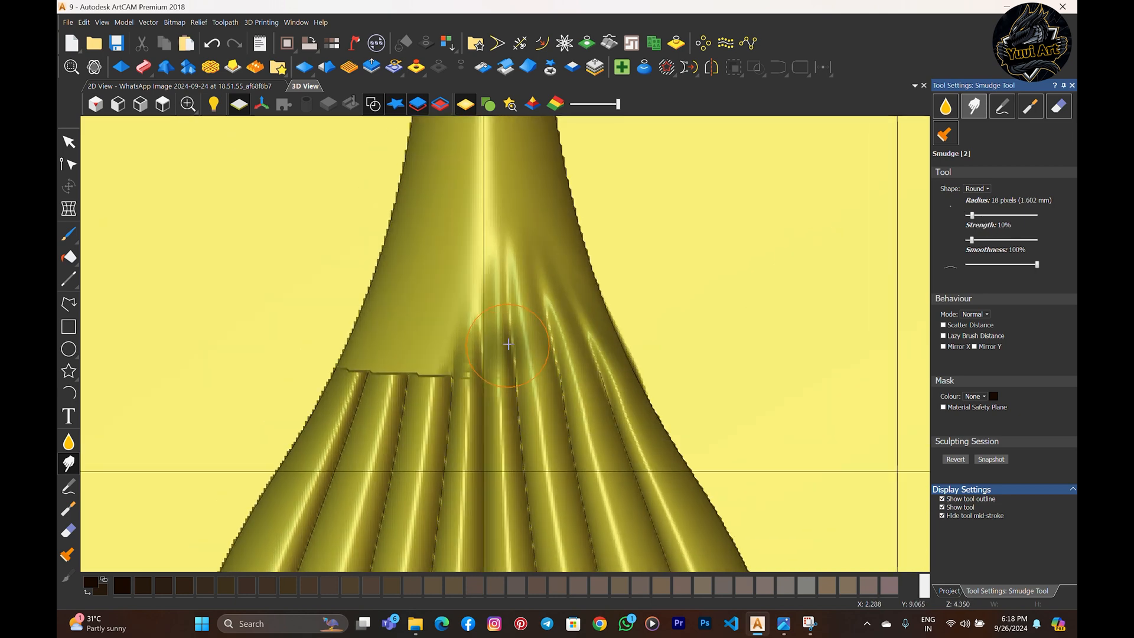
- Smudge the upper ends of the grooves on the right half of the ribbed bulge with a soft round brush at 10% strength
scroll(510, 351, up, 1)
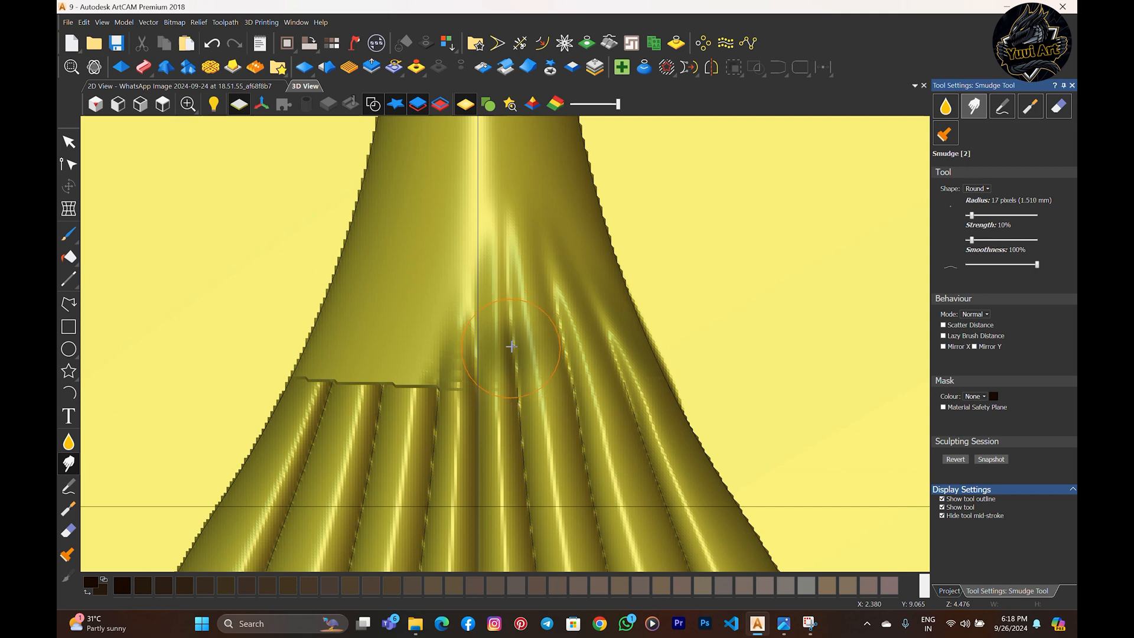
mouse_move(517, 366)
mouse_down()
mouse_move(519, 304)
mouse_move(585, 310)
mouse_up()
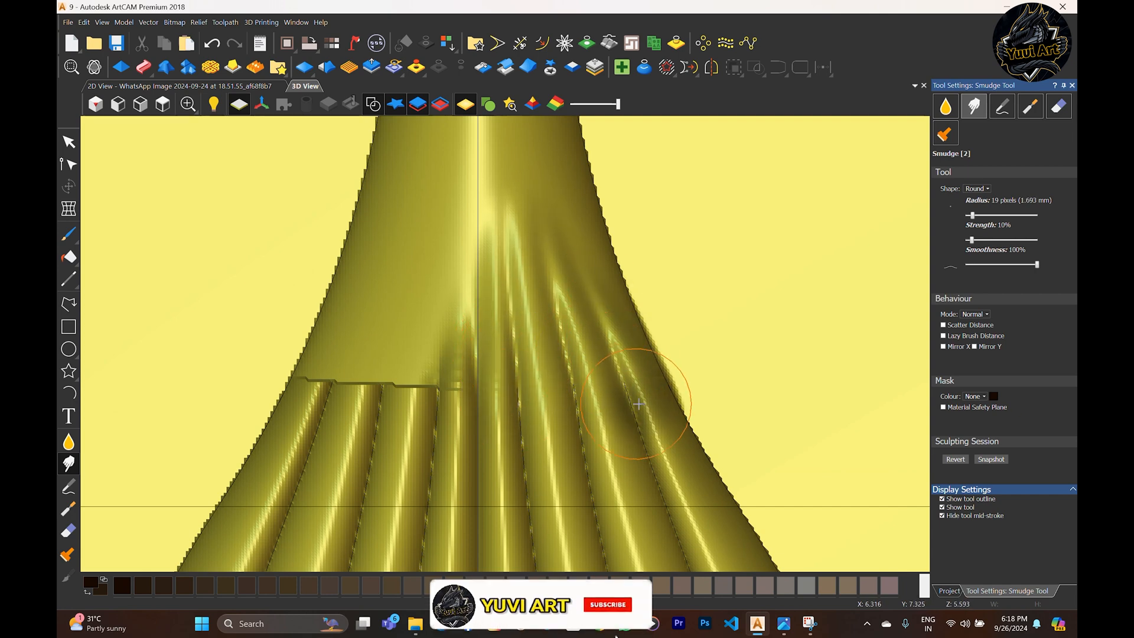
scroll(521, 410, down, 5)
scroll(521, 410, down, 3)
scroll(453, 443, up, 4)
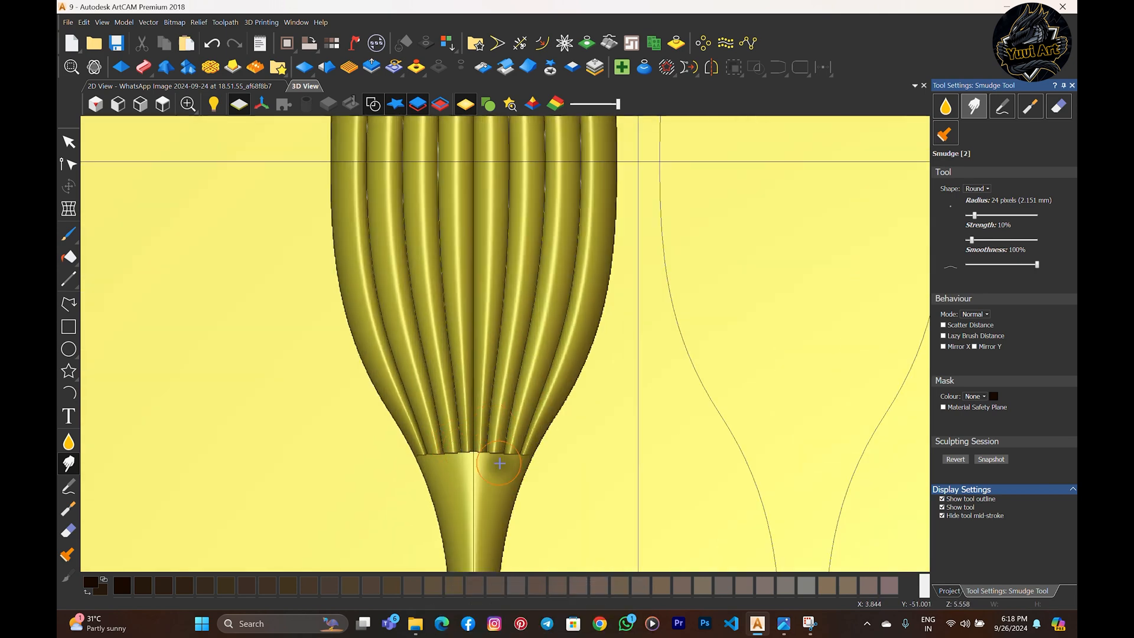
- Examine the ribbed bulge along its full length, comparing the blended and unblended groove ends
scroll(501, 356, down, 5)
scroll(497, 236, up, 3)
scroll(512, 354, down, 4)
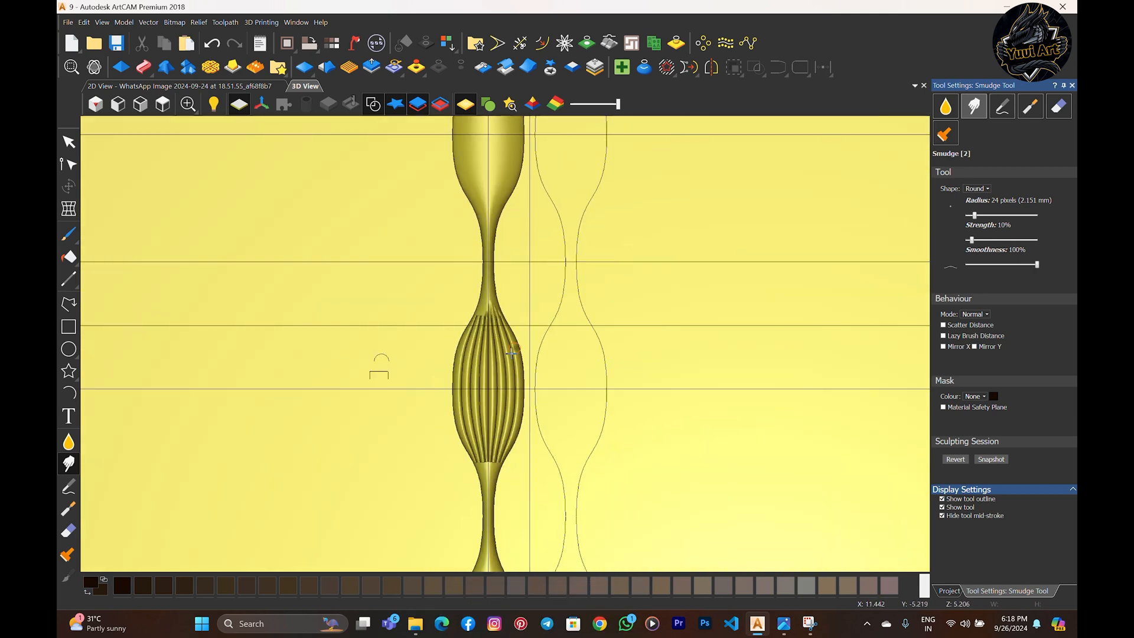
scroll(512, 354, up, 3)
scroll(503, 353, up, 3)
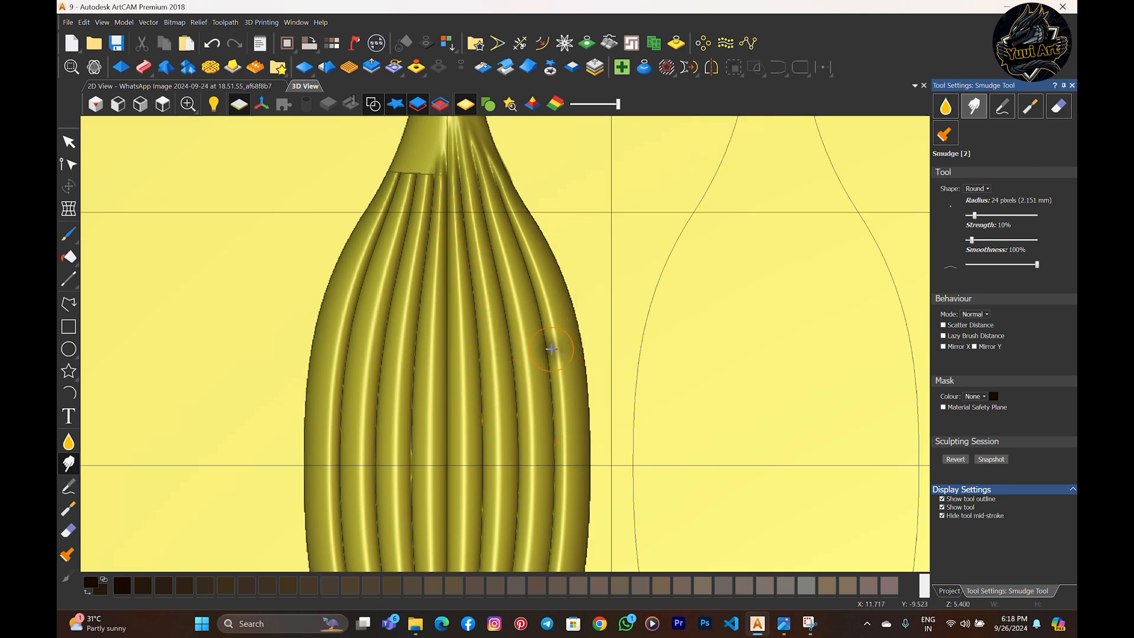
scroll(552, 349, down, 4)
scroll(482, 291, up, 3)
scroll(514, 290, up, 2)
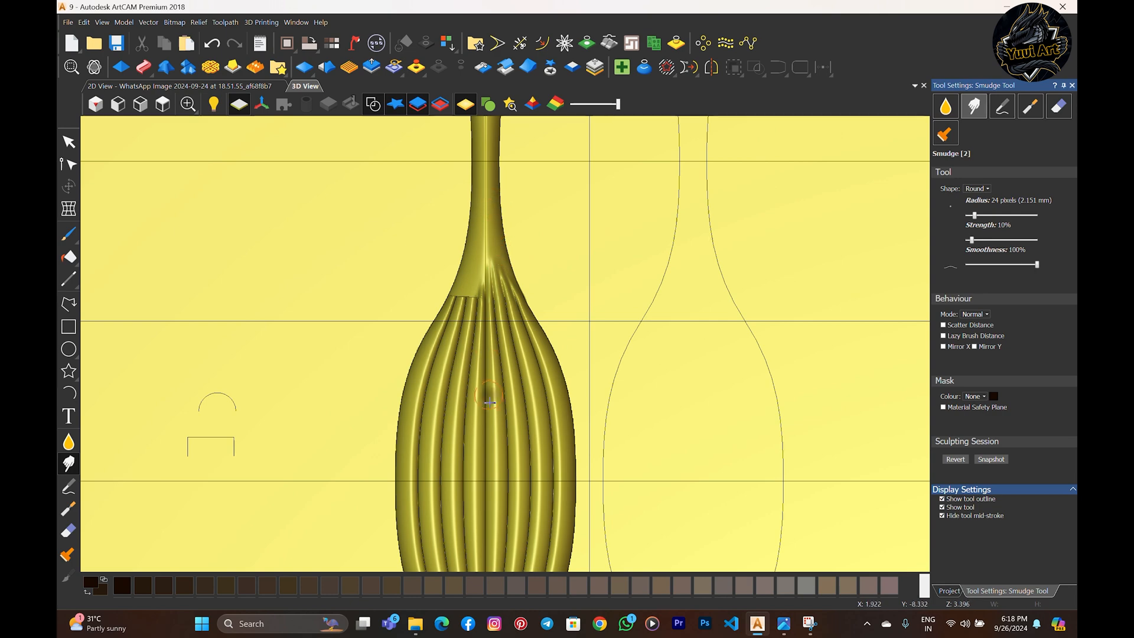
scroll(520, 325, down, 3)
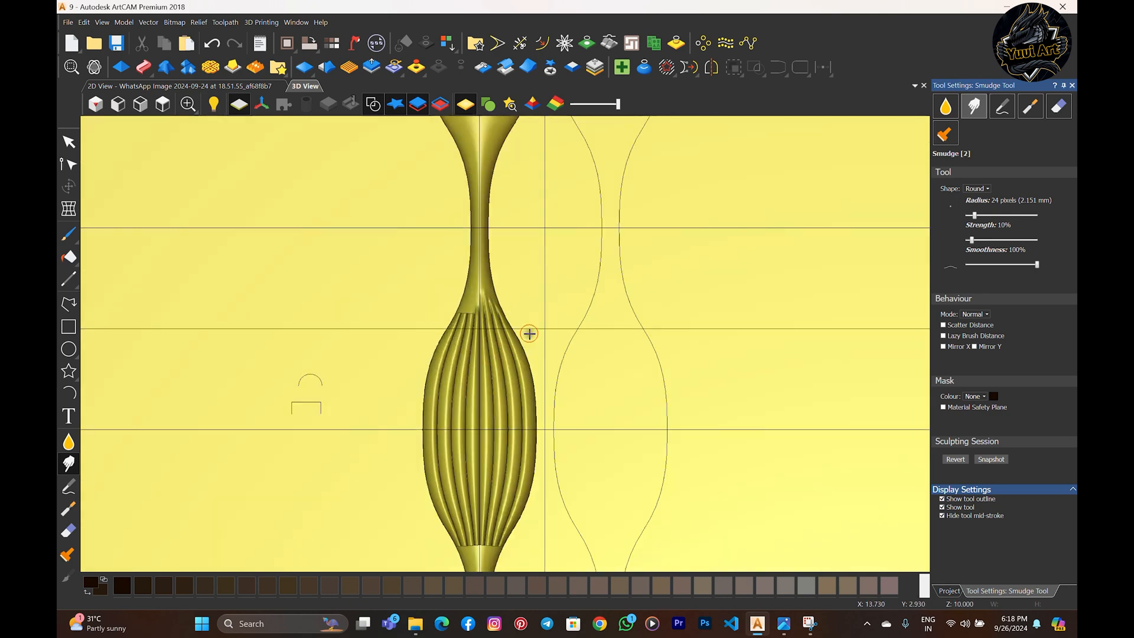
scroll(502, 369, up, 2)
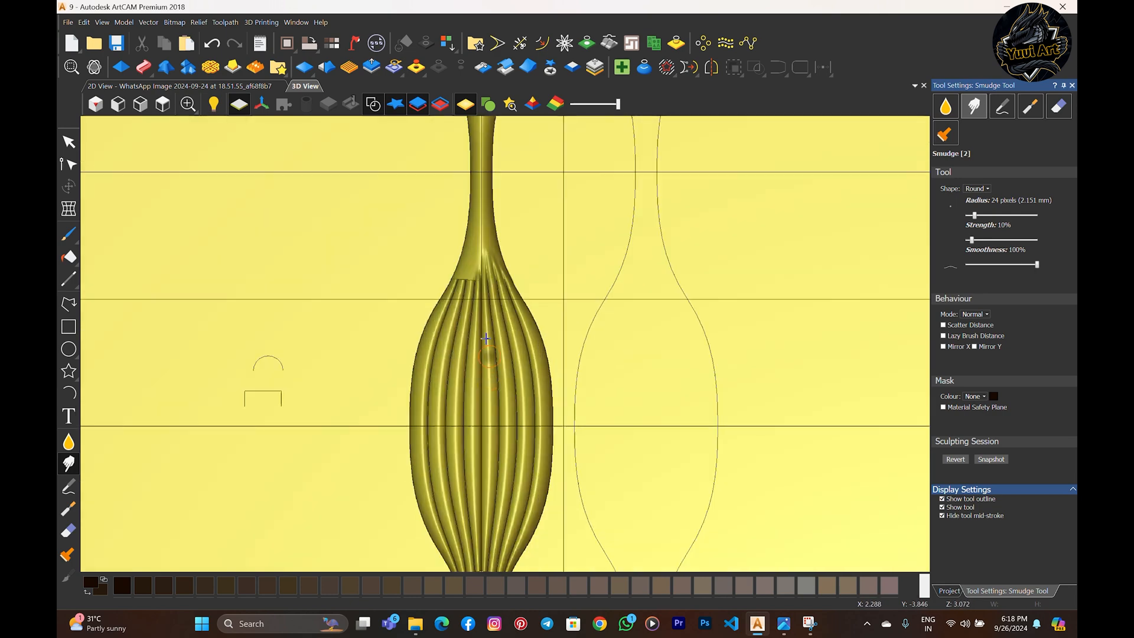
scroll(493, 278, up, 2)
scroll(474, 211, up, 2)
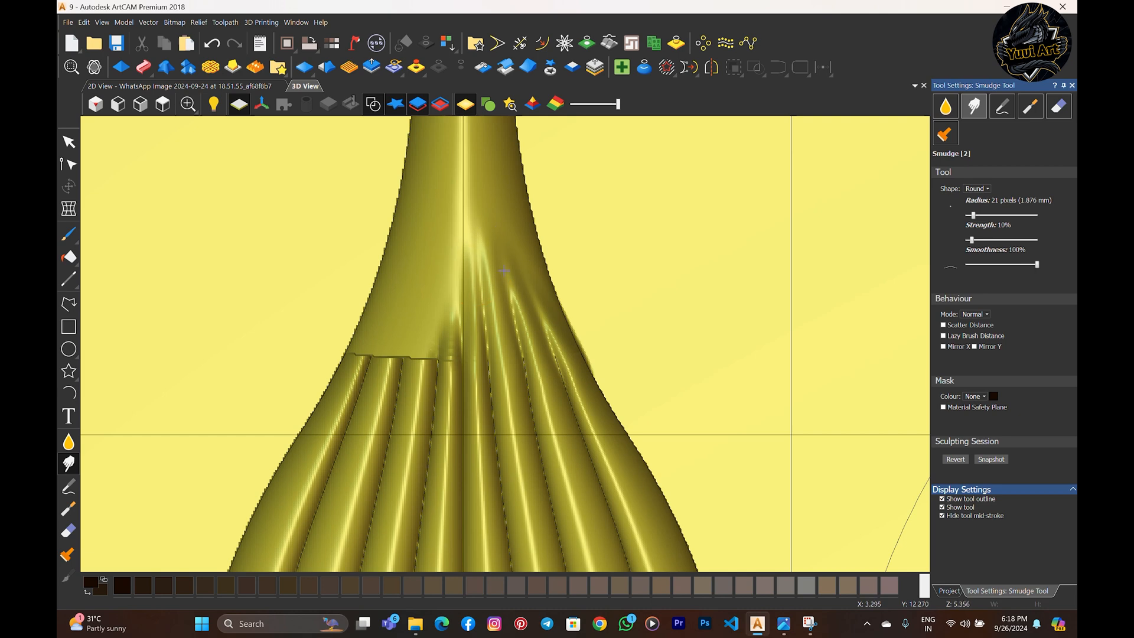
- Smudge the rightmost groove ends into the column's neck once more and leave the Smudge tool
mouse_move(504, 271)
mouse_down()
mouse_move(544, 340)
mouse_move(556, 319)
mouse_move(588, 384)
mouse_move(542, 331)
mouse_move(558, 381)
mouse_up()
scroll(537, 398, down, 11)
scroll(537, 398, up, 2)
click(69, 141)
scroll(600, 411, down, 4)
scroll(526, 404, up, 3)
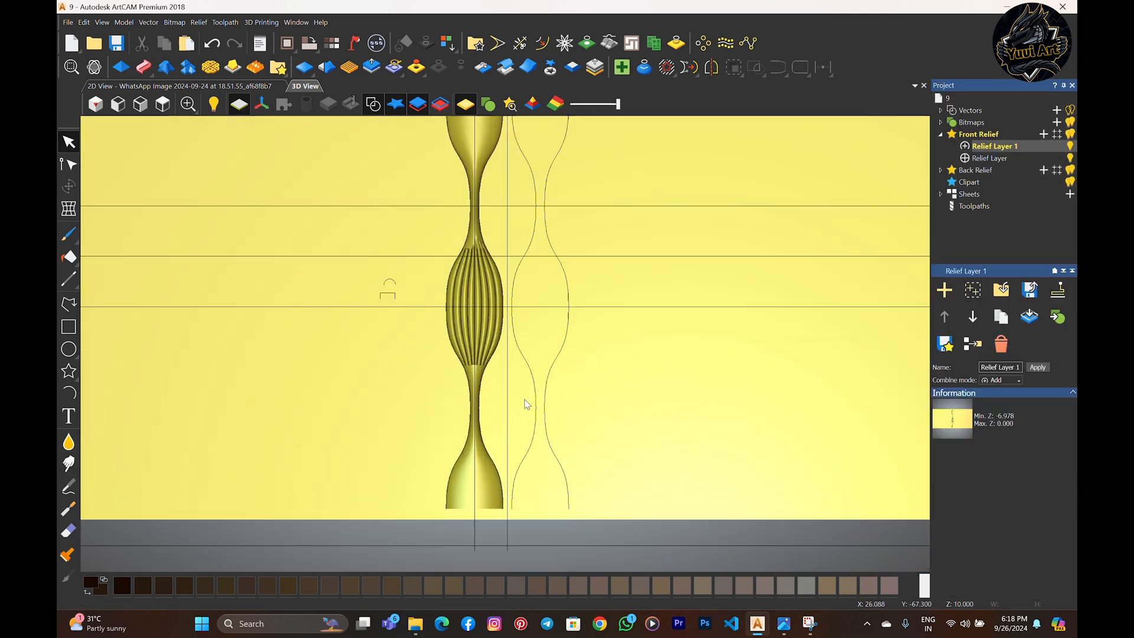
- Join the segments of the nearest wavy curve beside the column into one vector with a 0.025 mm tolerance
click(534, 376)
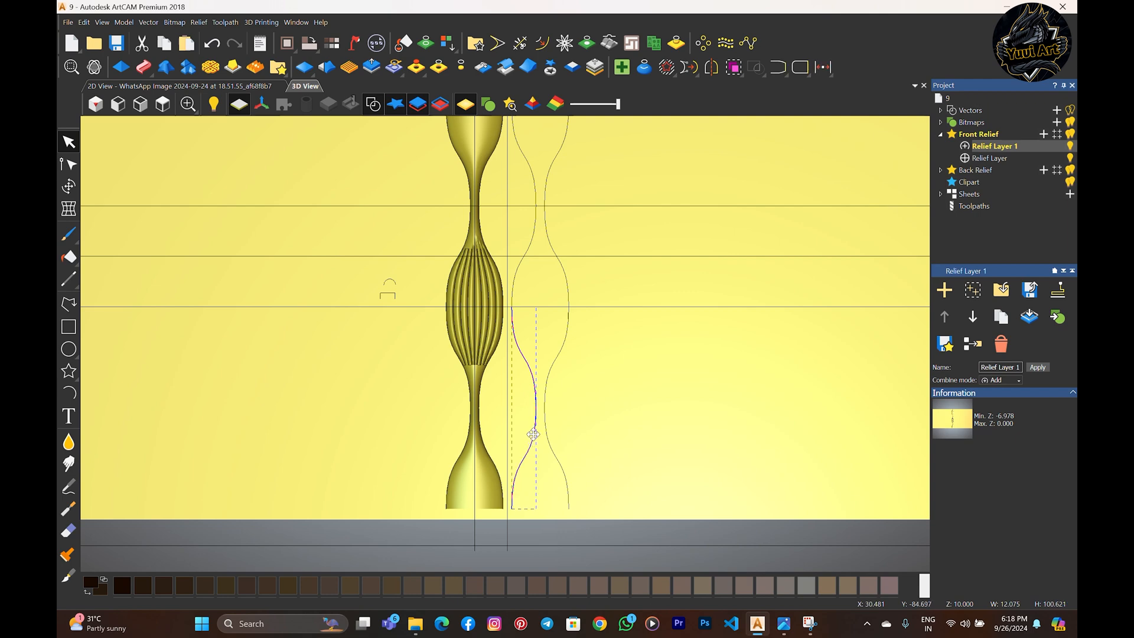
middle_drag(537, 148, 530, 273)
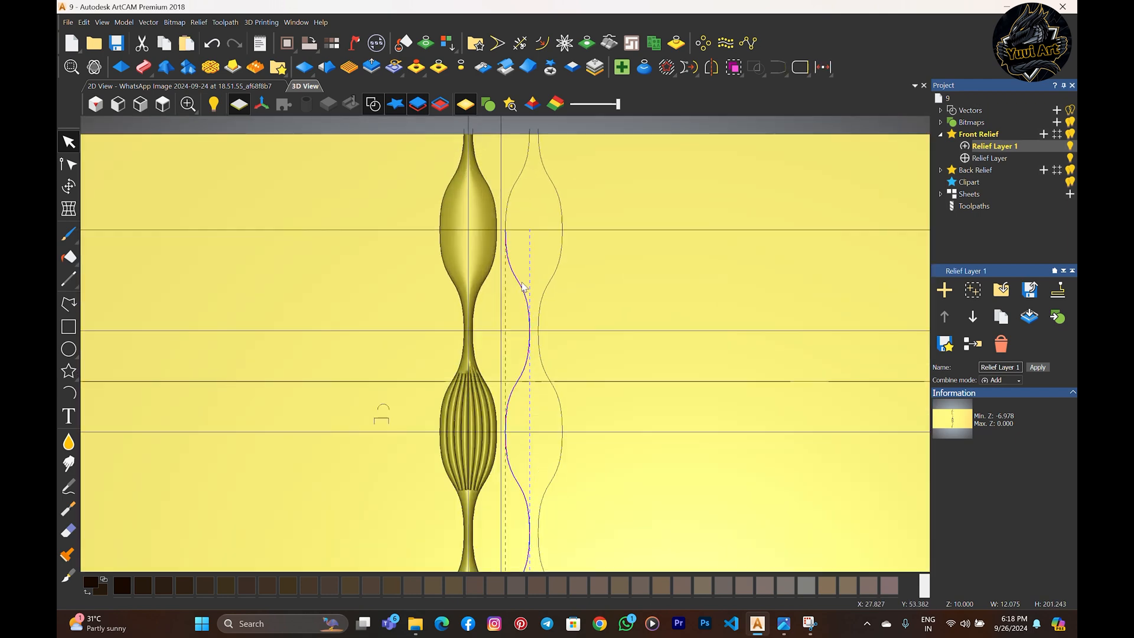
shift+click(517, 182)
key(j)
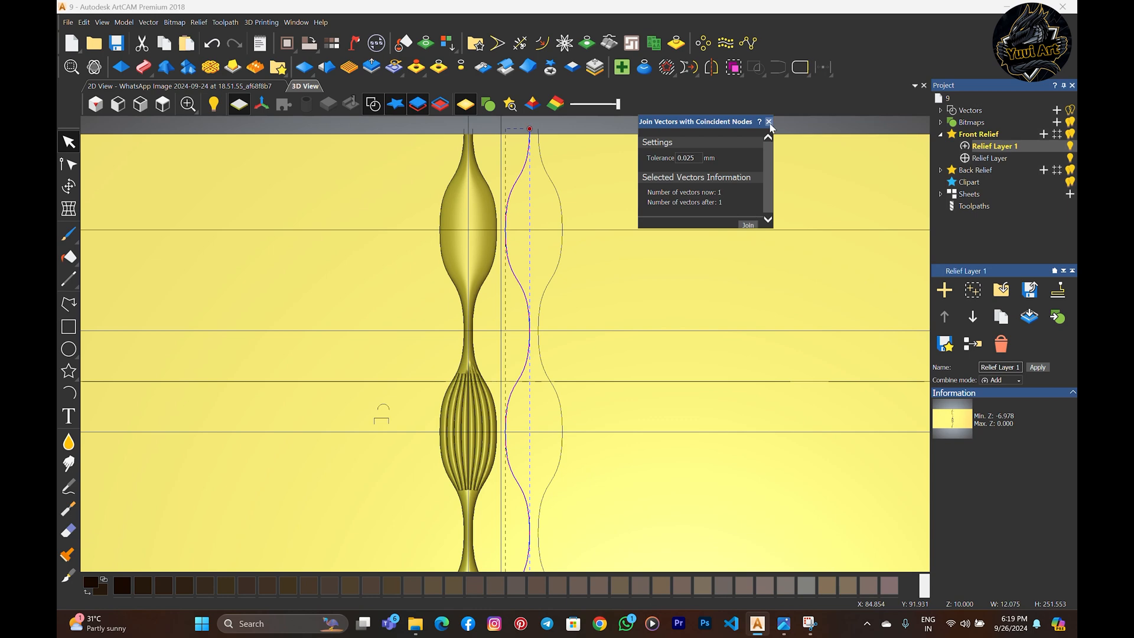
click(769, 123)
click(572, 366)
middle_drag(519, 348, 561, 314)
scroll(559, 318, up, 2)
middle_drag(541, 353, 537, 348)
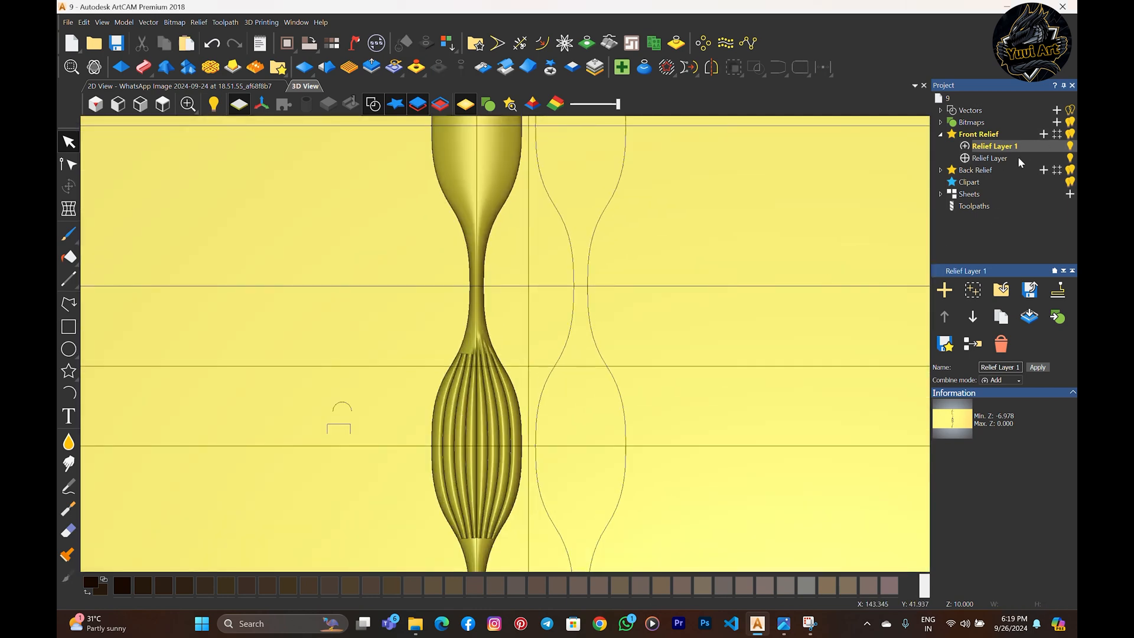
- Set up a Two Rail Sweep between the column's right edge curve and the joined wavy curve, adding the arc as cross section
scroll(633, 311, down, 3)
scroll(540, 363, up, 2)
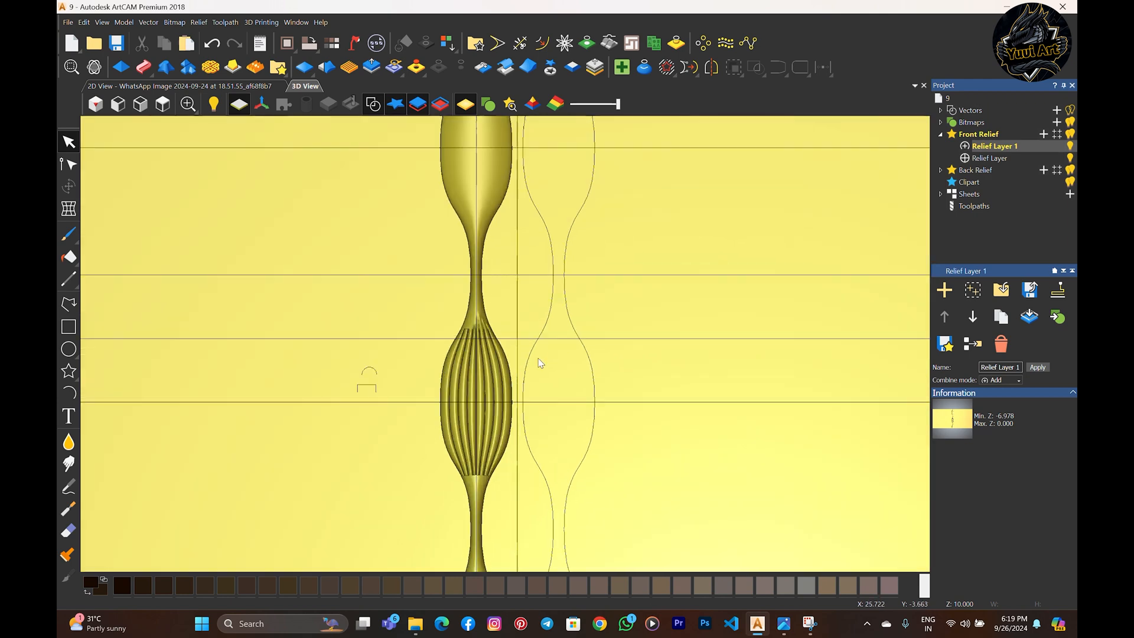
click(535, 344)
shift+click(494, 219)
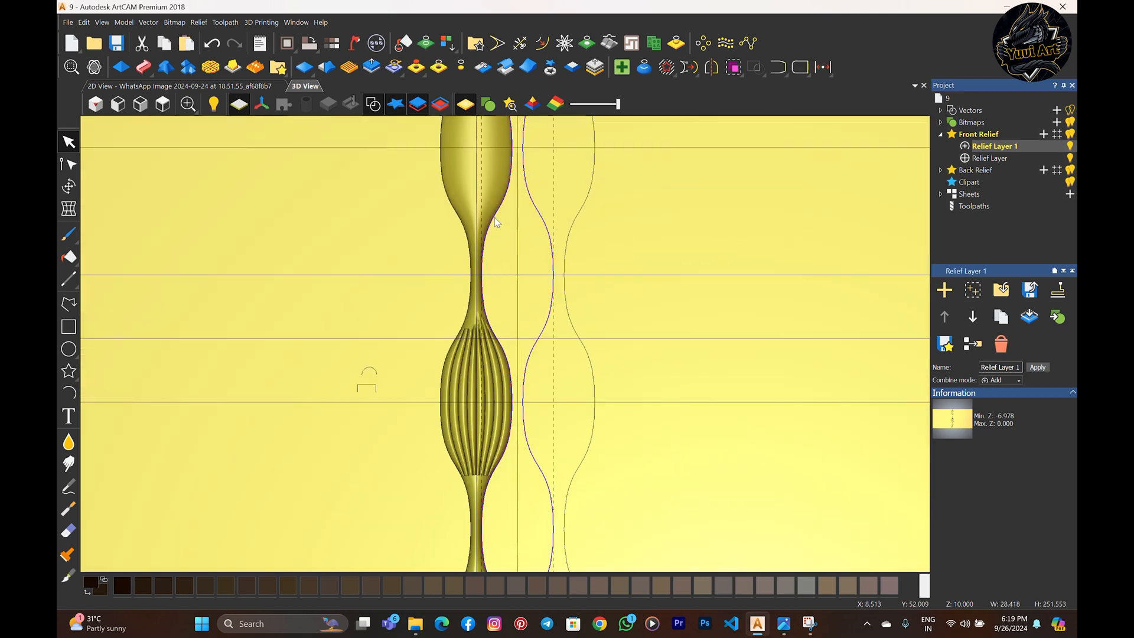
scroll(506, 341, down, 3)
scroll(525, 488, up, 1)
click(144, 68)
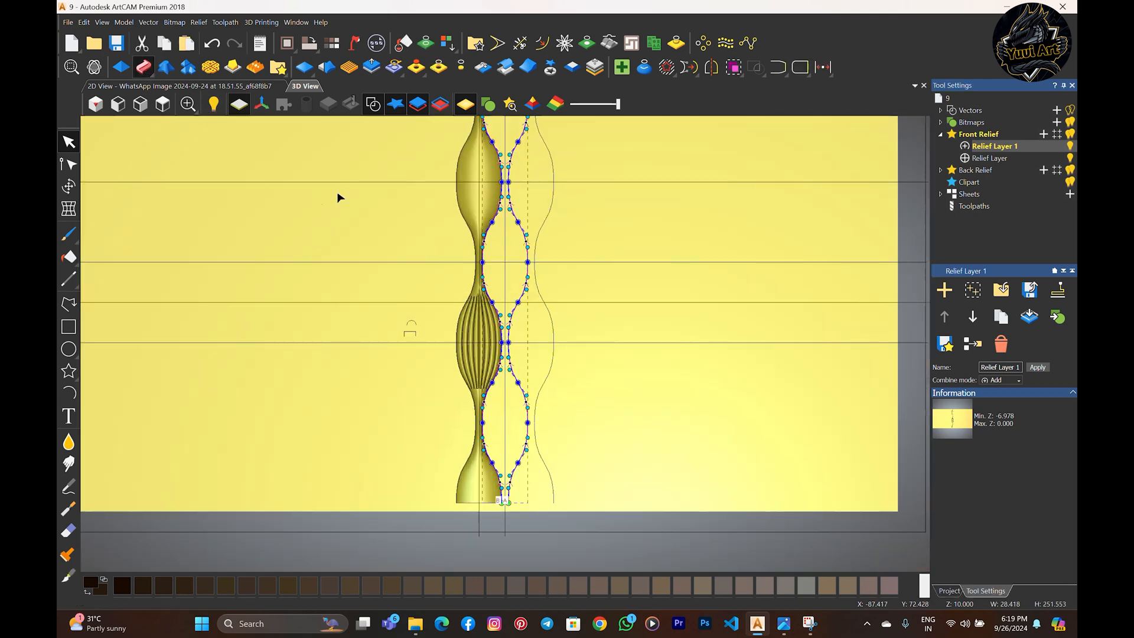
scroll(400, 314, up, 4)
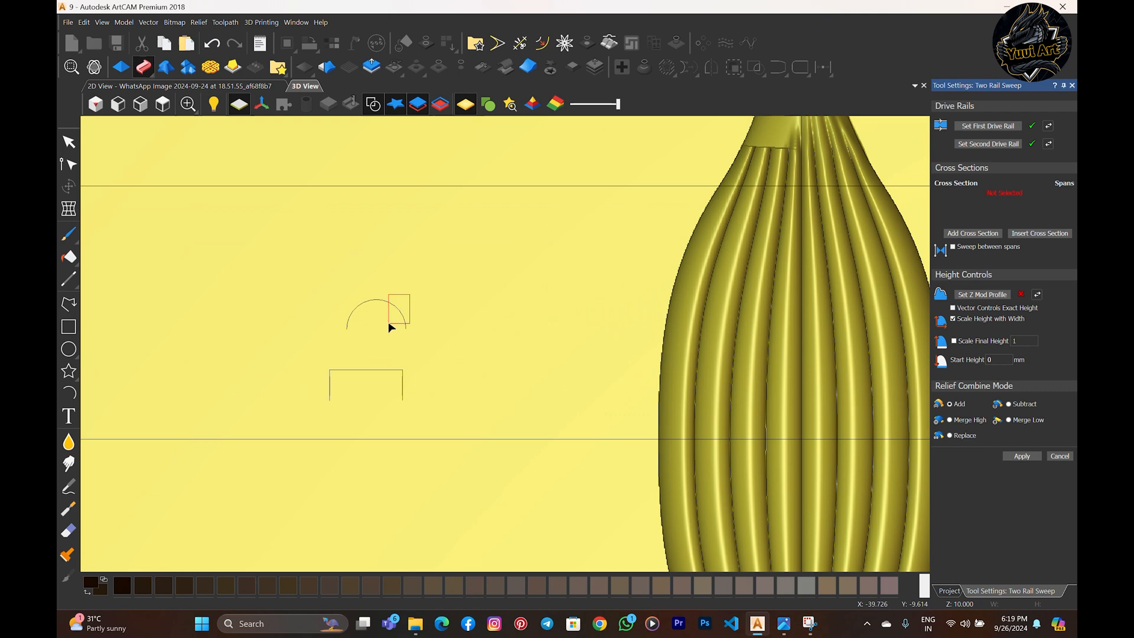
click(978, 235)
scroll(646, 398, down, 5)
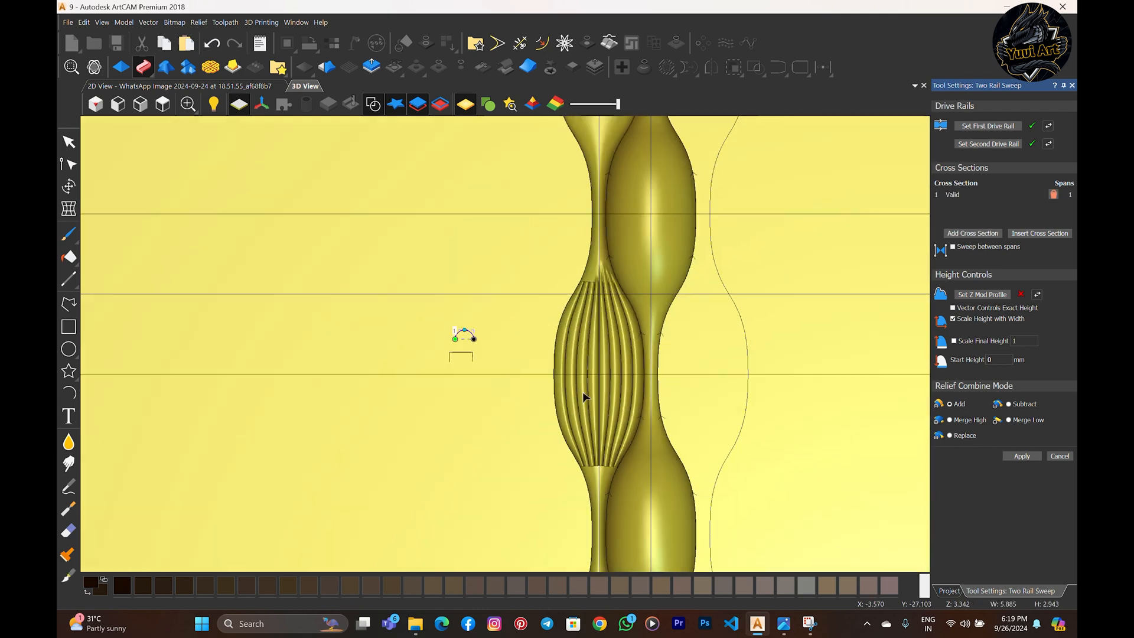
- Set the sweep to Subtract with a final height scale of 5, using the rectangular profile as Z modulation with exact vector height control
click(1009, 404)
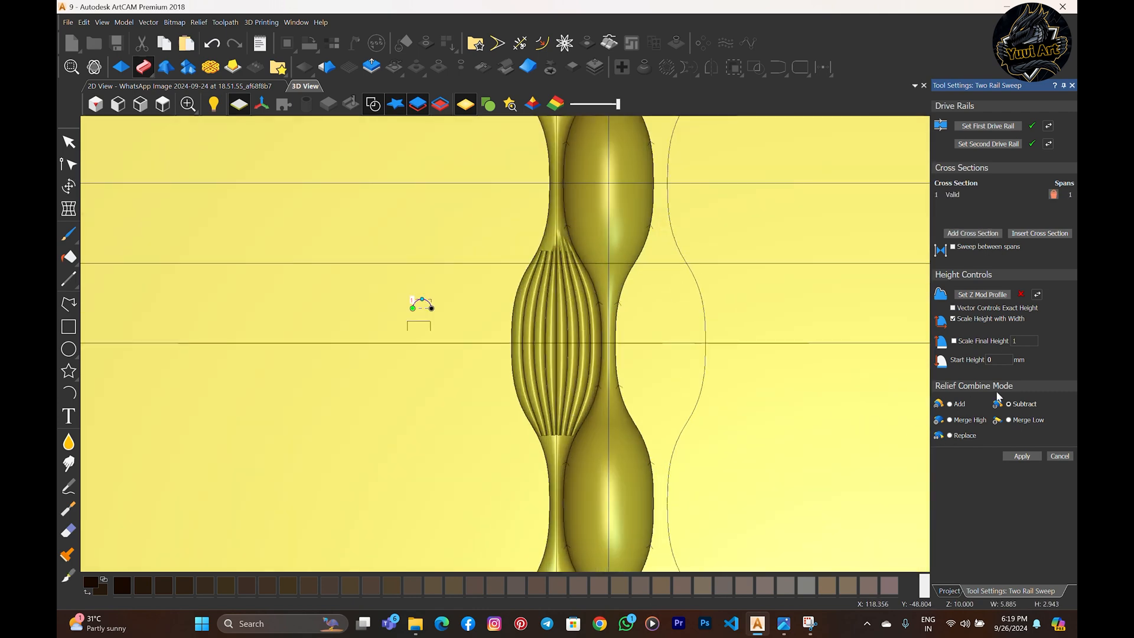
click(954, 341)
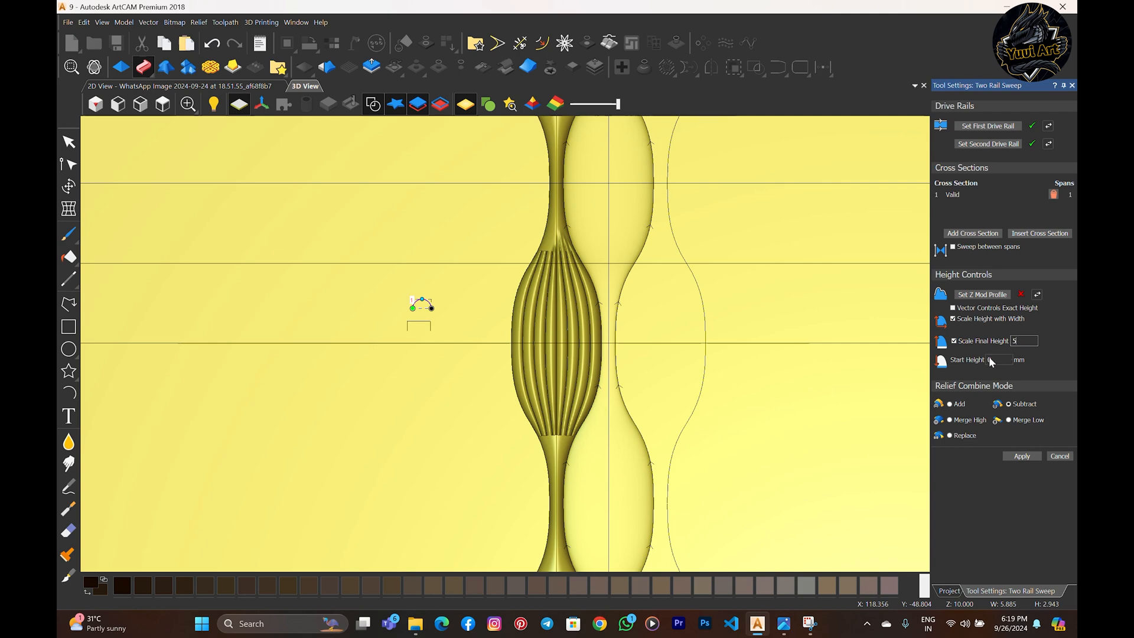
click(981, 296)
click(953, 308)
scroll(808, 333, down, 2)
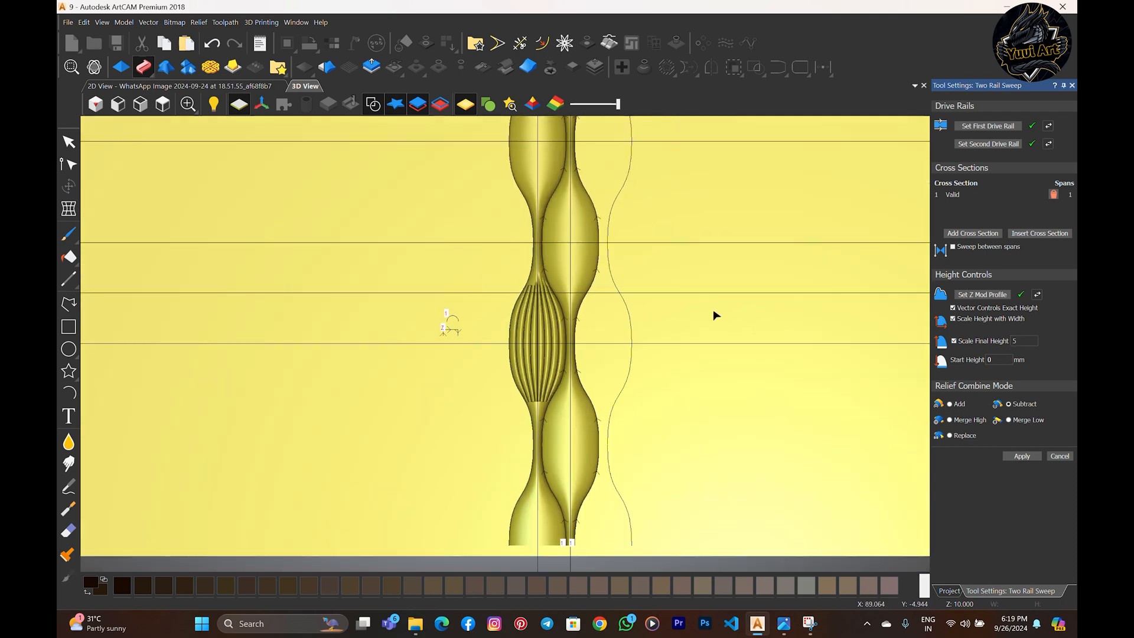
- Check the sweep preview without vectors from an angle and from the top, and apply it to Relief Layer 1
click(374, 105)
scroll(591, 283, up, 4)
drag(724, 350, 271, 211)
click(162, 104)
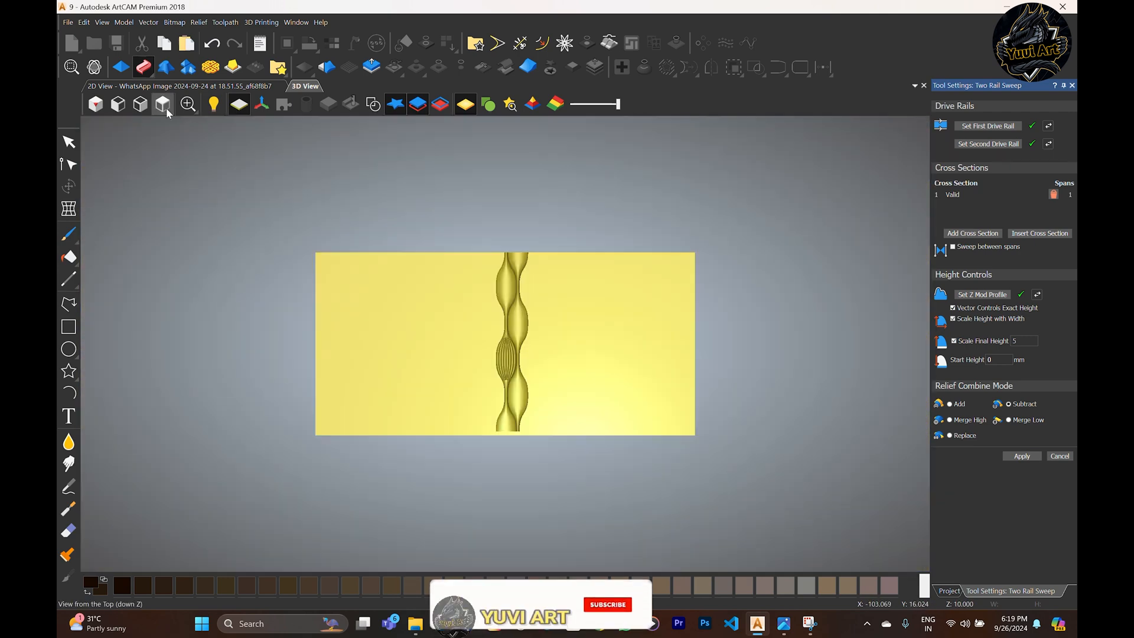
scroll(520, 354, up, 5)
click(1022, 456)
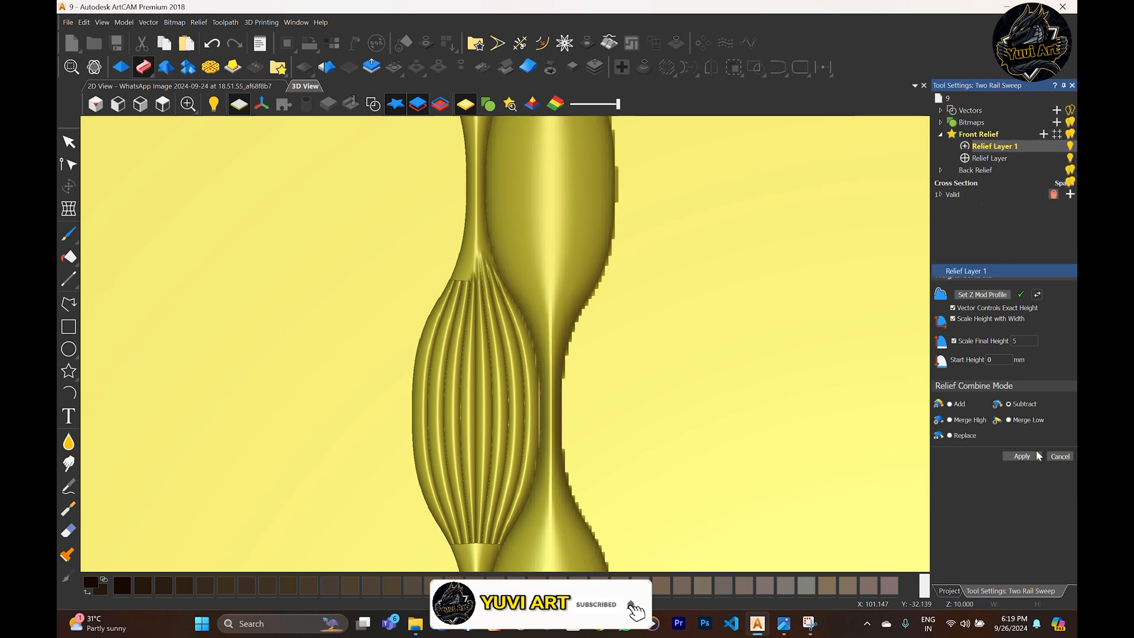
scroll(627, 260, down, 3)
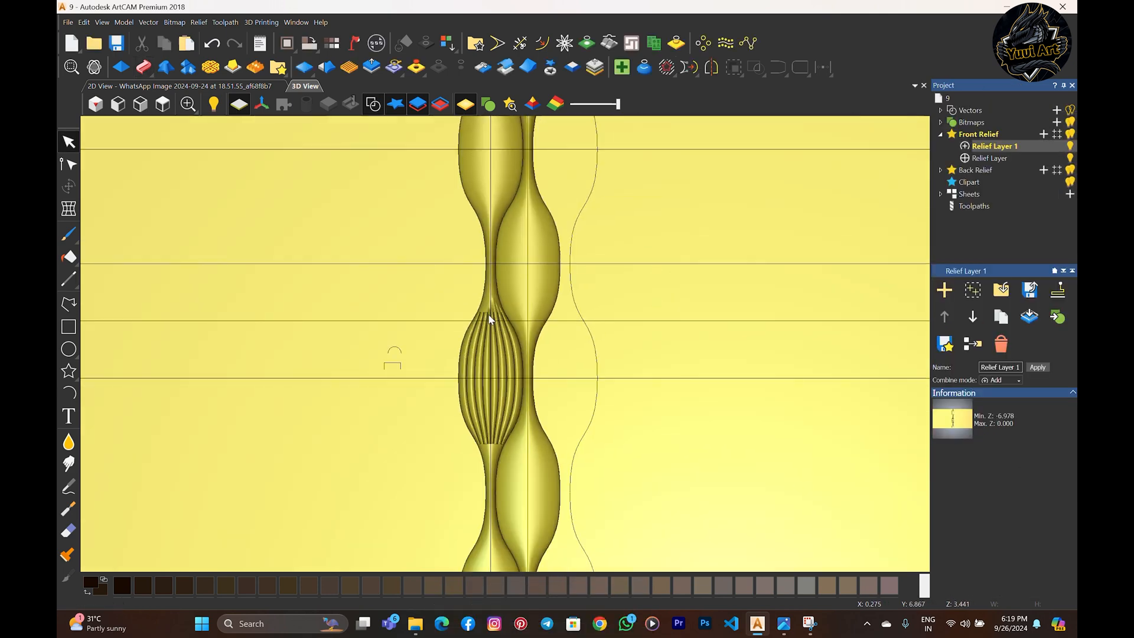
- Copy the first column's rib curves and both edge curves onto the second column, snapping them to its lower bulge
scroll(491, 322, up, 3)
drag(405, 253, 532, 489)
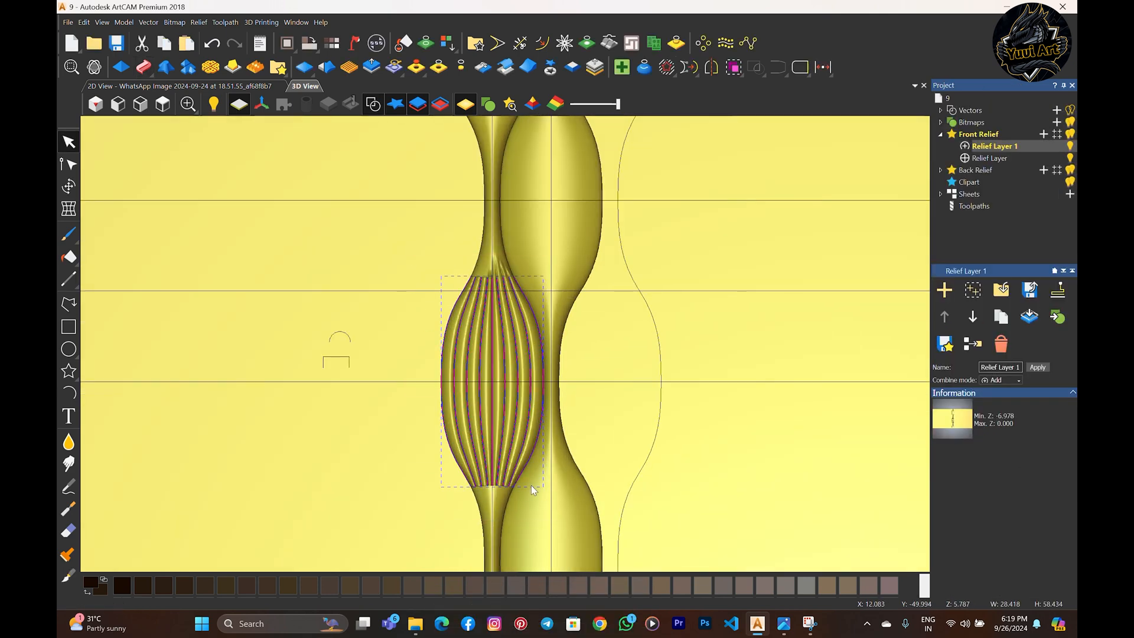
shift+click(506, 505)
shift+click(481, 511)
scroll(504, 520, down, 2)
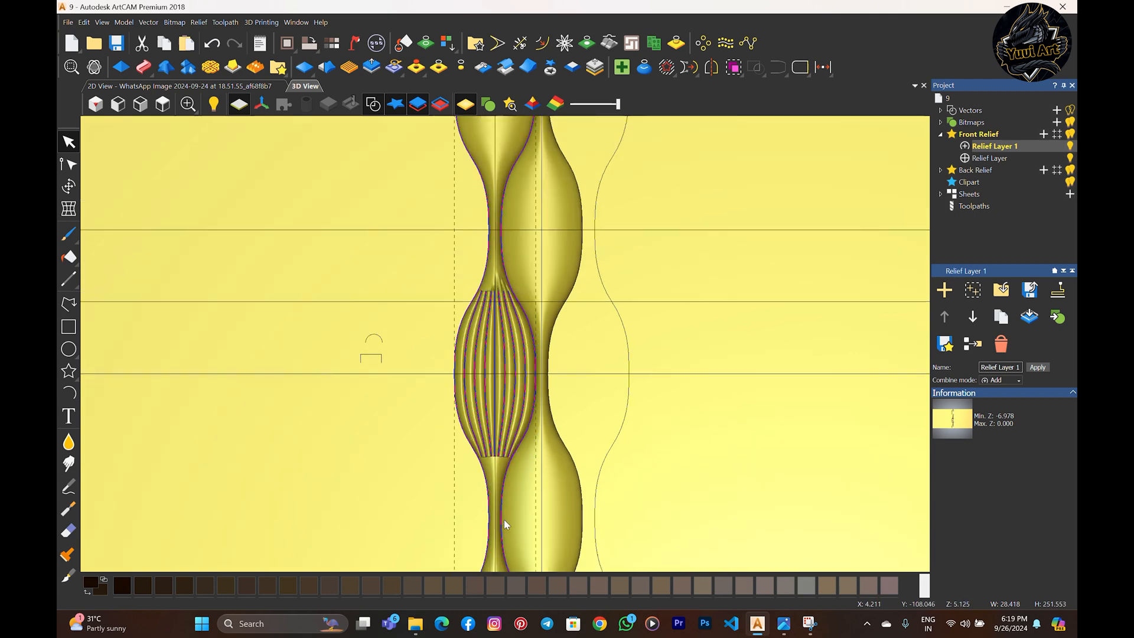
scroll(505, 519, down, 2)
scroll(514, 462, up, 1)
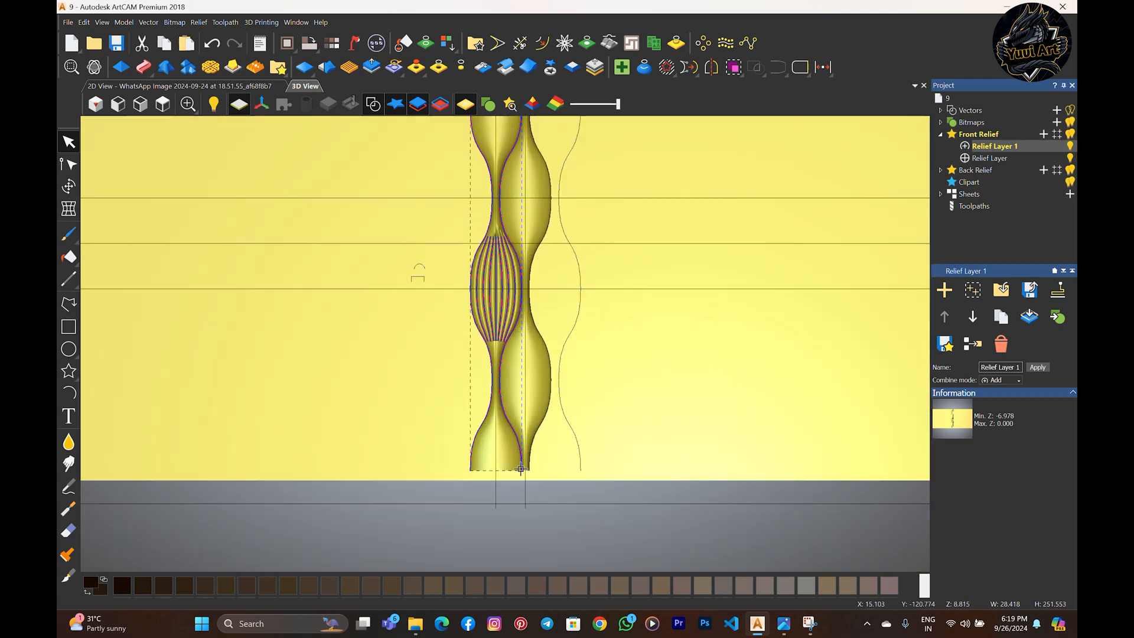
drag(521, 471, 551, 379)
scroll(552, 379, up, 6)
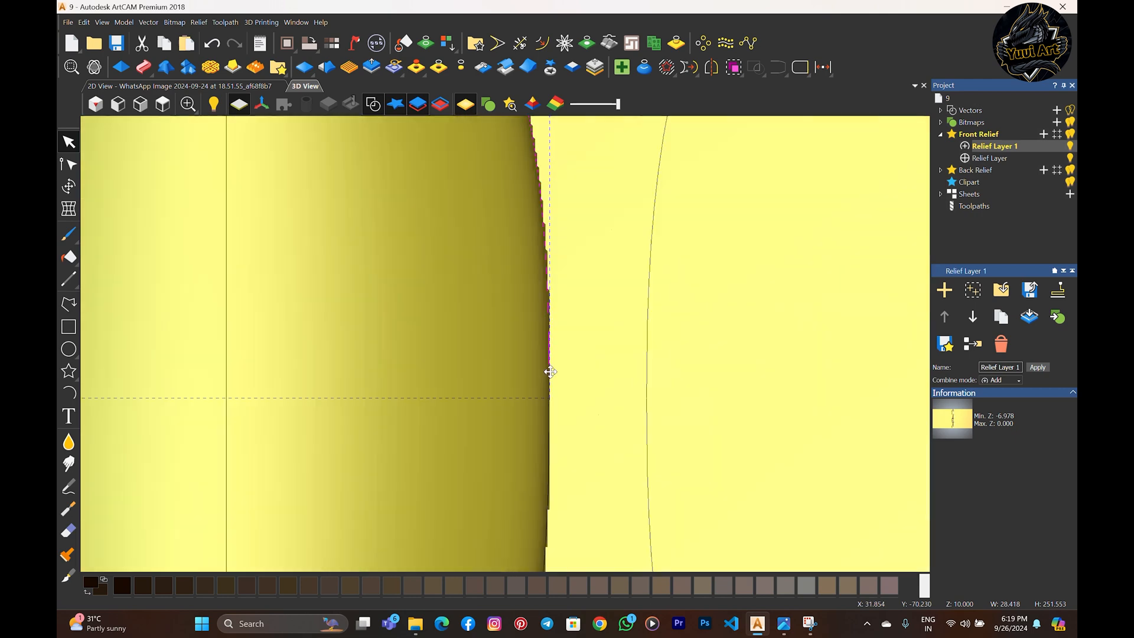
scroll(479, 263, down, 6)
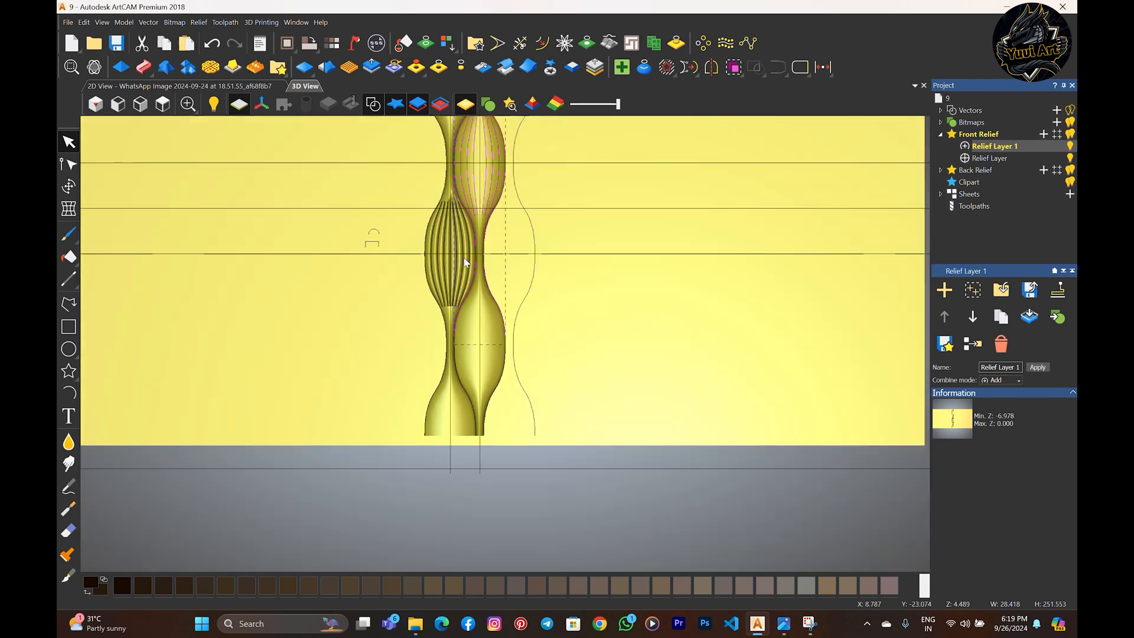
scroll(516, 243, up, 2)
scroll(557, 266, down, 7)
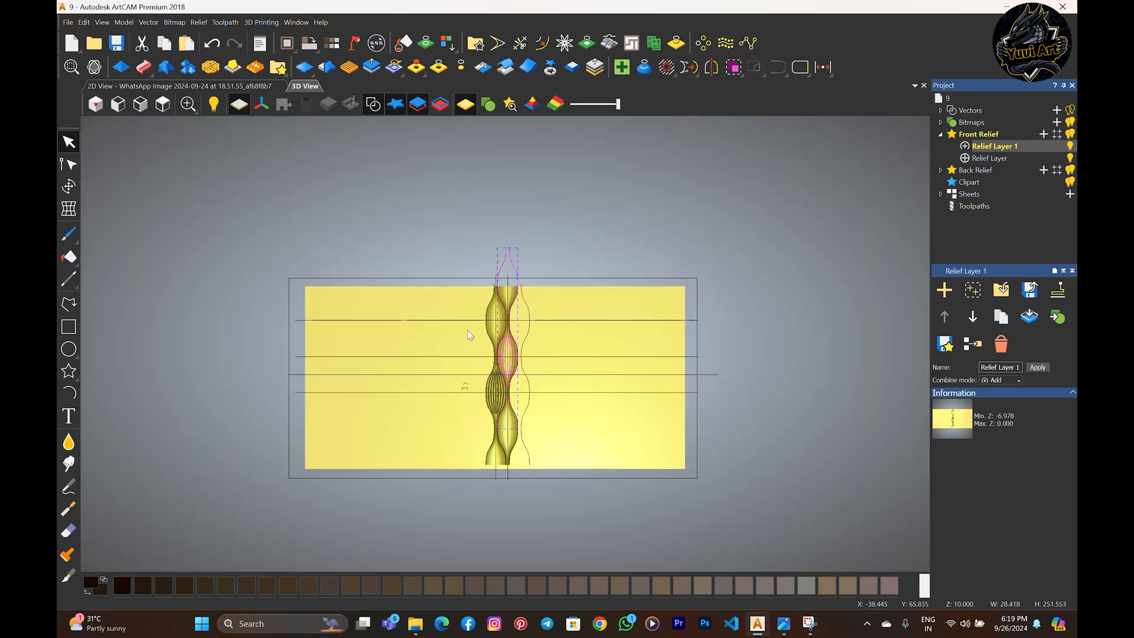
- Delete the surplus copied edge curves that extend past the relief, keeping the rib curves on the second column
scroll(518, 243, up, 4)
click(494, 301)
click(489, 304)
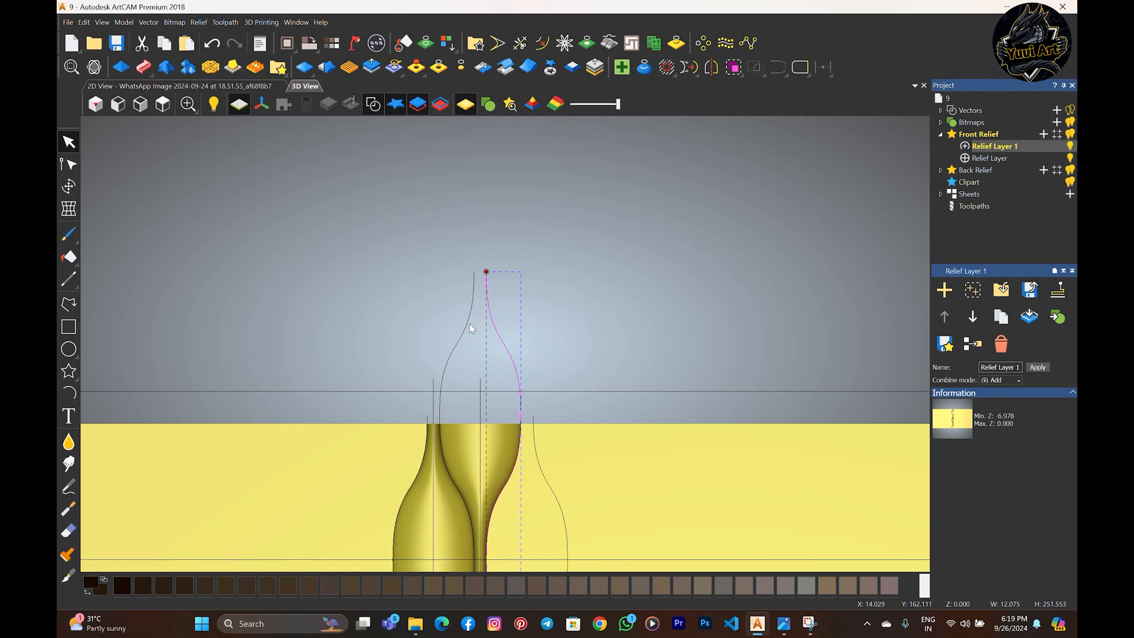
key(Delete)
scroll(473, 329, down, 4)
scroll(480, 364, up, 8)
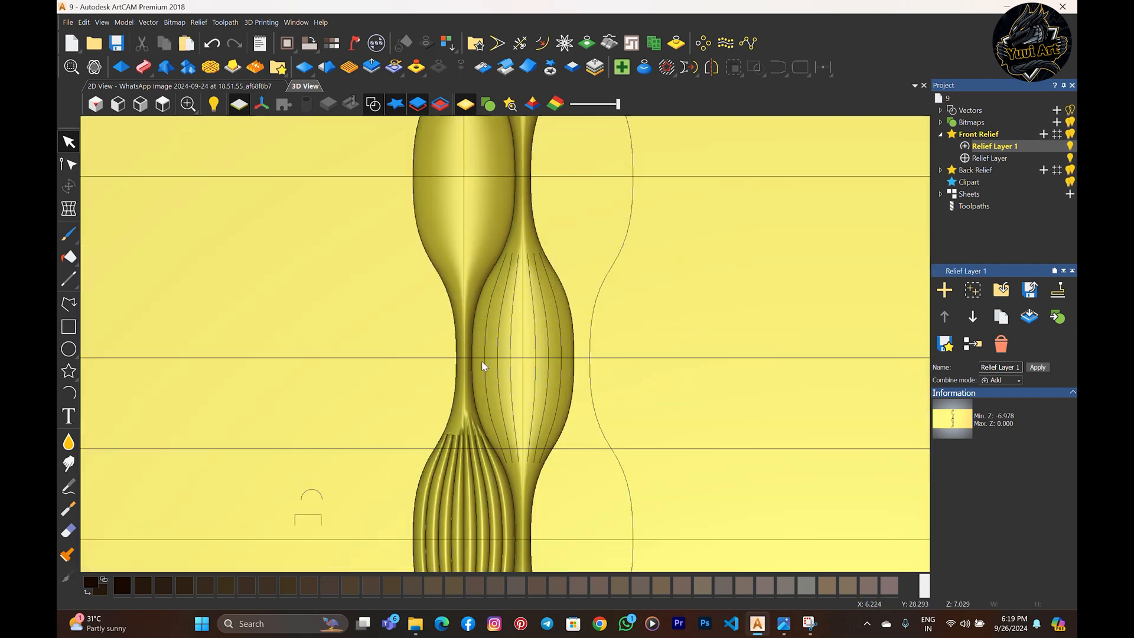
scroll(508, 414, down, 4)
scroll(545, 293, up, 4)
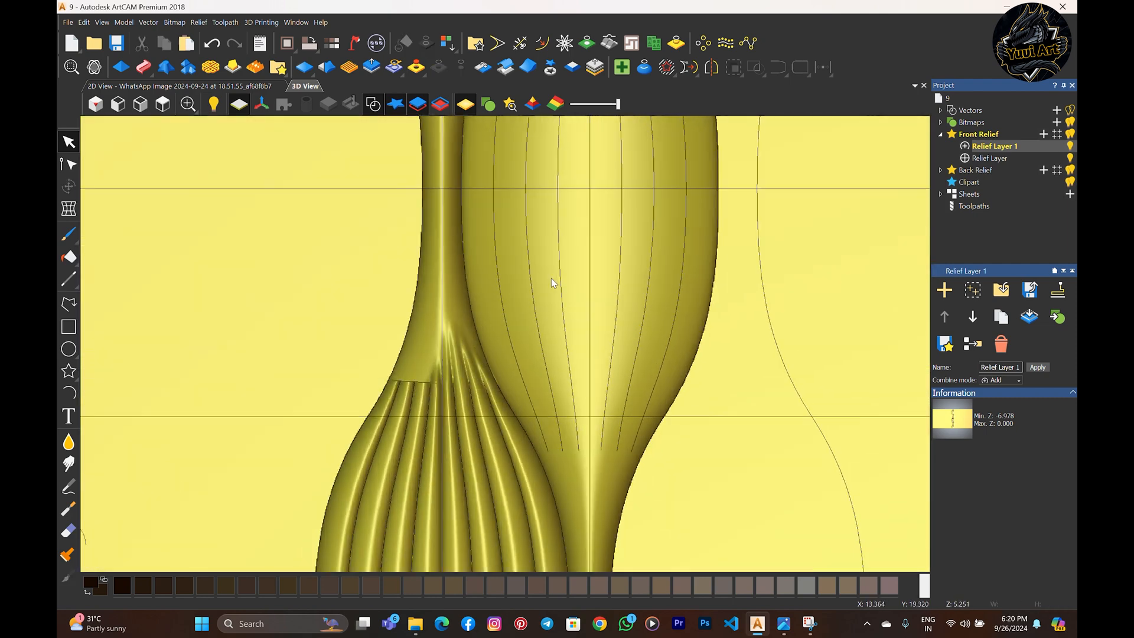
scroll(540, 378, down, 3)
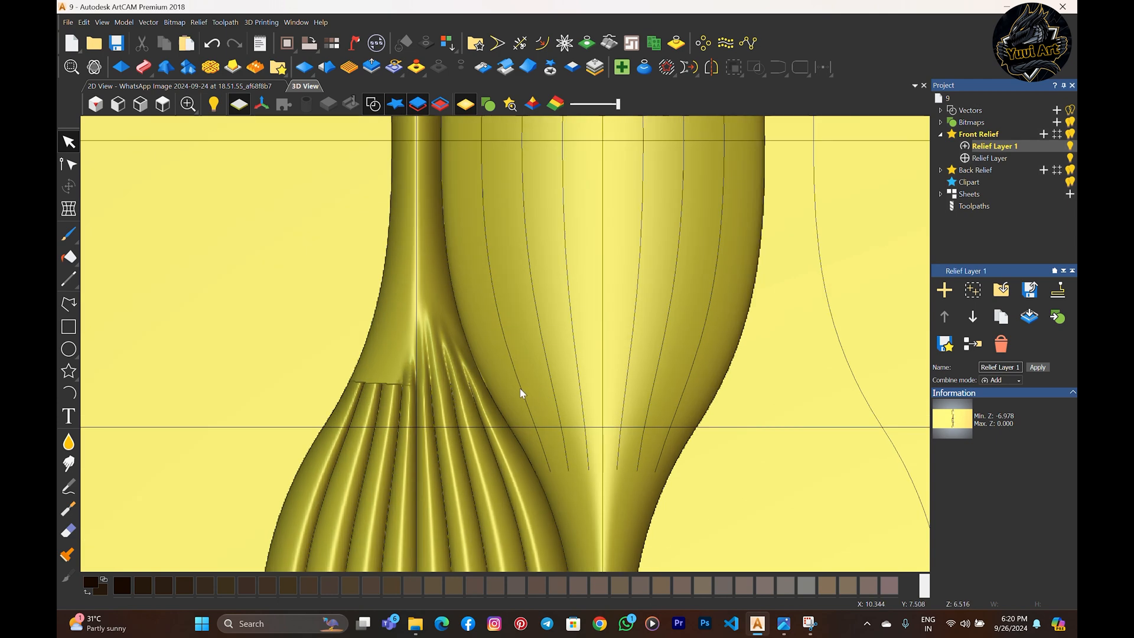
- Start a two-rail sweep along the first pair of rib curves on the second column, using the small arc as cross section
click(505, 229)
scroll(475, 293, up, 3)
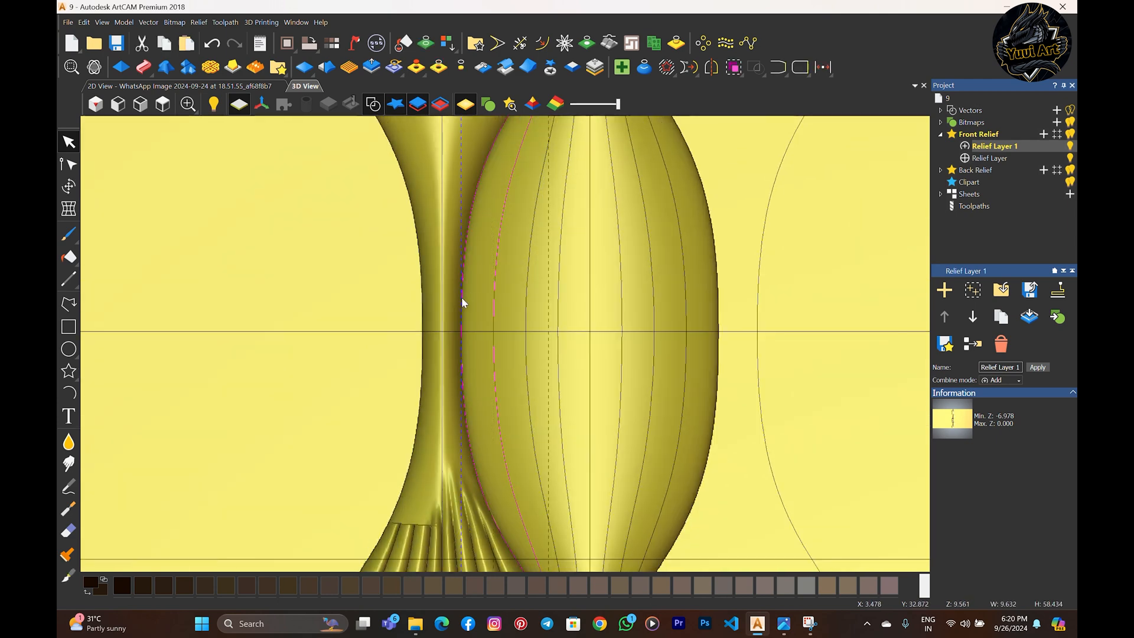
click(144, 67)
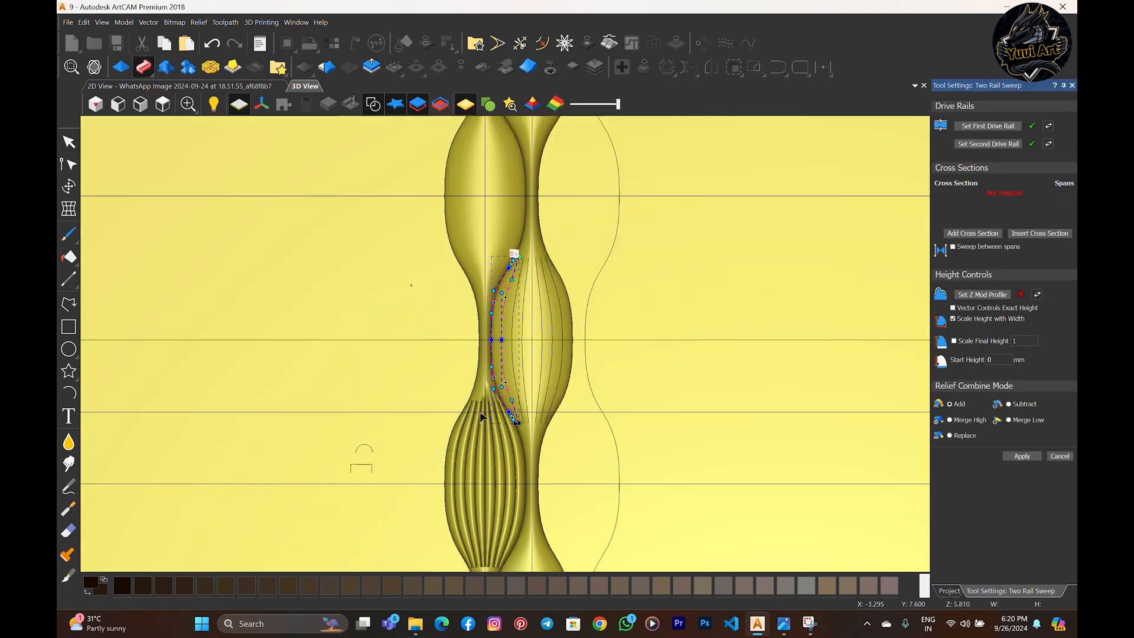
scroll(431, 395, up, 3)
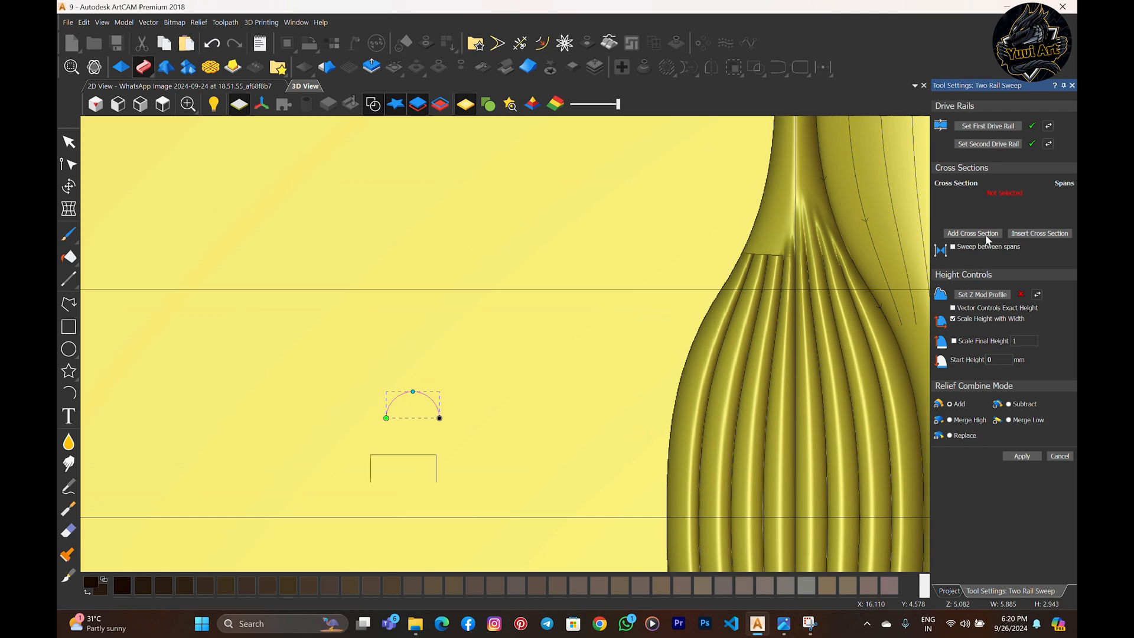
click(988, 237)
- Set the sweep to Subtract with final height scale 2, using the rectangular profile for Z modulation with exact vector height control
click(1009, 405)
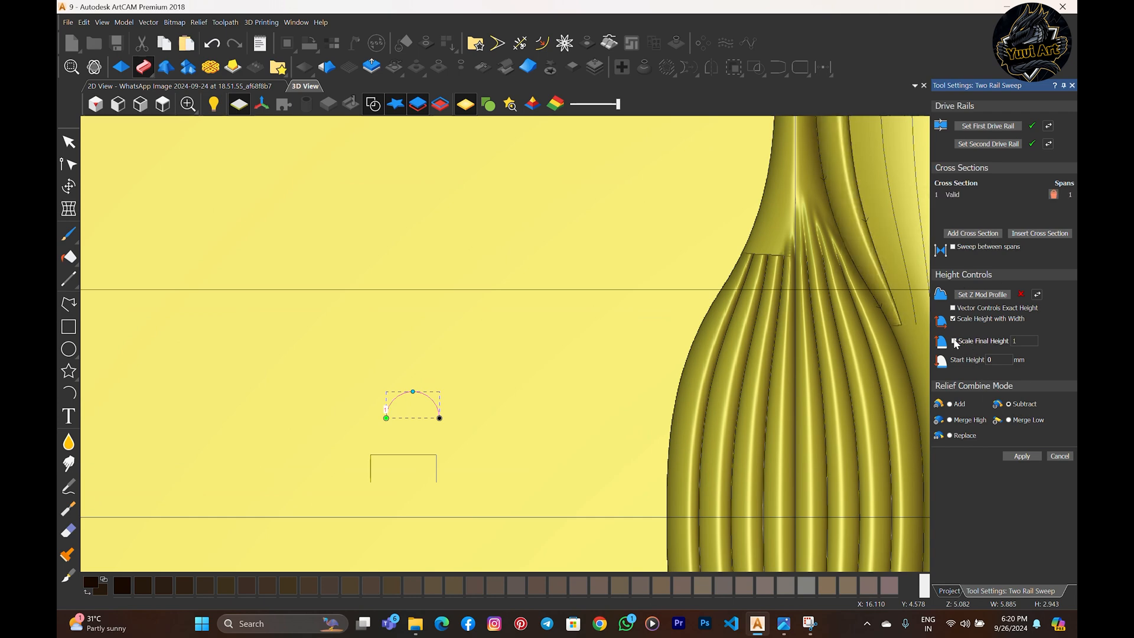
click(954, 341)
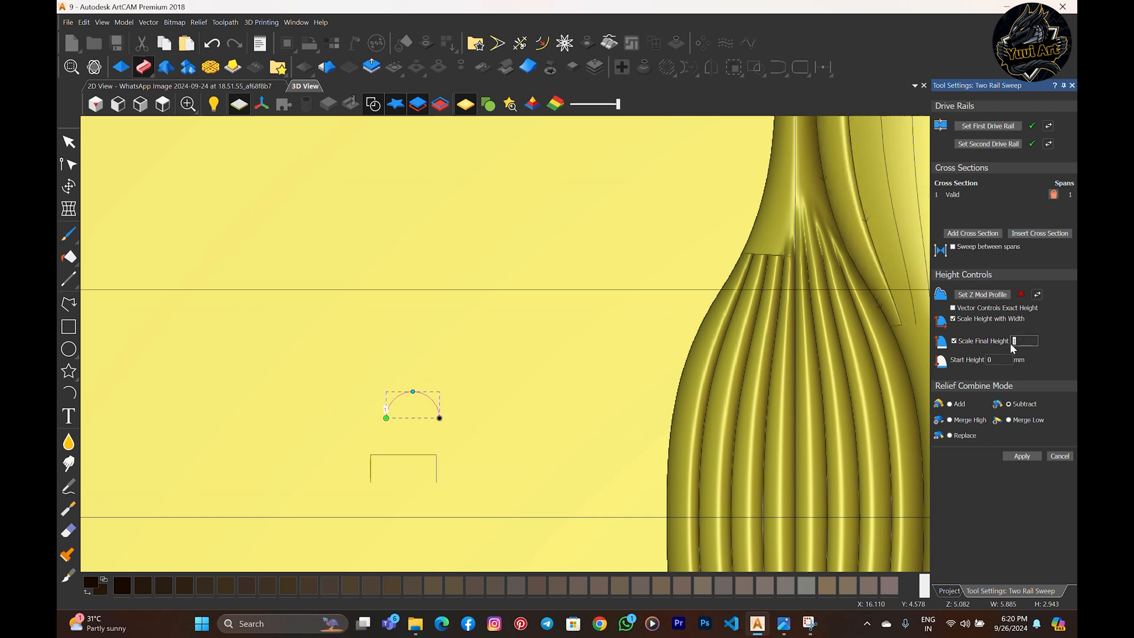
text(2)
click(993, 294)
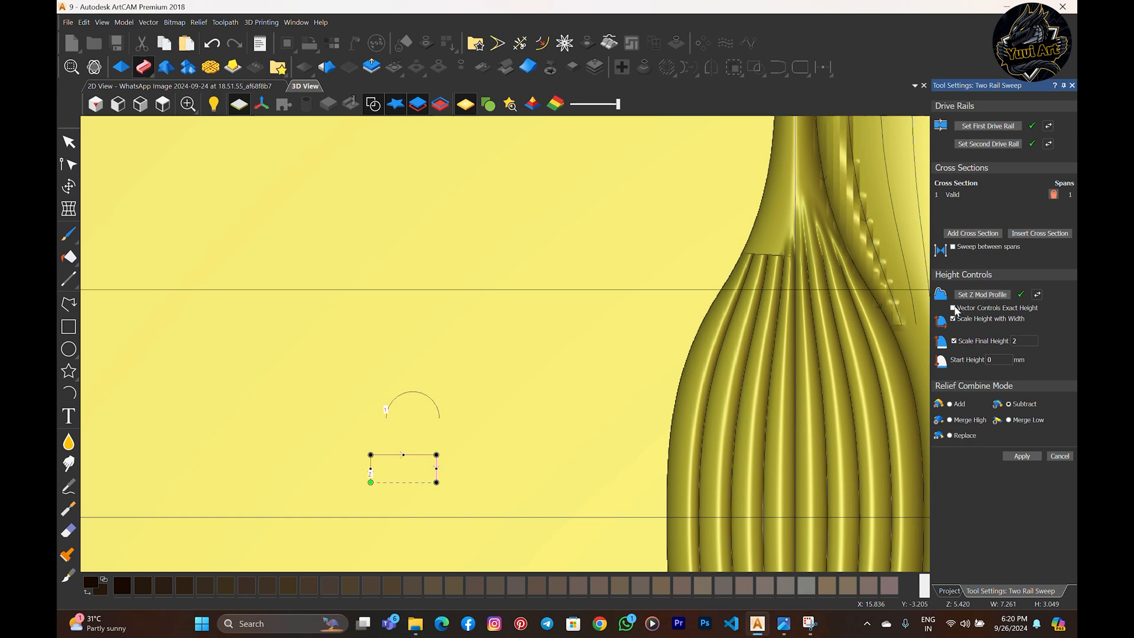
click(953, 308)
- Check the first groove's sweep preview on the second column from an angle and from the top
scroll(753, 286, down, 2)
scroll(423, 271, up, 3)
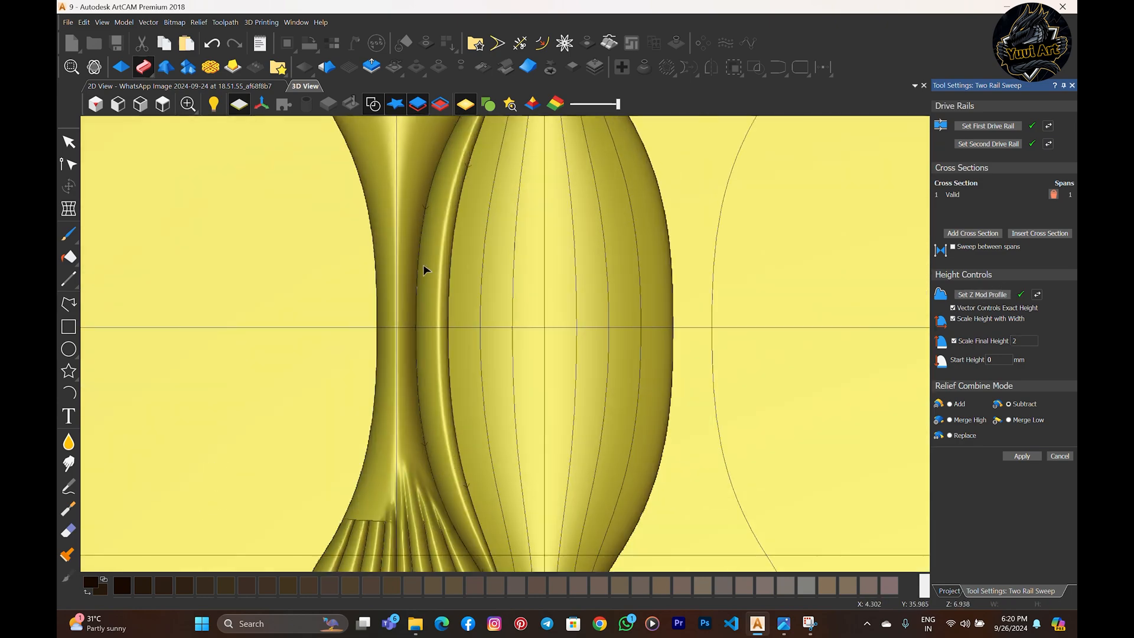
drag(423, 270, 529, 319)
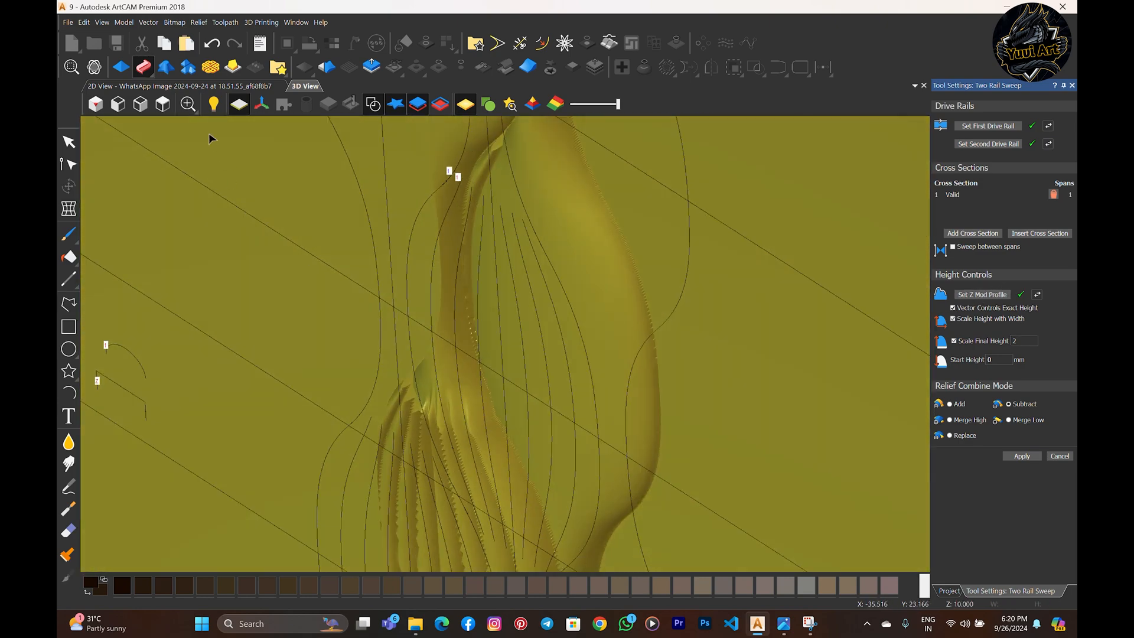
click(140, 105)
click(163, 105)
- Assign the next pair of rib curves as drive rails, reverse the second rail and apply the second groove's subtractive sweep
scroll(500, 311, up, 3)
scroll(500, 311, up, 5)
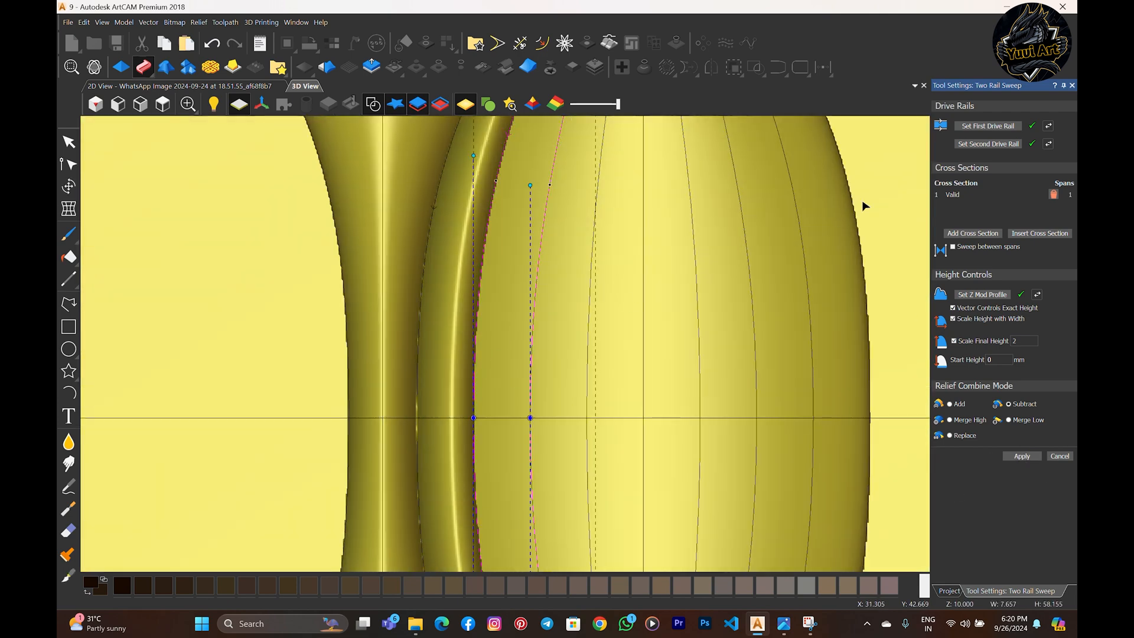
click(979, 129)
scroll(505, 345, down, 3)
scroll(536, 387, up, 1)
click(1047, 144)
click(1022, 456)
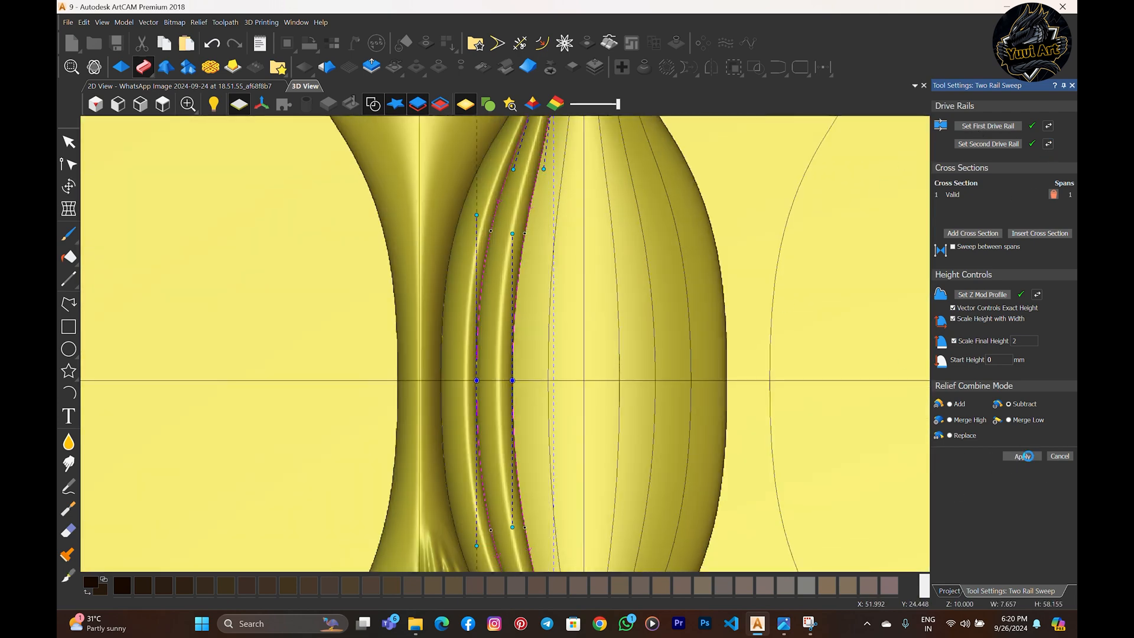
- Sweep and apply the following two subtractive grooves up to the second column's centre line
click(514, 334)
click(989, 129)
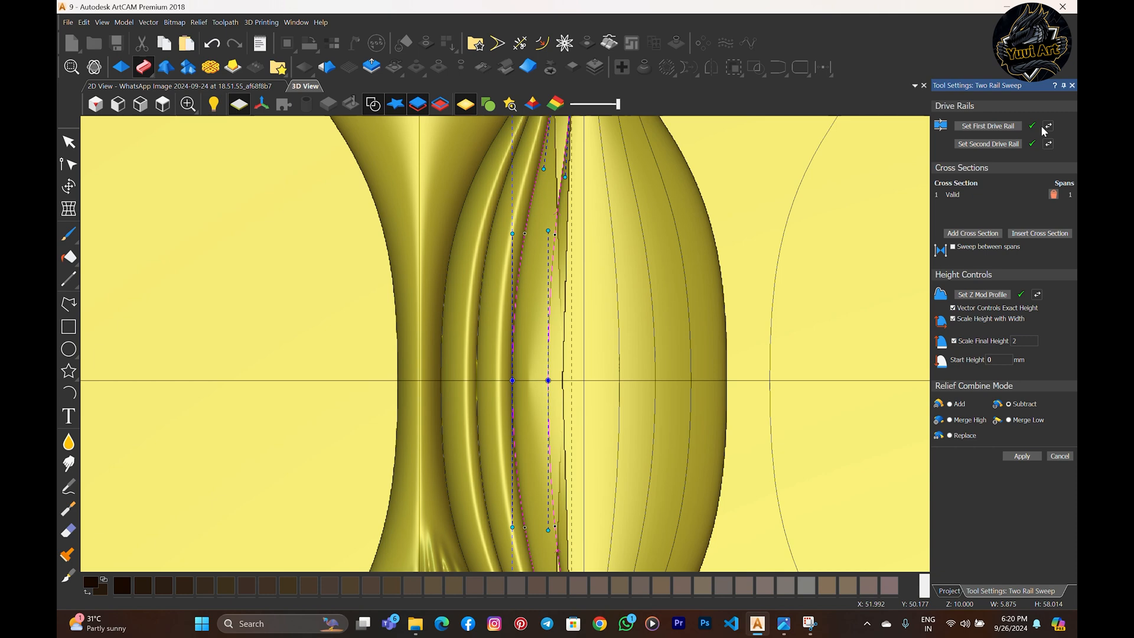
click(1022, 456)
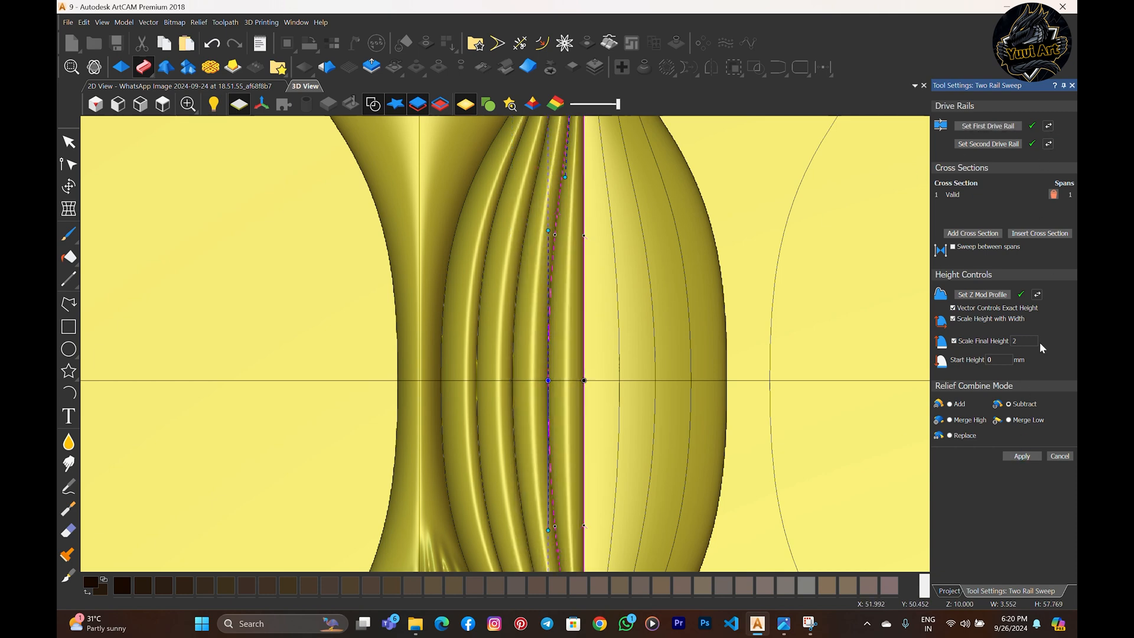
click(1023, 456)
- Sweep and apply the two subtractive grooves just past the centre line, reversing the first rail for the second of them
click(619, 301)
click(988, 127)
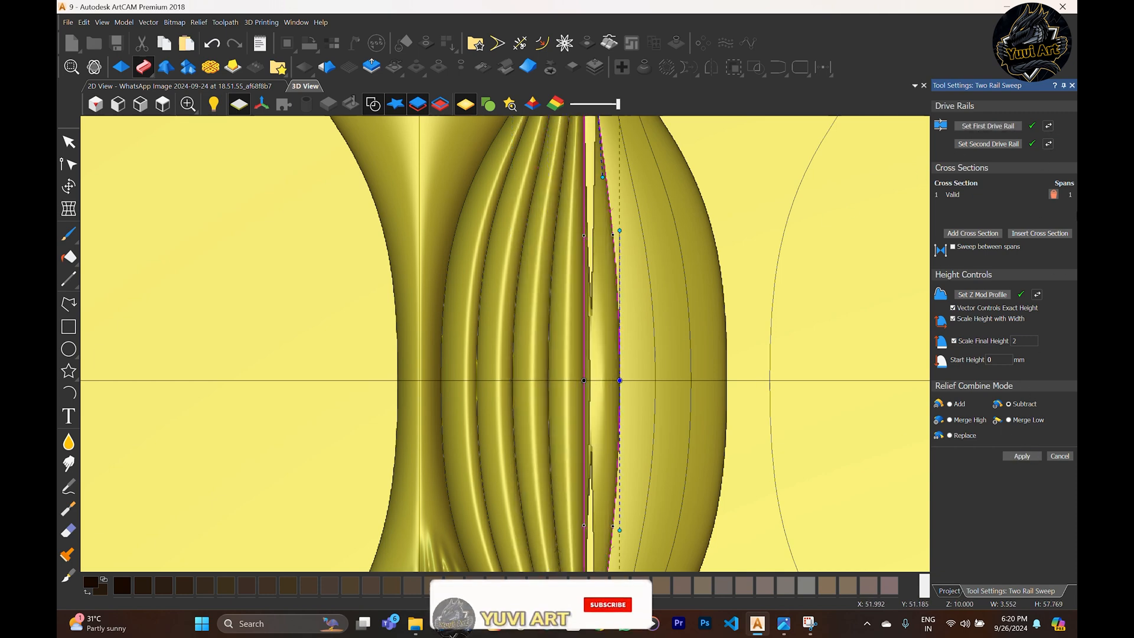
click(1022, 457)
click(618, 311)
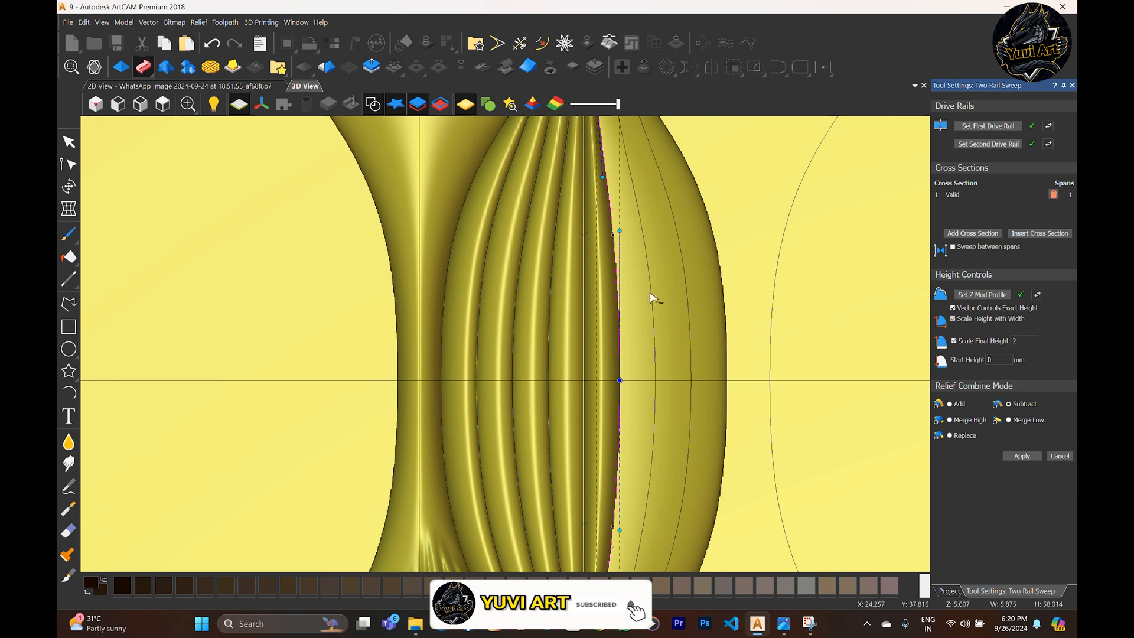
shift+click(652, 293)
click(968, 127)
click(1049, 126)
click(1011, 455)
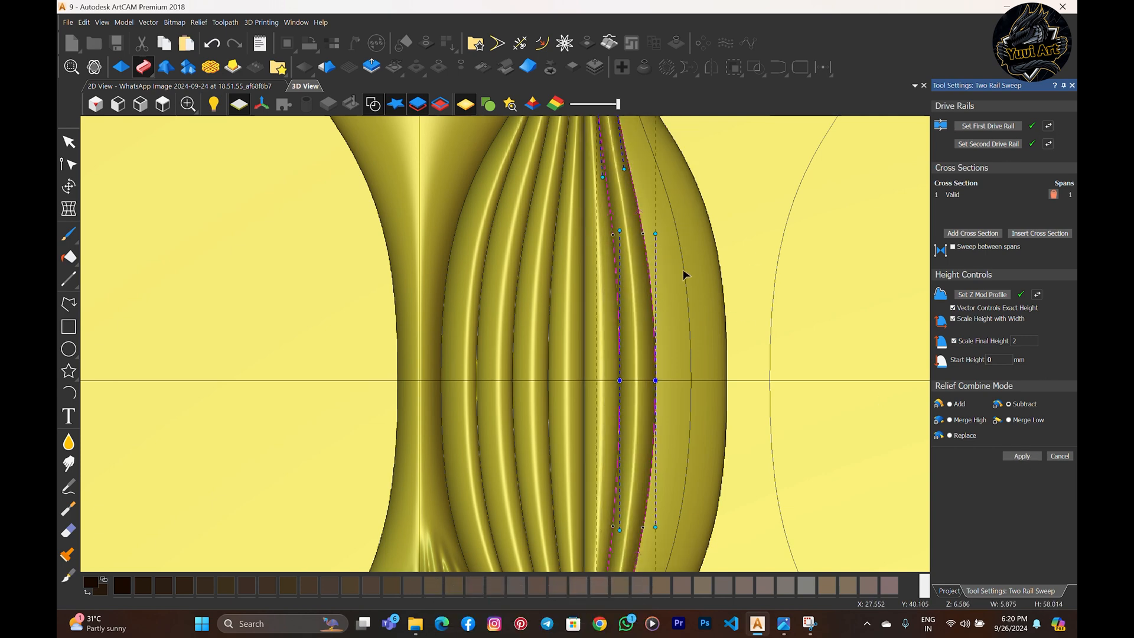
- Sweep the last two subtractive grooves out to the bulge's outer edge, apply them and close the two-rail sweep
click(687, 277)
click(1002, 128)
click(1023, 457)
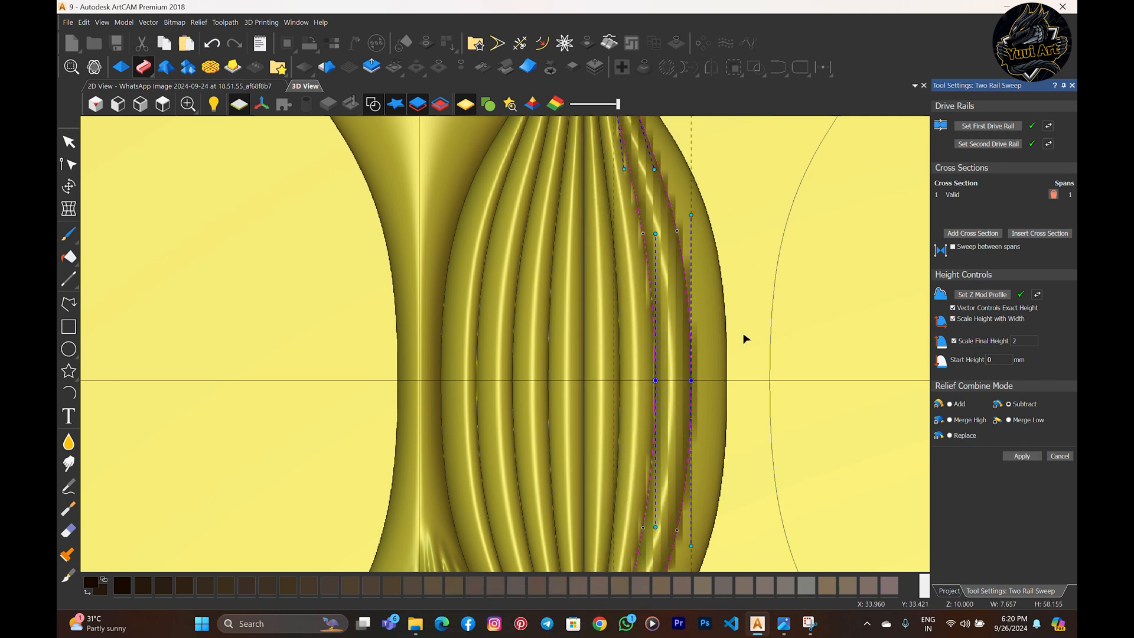
click(969, 127)
click(1022, 456)
scroll(570, 455, down, 4)
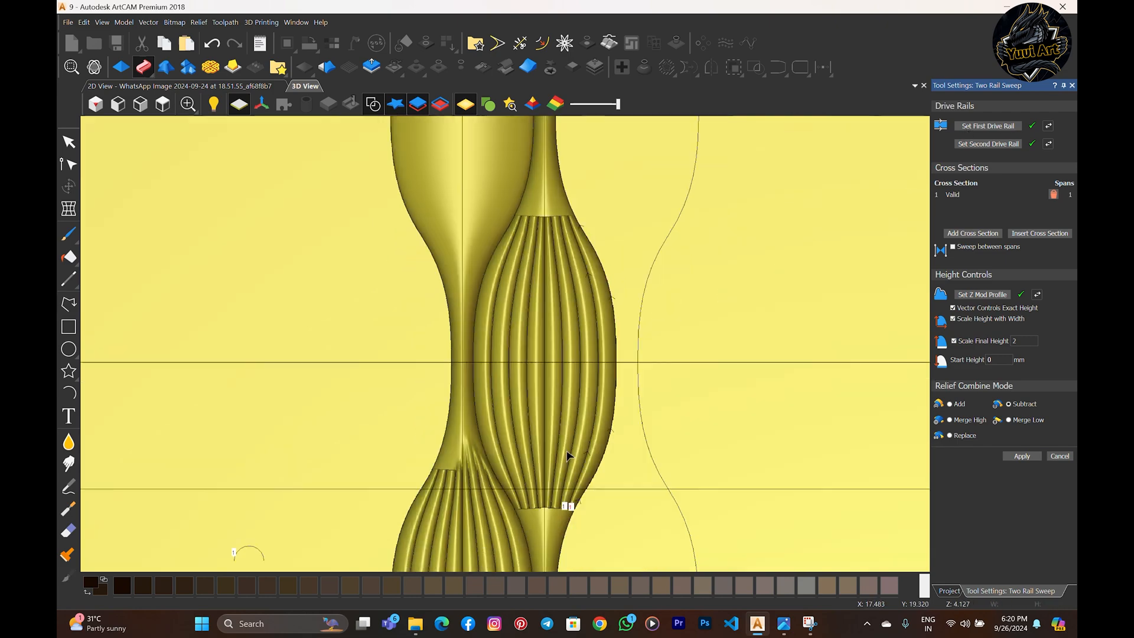
scroll(570, 455, up, 2)
drag(569, 456, 378, 355)
click(1059, 457)
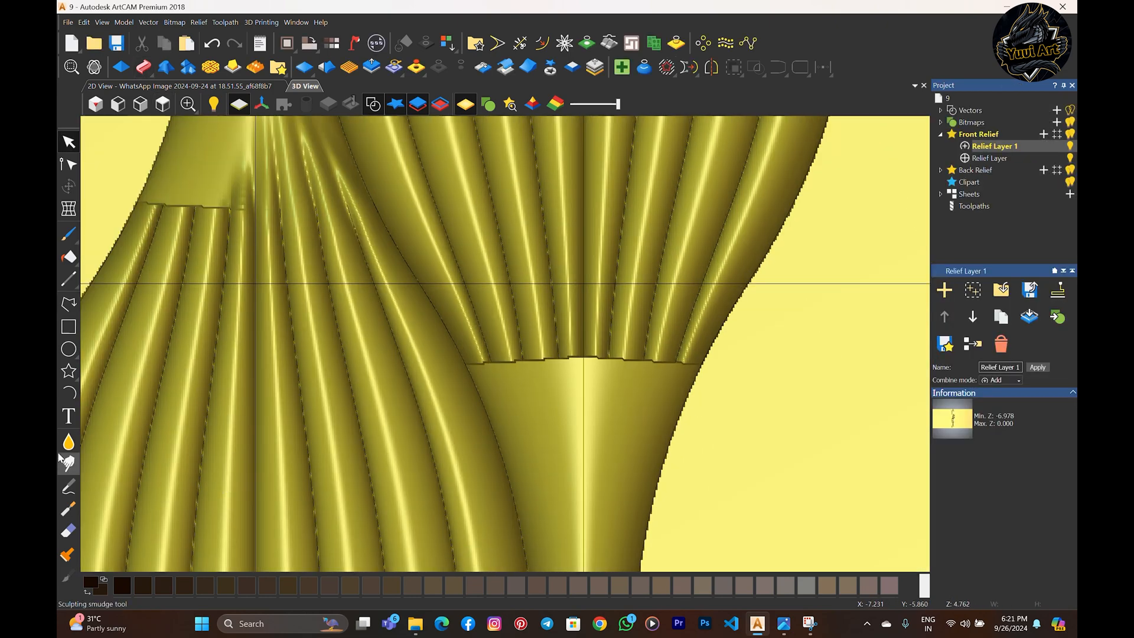
- Smudge the second column's lower groove ends toward the centre line with a round brush of 21 pixels radius and 10% strength
click(68, 463)
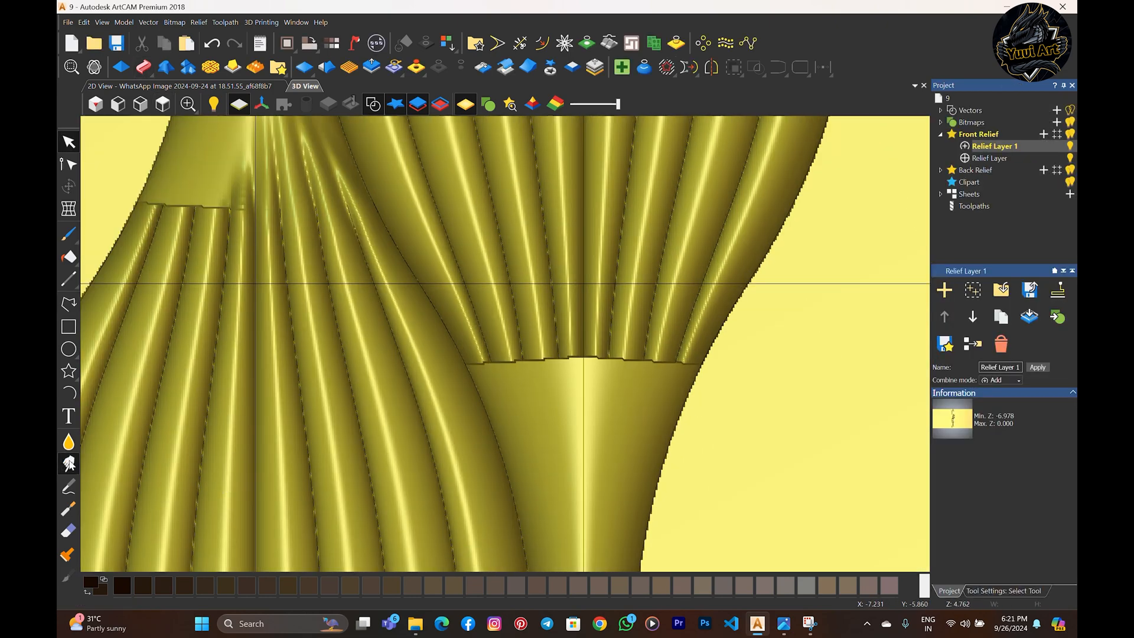
scroll(495, 361, down, 4)
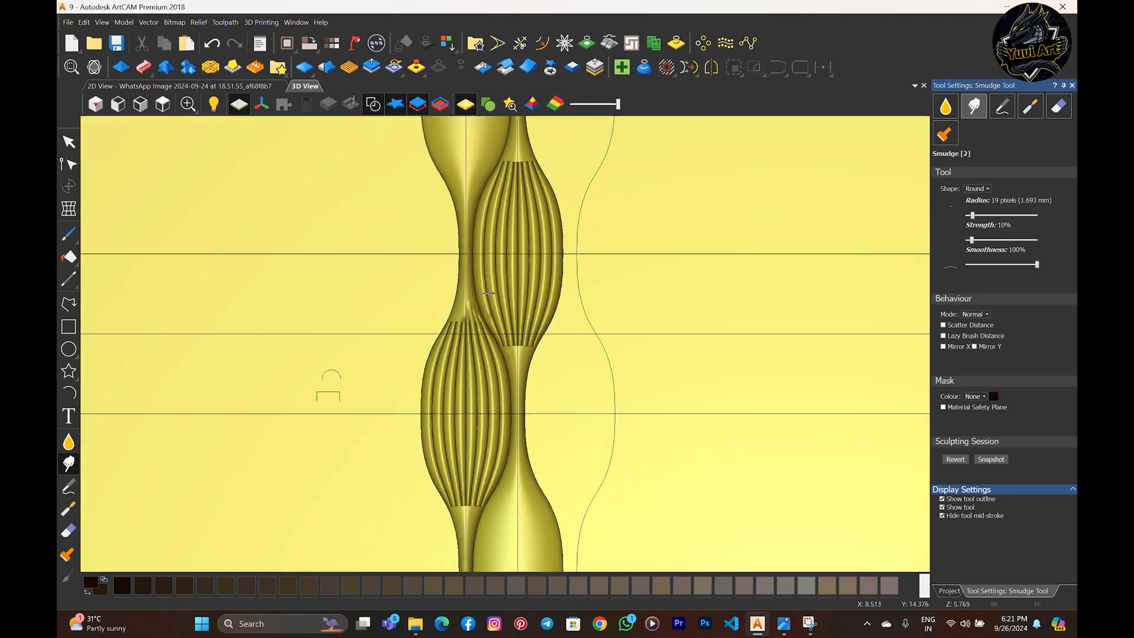
scroll(462, 364, up, 3)
scroll(462, 364, up, 1)
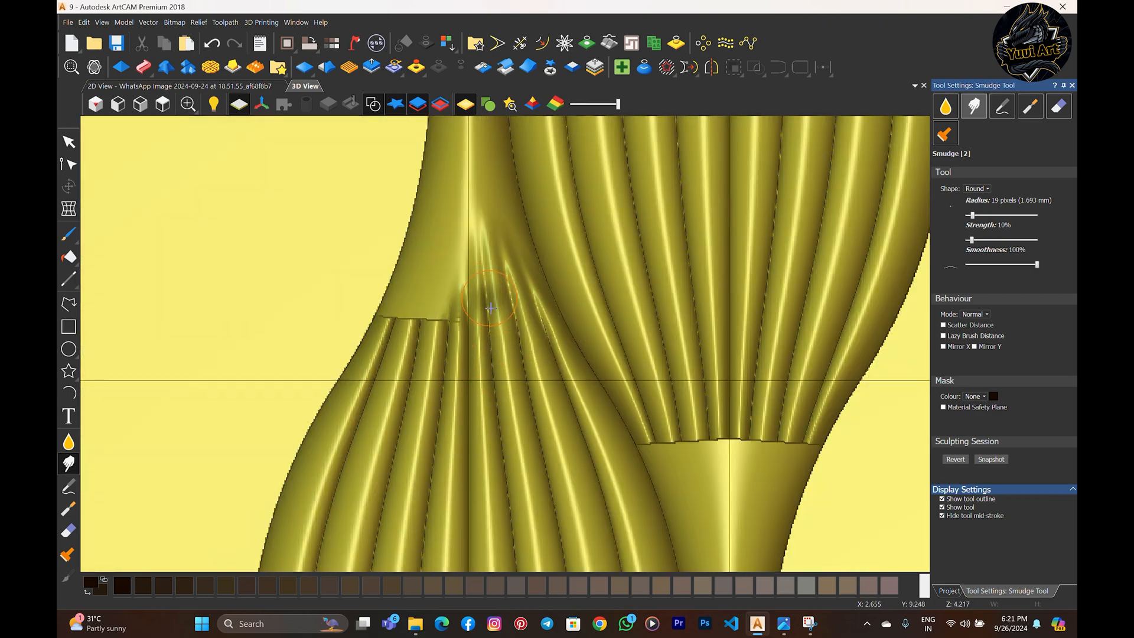
scroll(508, 367, up, 1)
drag(531, 368, 524, 342)
scroll(522, 344, down, 4)
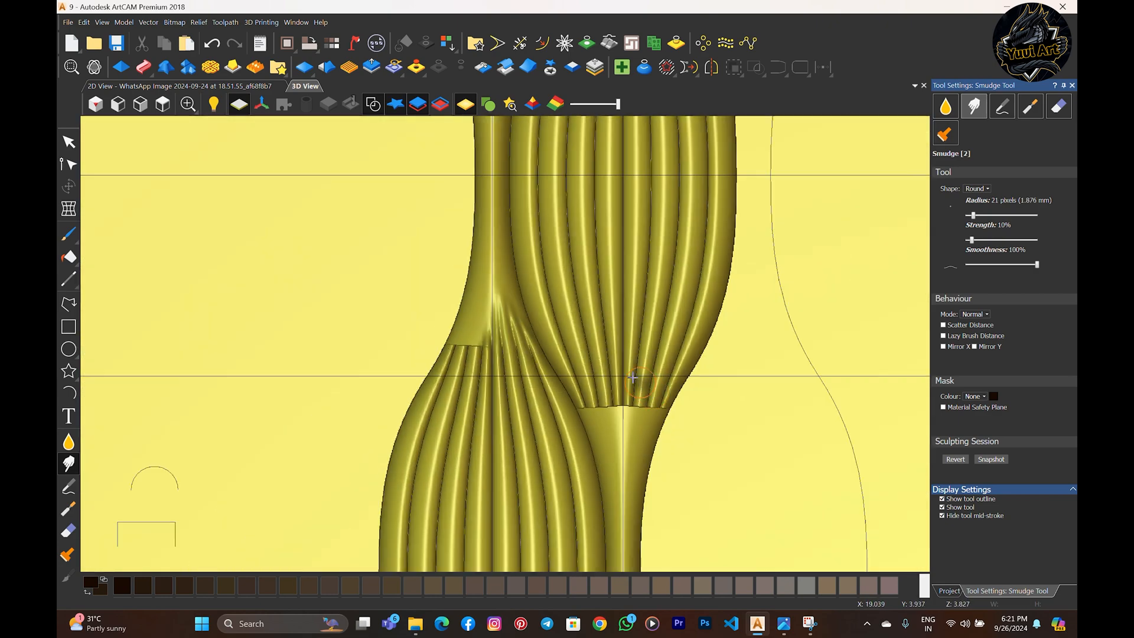
scroll(583, 340, up, 3)
scroll(494, 351, up, 1)
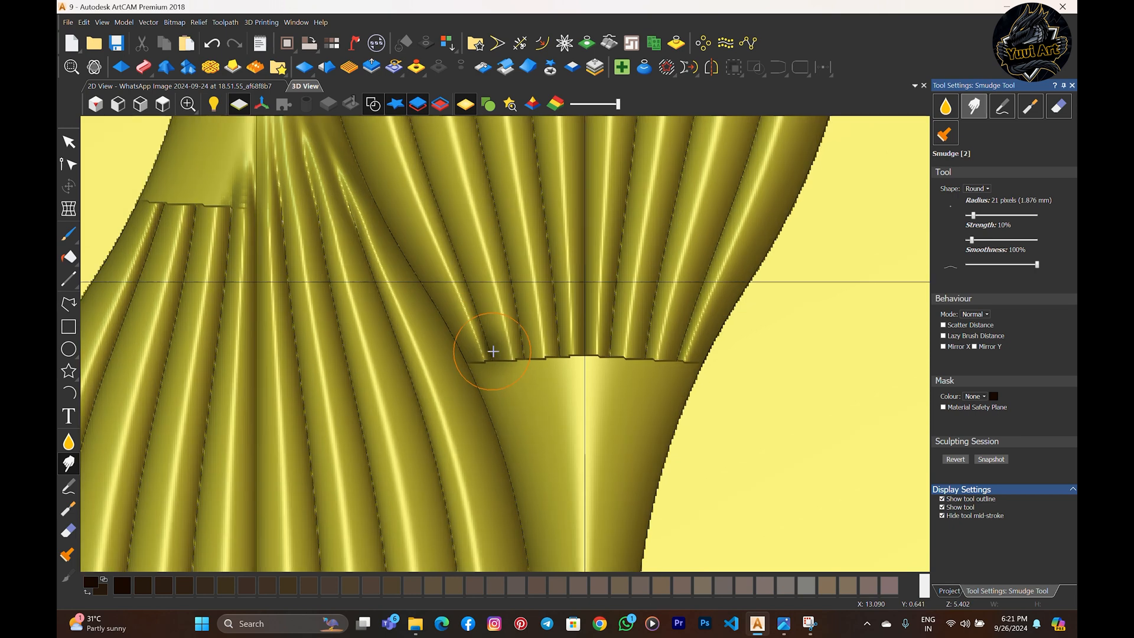
mouse_move(517, 346)
mouse_down()
mouse_move(523, 389)
mouse_move(517, 366)
mouse_move(547, 391)
mouse_move(580, 387)
mouse_move(589, 366)
mouse_up()
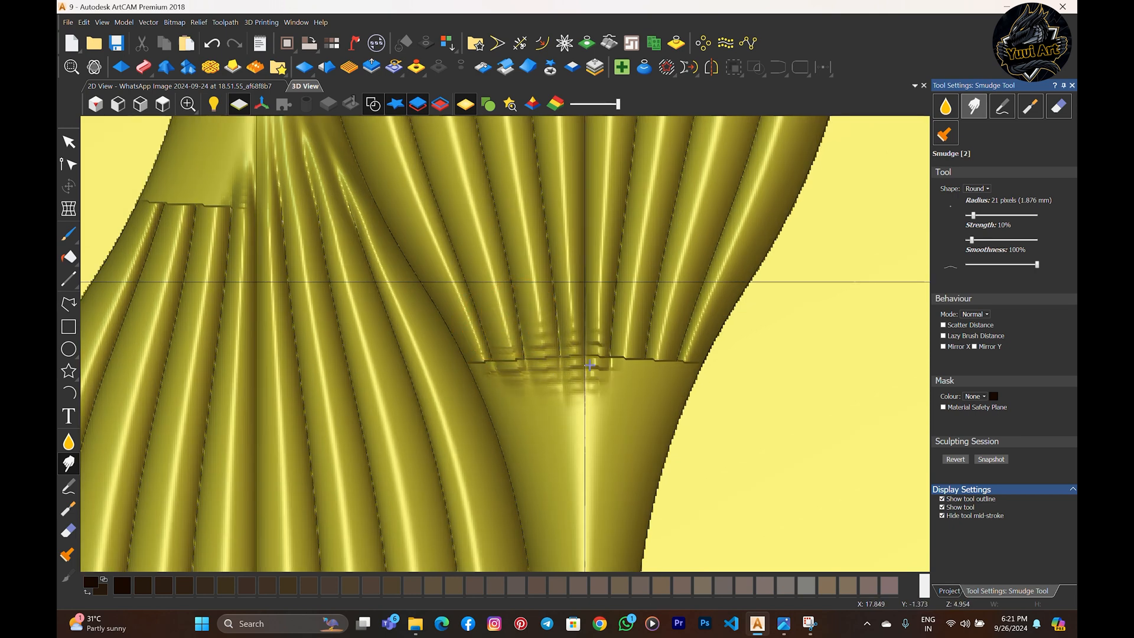
- Blend the groove ends farther down into the second column's neck, using a smudge radius of 25 pixels
mouse_move(590, 318)
mouse_down()
mouse_move(569, 354)
mouse_move(461, 325)
mouse_move(496, 402)
mouse_up()
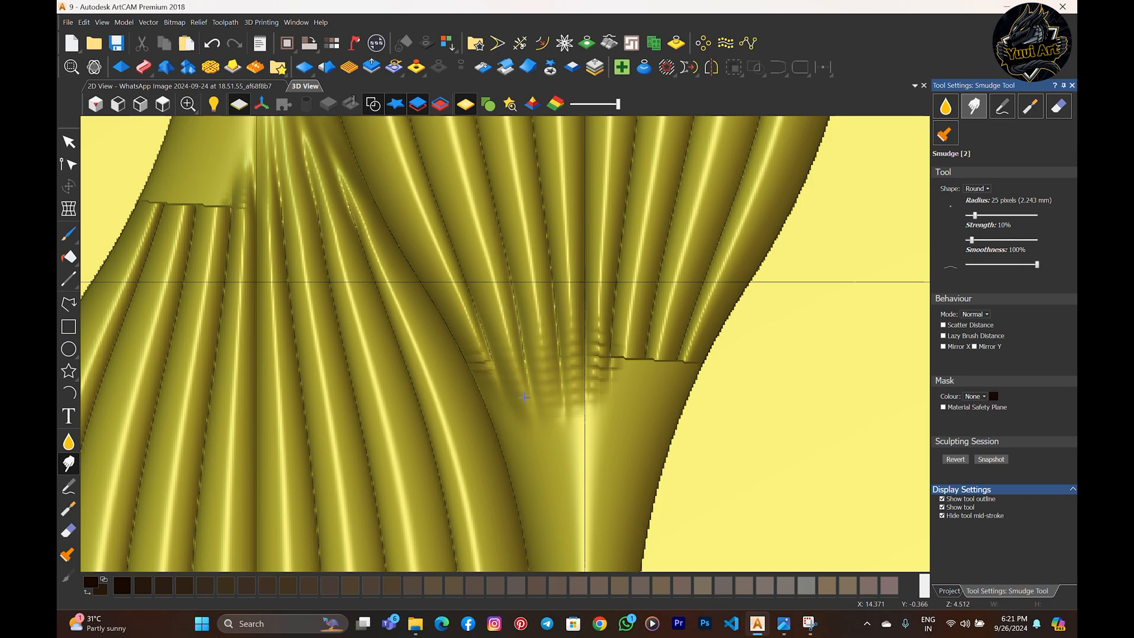
mouse_move(492, 314)
mouse_down()
mouse_move(512, 374)
mouse_move(498, 400)
mouse_up()
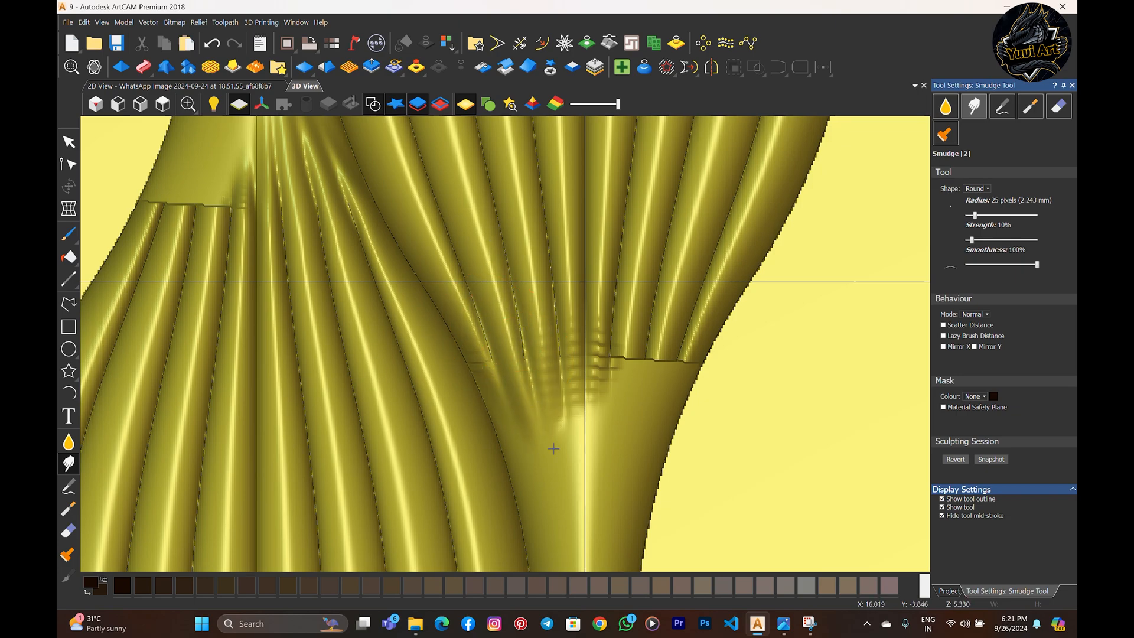
drag(554, 449, 559, 444)
drag(576, 390, 585, 458)
mouse_move(584, 440)
middle_down()
mouse_move(430, 402)
mouse_move(567, 342)
middle_up()
click(163, 104)
scroll(473, 325, up, 10)
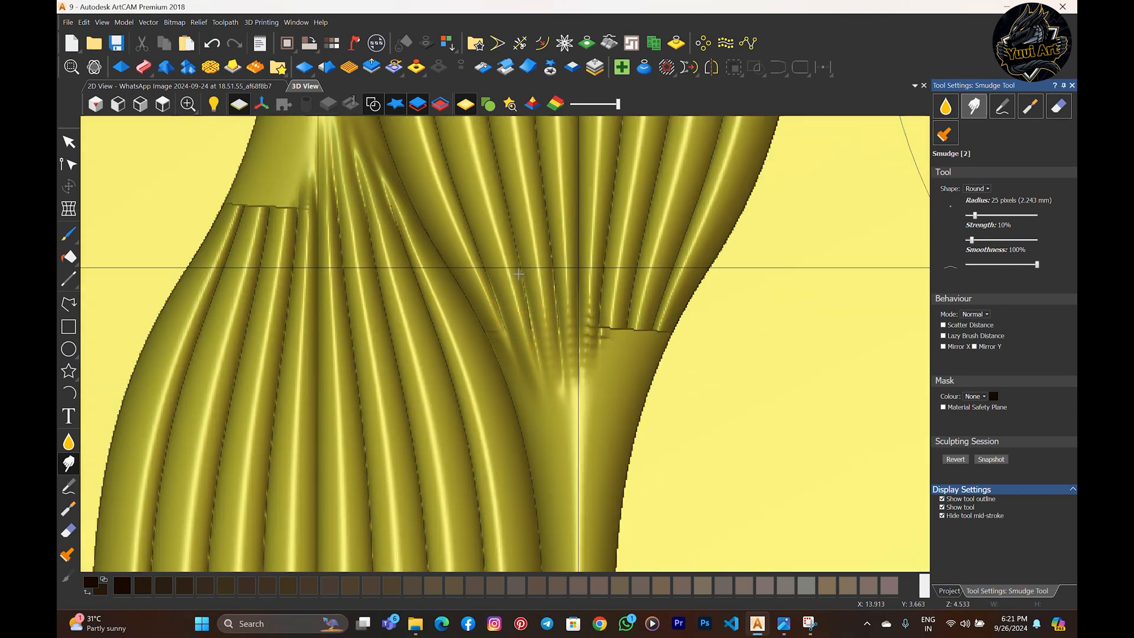
drag(555, 373, 569, 460)
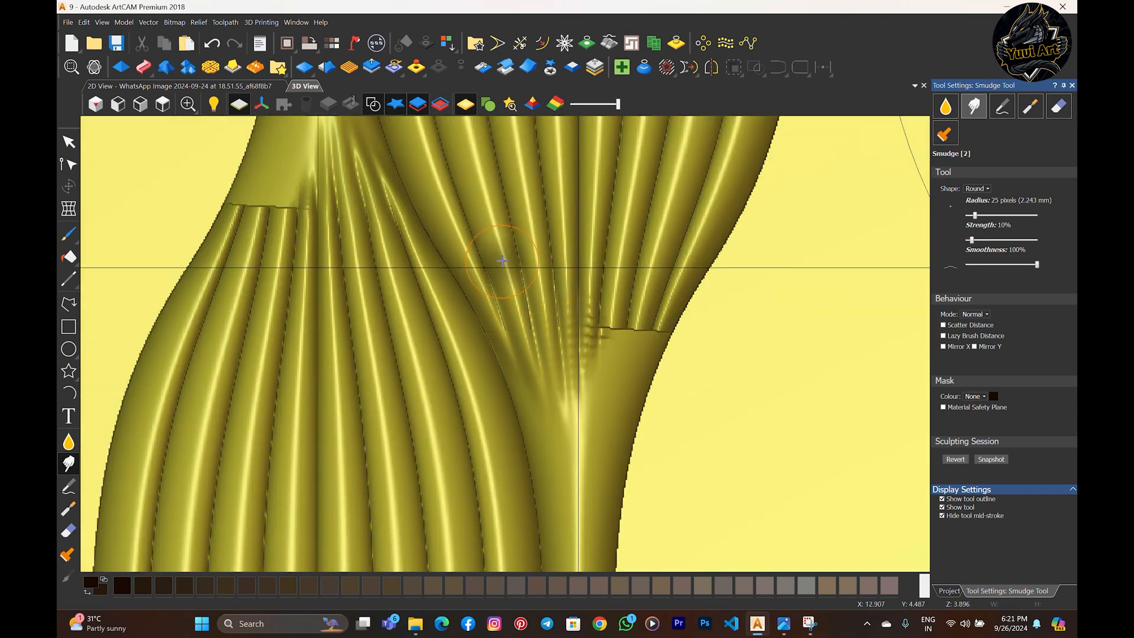
- Inspect the smudged groove ends on both columns from an angle and from the top, closing the Smudge tool
middle_drag(568, 425, 297, 253)
click(166, 107)
scroll(507, 331, up, 7)
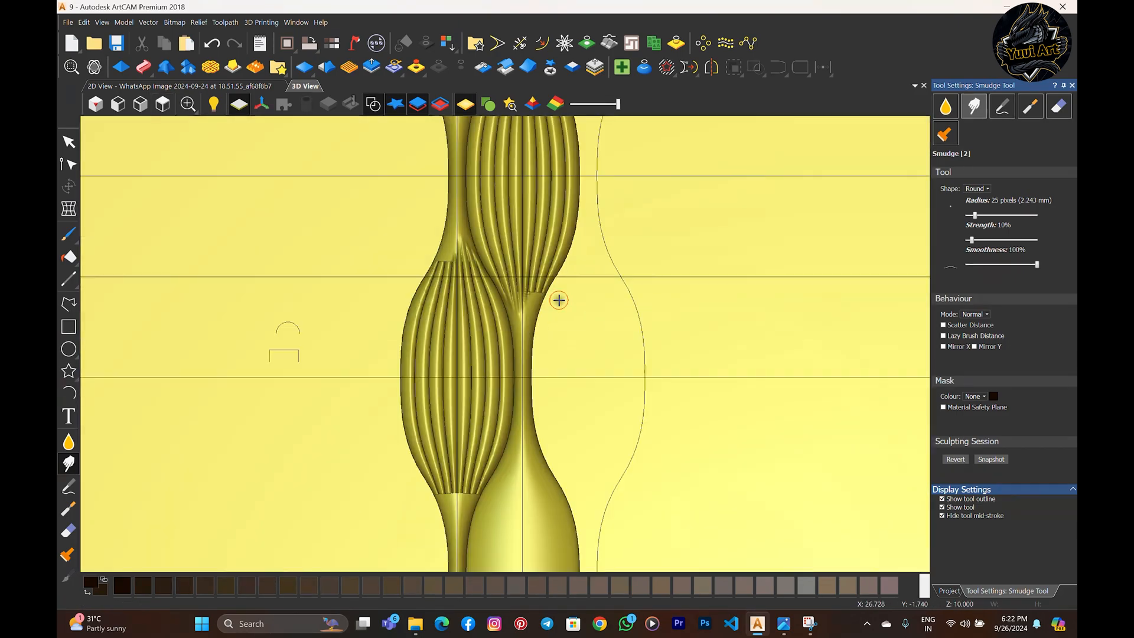
scroll(485, 273, up, 4)
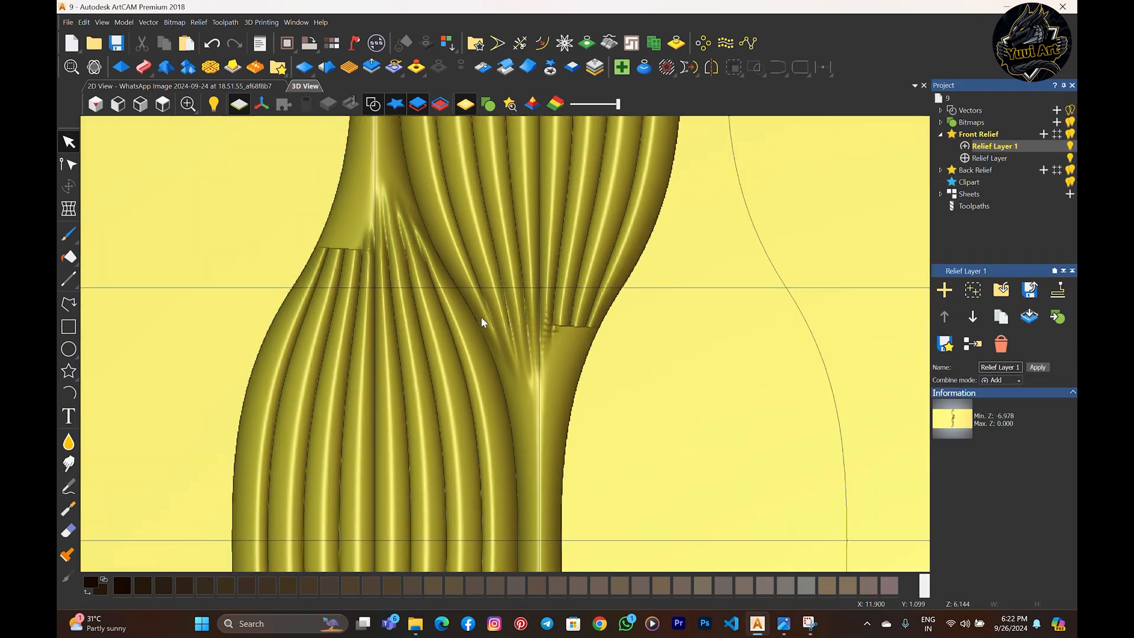
scroll(478, 331, up, 5)
middle_drag(473, 342, 475, 371)
click(163, 105)
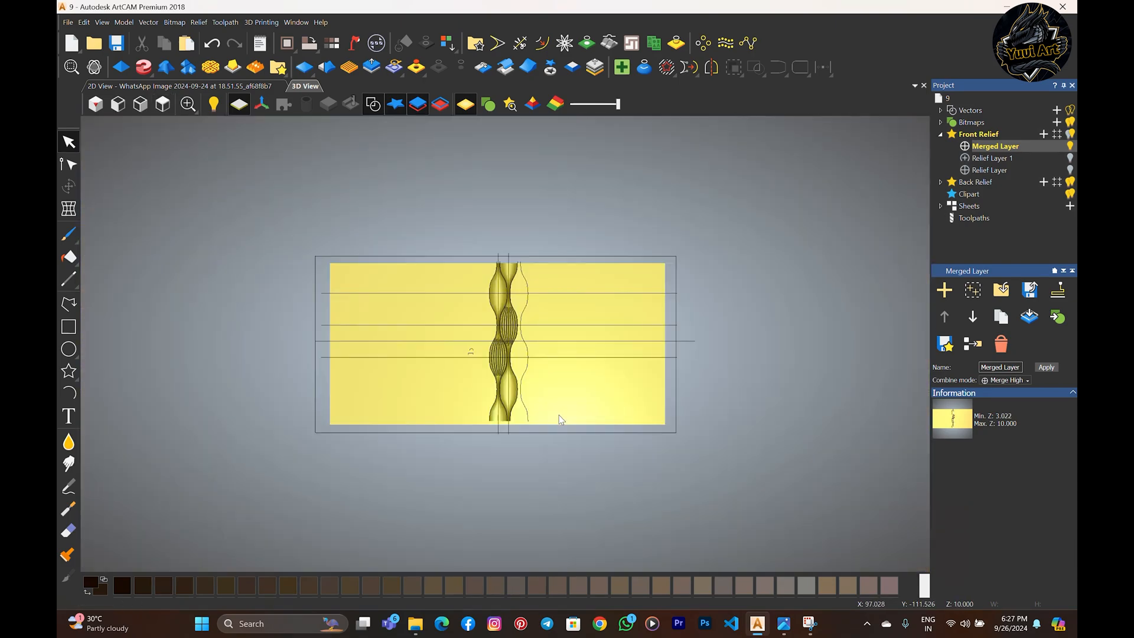
- Draw a start-end-point arc about 3.7 mm wide and 1.9 mm high on the empty area beside the existing profiles
scroll(506, 345, up, 10)
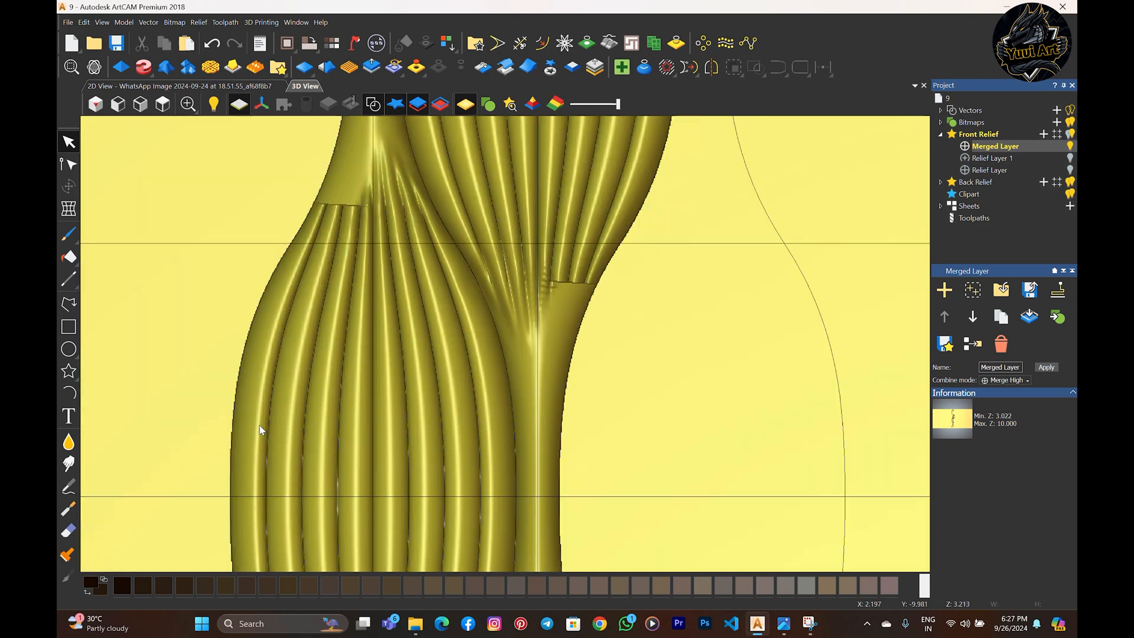
scroll(260, 430, down, 3)
scroll(346, 345, up, 3)
click(68, 393)
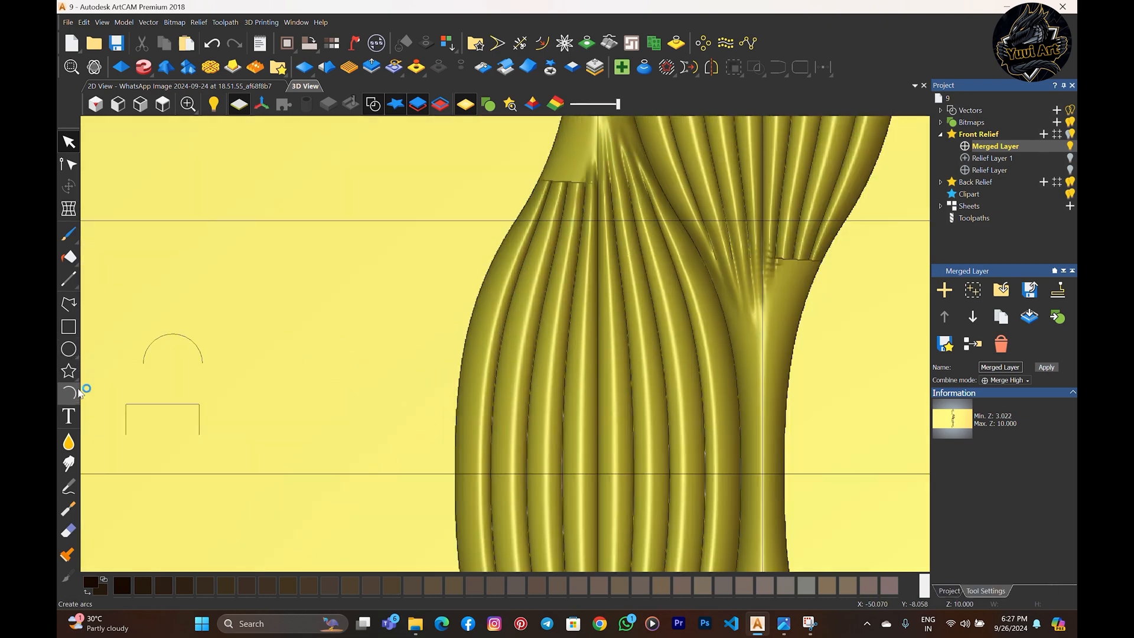
click(333, 318)
click(303, 254)
key(Escape)
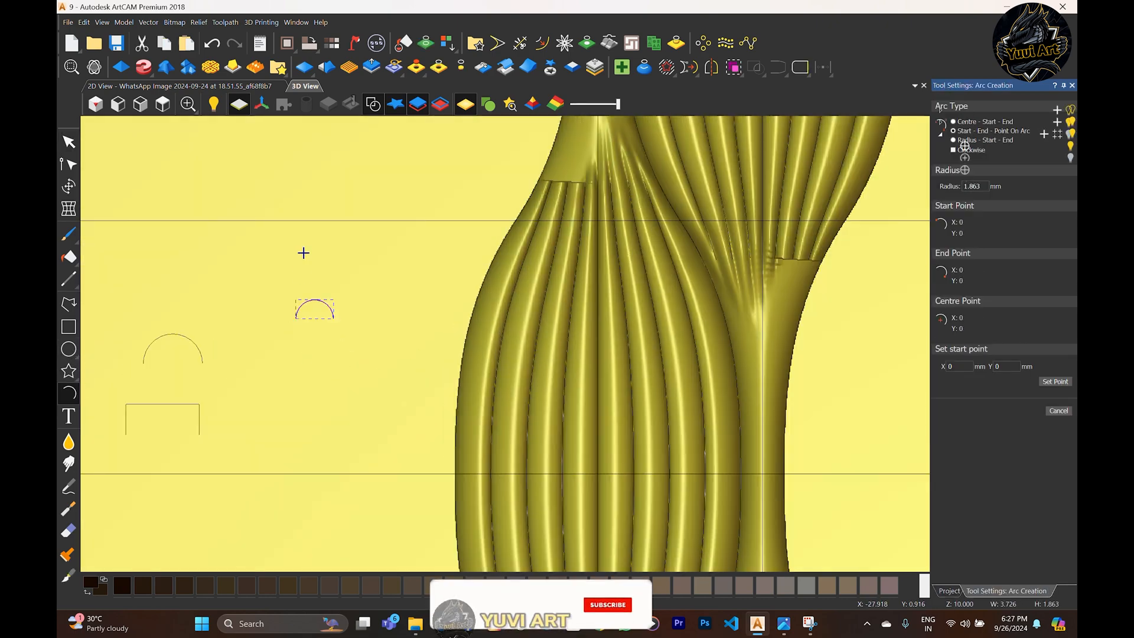
scroll(728, 397, up, 3)
scroll(644, 350, down, 5)
scroll(614, 341, up, 4)
scroll(553, 331, up, 3)
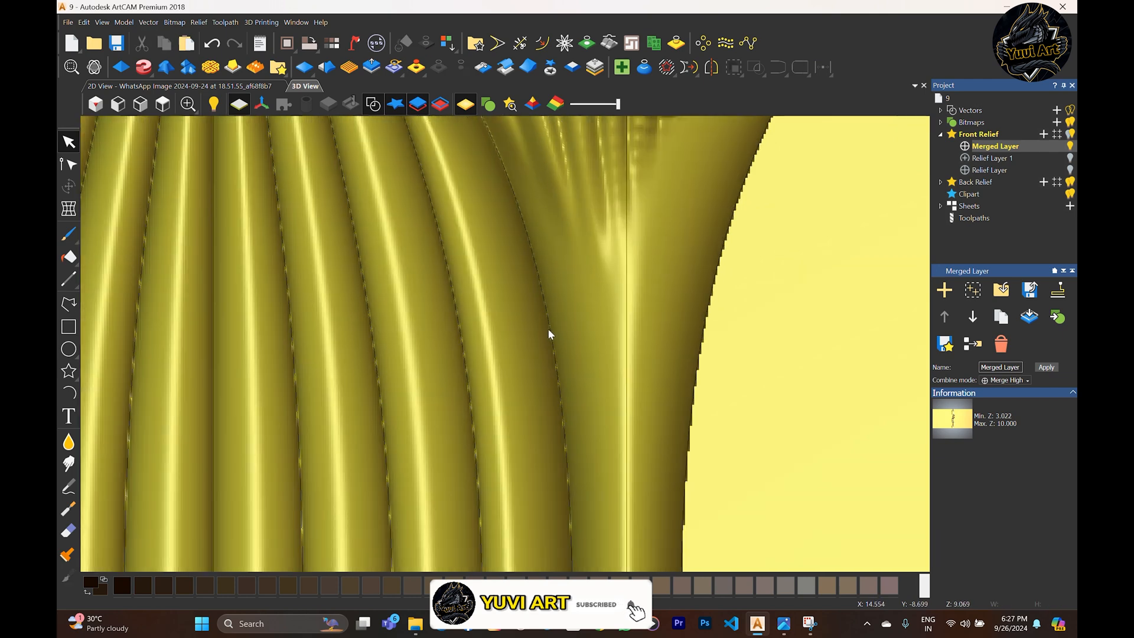
- Measure the width across the boundary beside the first column's outermost rib
key(m)
scroll(532, 357, up, 3)
drag(563, 346, 600, 345)
key(Escape)
scroll(447, 382, down, 10)
scroll(413, 355, up, 6)
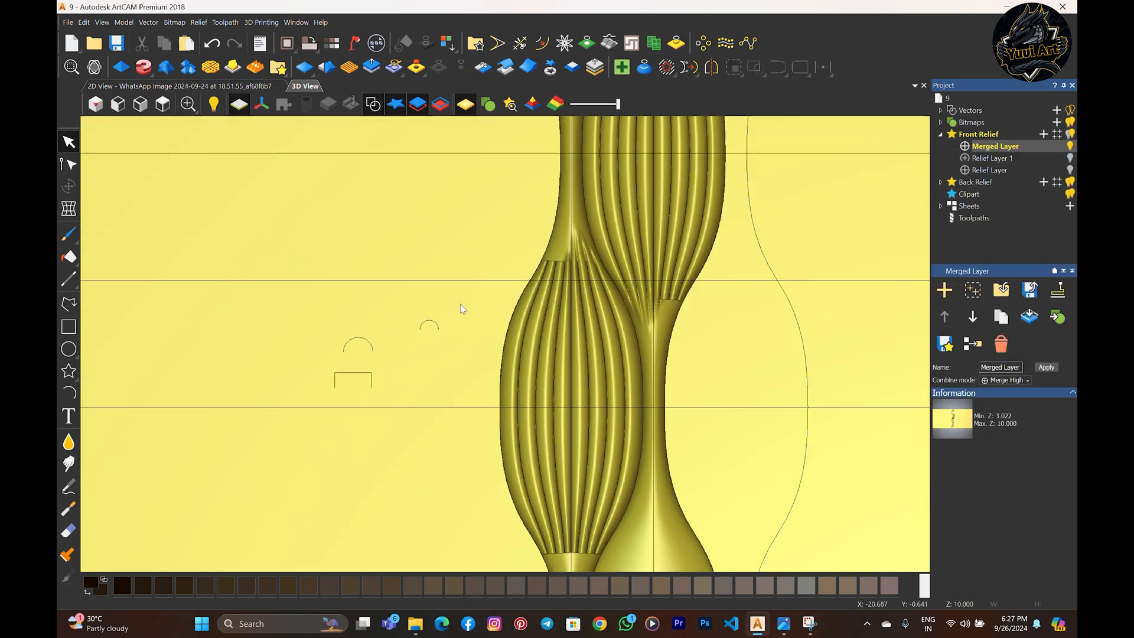
- Resize the newly drawn small arc to 0.6 mm wide and 0.3 mm high
key(t)
scroll(393, 350, up, 2)
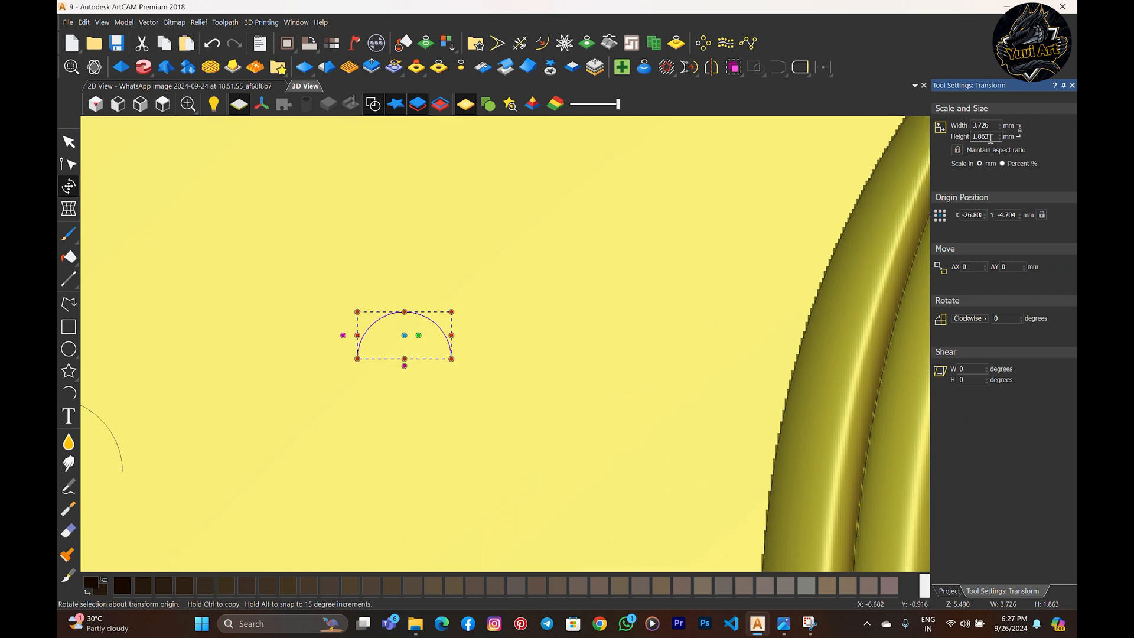
drag(989, 127, 974, 132)
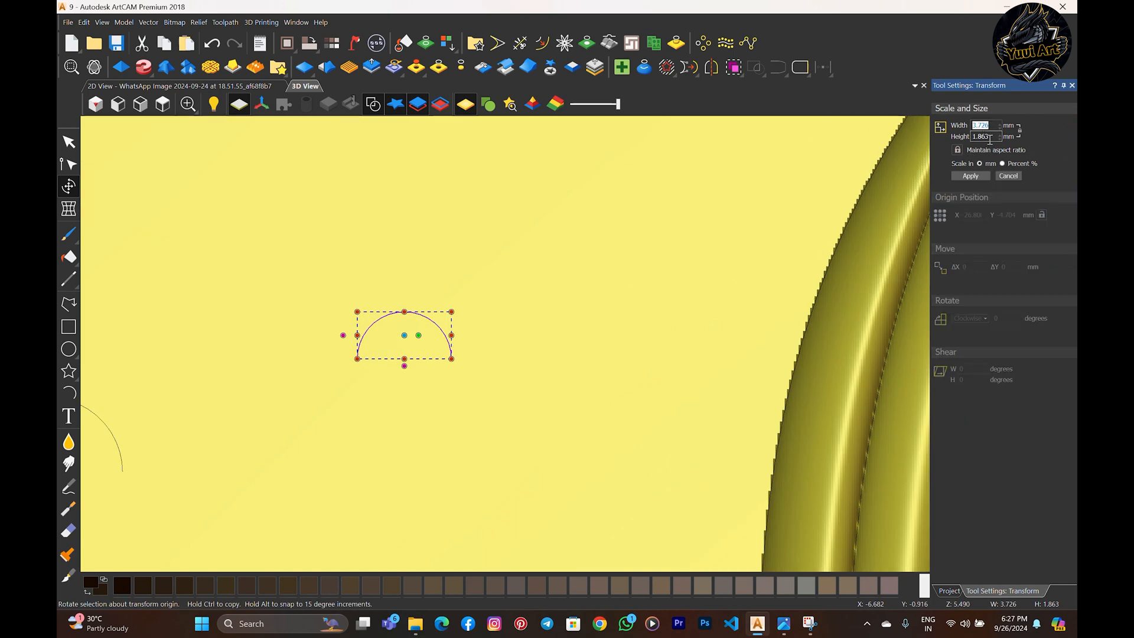
click(958, 150)
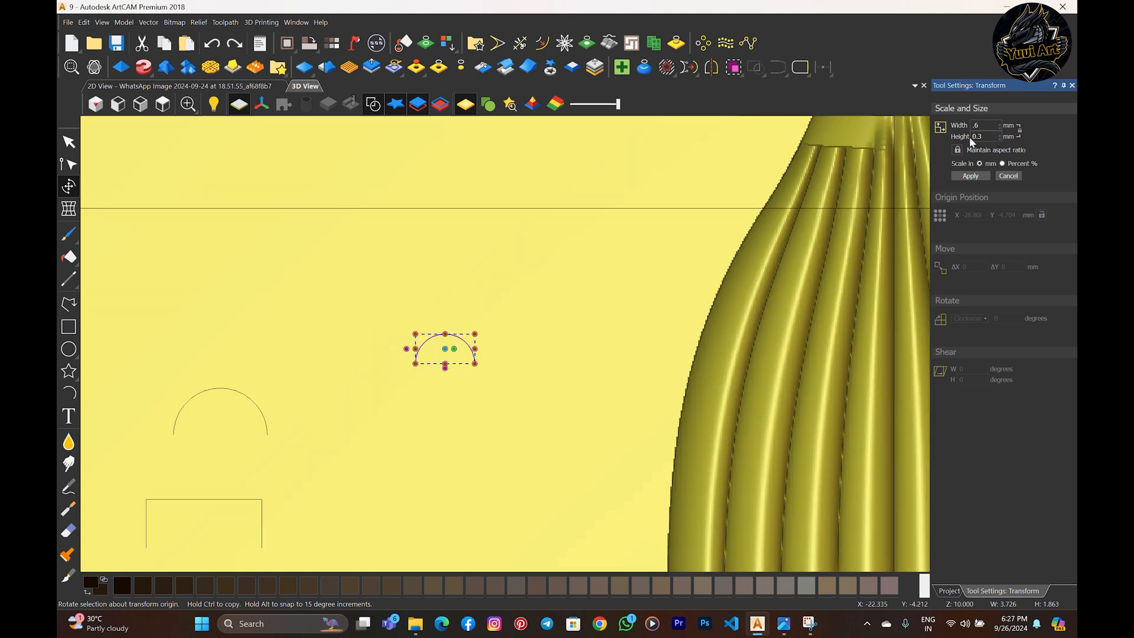
click(985, 177)
click(466, 398)
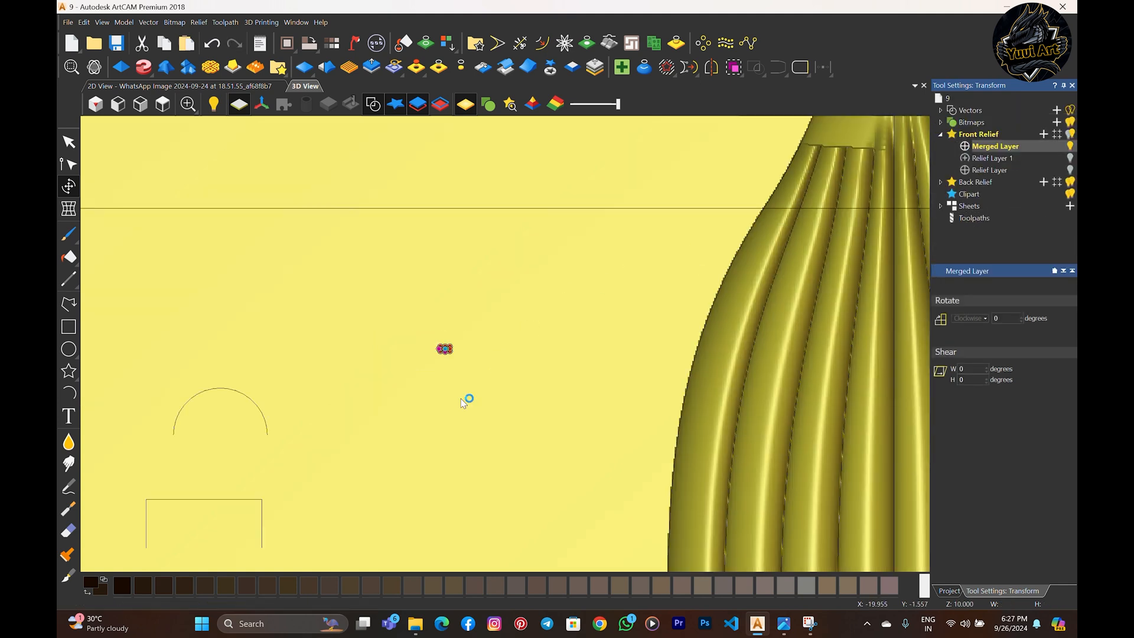
- Draw a rectangle about 3.9 by 10 mm below the small arc and remove its bottom edge
click(69, 326)
drag(394, 375, 457, 535)
key(Escape)
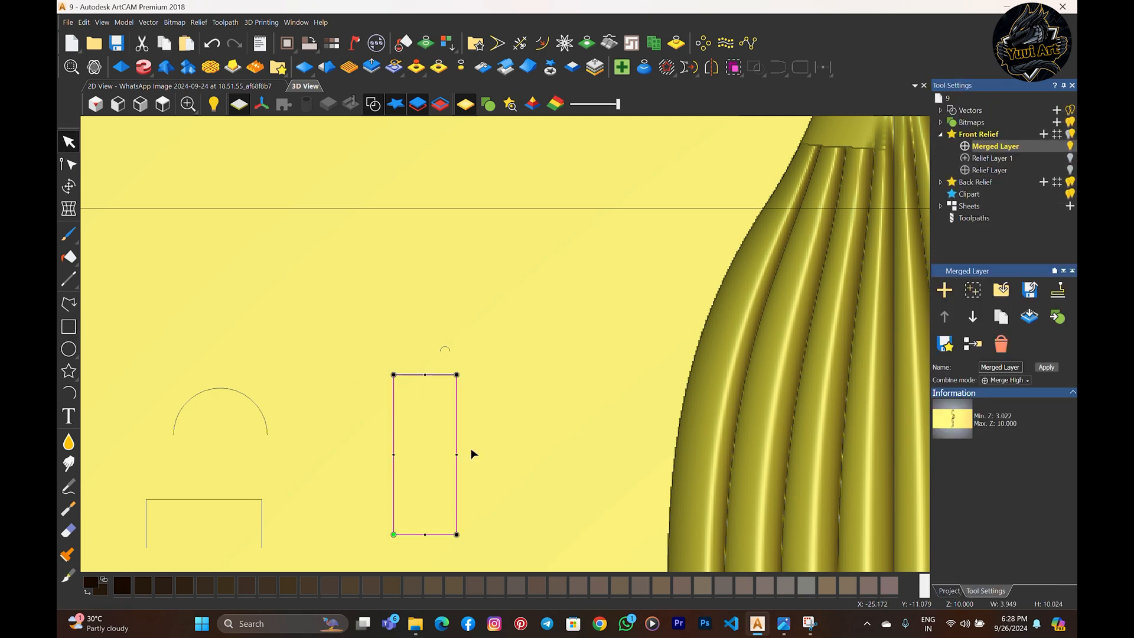
key(n)
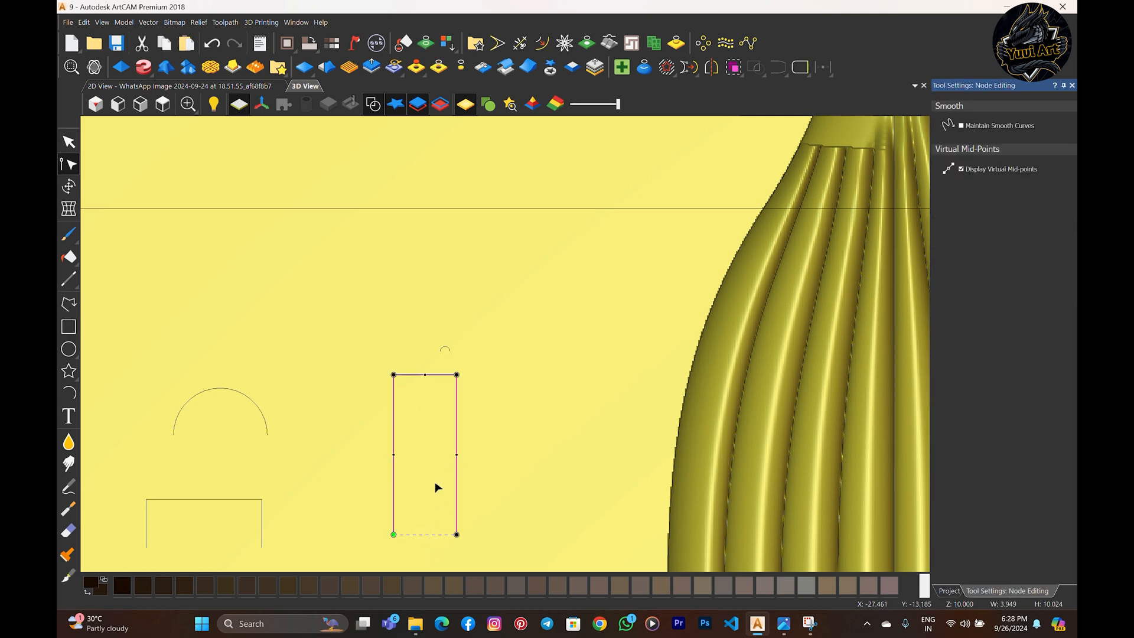
- Resize the open rectangle to 0.6 mm wide and 9.7 mm high with the aspect ratio unlocked
click(473, 452)
drag(473, 451, 359, 455)
key(t)
scroll(416, 397, up, 4)
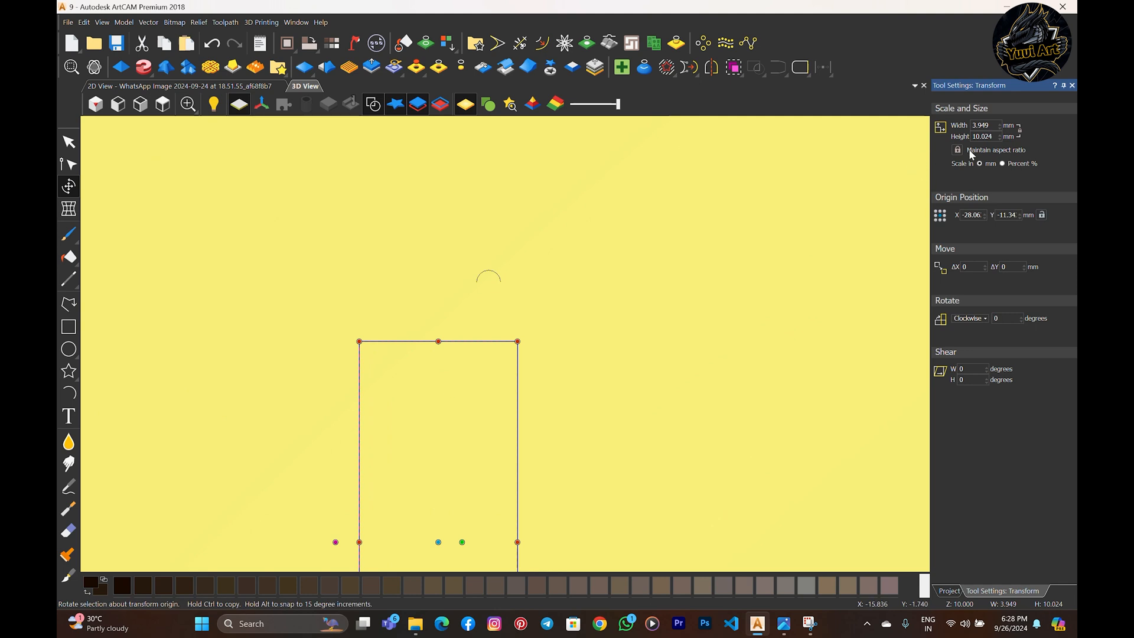
double_click(994, 126)
text(.)
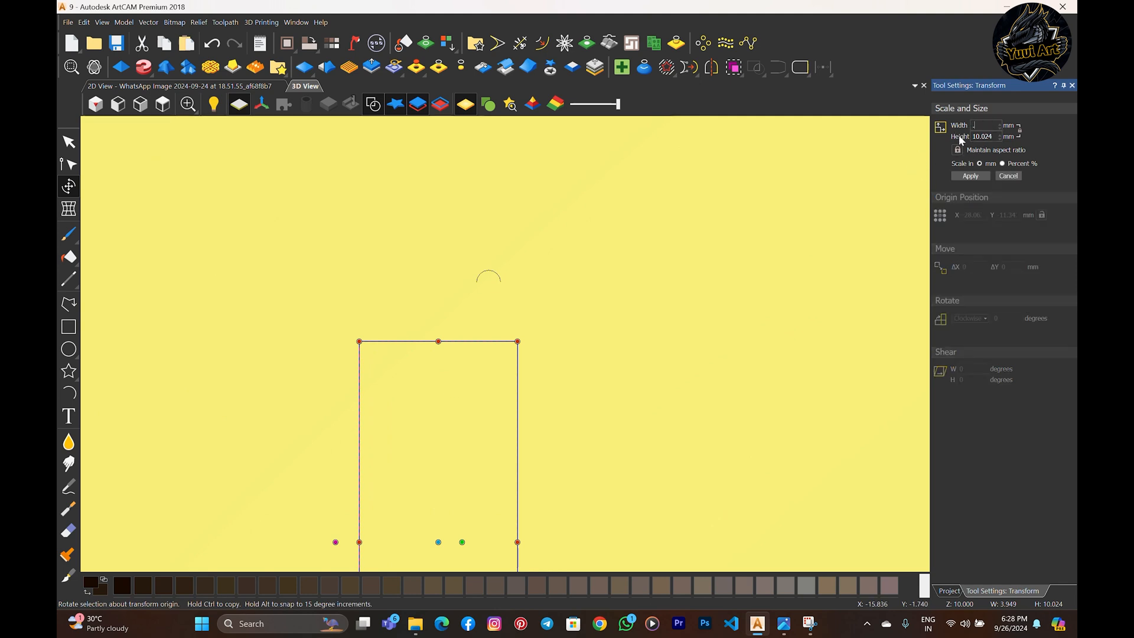
text(6)
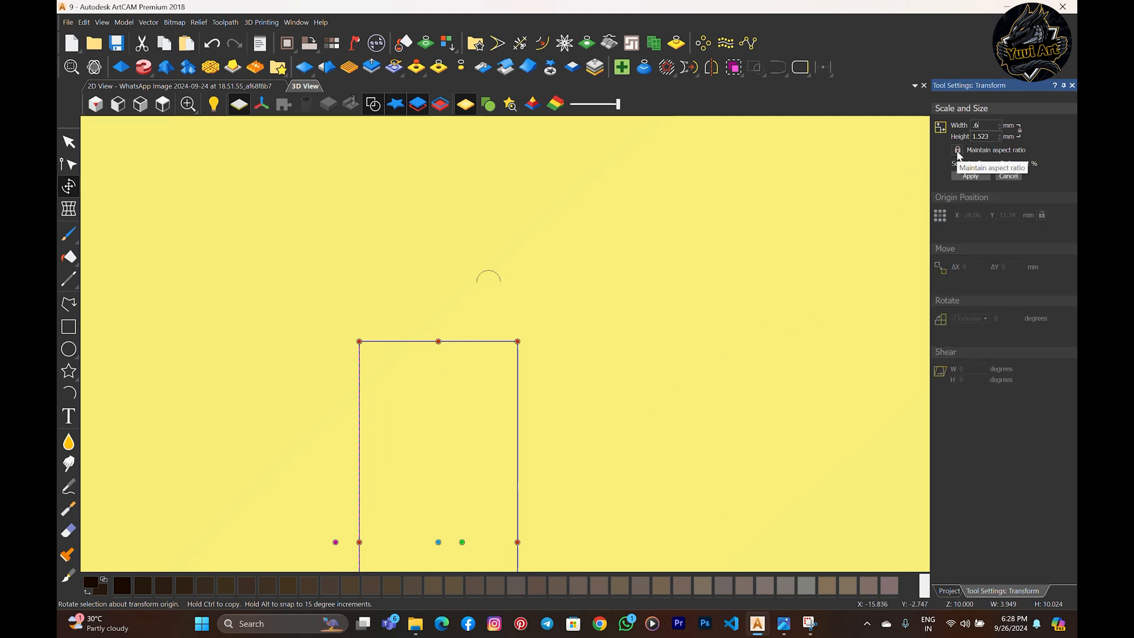
click(958, 151)
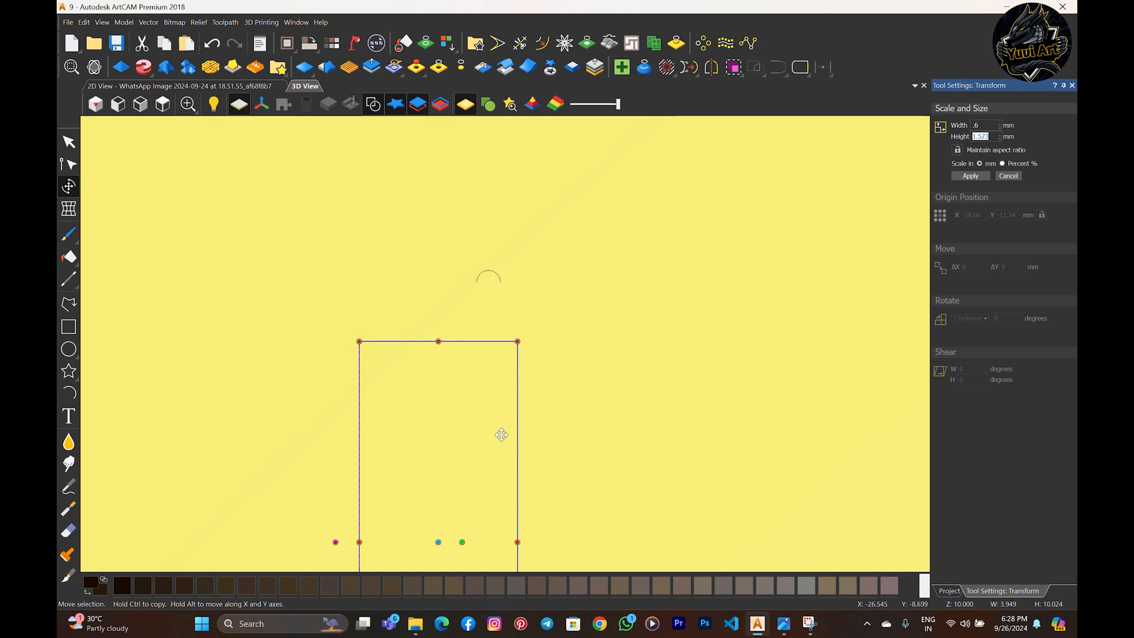
middle_drag(519, 471, 514, 424)
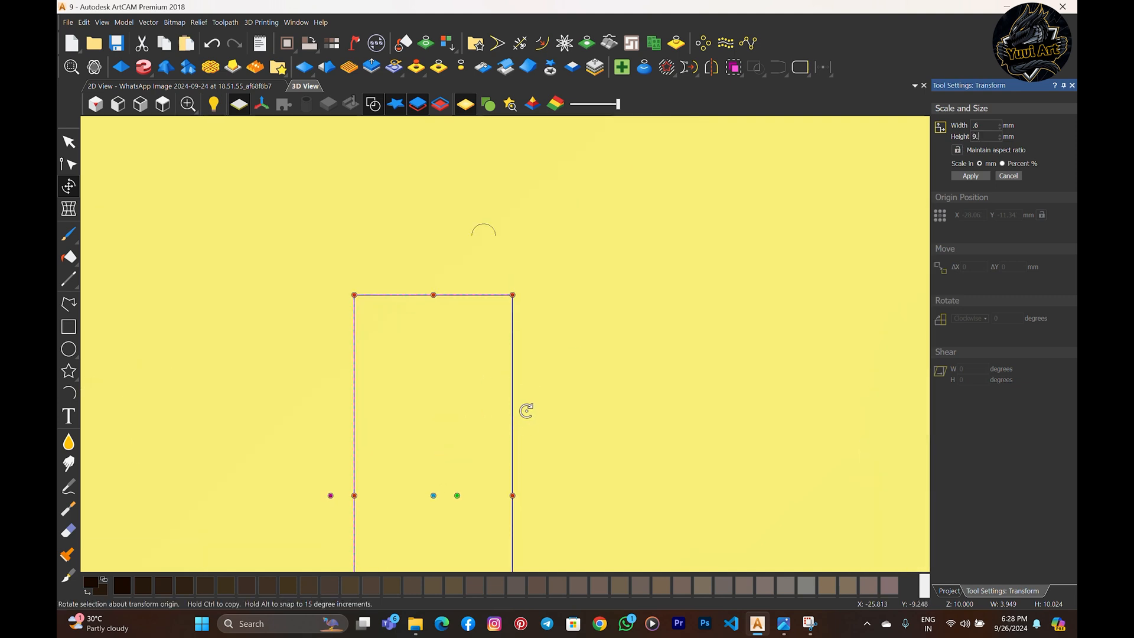
click(972, 177)
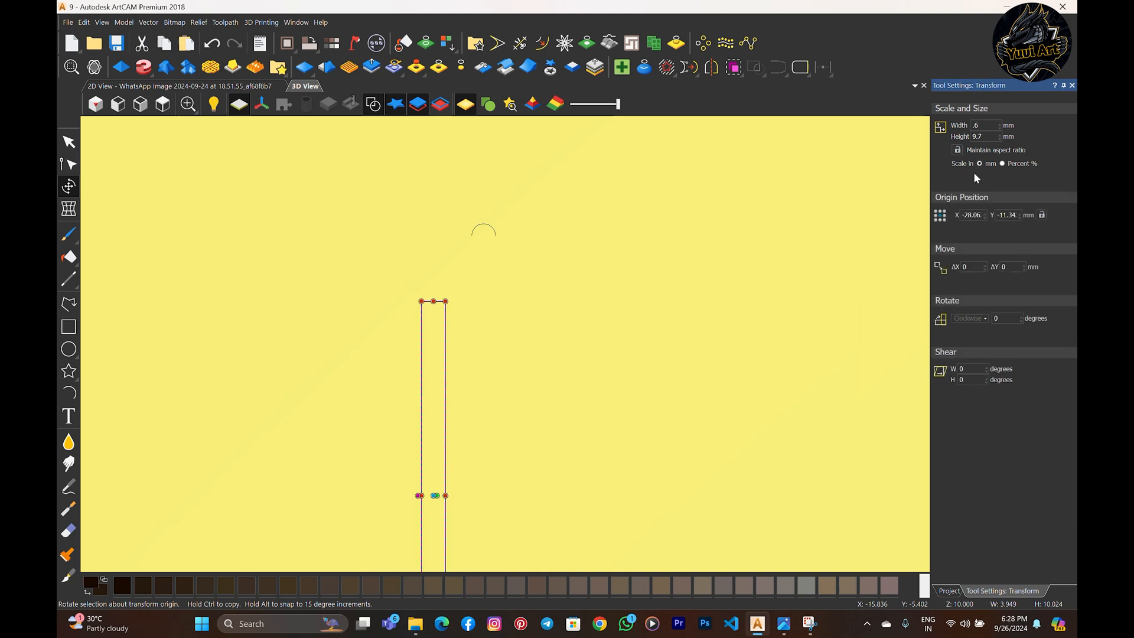
key(Escape)
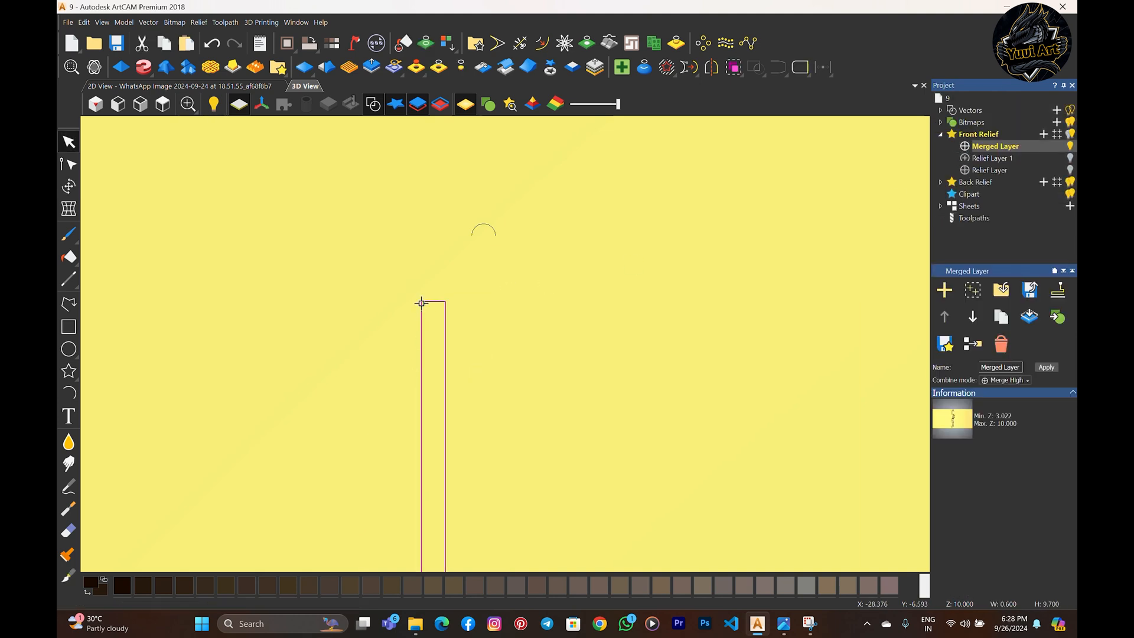
- Snap the narrow open rectangle to the small arc's end points and delete its top edge
drag(421, 302, 472, 235)
scroll(479, 229, up, 5)
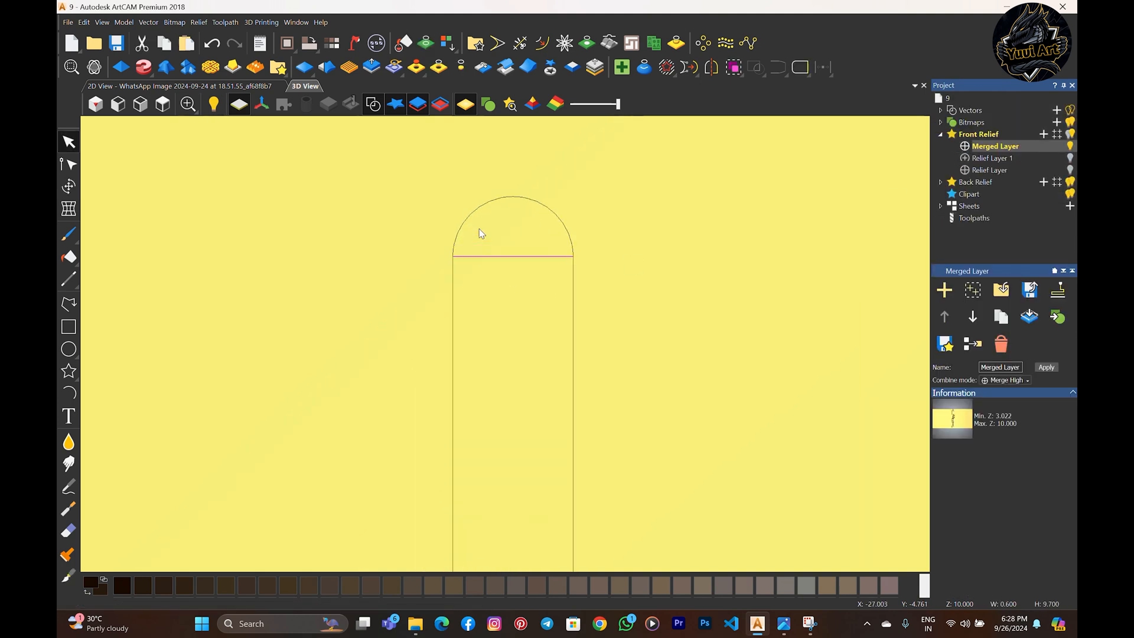
key(n)
key(r)
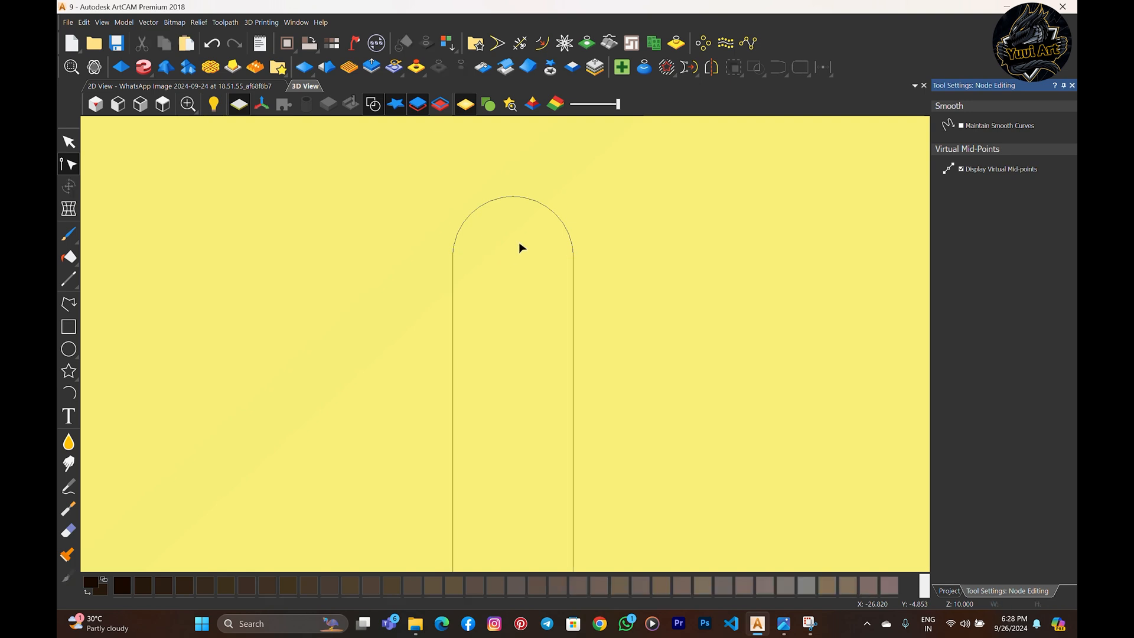
- Join the small arc and the two long side lines into one open vector and check its size
key(Escape)
drag(647, 218, 357, 339)
scroll(592, 349, down, 8)
key(ctrl+j)
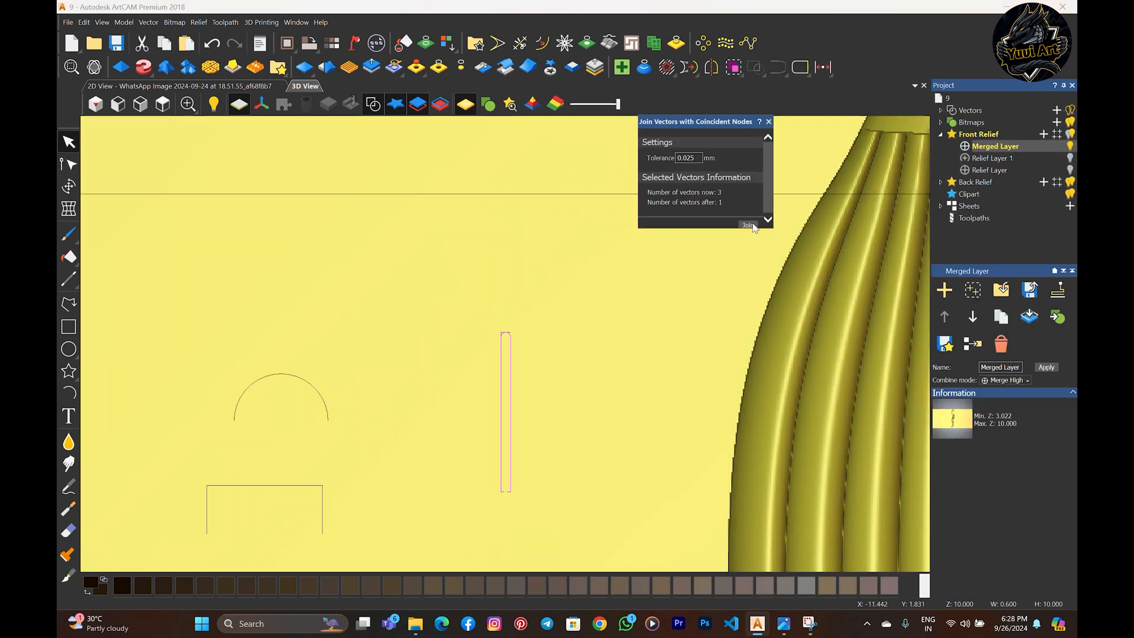
click(769, 122)
drag(600, 370, 437, 413)
key(ctrl+t)
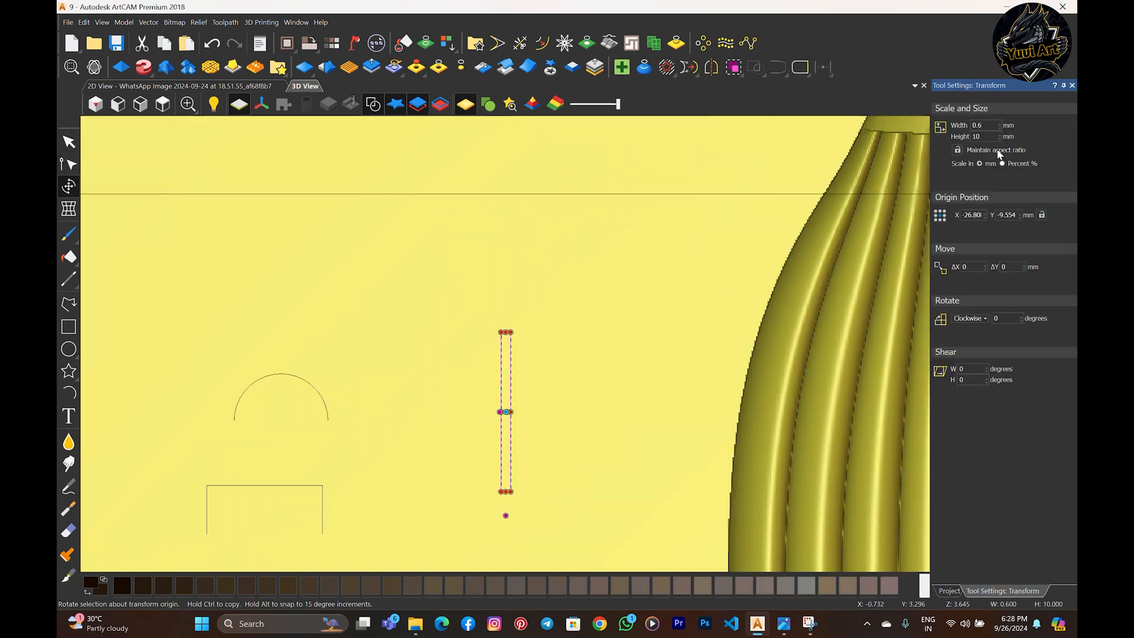
click(581, 317)
- Start an Extrude with the wavy curve between the two columns as drive rail, used as centreline
scroll(781, 380, down, 6)
scroll(712, 391, up, 4)
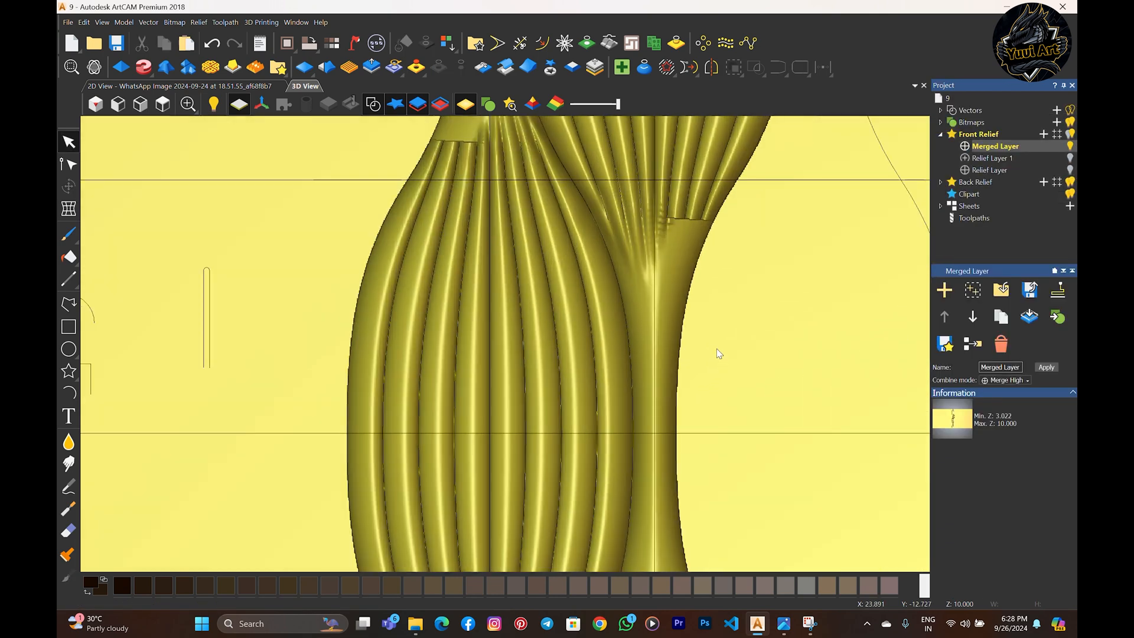
click(143, 66)
scroll(603, 266, up, 4)
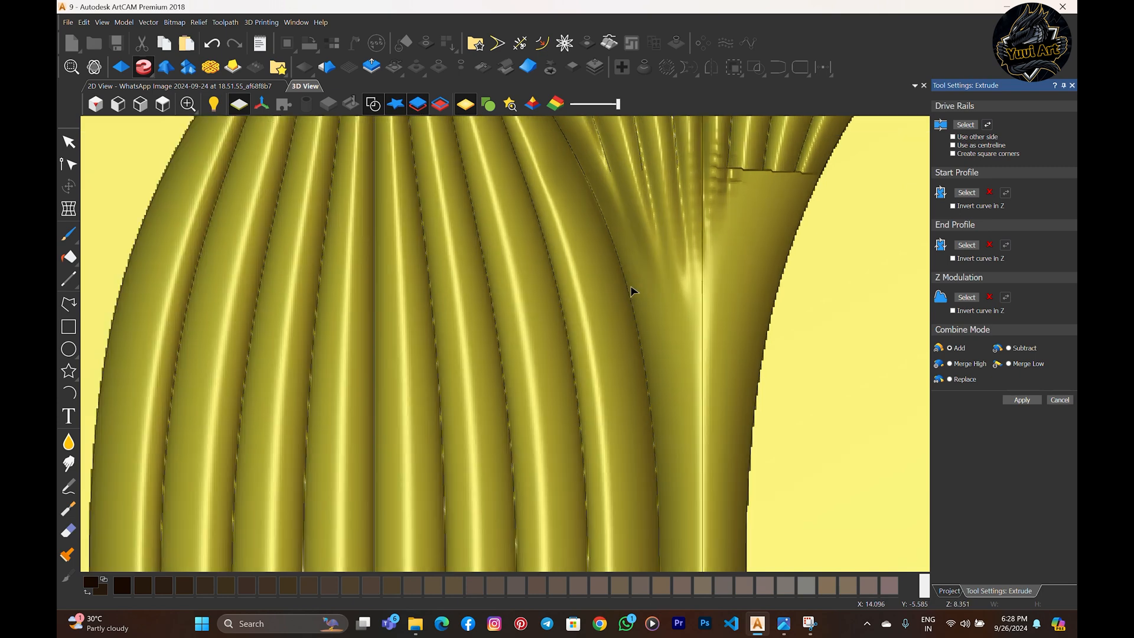
scroll(507, 223, down, 4)
scroll(498, 195, up, 1)
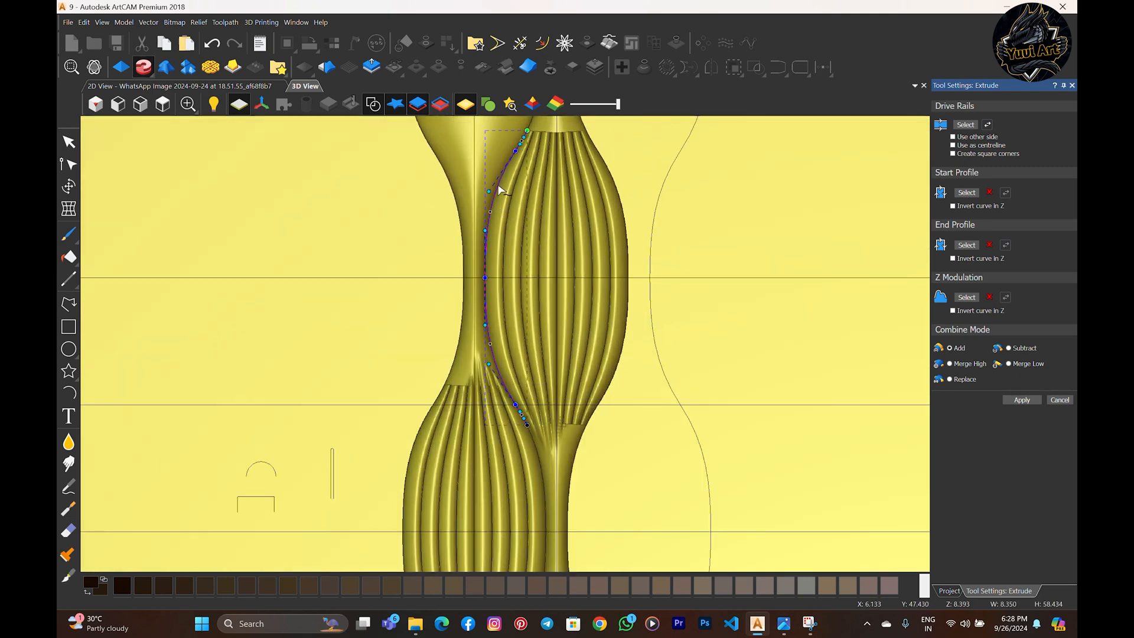
click(533, 168)
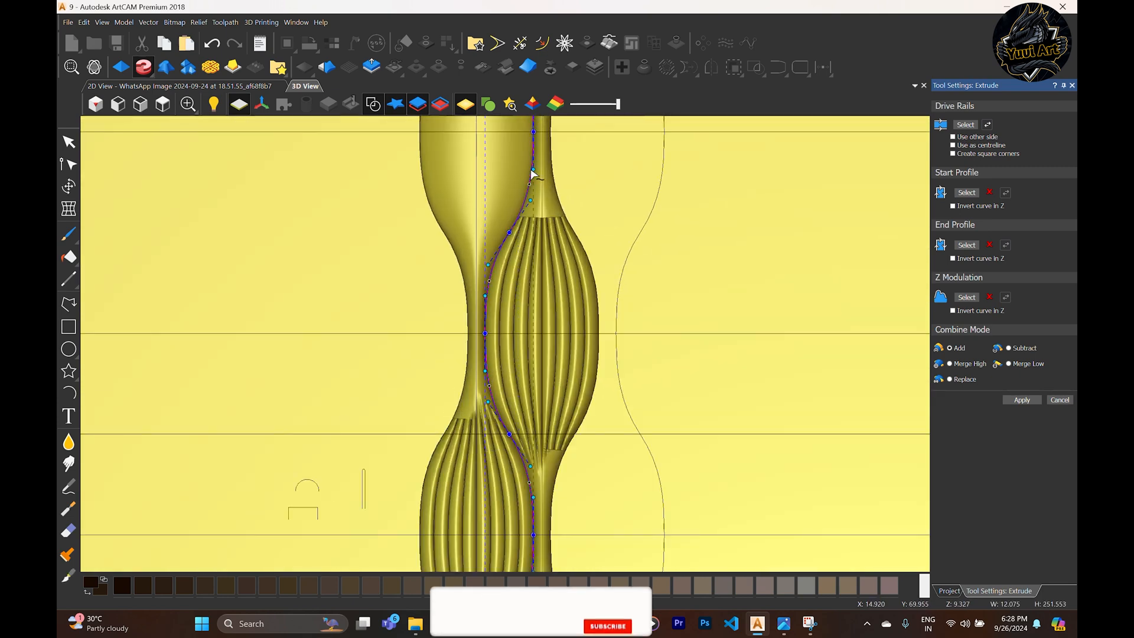
click(965, 125)
click(953, 146)
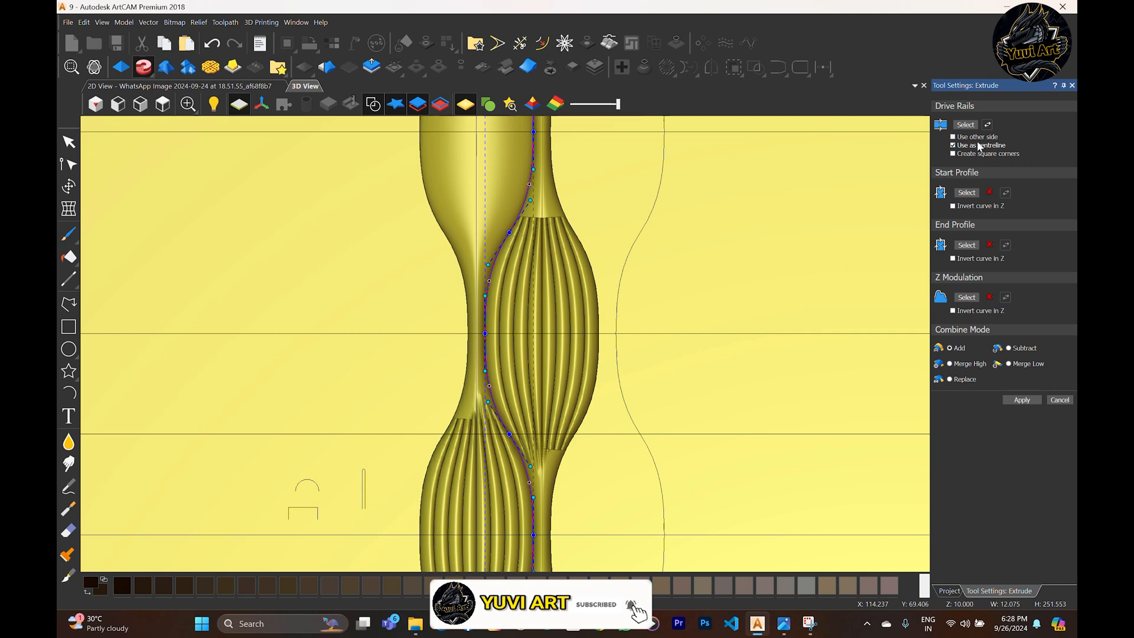
- Set the slim round-ended vector as start profile, inverted in Z, with the Merge High combine mode
scroll(413, 443, down, 2)
scroll(423, 447, up, 3)
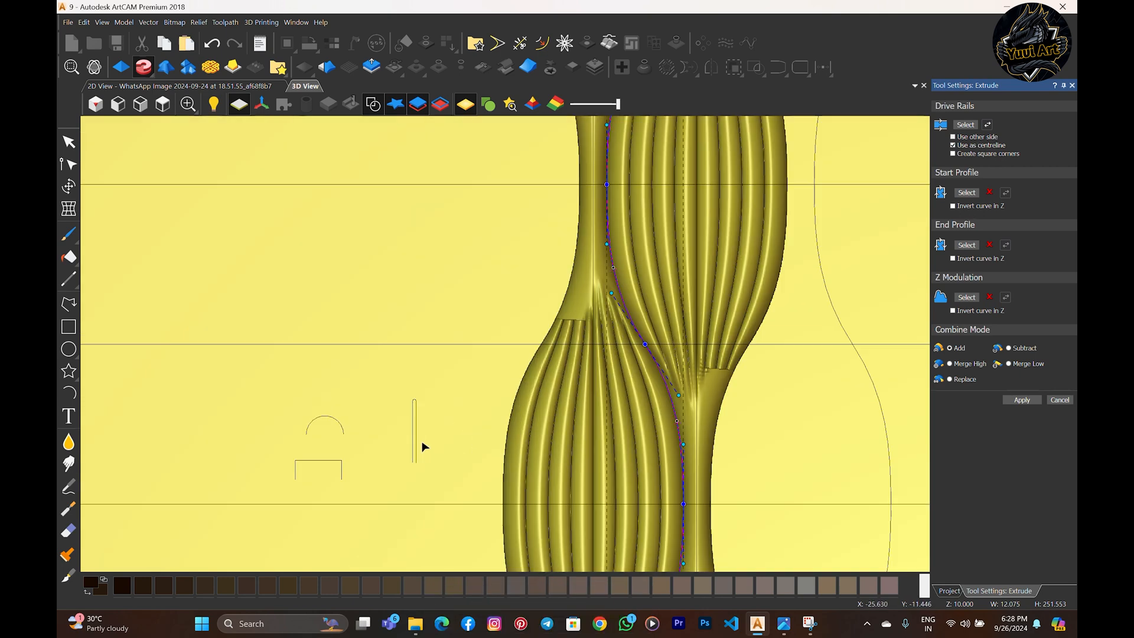
click(415, 444)
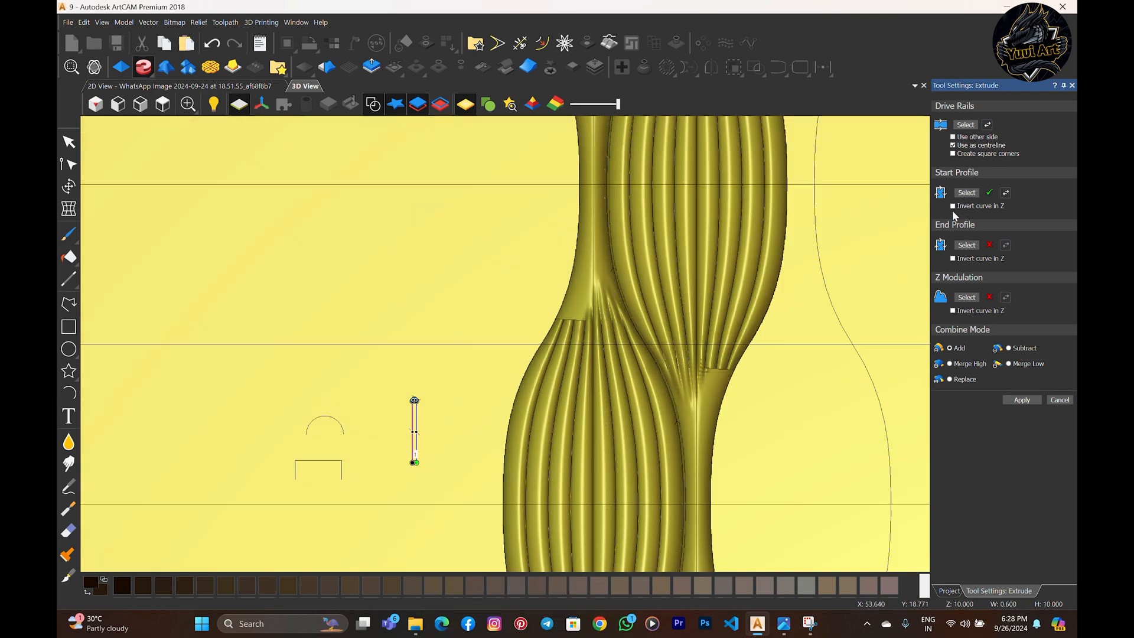
click(953, 206)
click(763, 456)
scroll(655, 402, down, 1)
scroll(654, 387, up, 8)
drag(654, 387, 797, 371)
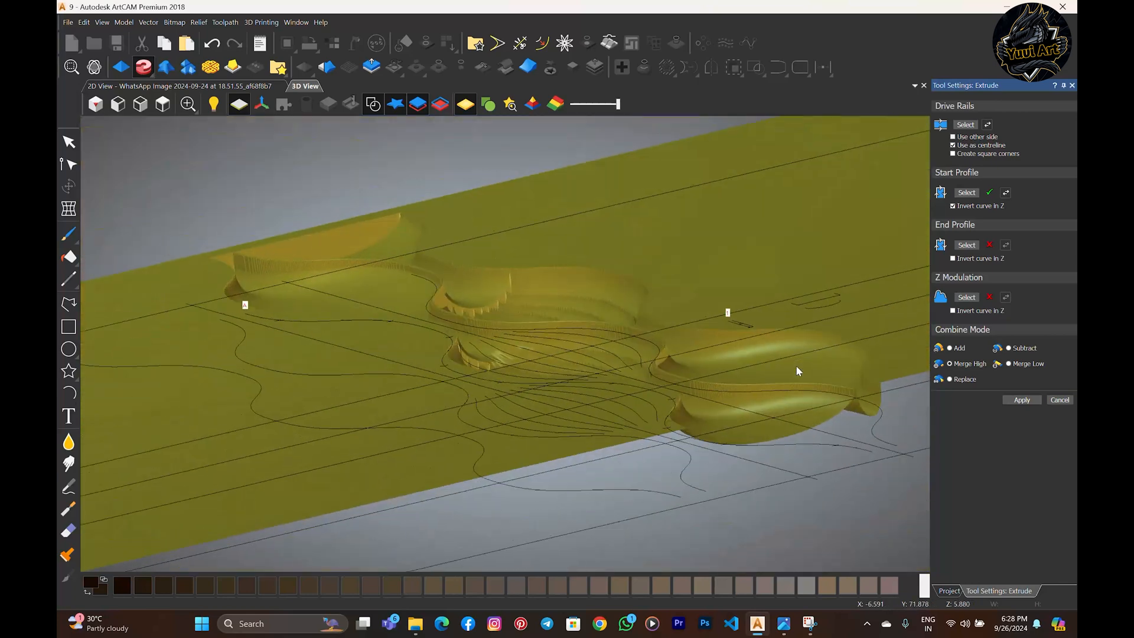
- Select the three wavy outline curves bounding the two columns as the Extrude's drive rails
click(95, 104)
scroll(526, 274, down, 2)
scroll(525, 256, up, 6)
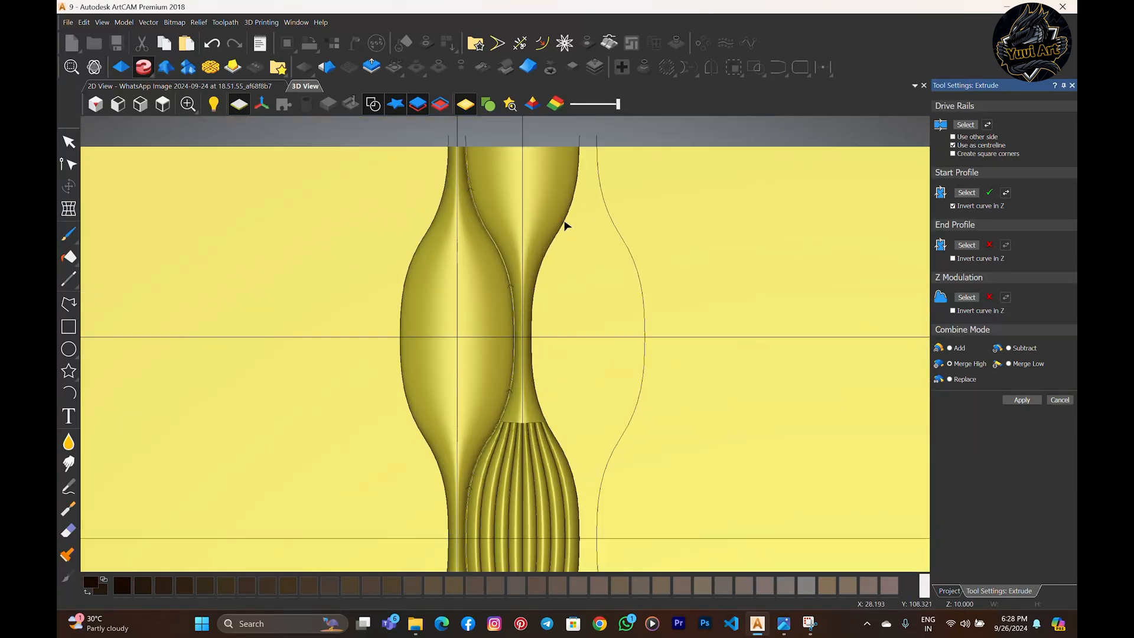
click(566, 223)
shift+click(474, 223)
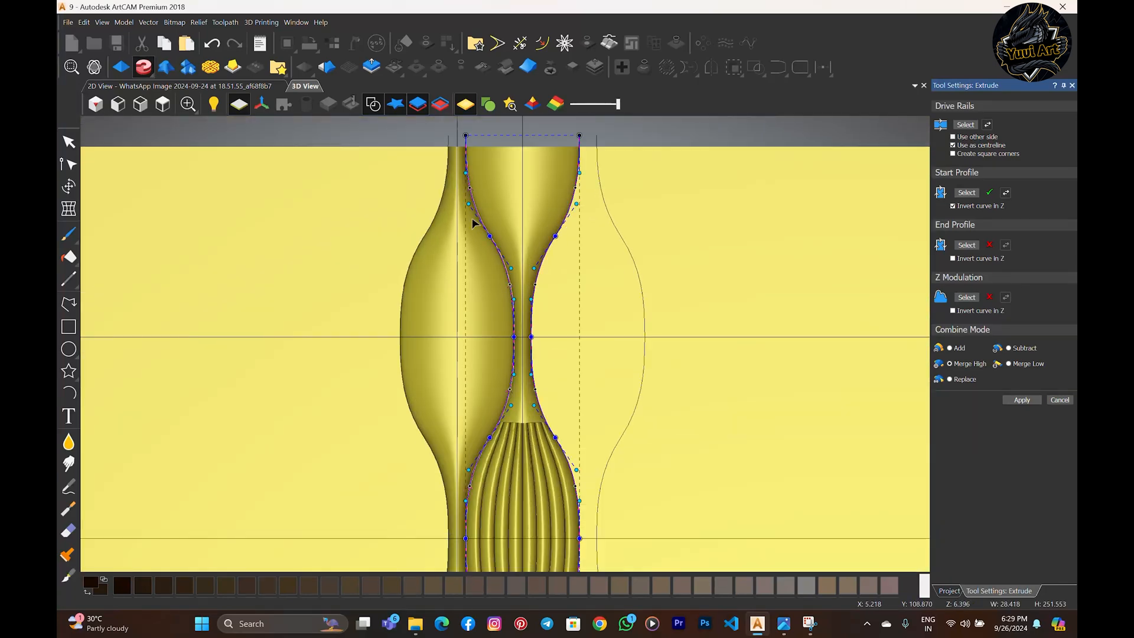
shift+click(439, 211)
click(967, 126)
scroll(433, 444, up, 6)
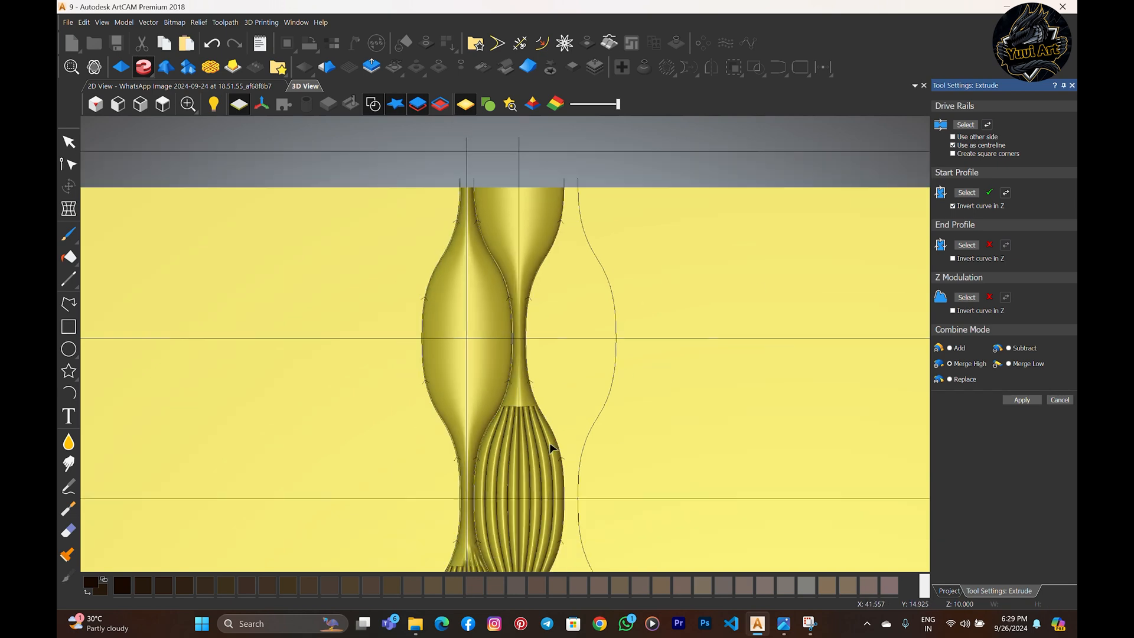
- Extrude the slim round-ended profile, inverted in Z, along the three outline curves in Merge High mode and close the tool
click(407, 452)
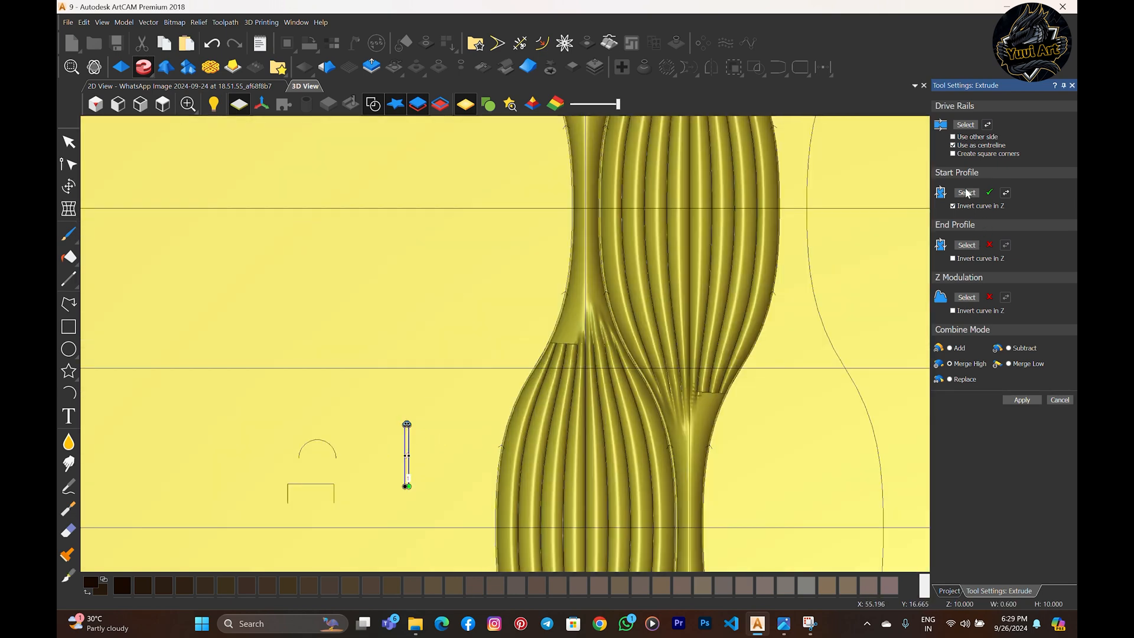
click(859, 322)
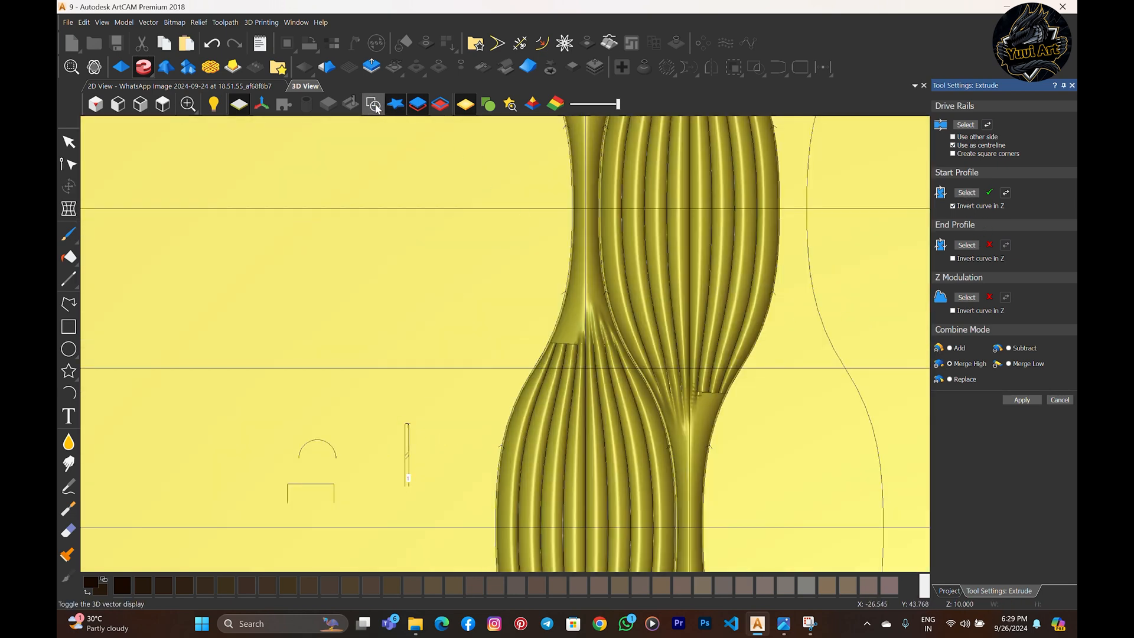
scroll(536, 182, down, 4)
scroll(691, 242, up, 3)
scroll(526, 446, up, 3)
drag(526, 446, 523, 340)
click(162, 105)
scroll(557, 309, up, 5)
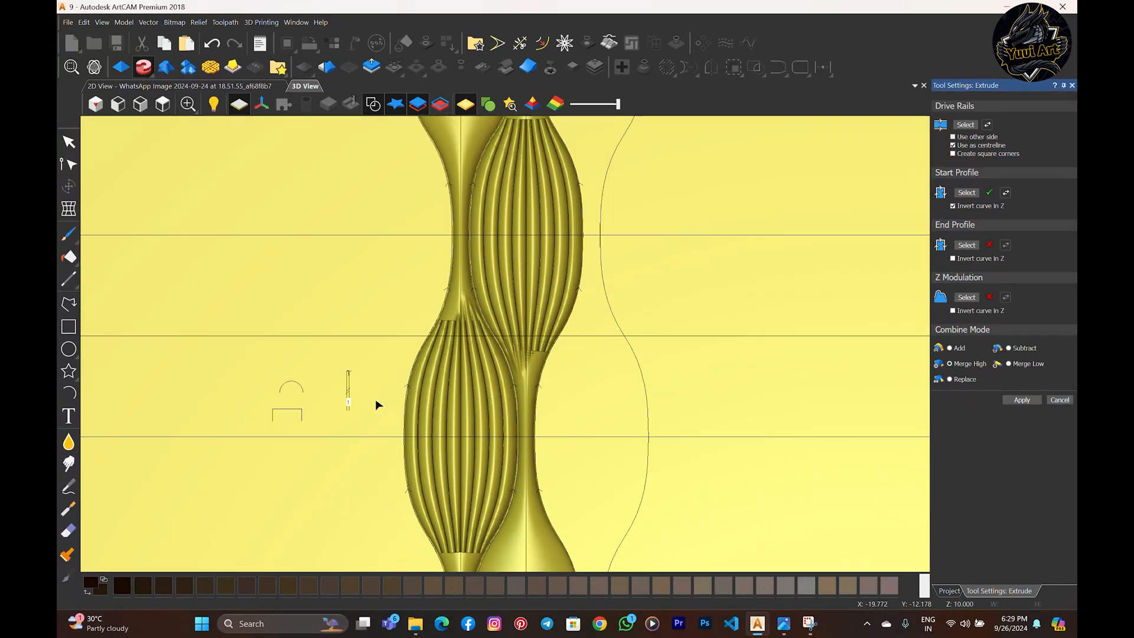
click(1040, 402)
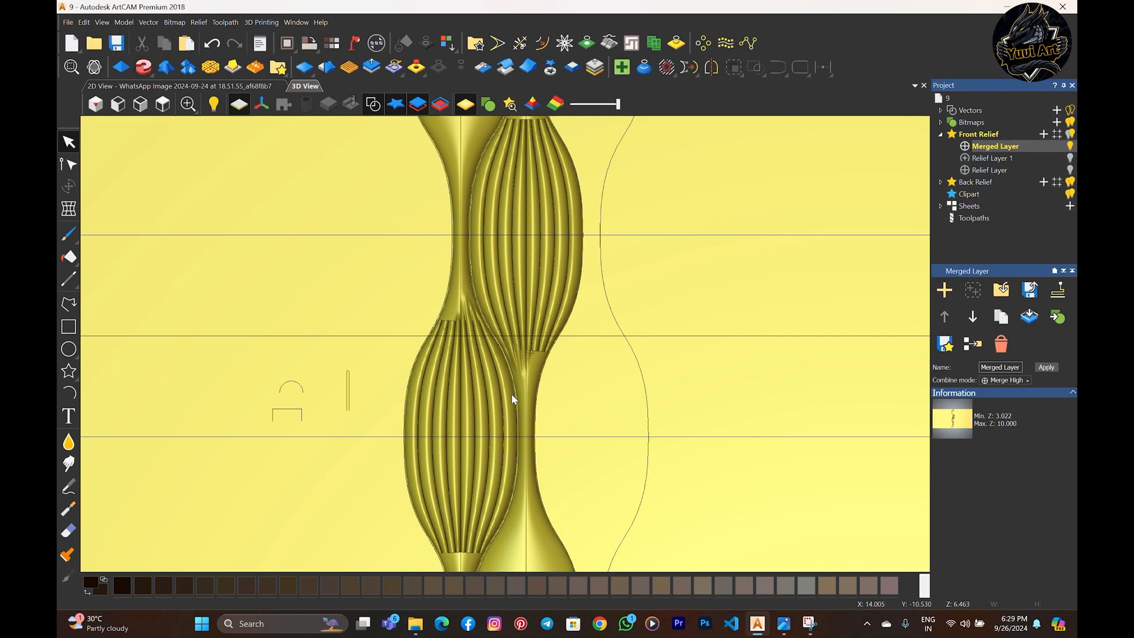
scroll(497, 399, down, 5)
scroll(486, 404, up, 6)
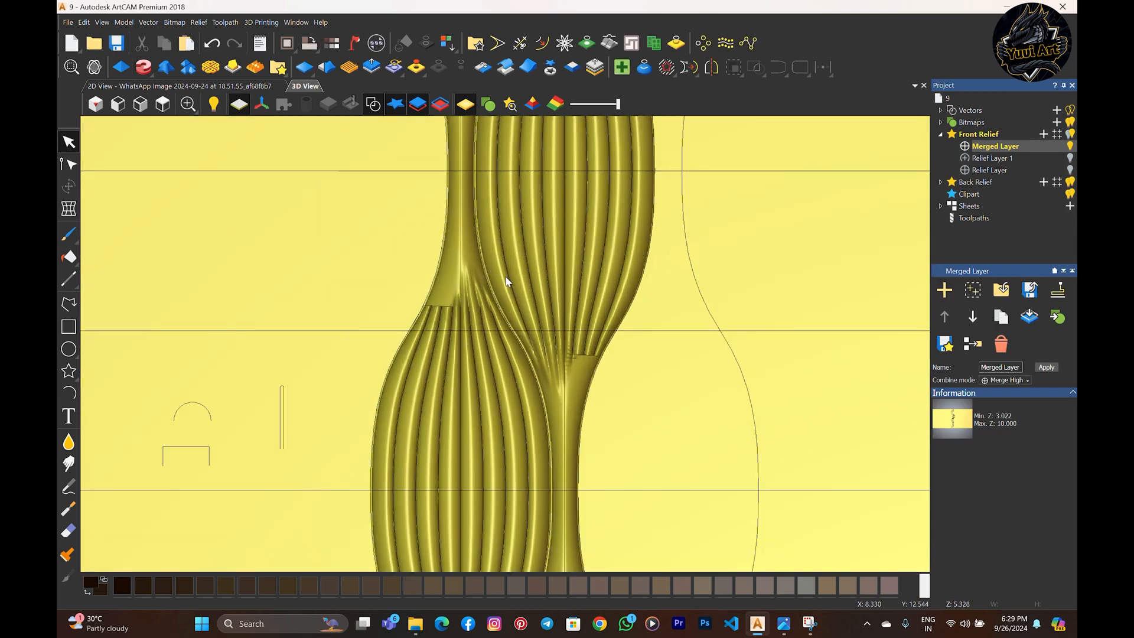
scroll(521, 404, down, 2)
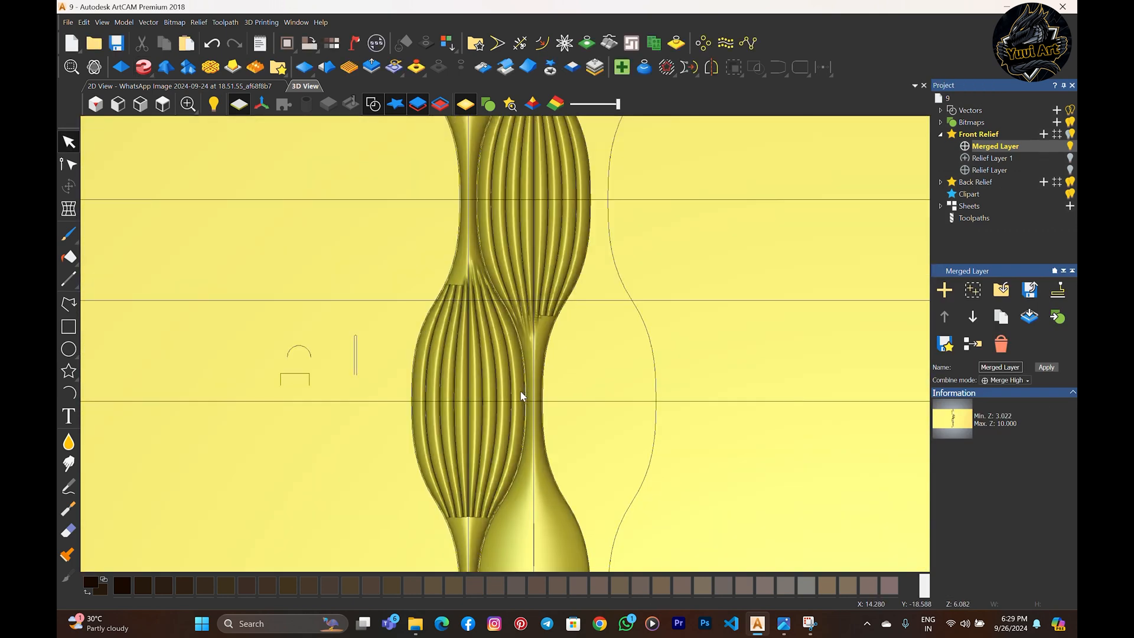
- Hide the merged relief and draw a closed rectangular polyline, about 16.3 by 50.3 mm, through the guideline intersections across both ribbed bulges
scroll(508, 346, down, 3)
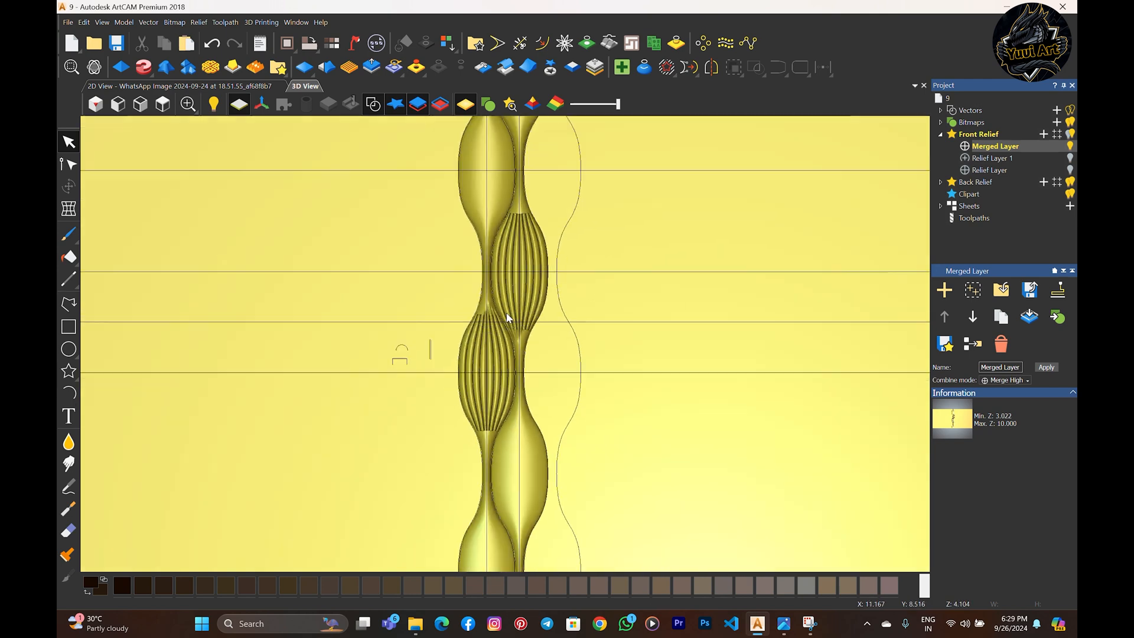
scroll(510, 319, up, 4)
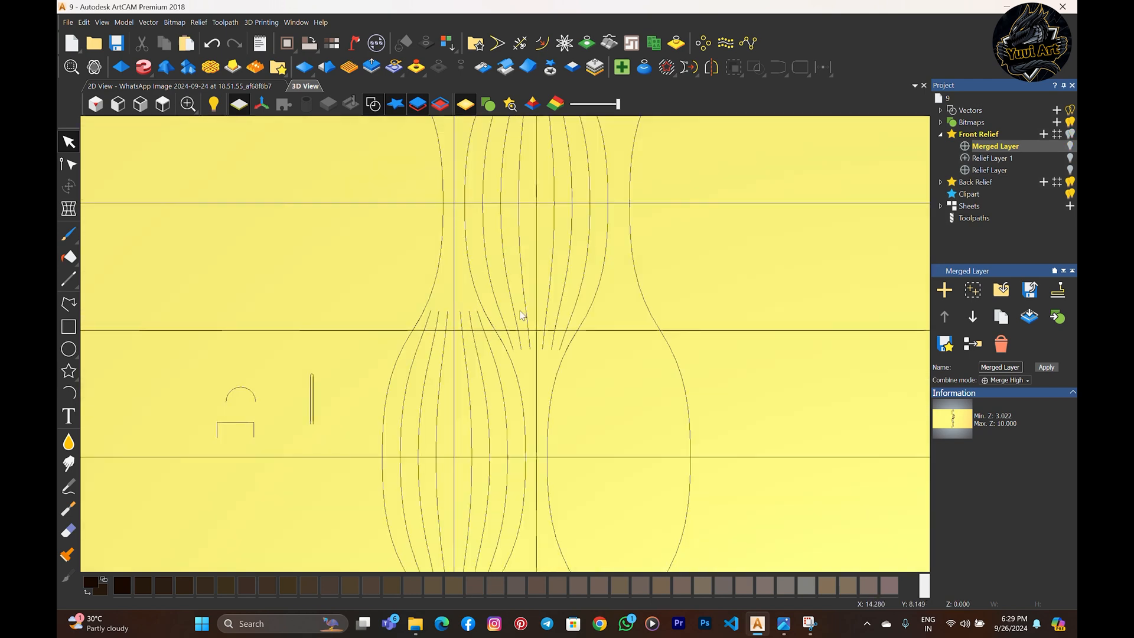
click(68, 305)
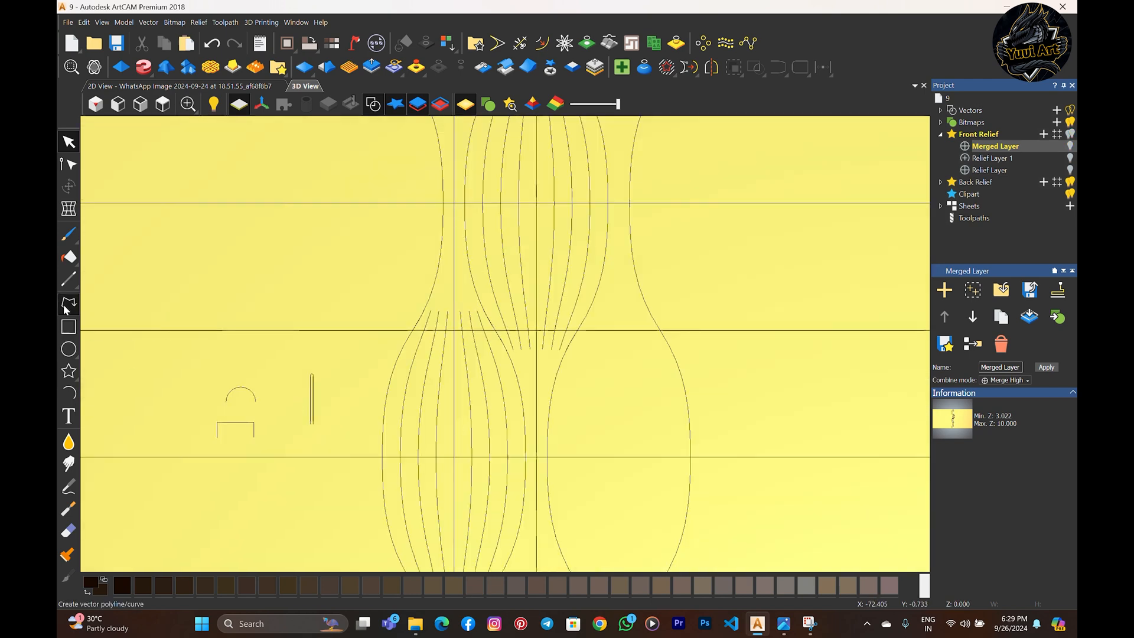
click(537, 201)
click(537, 457)
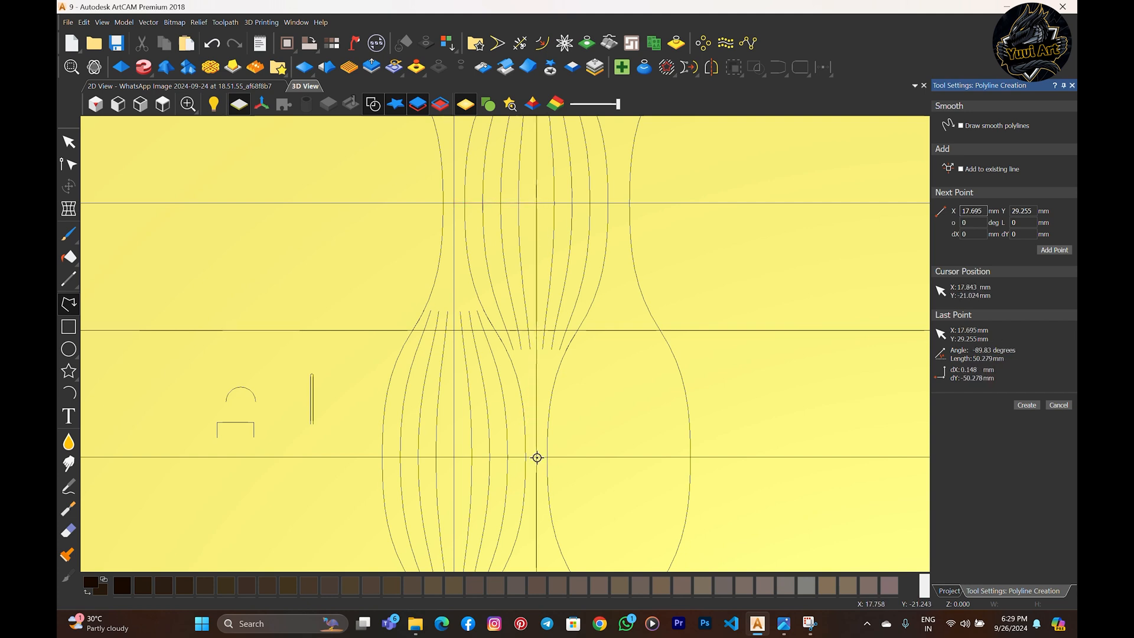
click(454, 456)
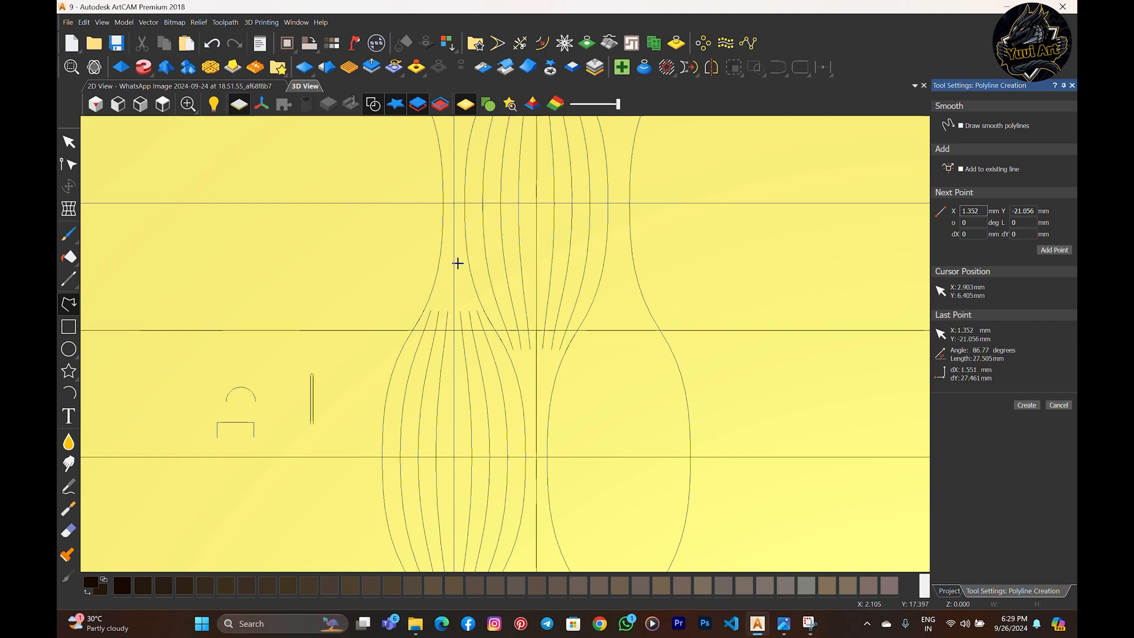
click(453, 204)
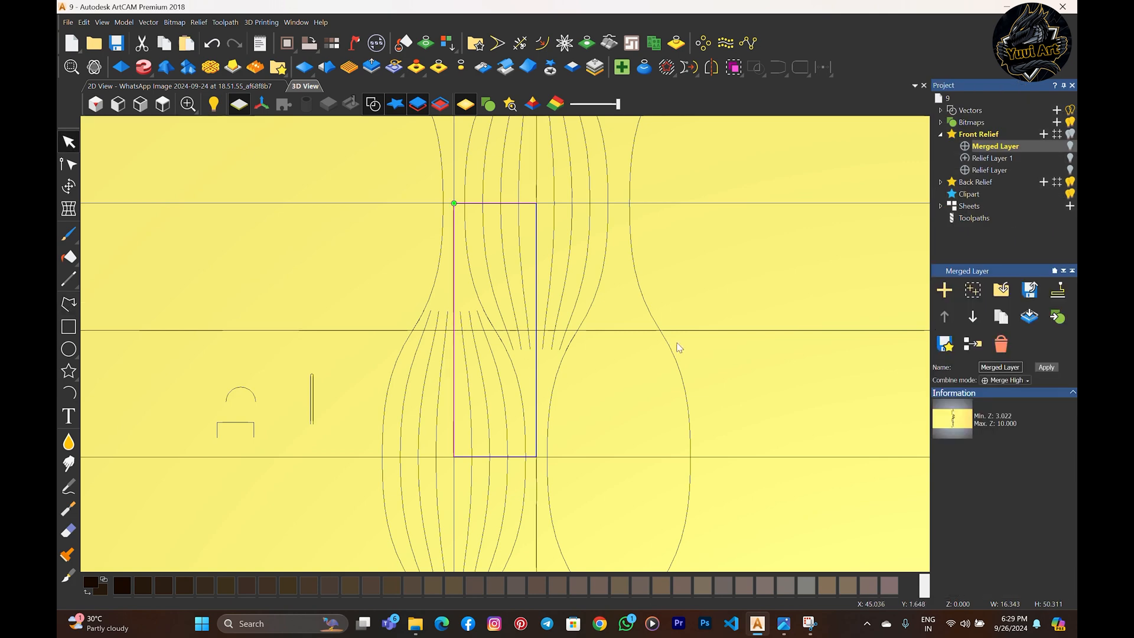
- Make the merged relief visible again and check how the rectangle frames the ribbed bulges
click(1071, 145)
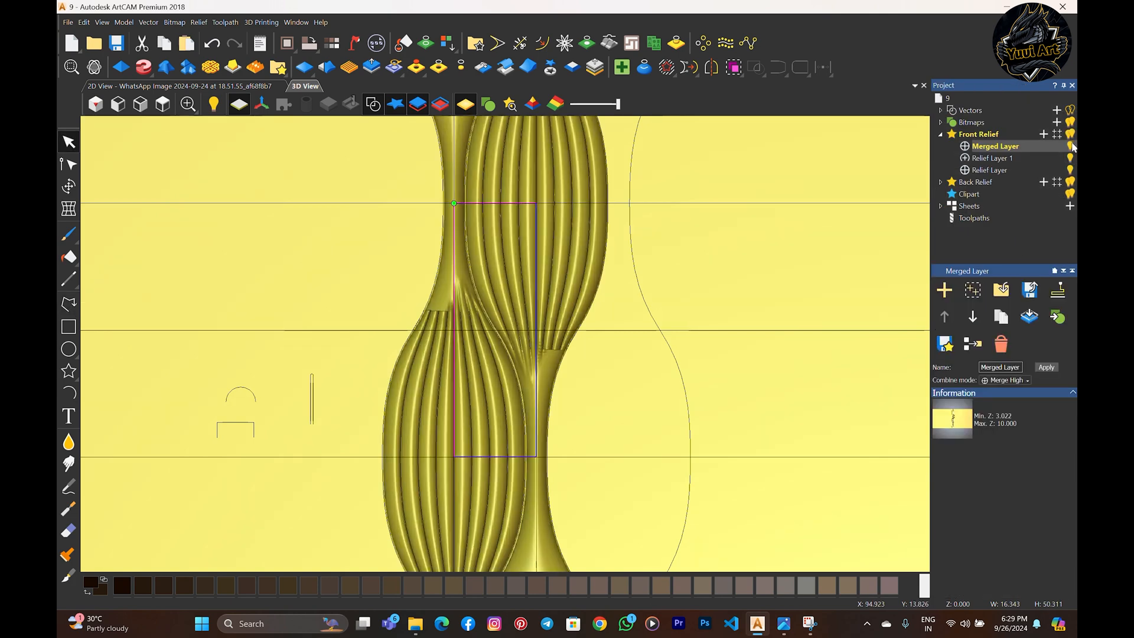
scroll(511, 285, down, 3)
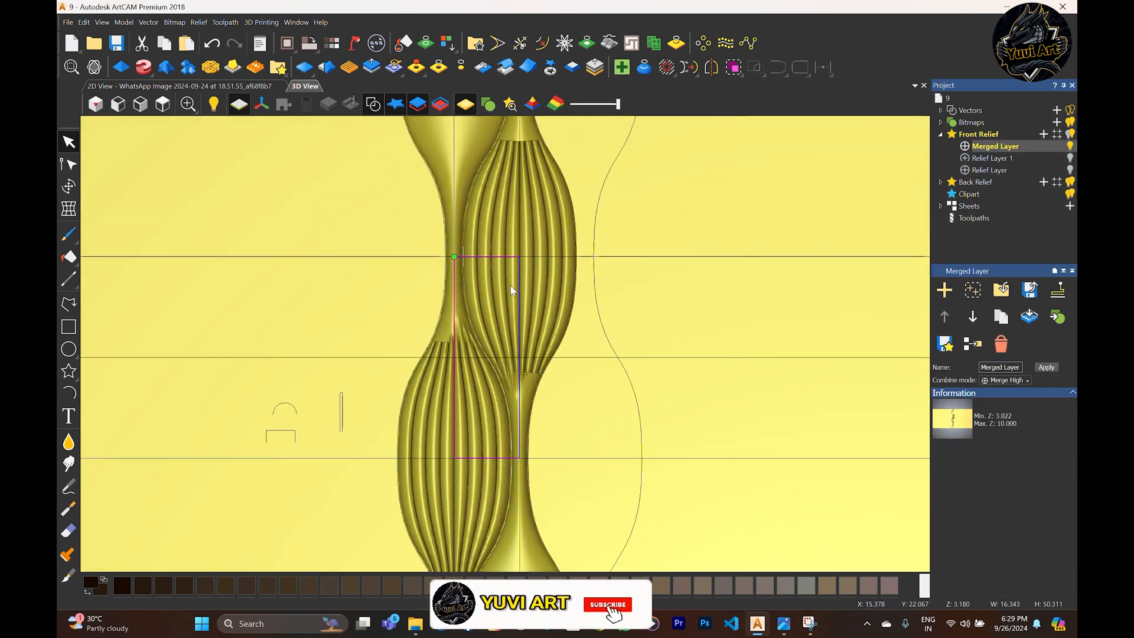
scroll(481, 282, up, 4)
scroll(451, 411, down, 2)
scroll(549, 354, up, 5)
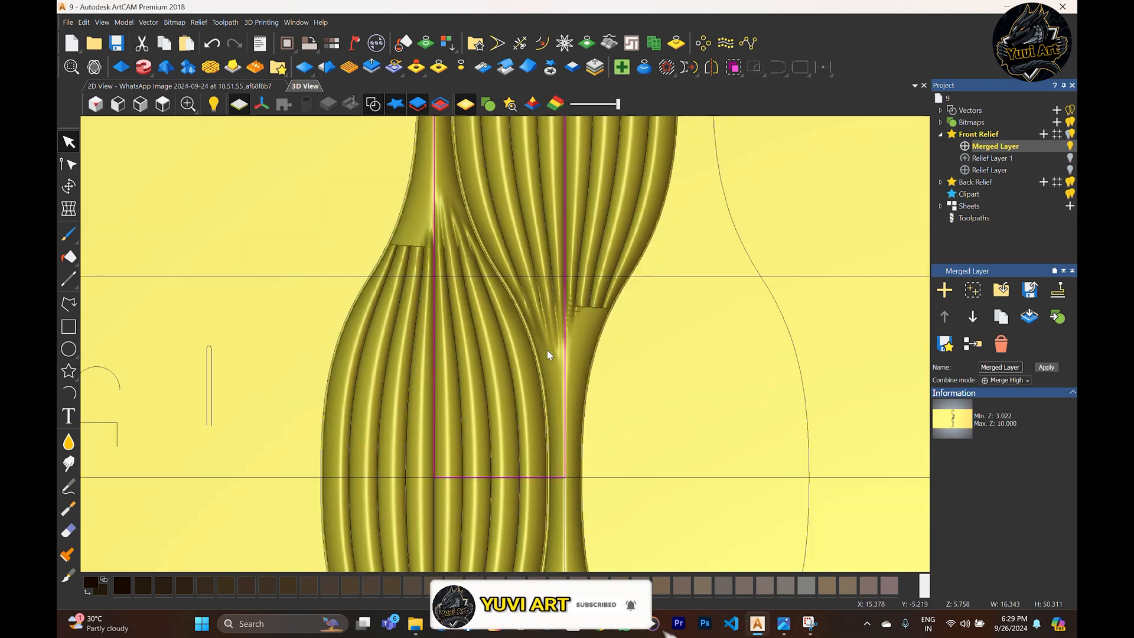
scroll(570, 316, down, 4)
scroll(477, 365, up, 2)
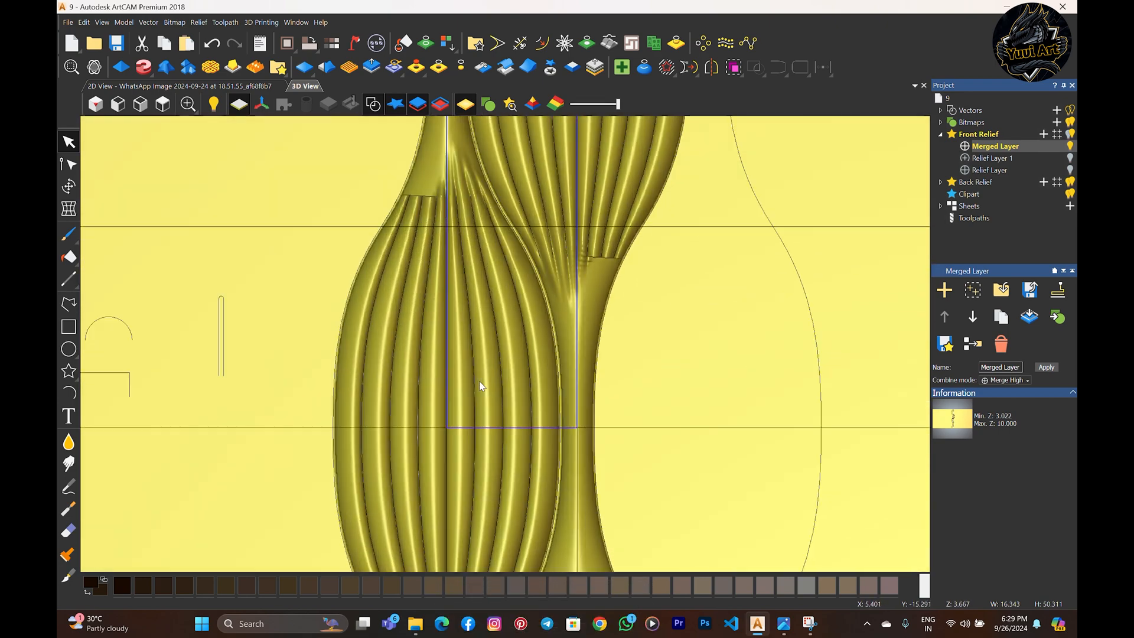
- Offset the rectangle 0.1 mm outwards with sharp corners, deleting the original vector
click(541, 43)
scroll(514, 440, up, 3)
scroll(514, 441, up, 3)
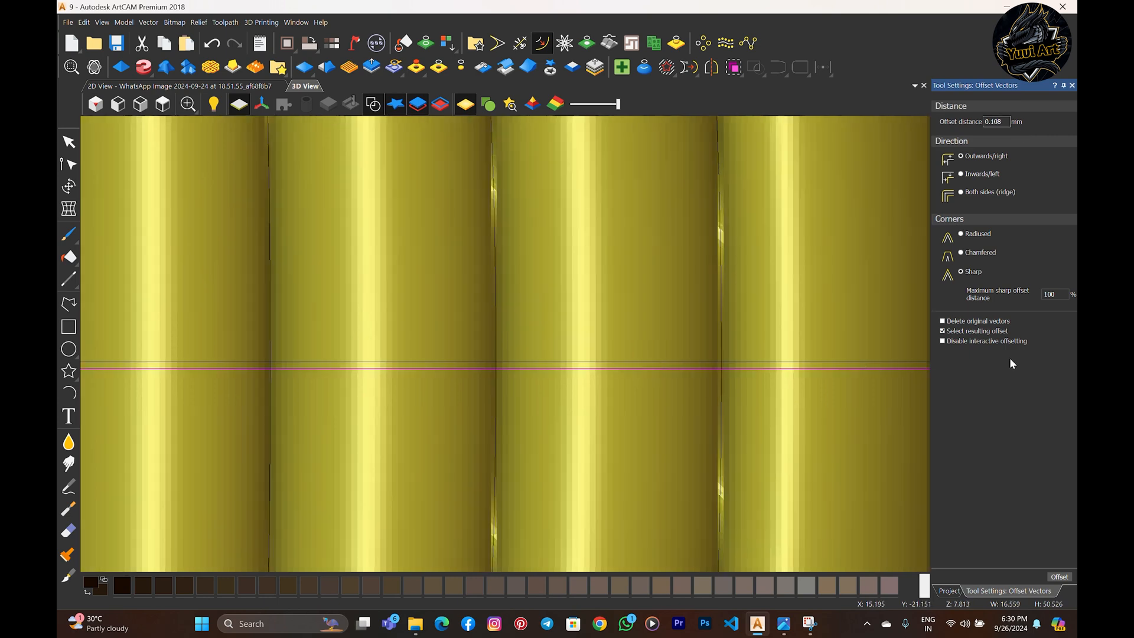
click(947, 321)
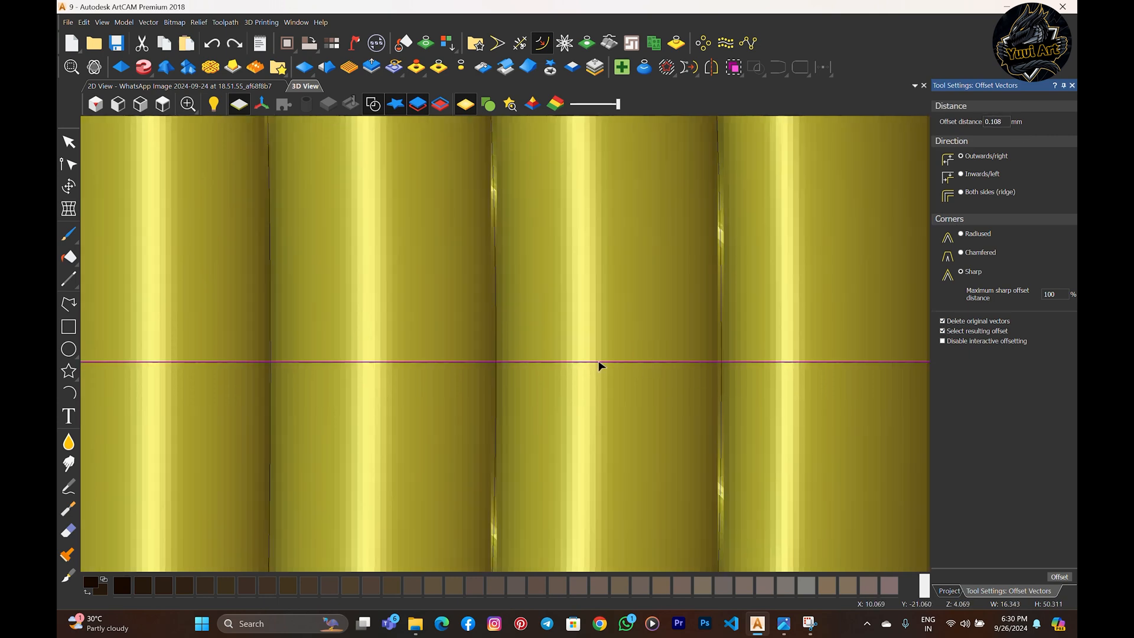
drag(598, 362, 601, 368)
click(1060, 578)
- Zero the merged layer's relief outside the offset rectangle
scroll(393, 362, down, 7)
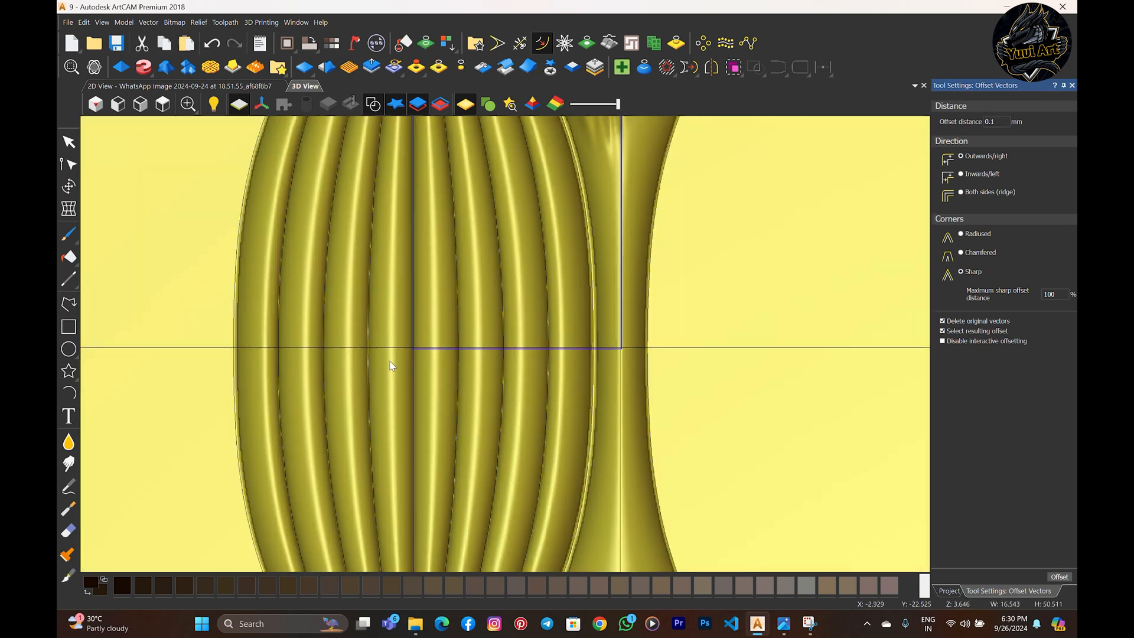
scroll(637, 305, up, 7)
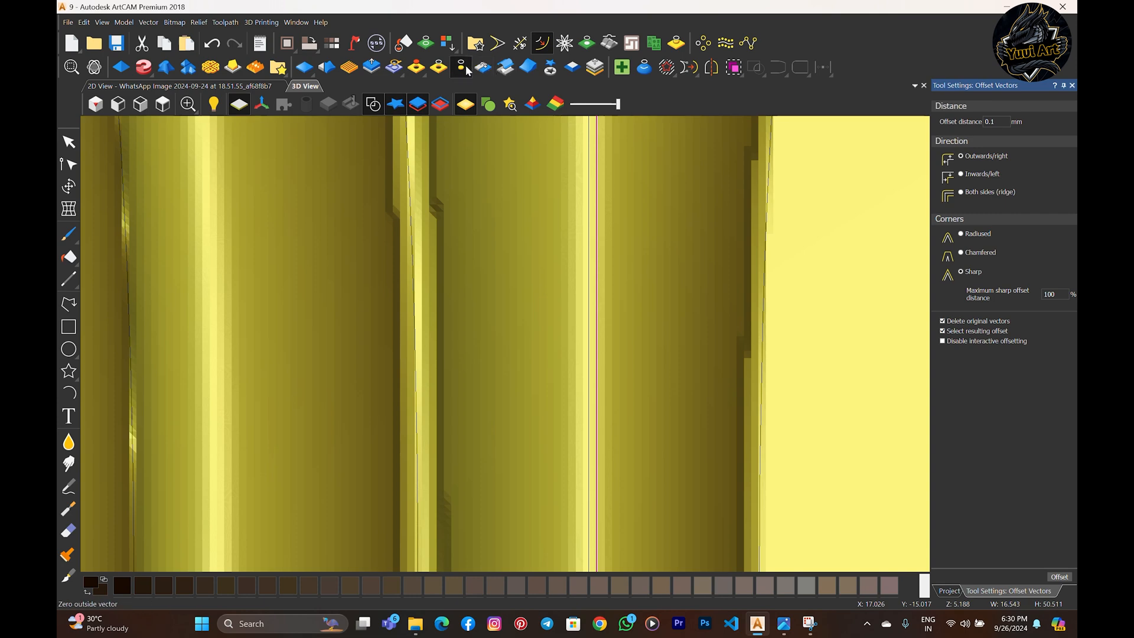
scroll(597, 331, up, 4)
scroll(585, 349, up, 3)
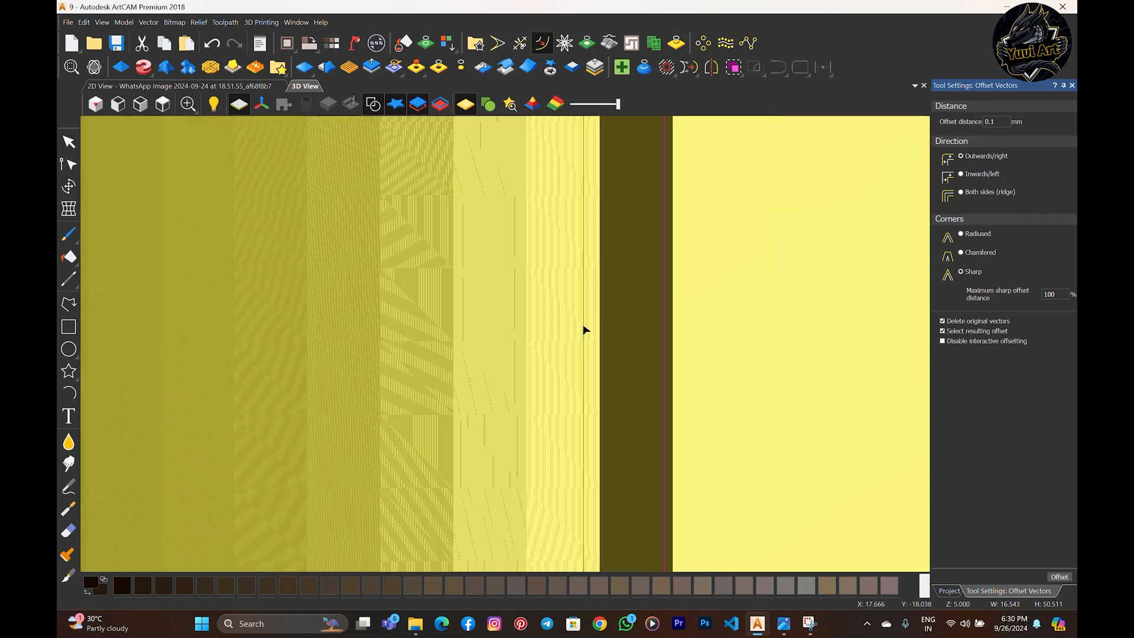
- Examine the edges of the cropped relief against the rectangle and guidelines, and close the offset settings
scroll(611, 322, down, 7)
scroll(344, 484, up, 6)
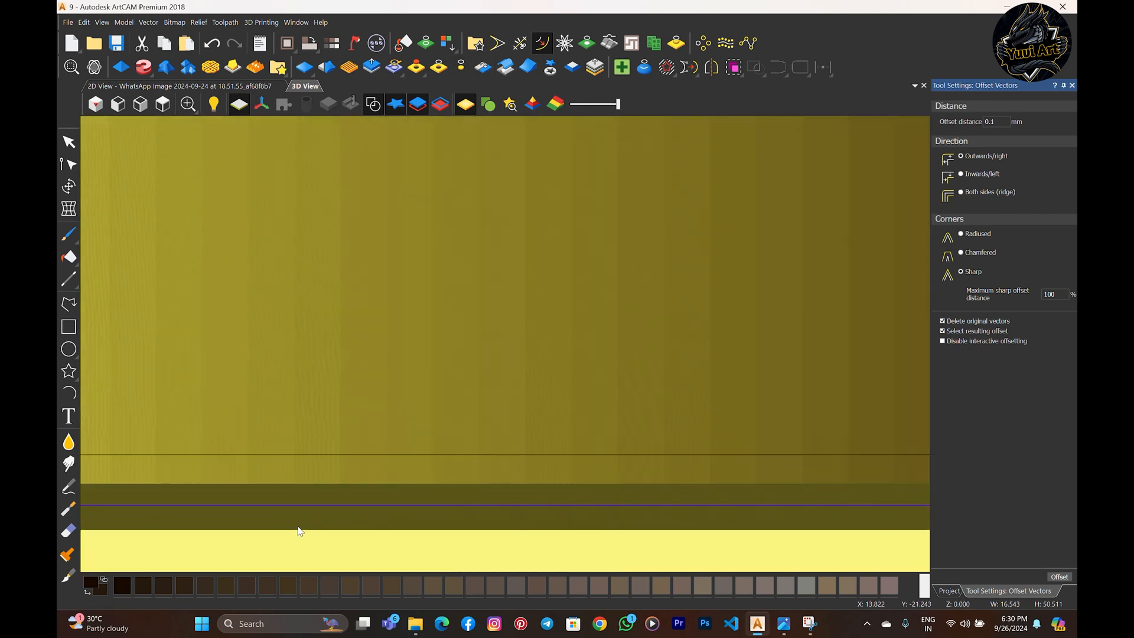
scroll(299, 529, down, 3)
scroll(713, 371, up, 4)
scroll(334, 317, down, 11)
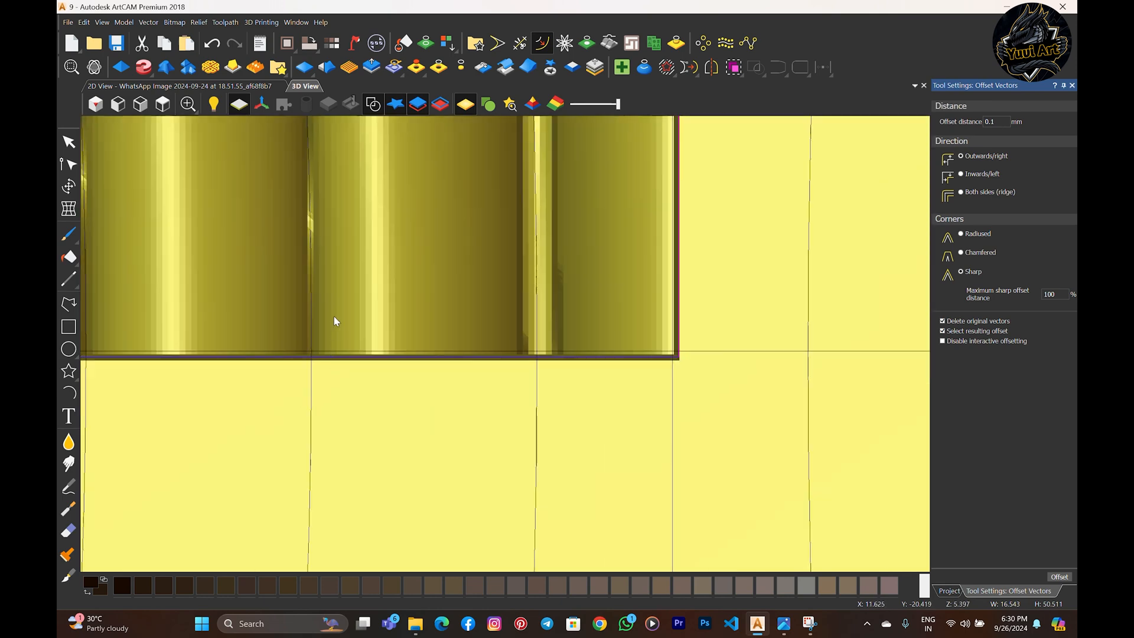
scroll(360, 243, up, 3)
scroll(361, 248, up, 5)
scroll(360, 300, down, 8)
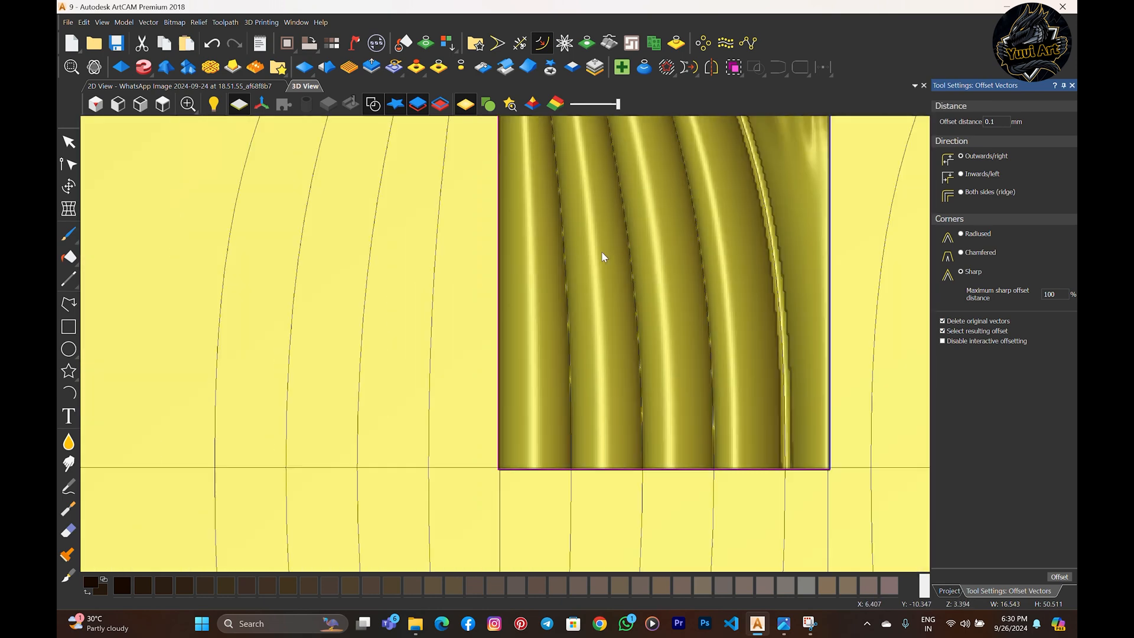
scroll(602, 254, down, 3)
scroll(497, 144, up, 7)
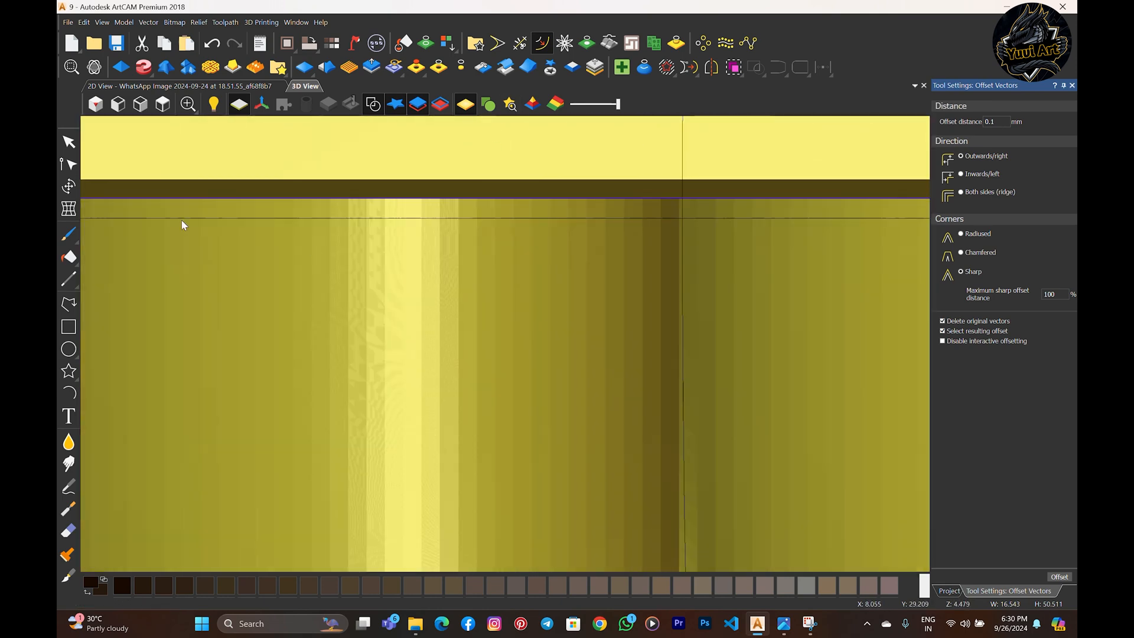
key(Escape)
- Turn the cropped ribbed relief piece into a clipart object and deselect it
scroll(565, 425, down, 10)
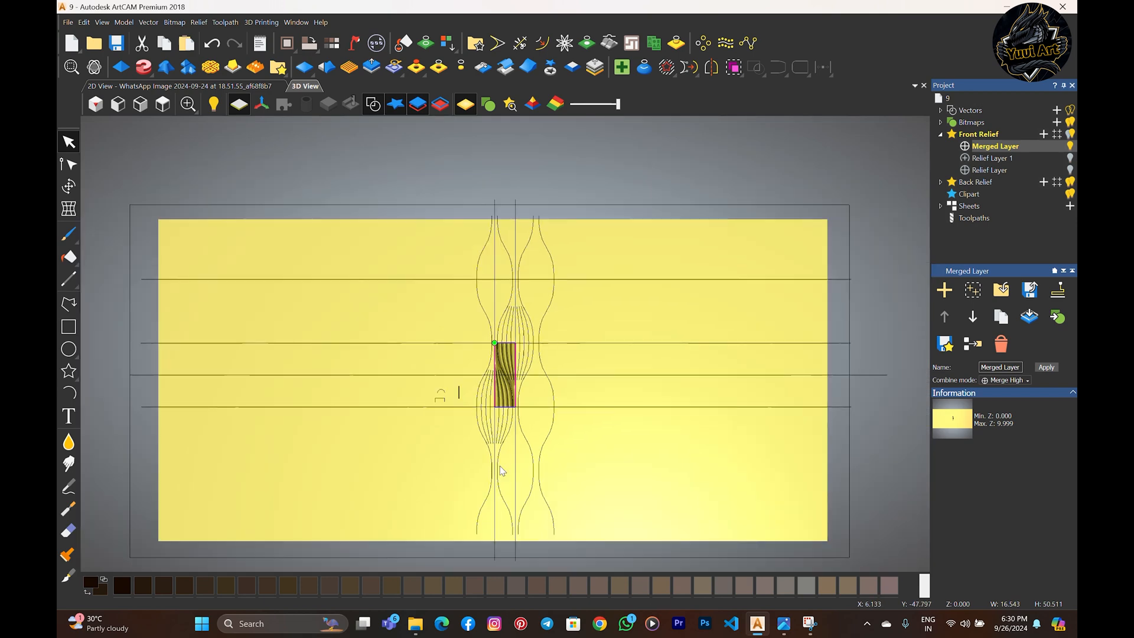
scroll(604, 306, up, 3)
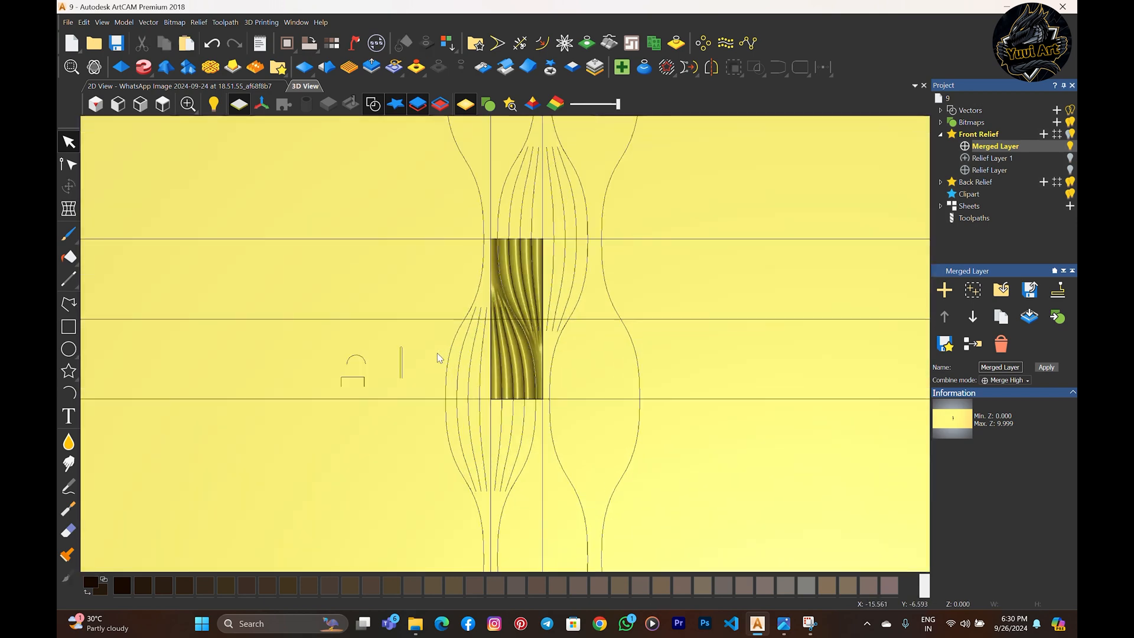
scroll(603, 315, down, 3)
scroll(594, 325, up, 2)
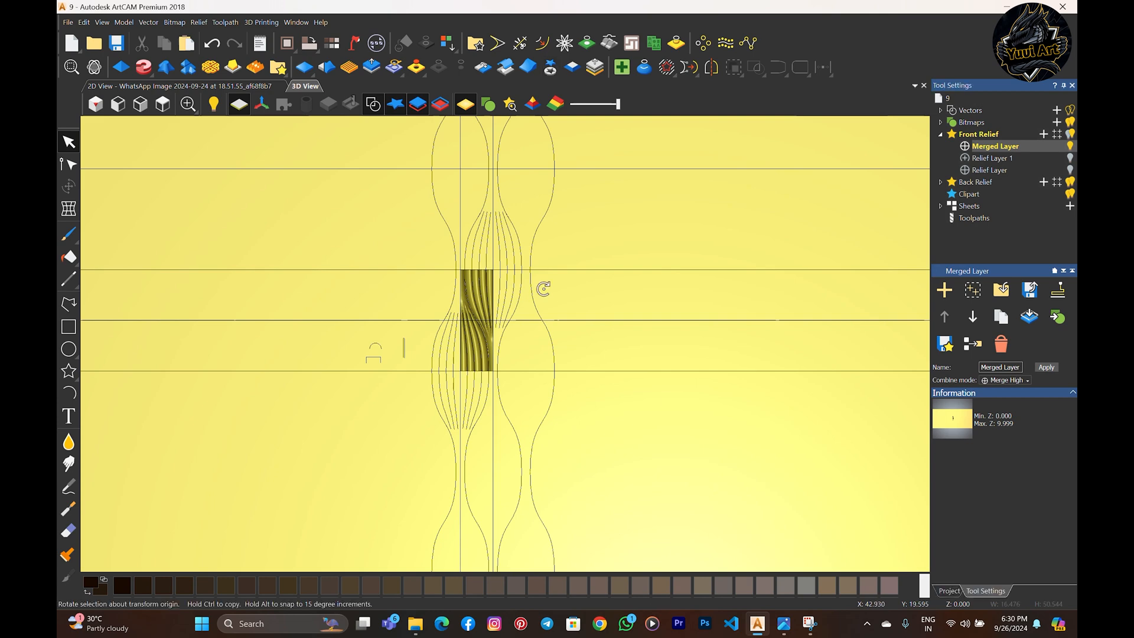
click(567, 293)
scroll(581, 334, down, 3)
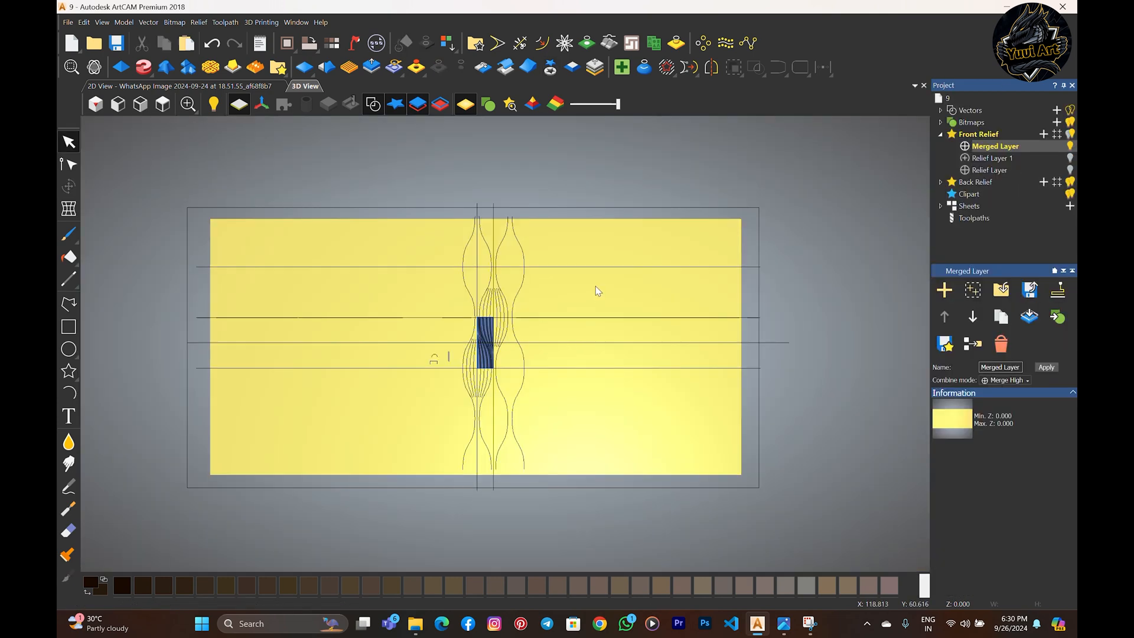
- Select all the column, rib and profile vectors and move them to a new vector layer
drag(392, 189, 604, 532)
scroll(506, 275, up, 2)
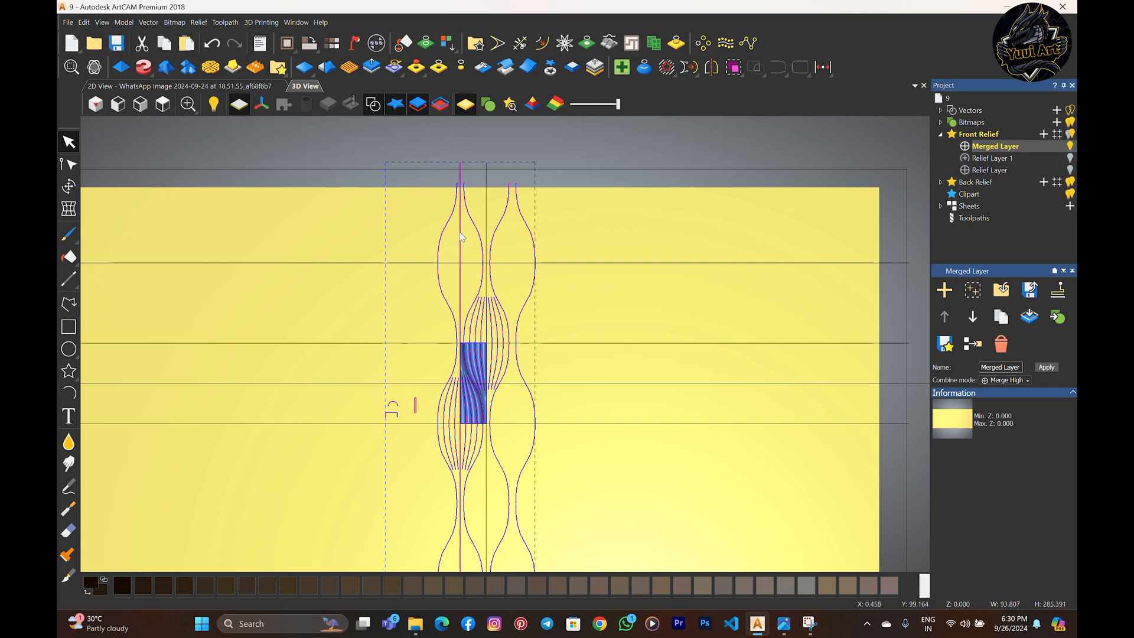
scroll(497, 373, down, 2)
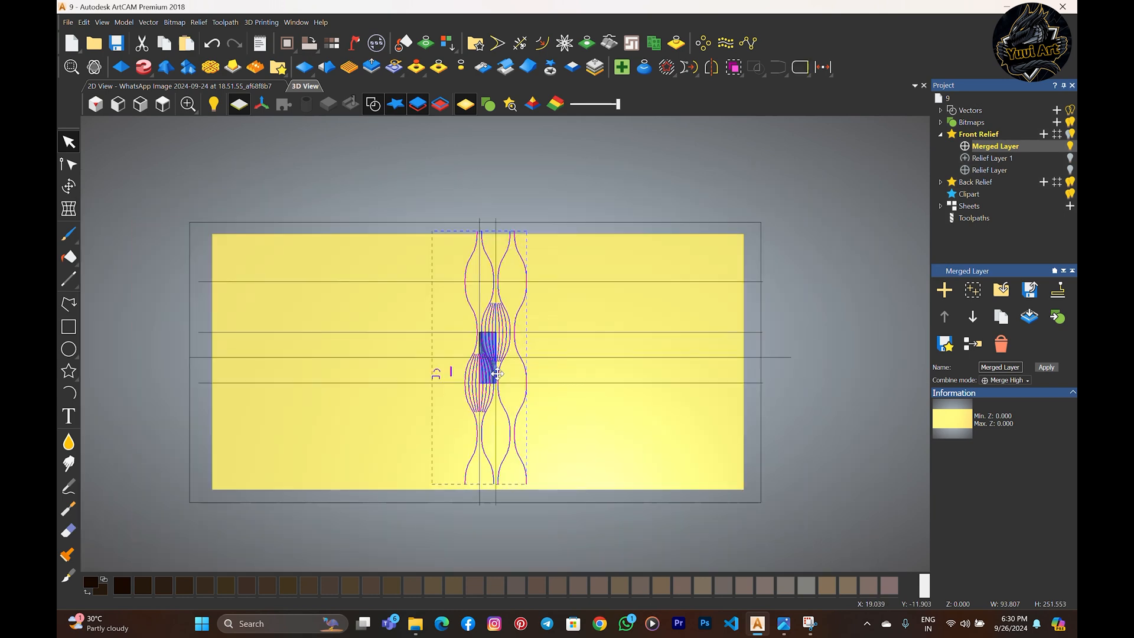
scroll(511, 395, up, 5)
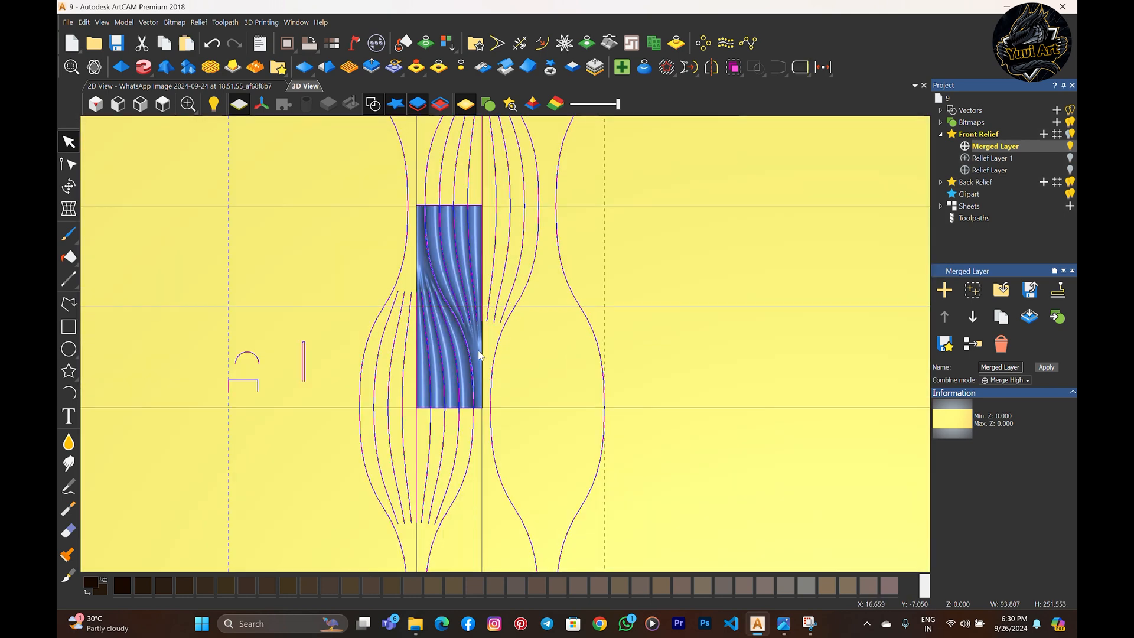
scroll(478, 342, down, 5)
right_click(494, 230)
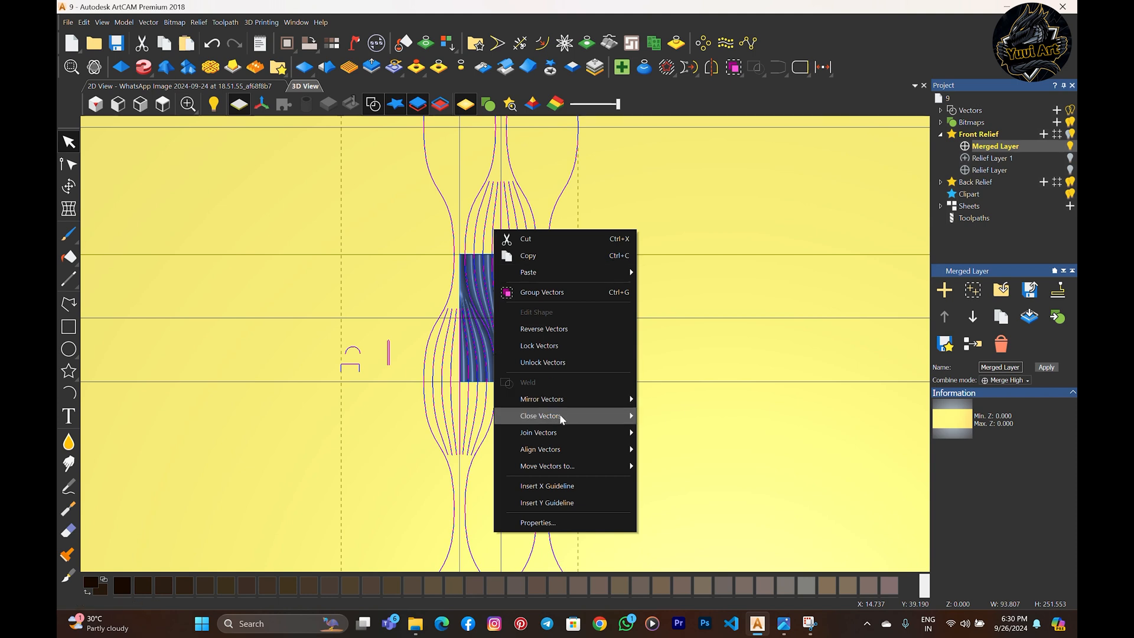
mouse_move(576, 464)
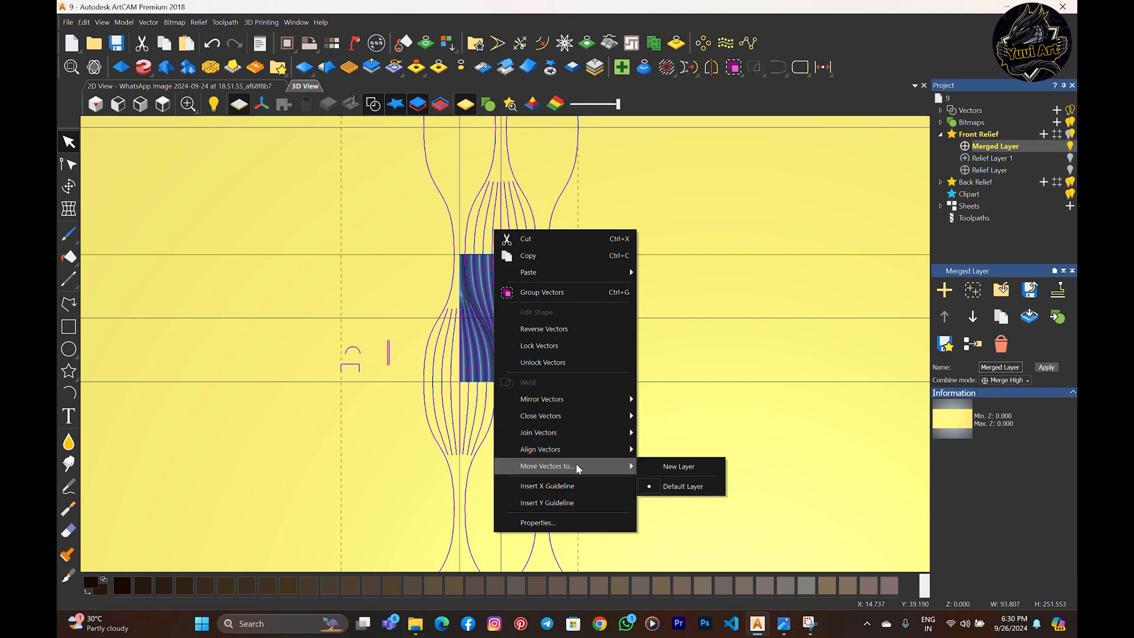
click(673, 467)
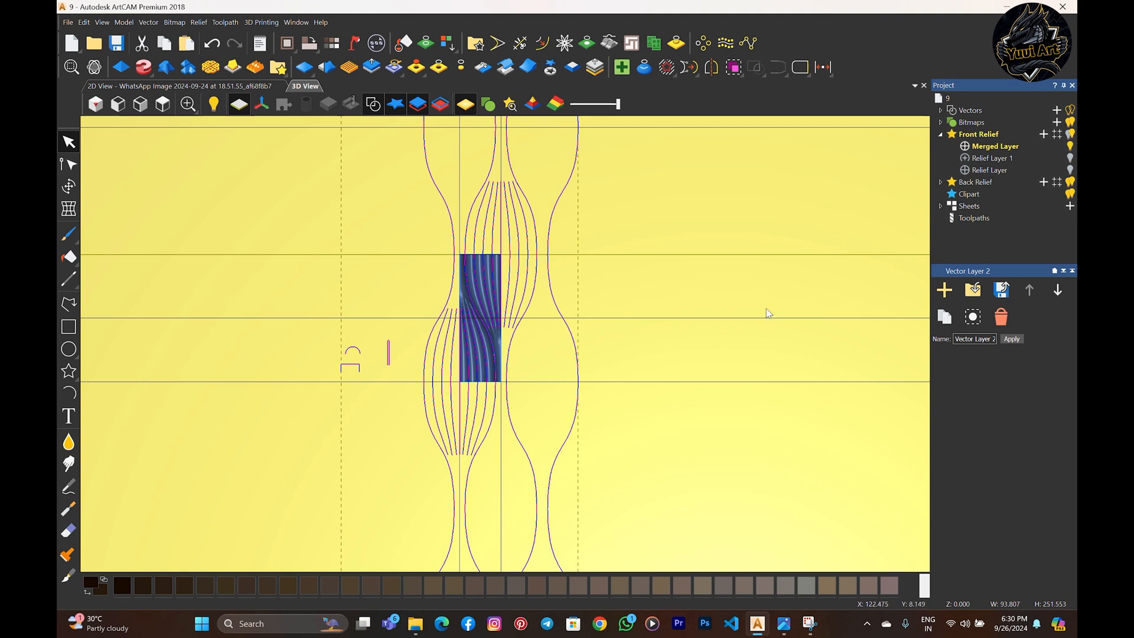
- Hide Vector Layer 2 and make Default Layer the active vector layer
click(940, 111)
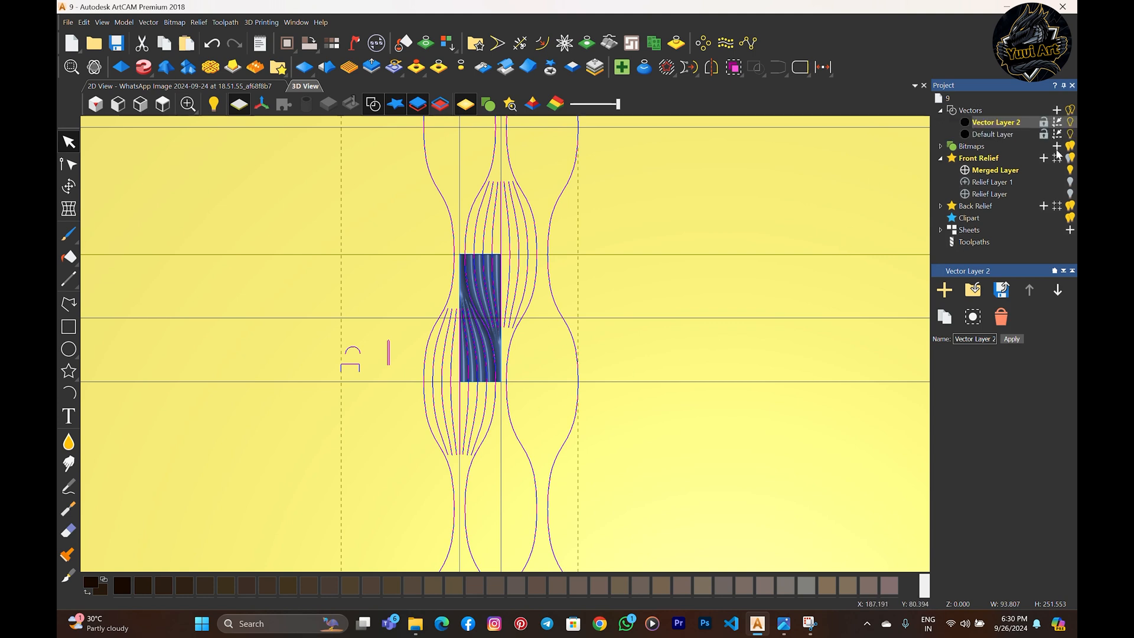
click(1070, 123)
click(1017, 135)
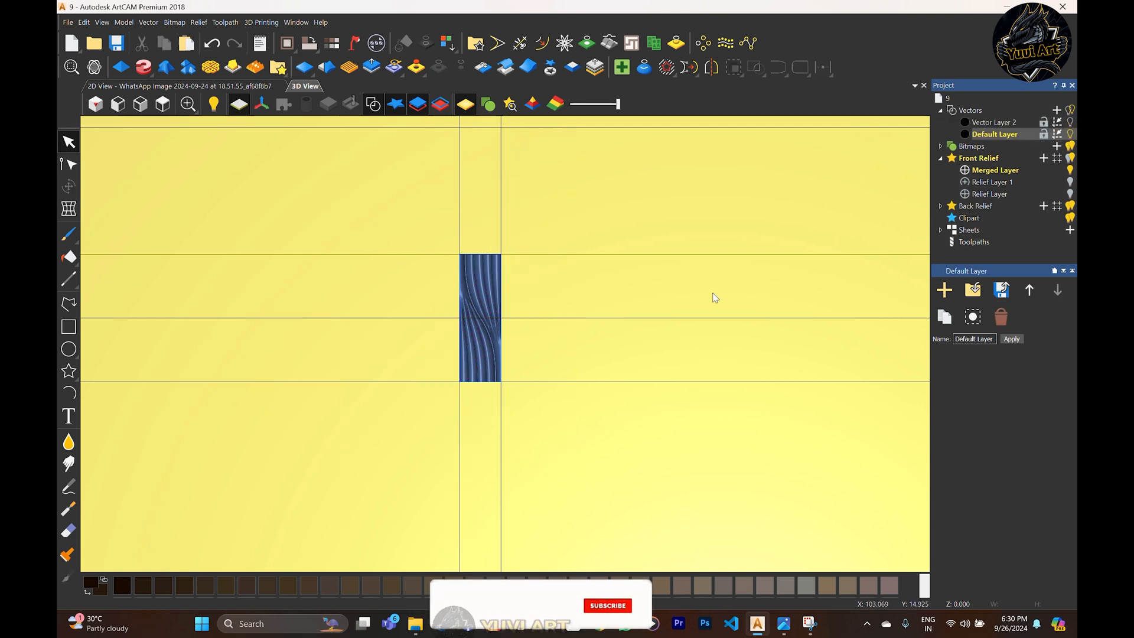
scroll(557, 299, down, 4)
scroll(530, 269, up, 2)
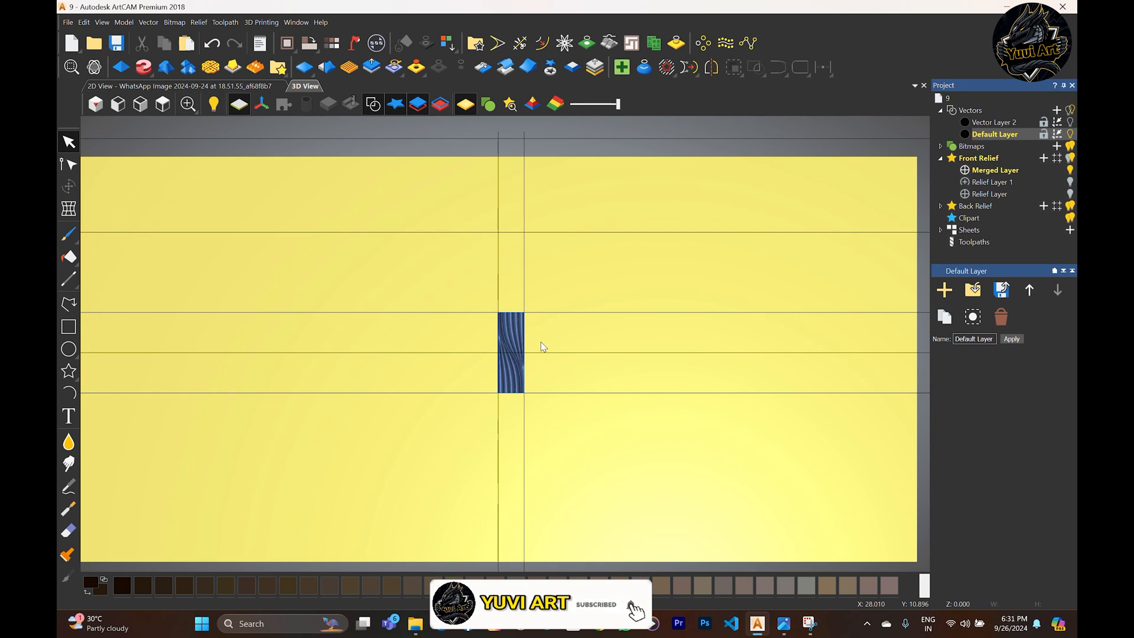
scroll(564, 365, down, 2)
scroll(527, 337, up, 3)
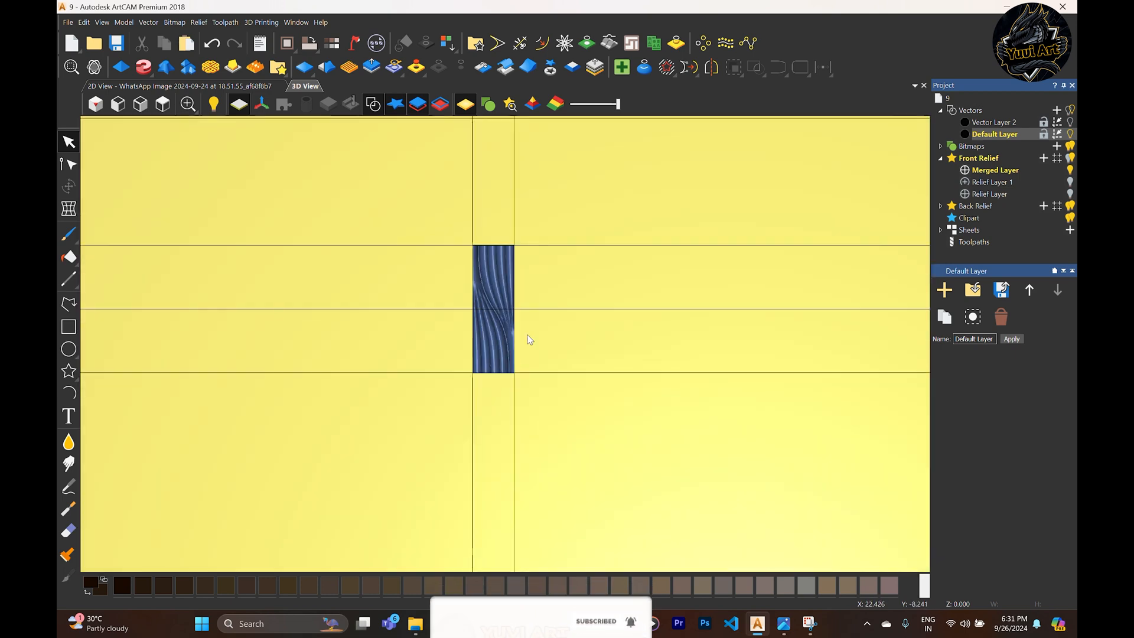
- Display the reference bitmap and compare the ribbed tile with its wavy pattern
click(492, 99)
scroll(512, 322, down, 1)
scroll(512, 298, up, 3)
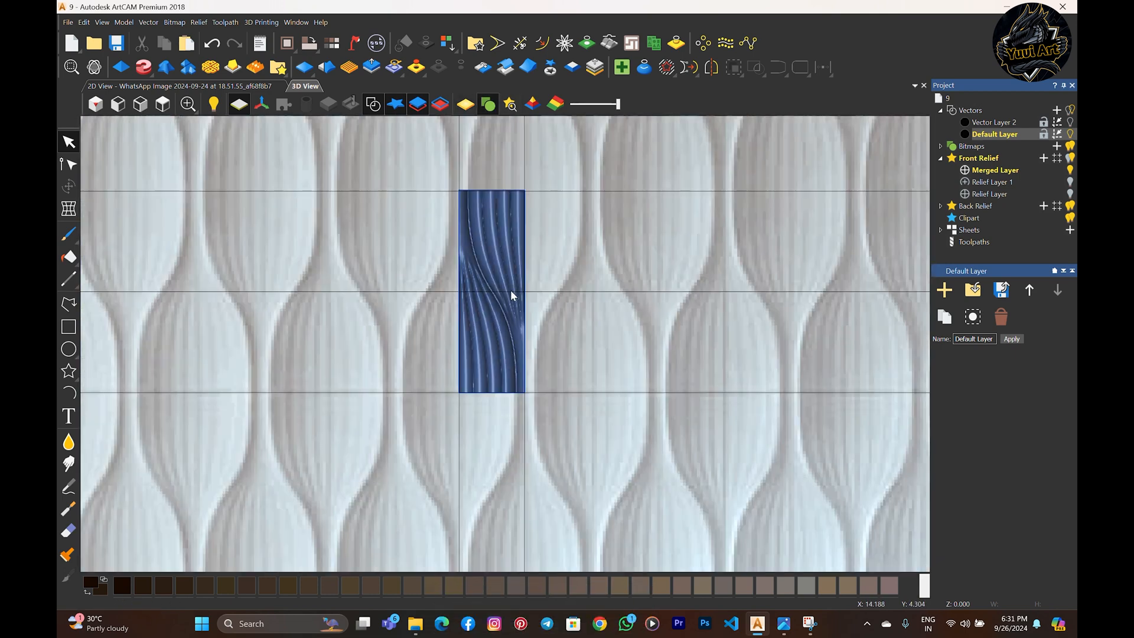
- Show the plain relief base and mirror a copy of the ribbed clipart tile across the vertical guide line on its right edge
click(466, 104)
scroll(527, 218, down, 1)
click(547, 259)
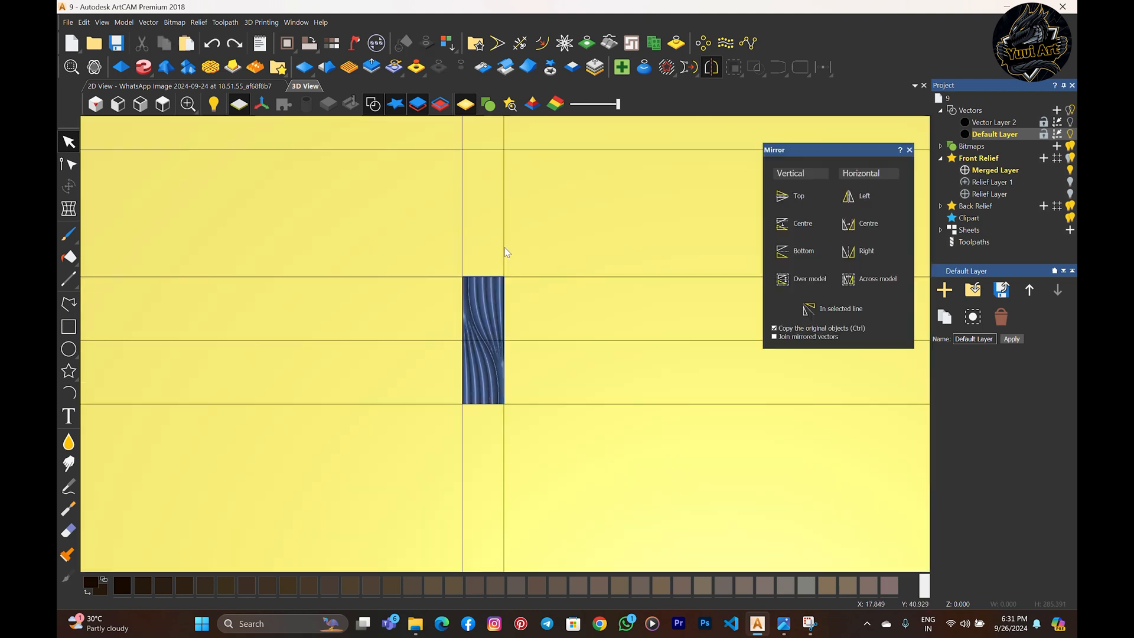
click(504, 253)
scroll(503, 307, up, 1)
shift+click(487, 303)
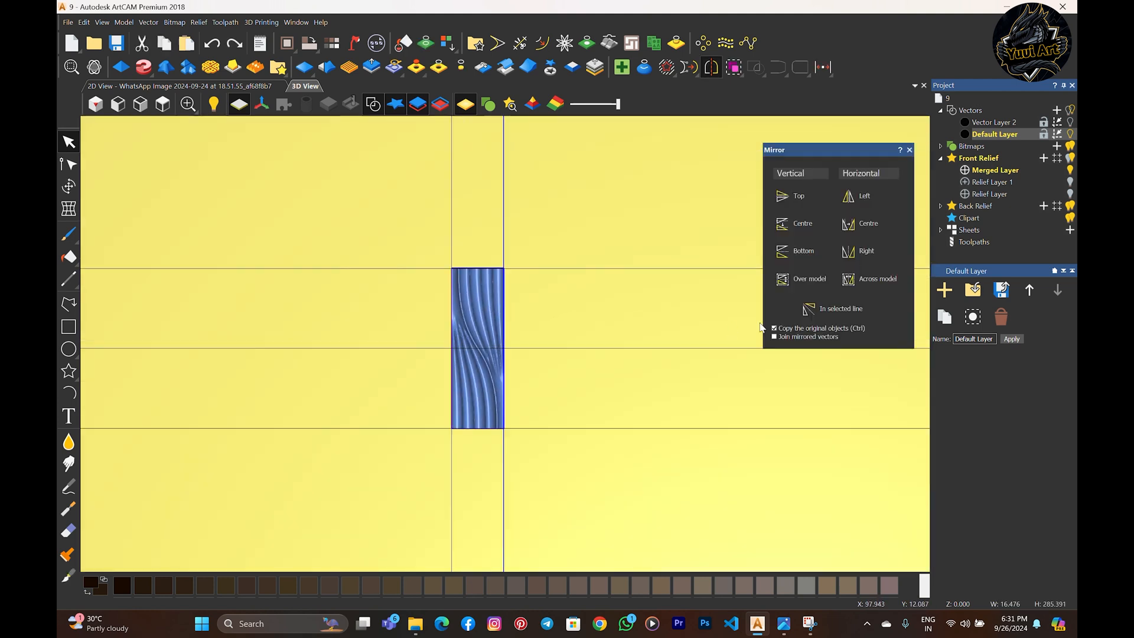
click(816, 312)
scroll(612, 348, down, 1)
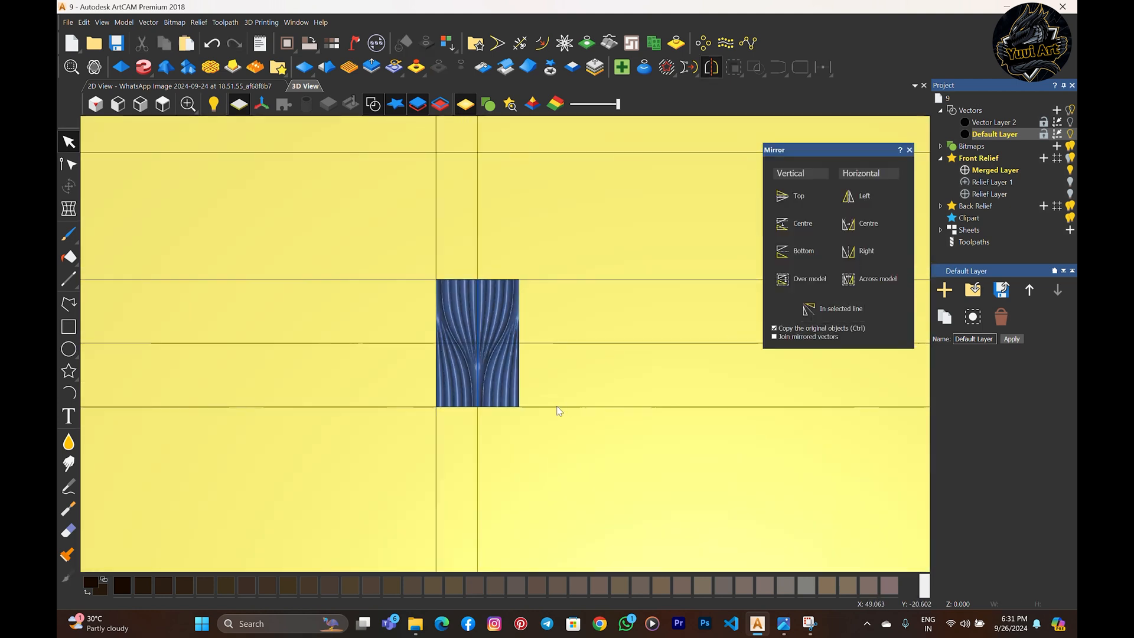
- Mirror a copy of the two side-by-side clipart tiles upward across the horizontal guide line along their upper edge
scroll(474, 328, up, 1)
click(544, 266)
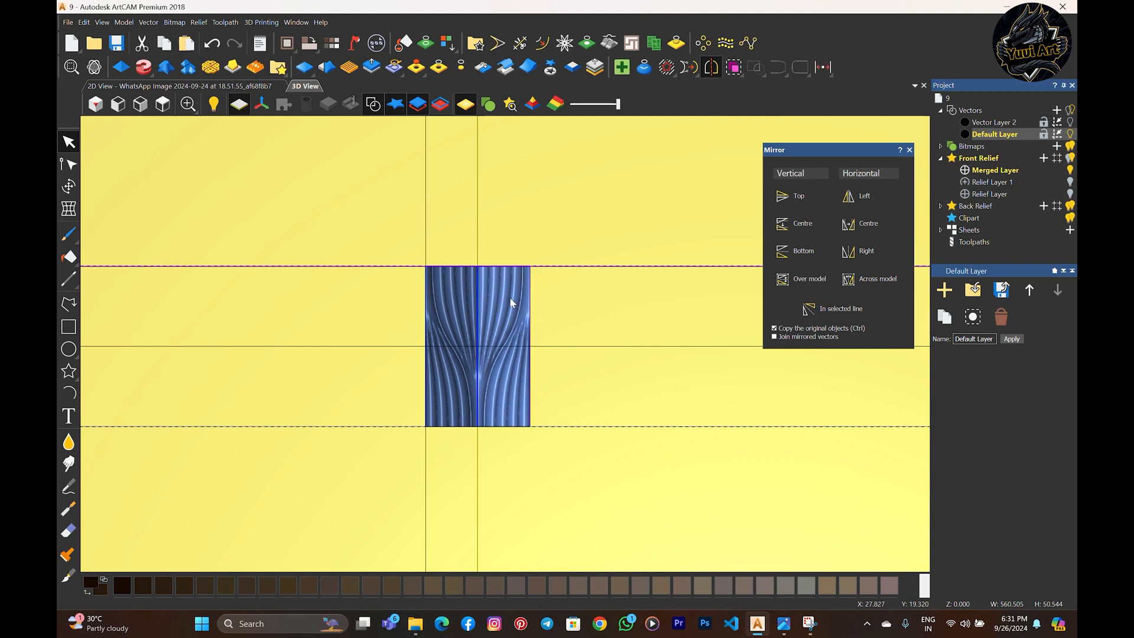
click(814, 314)
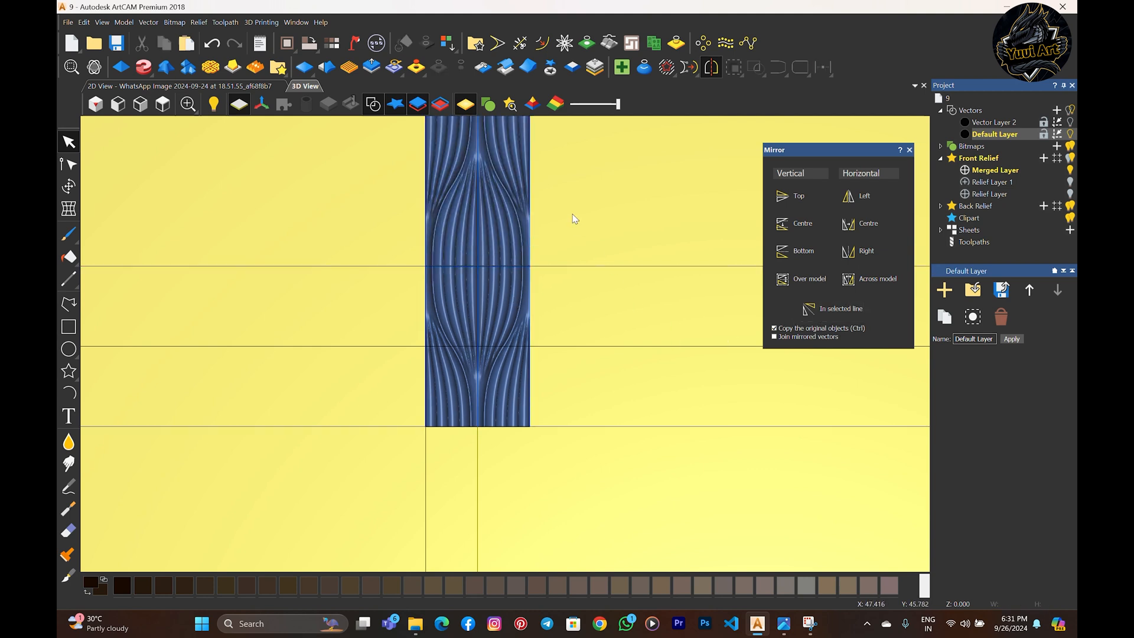
scroll(608, 349, down, 1)
scroll(608, 347, up, 1)
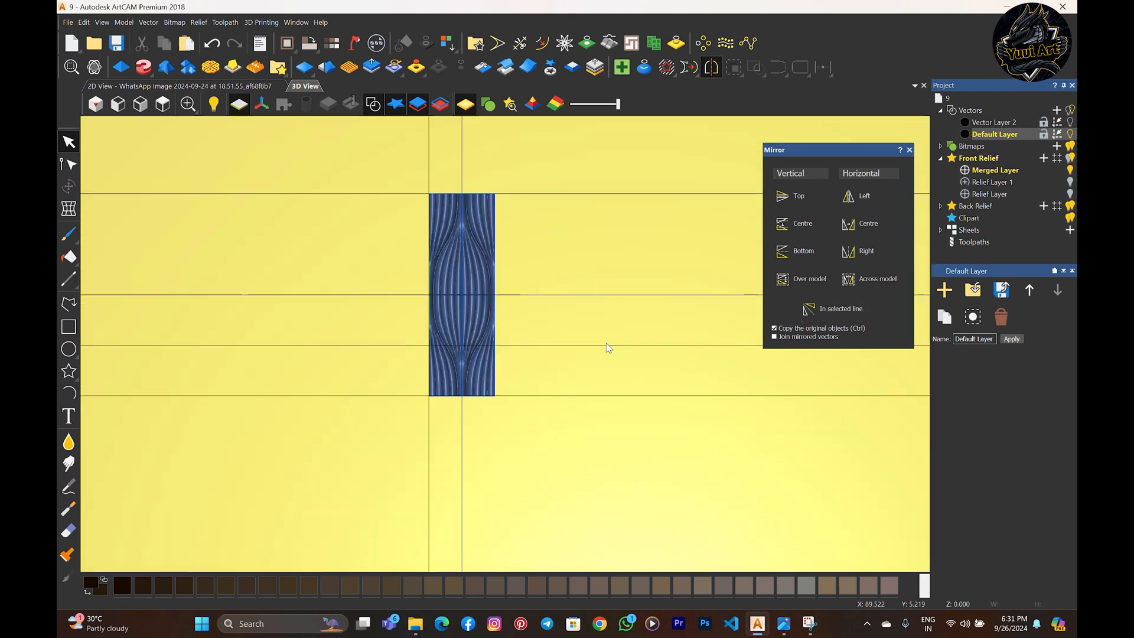
- Mirror a copy of the four clipart tiles downward across the horizontal guide line along their lower edge
click(507, 396)
shift+click(481, 369)
shift+click(455, 340)
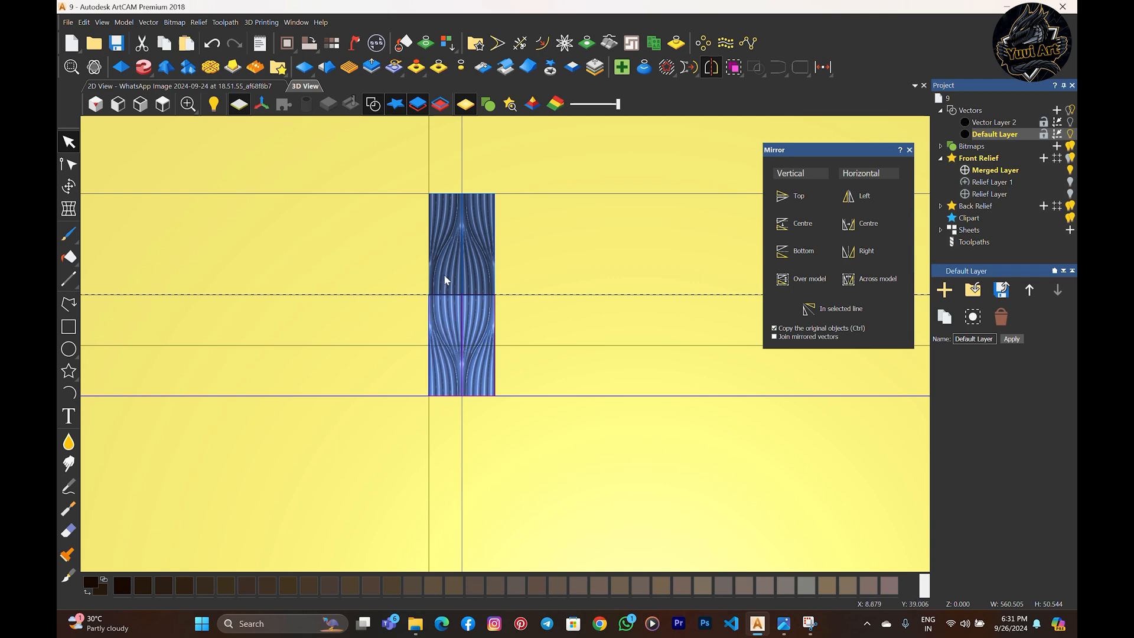
shift+click(445, 274)
shift+click(479, 260)
click(842, 309)
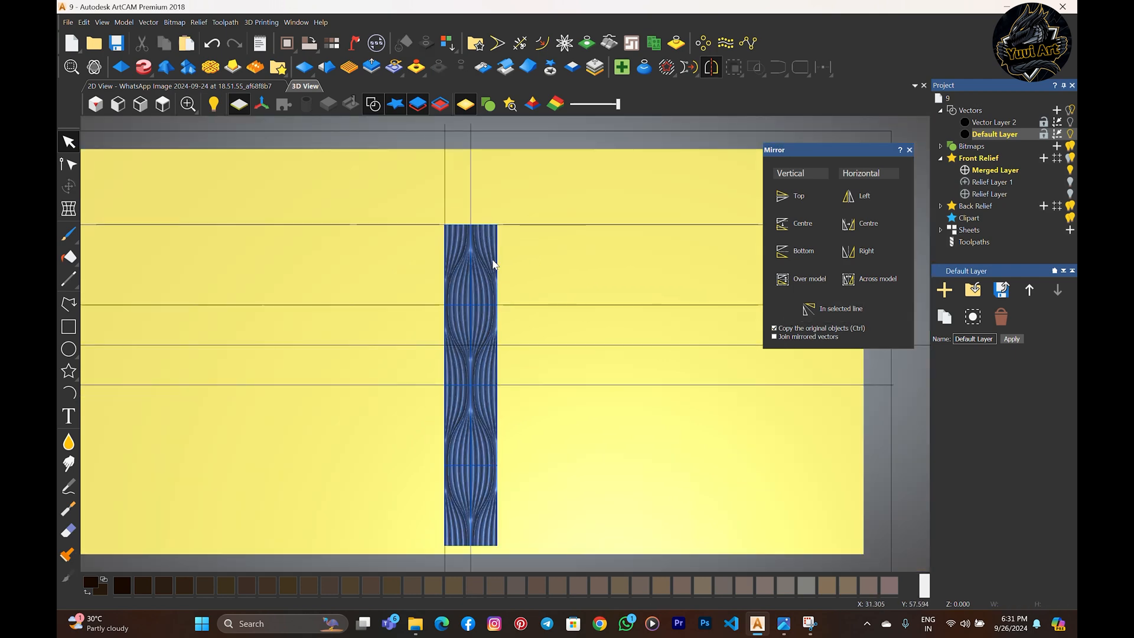
- Mirror a copy of the upper four clipart tiles across the uppermost horizontal guide line to extend the column above the model
click(519, 226)
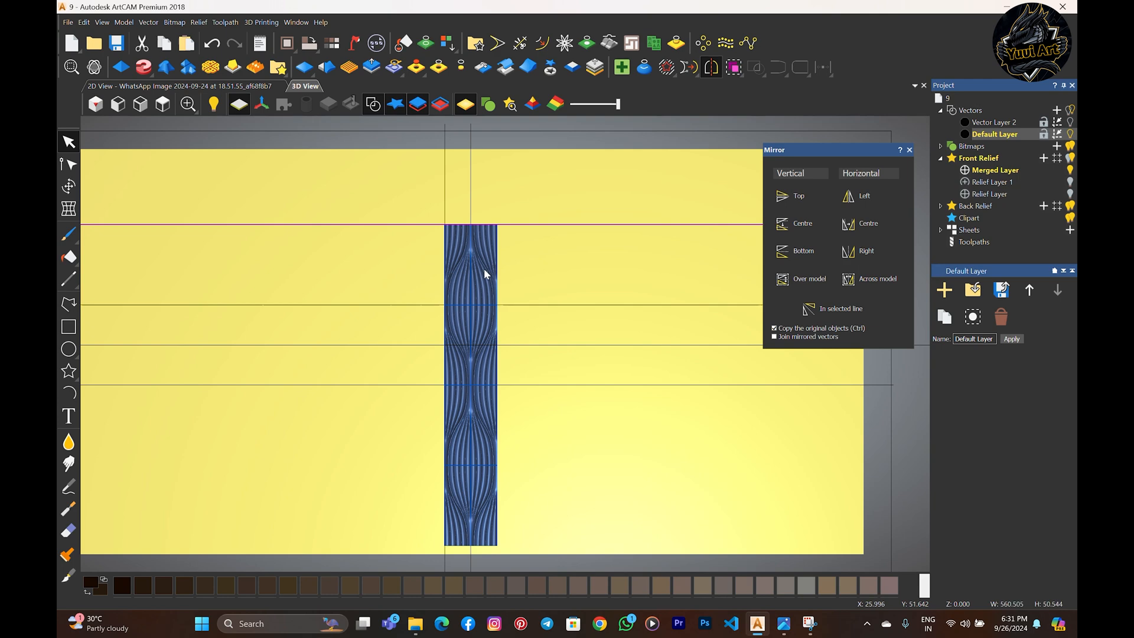
shift+click(484, 269)
shift+click(462, 276)
shift+click(459, 331)
shift+click(481, 329)
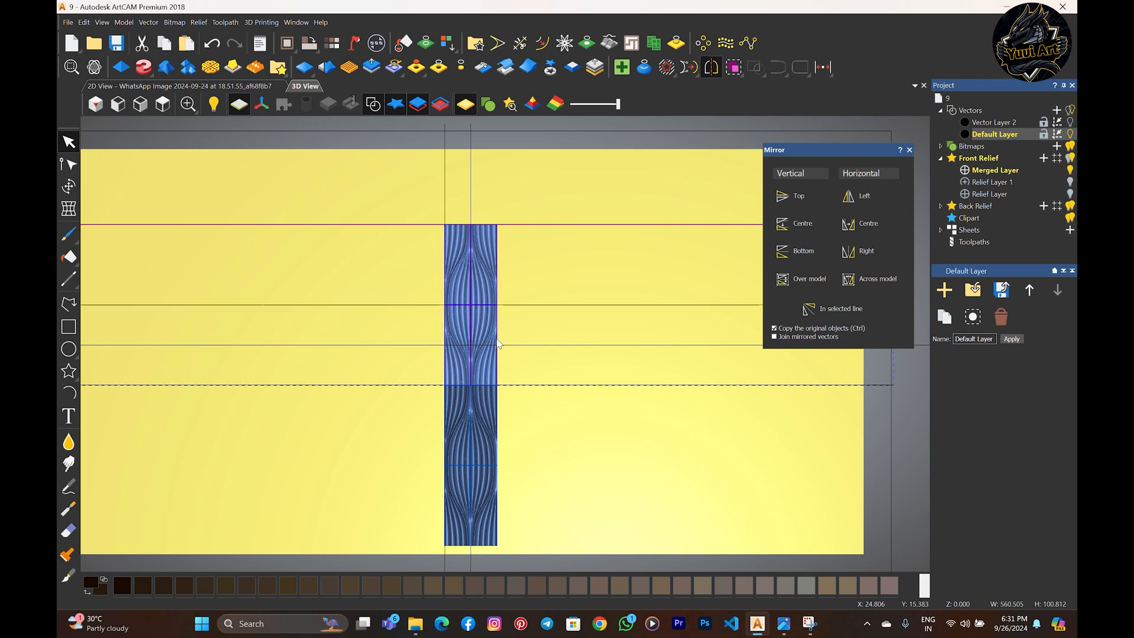
click(836, 308)
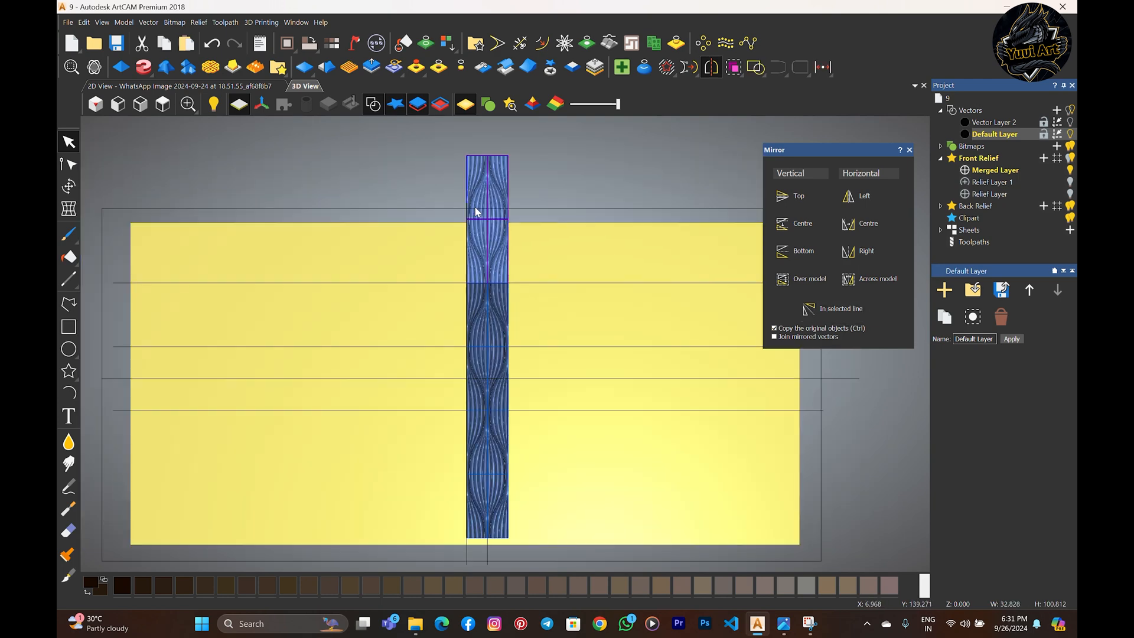
scroll(541, 248, up, 3)
scroll(520, 414, down, 3)
scroll(514, 461, up, 4)
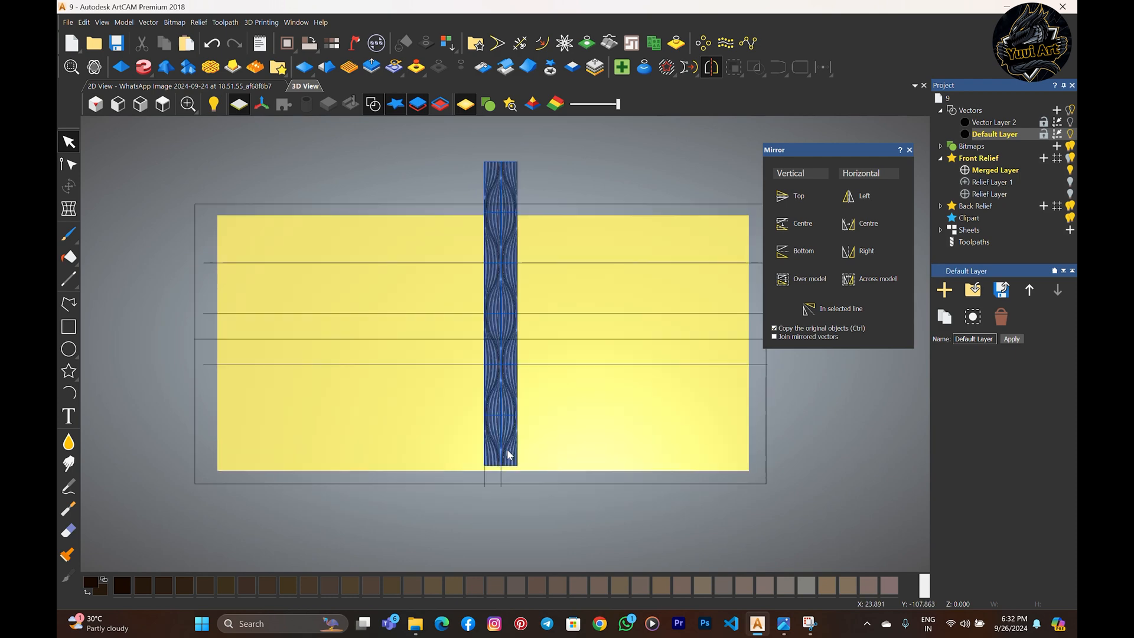
- Mirror a copy of the upper horizontal guide line across the lowest one so that it lies along the column's lower end
click(605, 319)
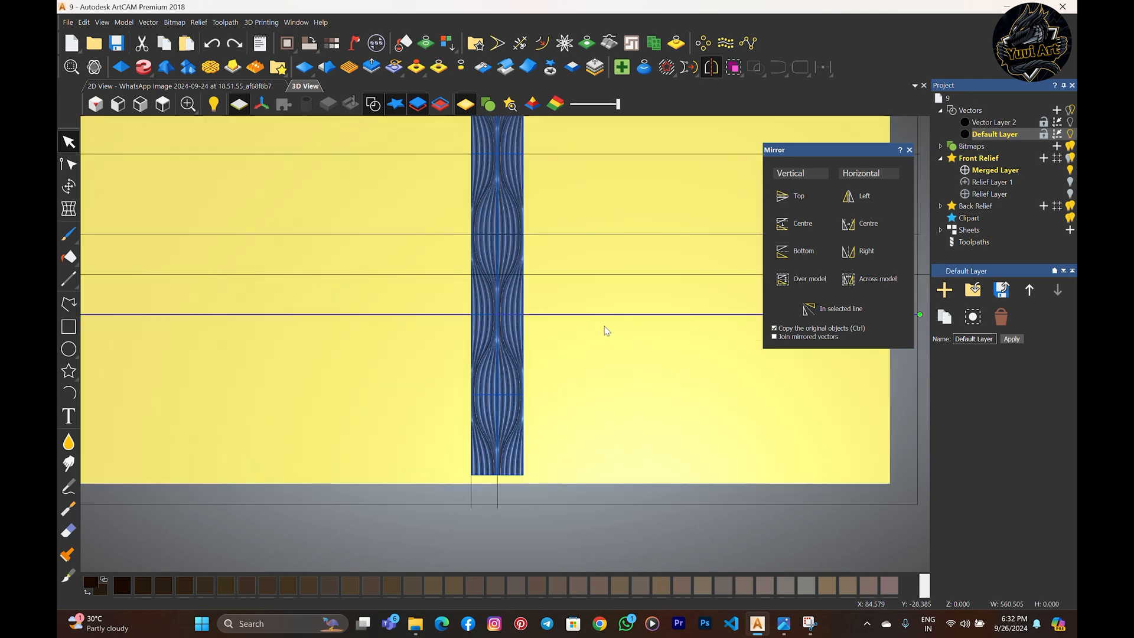
scroll(611, 313, down, 2)
scroll(583, 224, up, 1)
shift+click(573, 205)
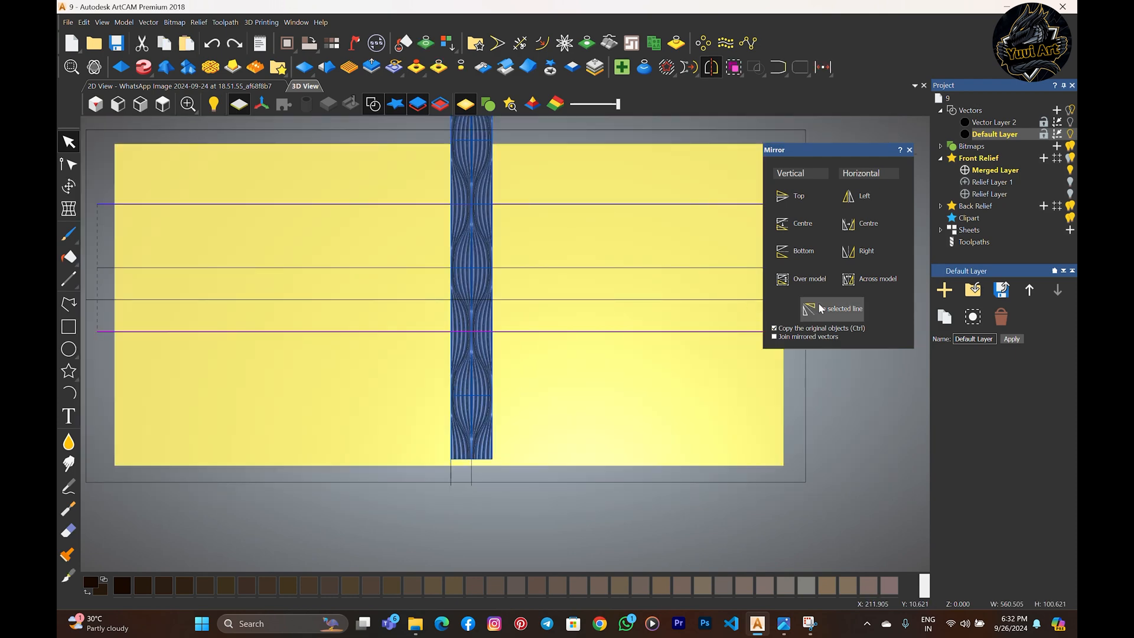
click(820, 307)
click(589, 390)
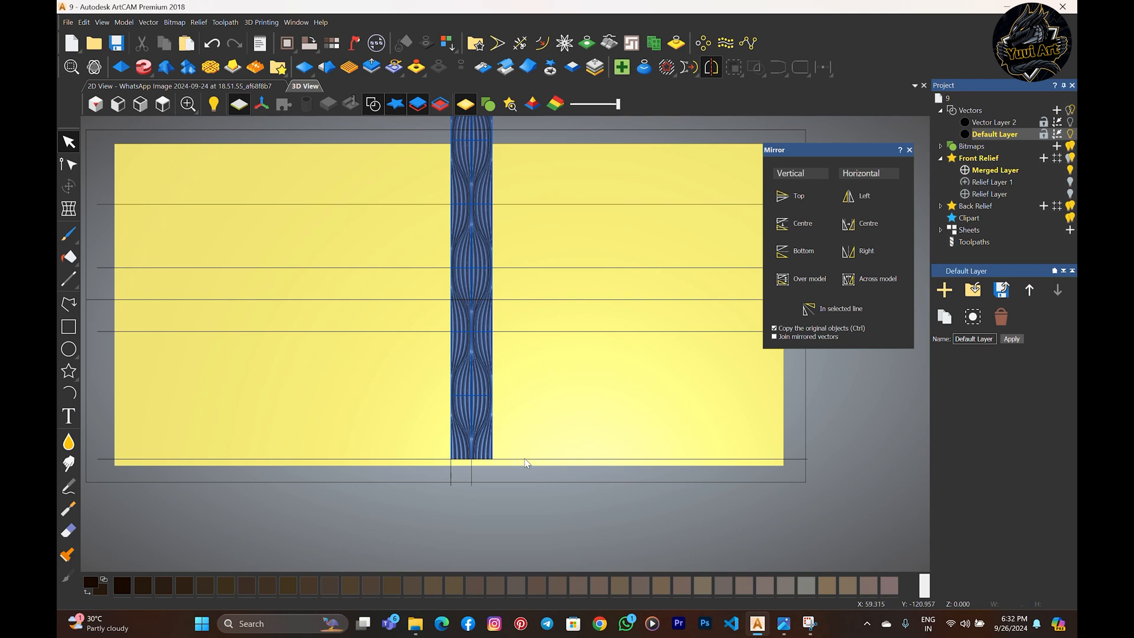
- Mirror a copy of the lowest pair of clipart tiles downward across the new guide line to extend the column below the model
click(499, 459)
shift+click(472, 446)
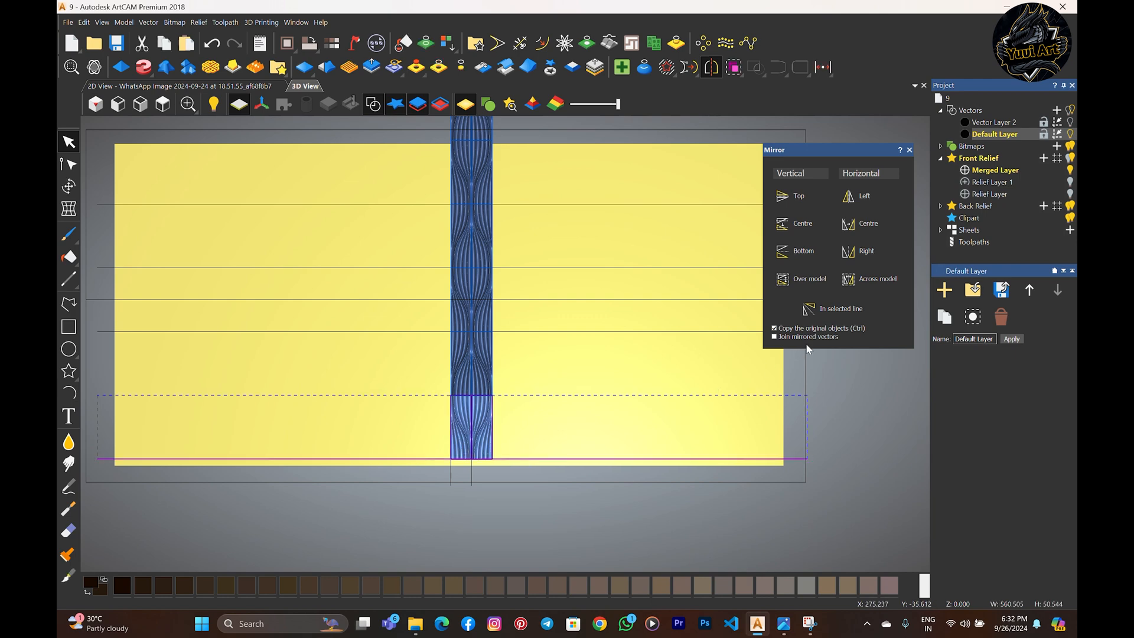
click(827, 313)
click(598, 383)
scroll(539, 260, down, 1)
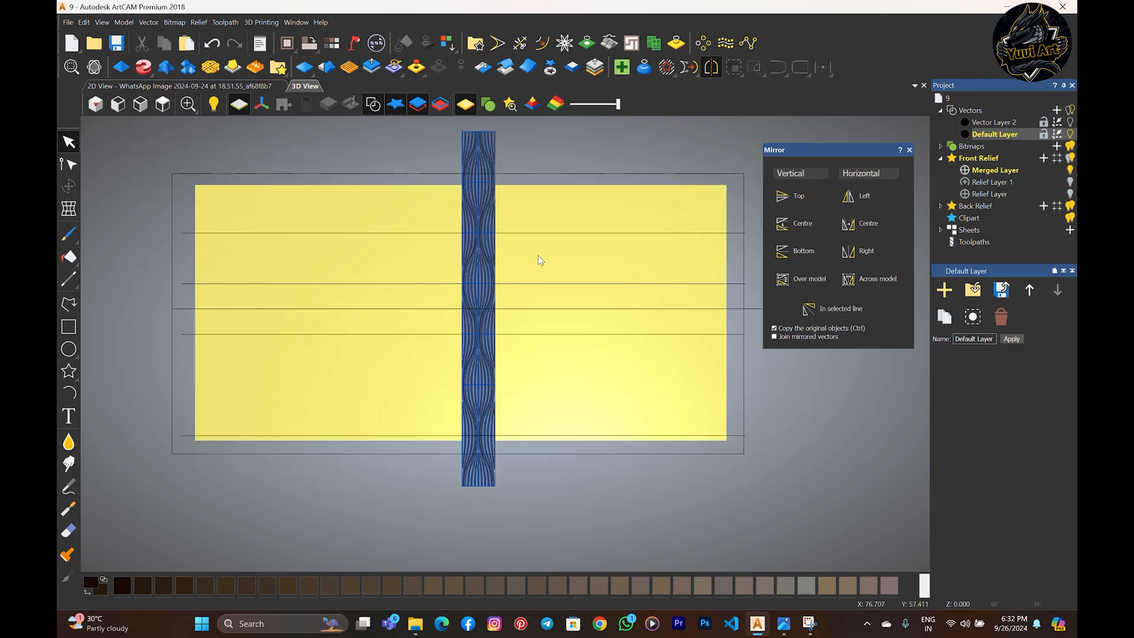
scroll(559, 241, down, 2)
scroll(580, 180, up, 2)
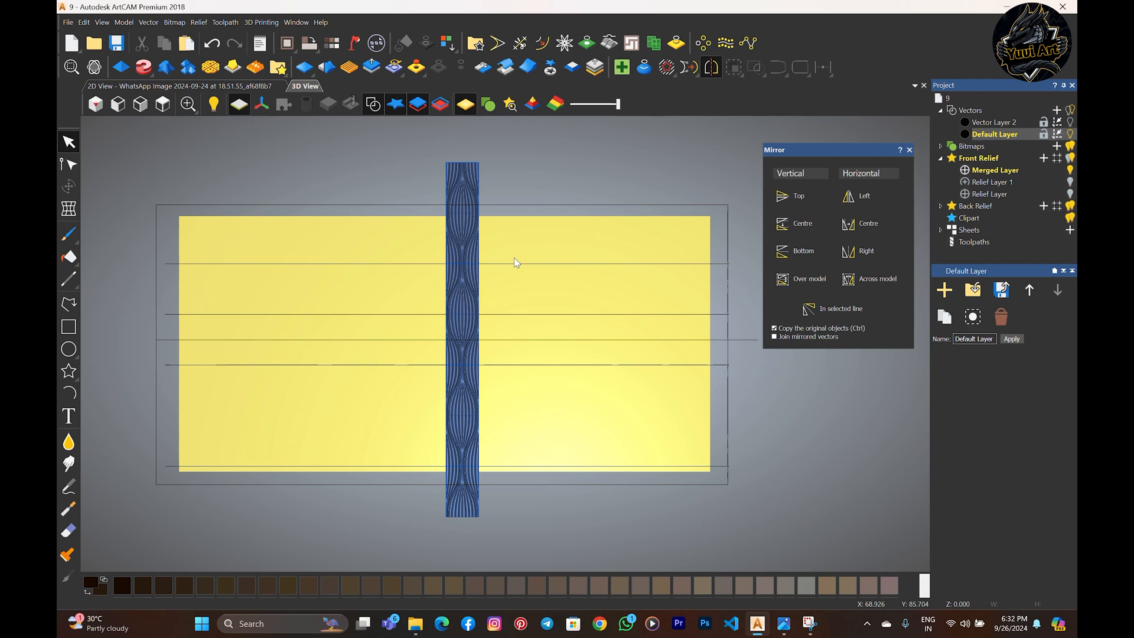
- Select every clipart tile in the full-height column and group them together
middle_drag(500, 264, 526, 253)
click(498, 165)
shift+click(476, 167)
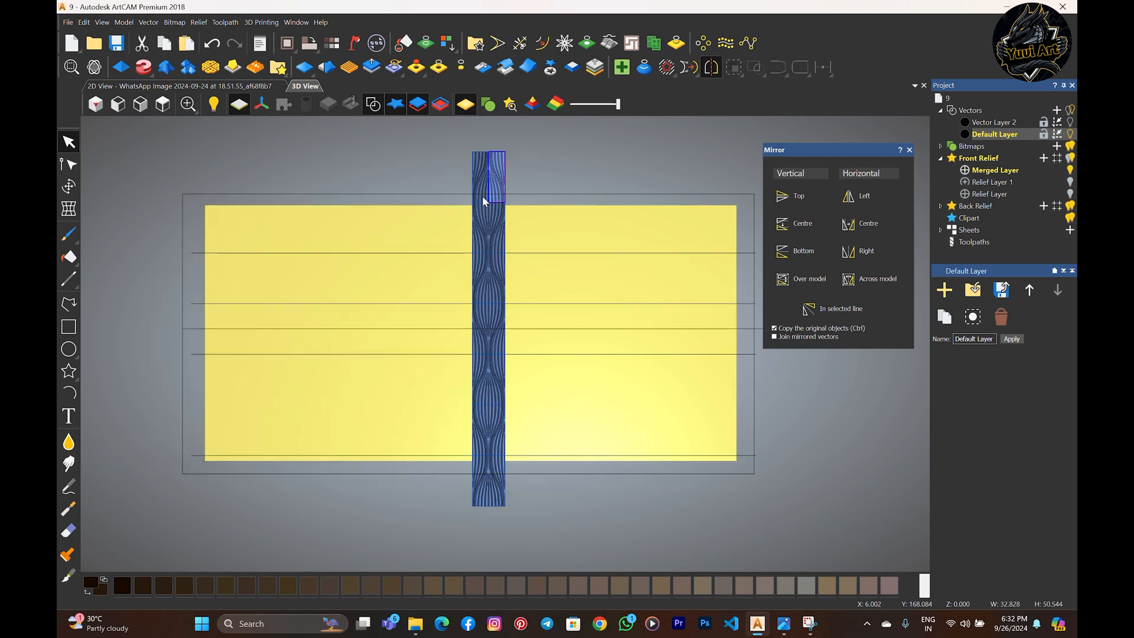
scroll(482, 201, up, 1)
shift+click(484, 213)
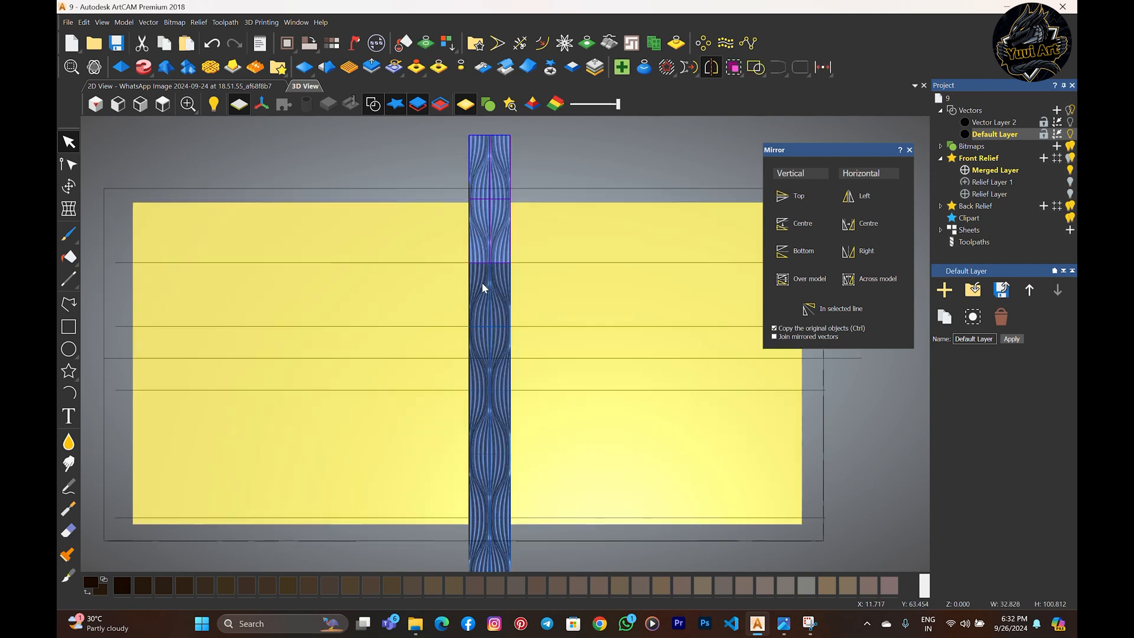
shift+click(478, 350)
shift+click(501, 346)
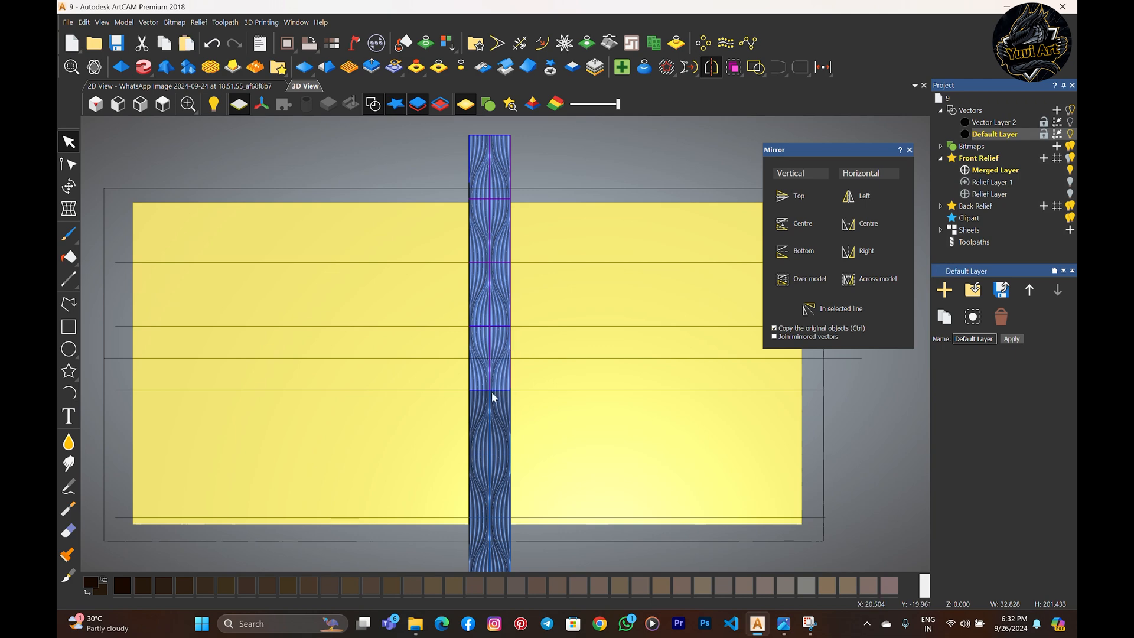
shift+click(482, 475)
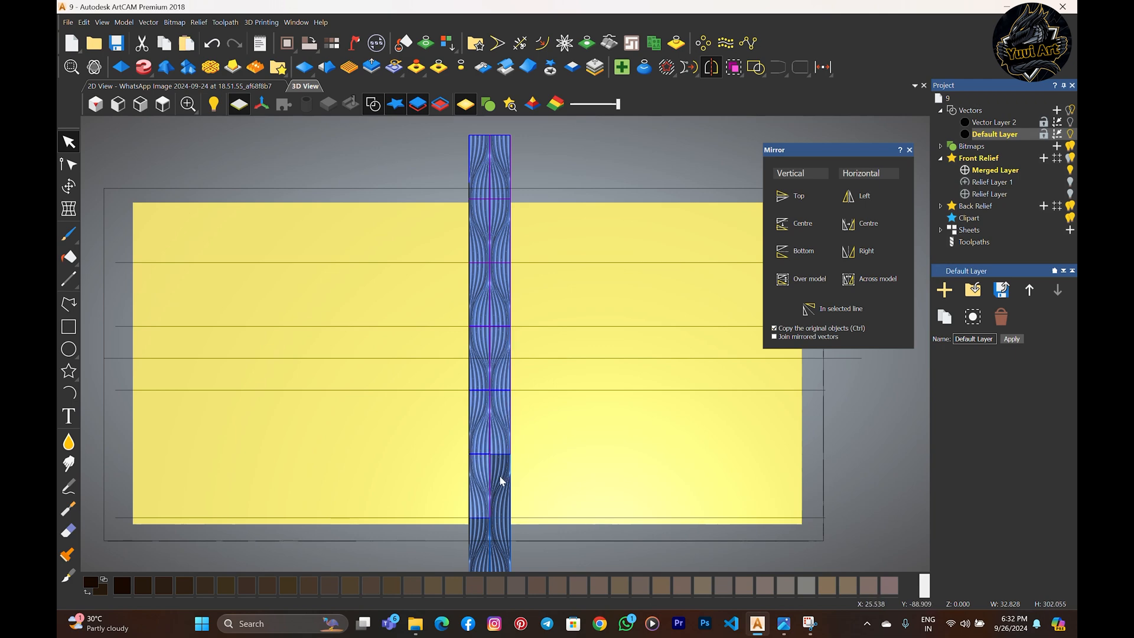
shift+click(501, 481)
scroll(489, 542, down, 1)
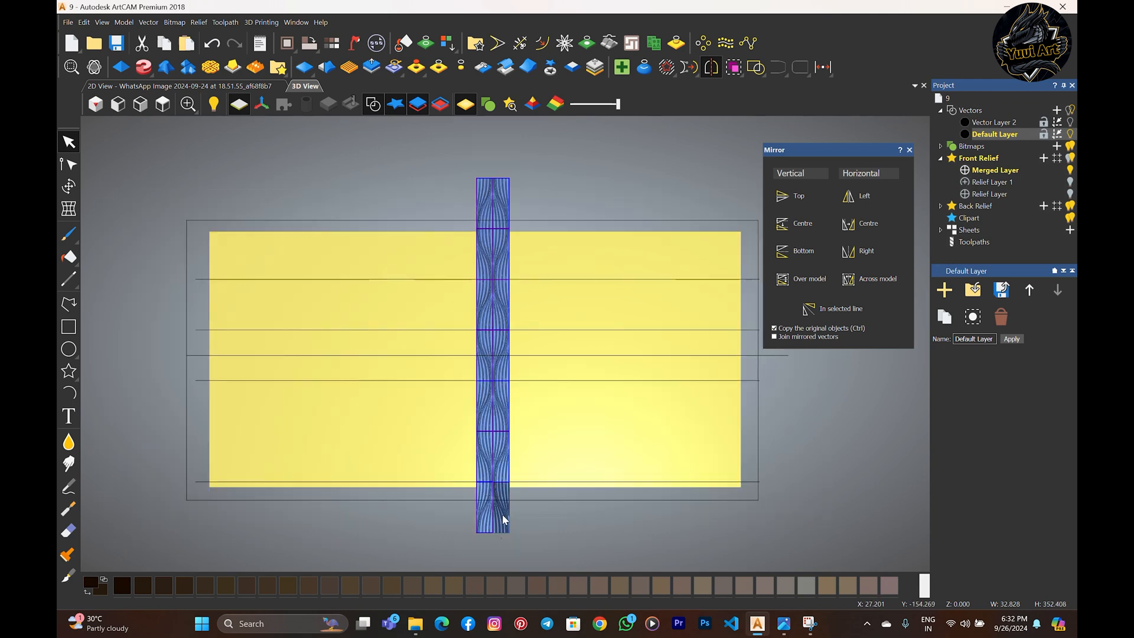
click(502, 514)
scroll(571, 357, up, 1)
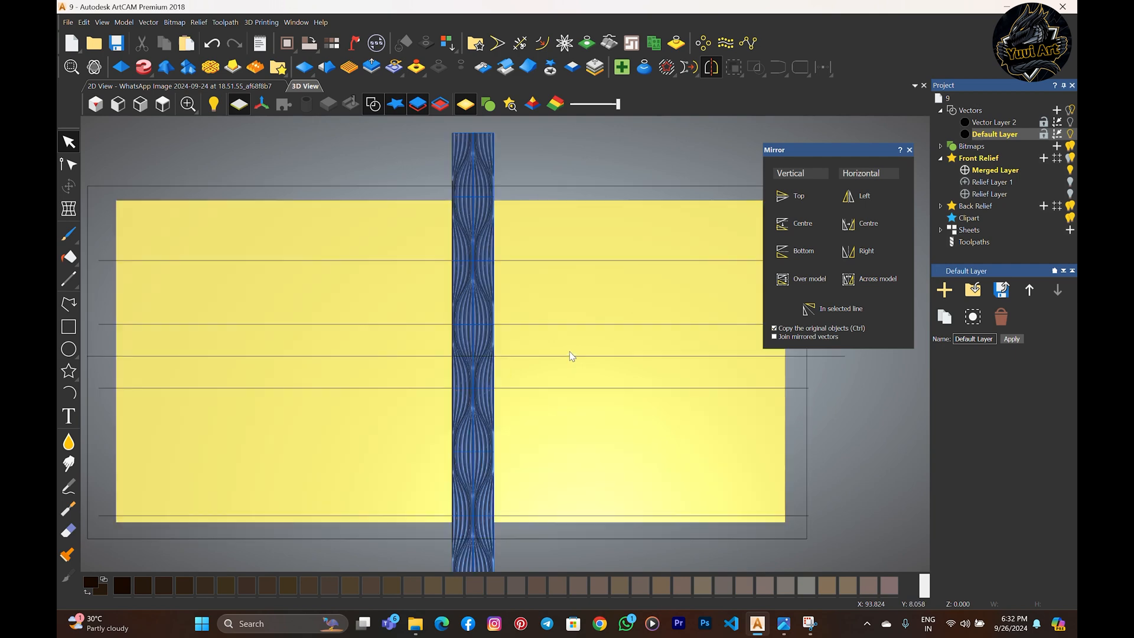
scroll(467, 360, up, 1)
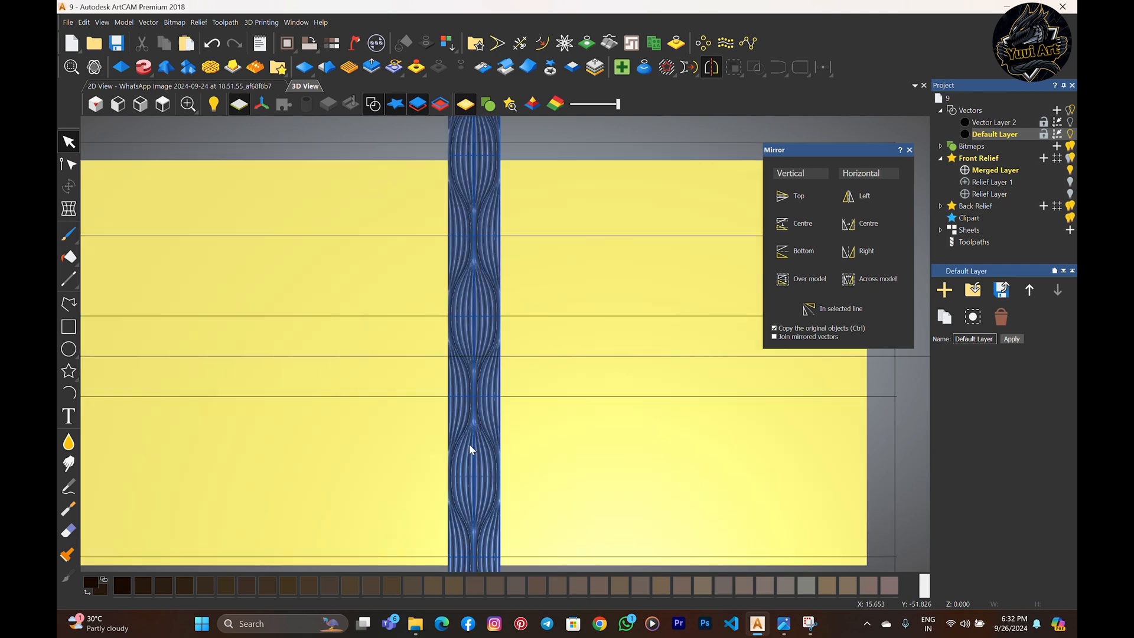
scroll(459, 426, up, 1)
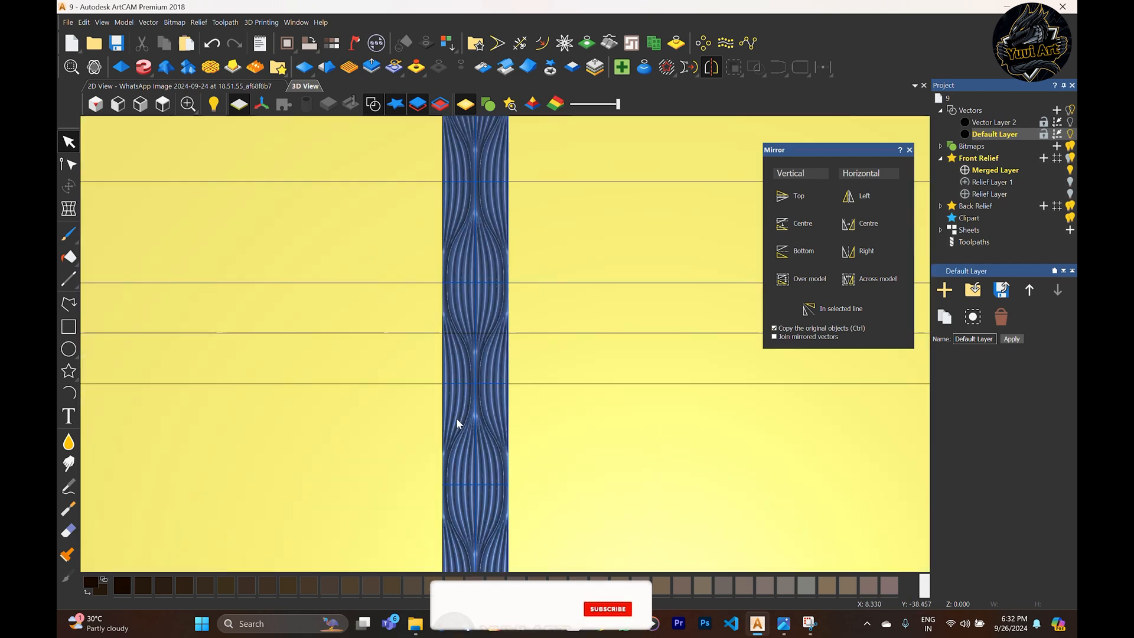
- Mirror a copy of the whole column across the vertical guide line on its left edge, hiding the clipart temporarily to select that line
click(396, 104)
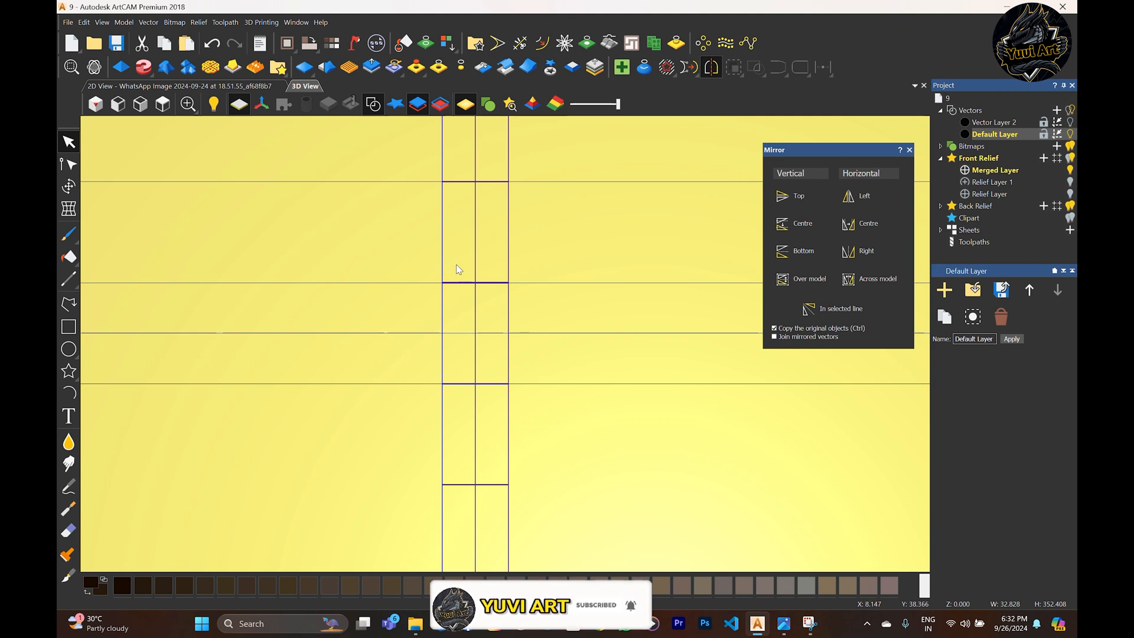
scroll(451, 390, up, 2)
click(434, 324)
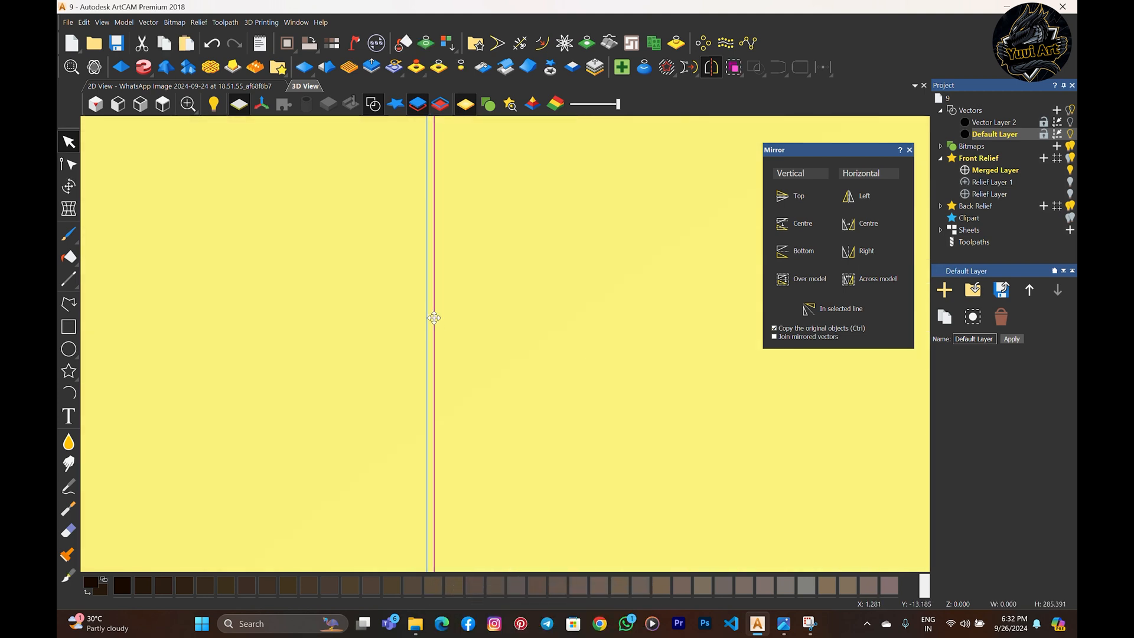
click(396, 104)
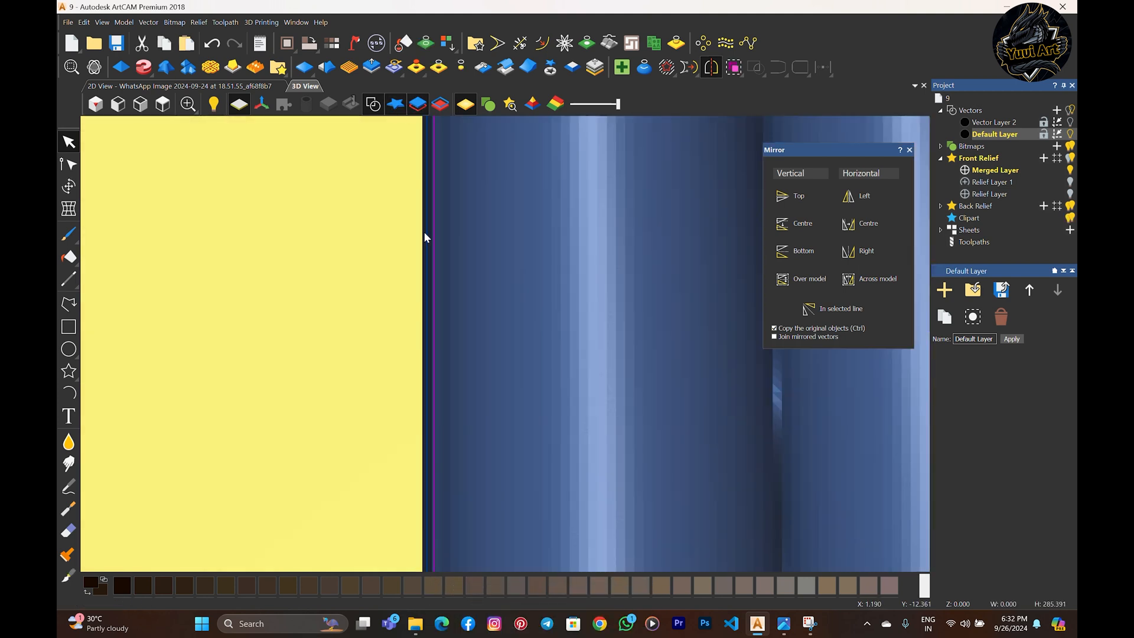
scroll(623, 382, down, 4)
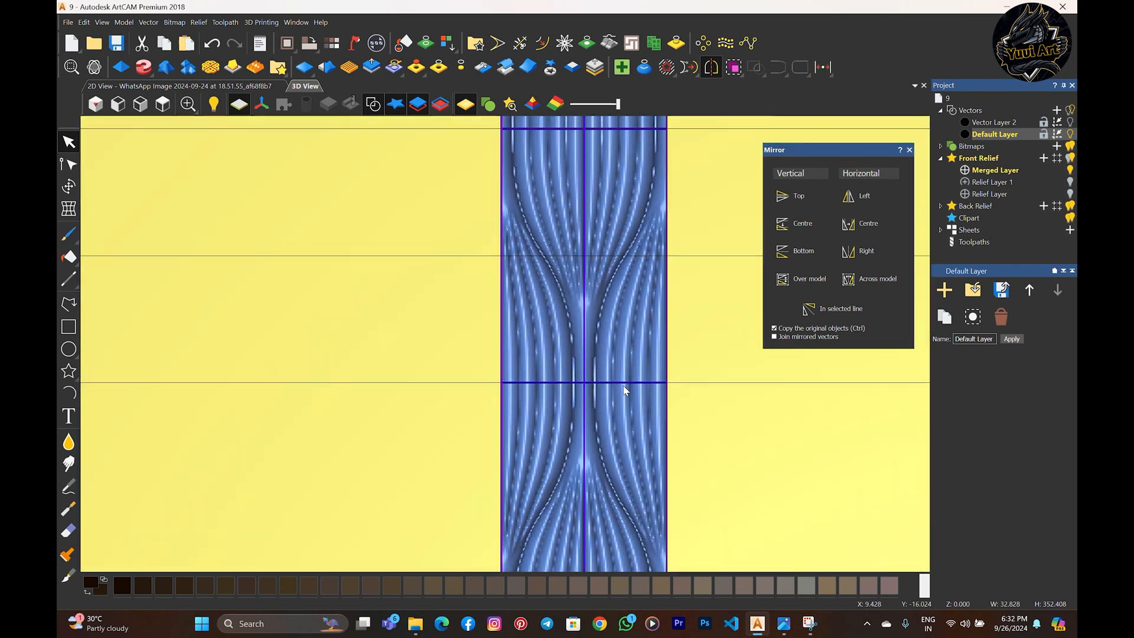
click(852, 312)
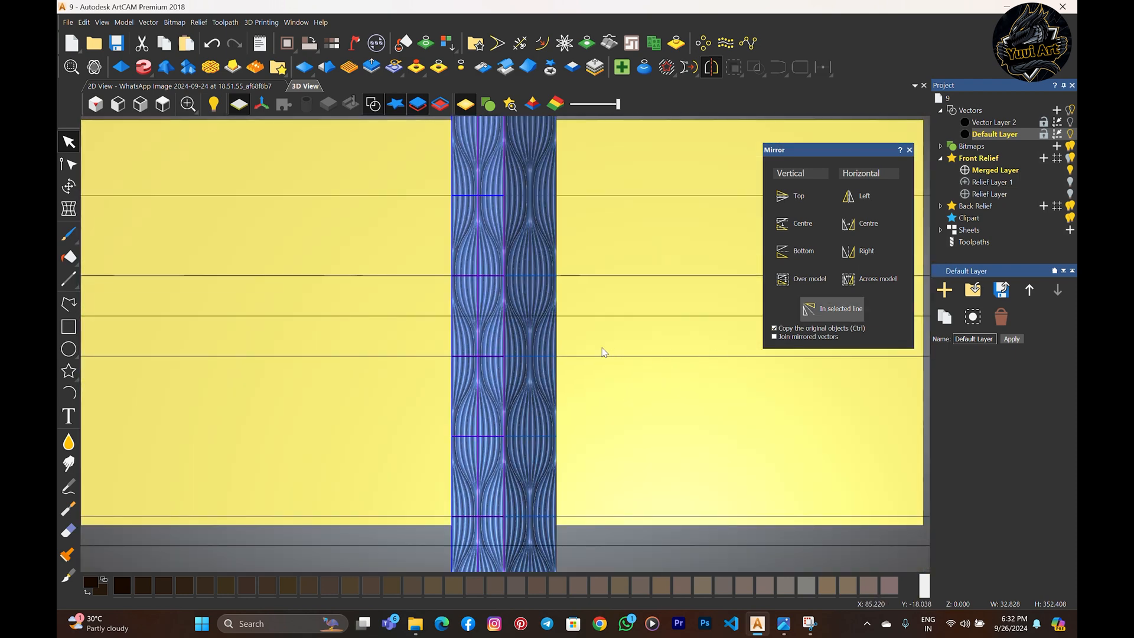
- Mirror a copy of the left column across the vertical guide line through the original column's centre to add a third column
scroll(501, 326, up, 5)
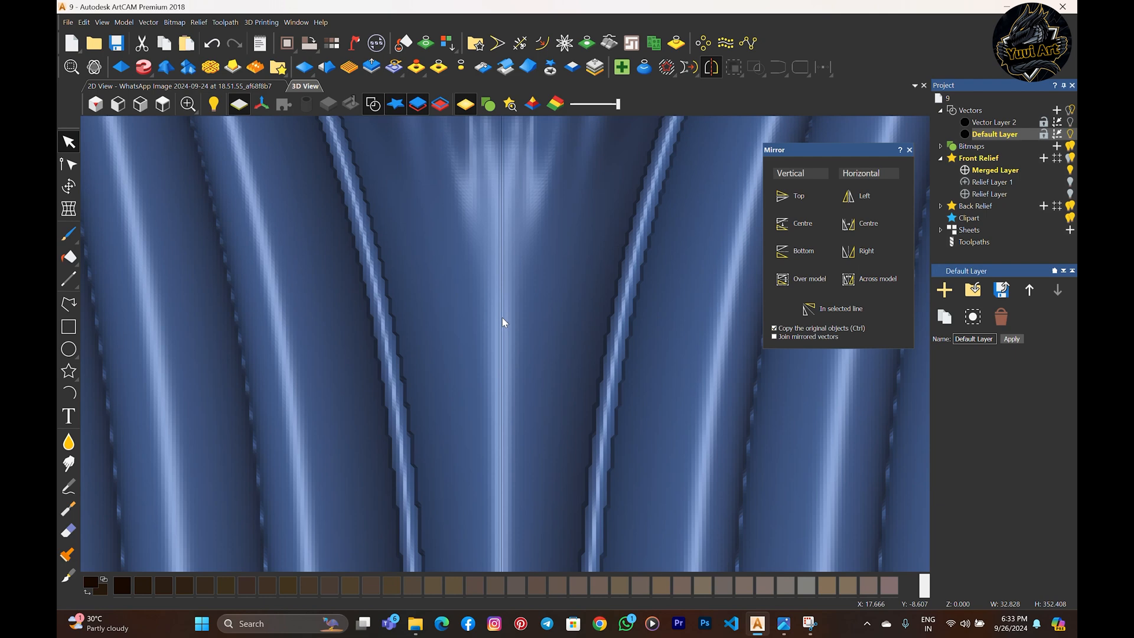
click(502, 317)
click(818, 311)
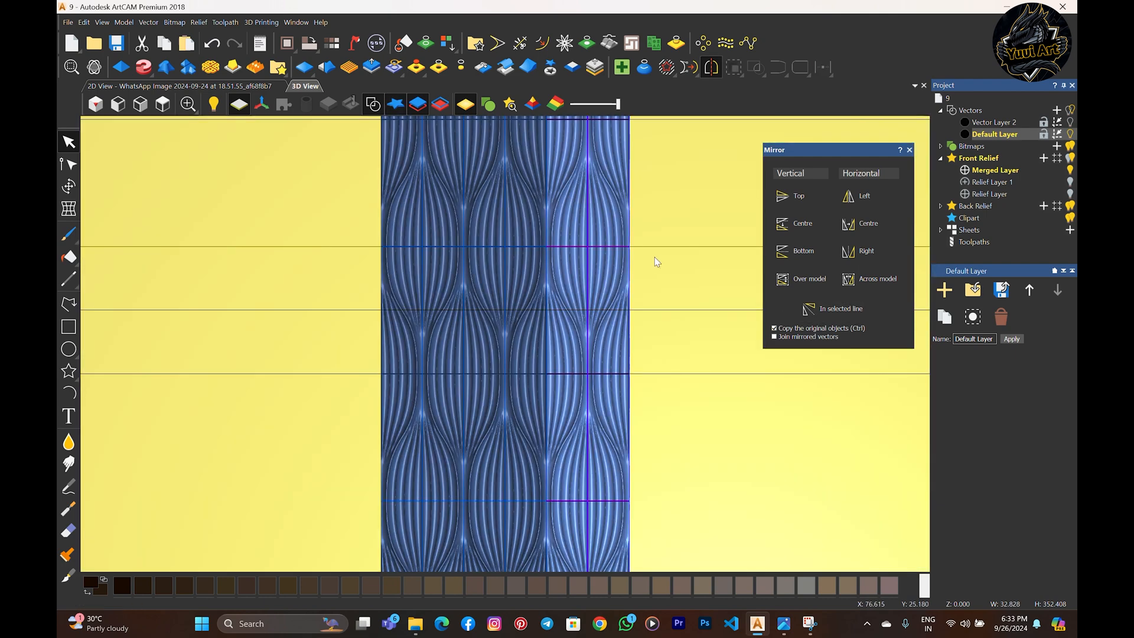
scroll(468, 358, up, 2)
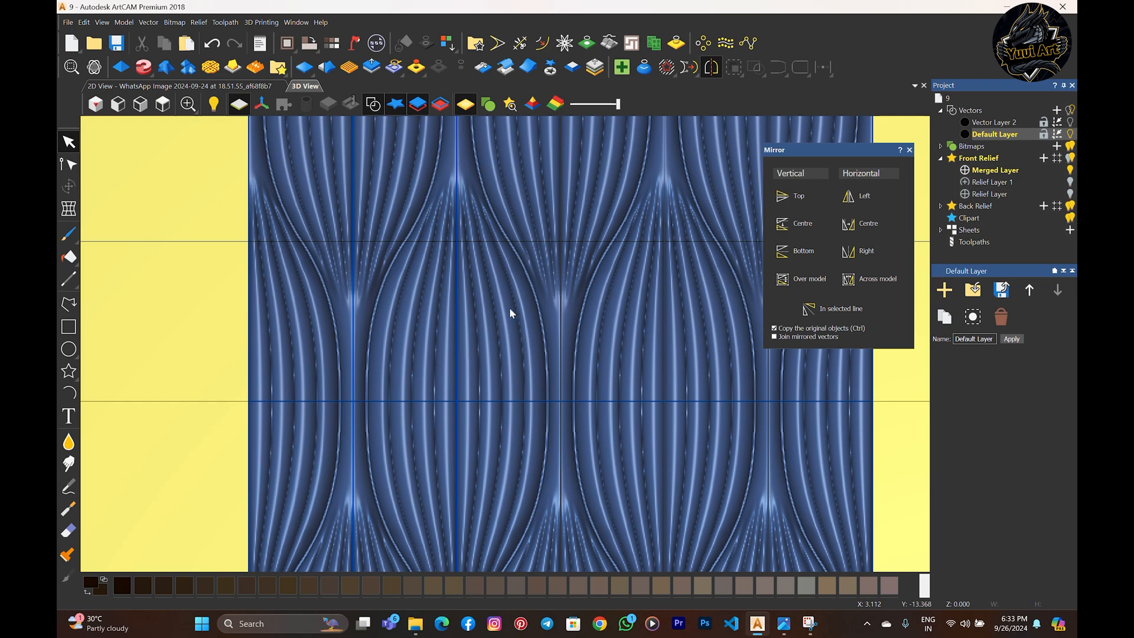
scroll(561, 325, up, 3)
scroll(579, 351, down, 2)
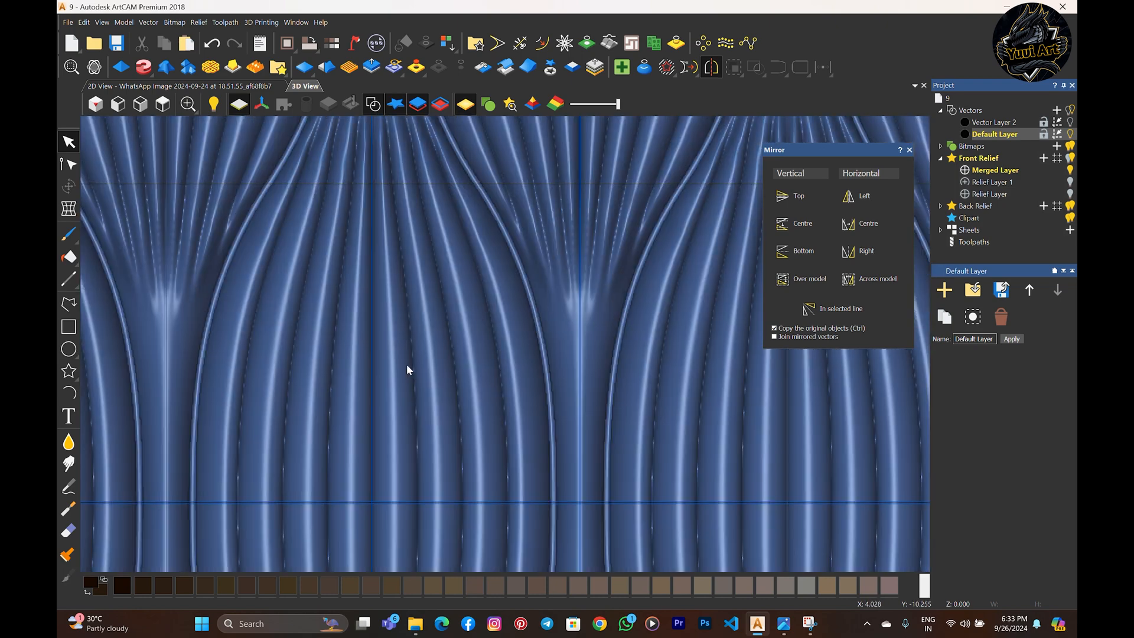
- Mirror a copy of the rightmost column across the vertical guide line on the original column's left edge to add a fourth column
scroll(371, 346, up, 4)
scroll(378, 328, up, 3)
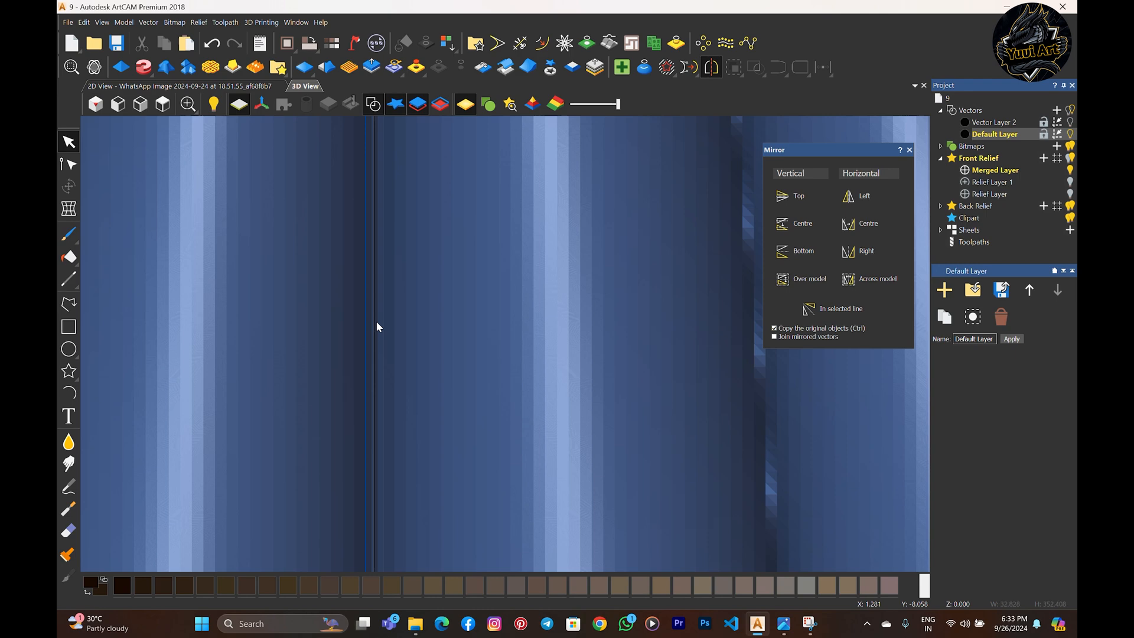
click(373, 307)
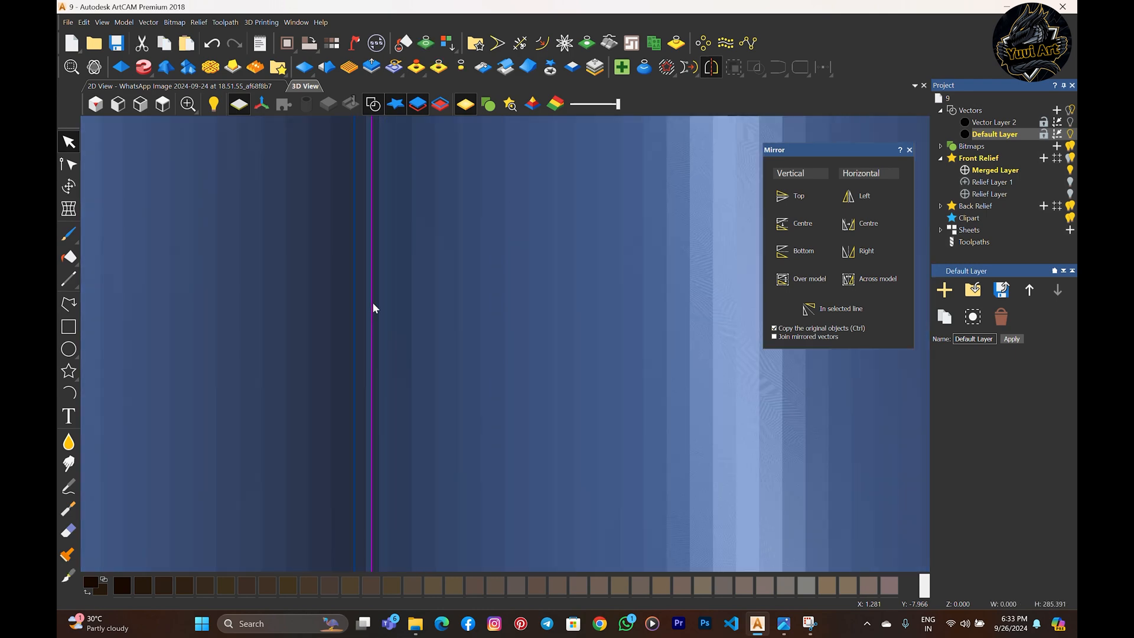
scroll(587, 378, down, 10)
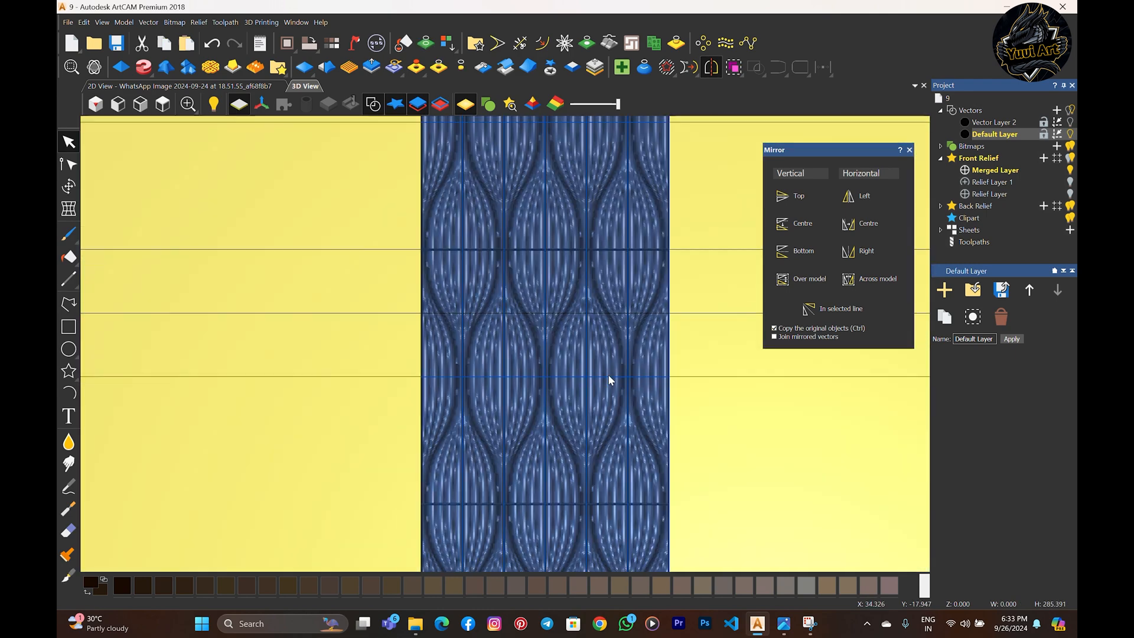
scroll(533, 278, up, 2)
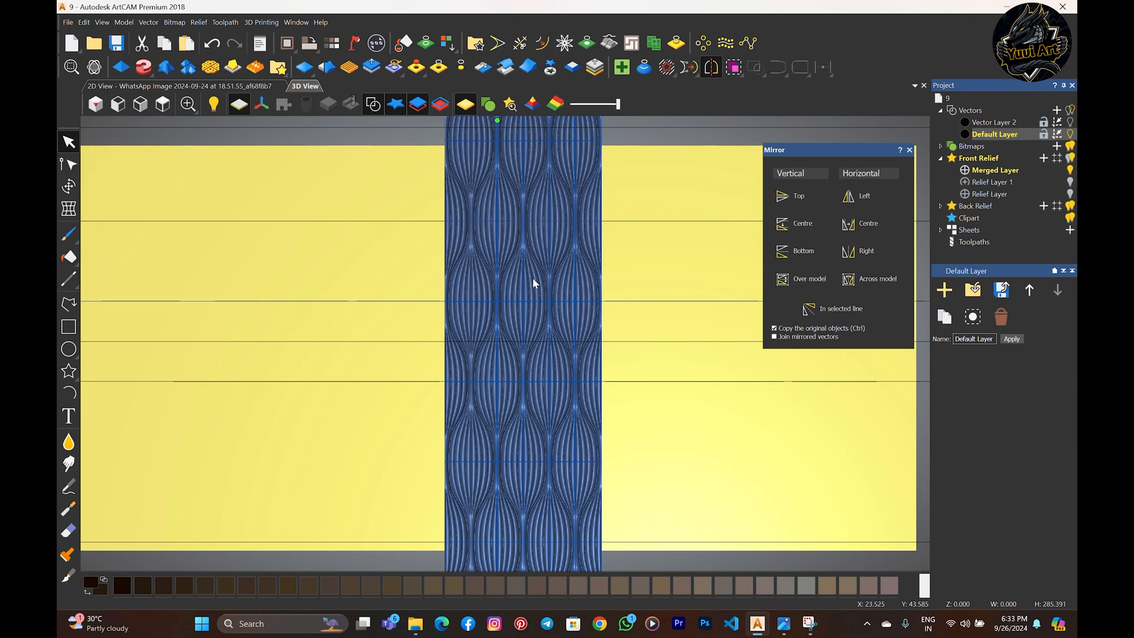
click(566, 273)
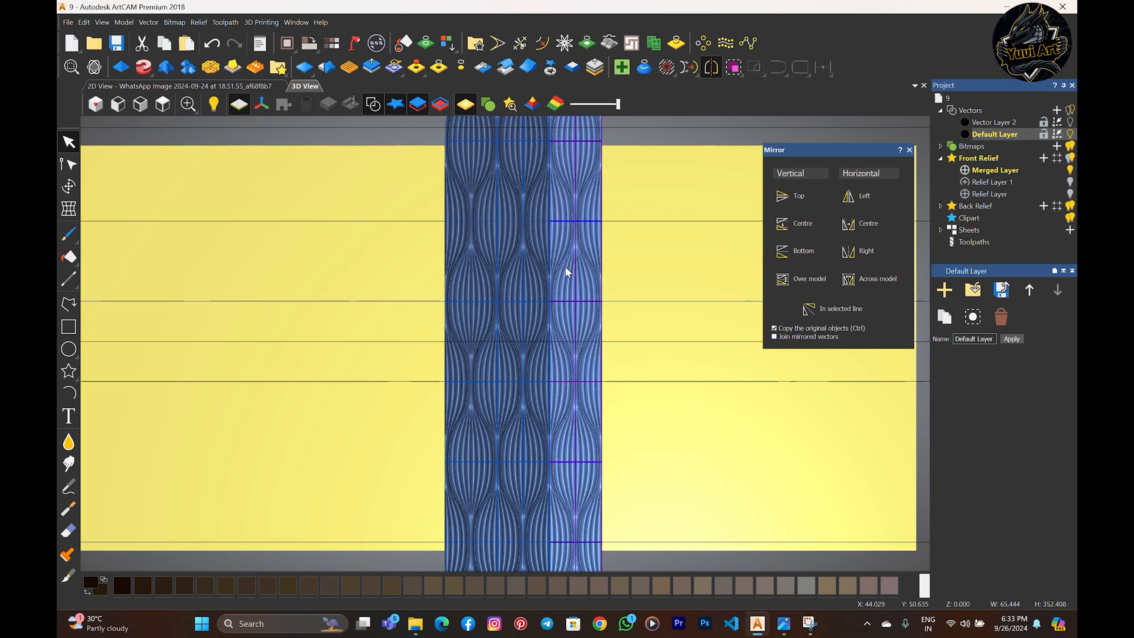
click(839, 309)
- Mirror a copy of the new leftmost column across the guide line through the original column's centre to add a fifth column
scroll(532, 368, up, 3)
scroll(494, 360, up, 2)
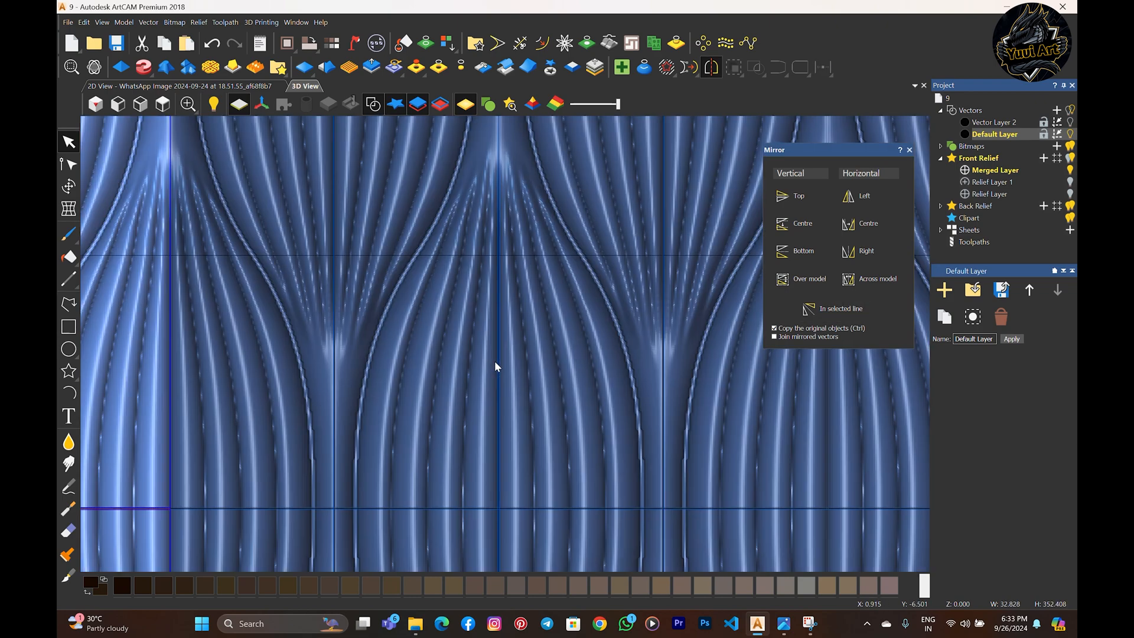
scroll(497, 362, down, 5)
scroll(493, 323, up, 5)
scroll(490, 322, up, 3)
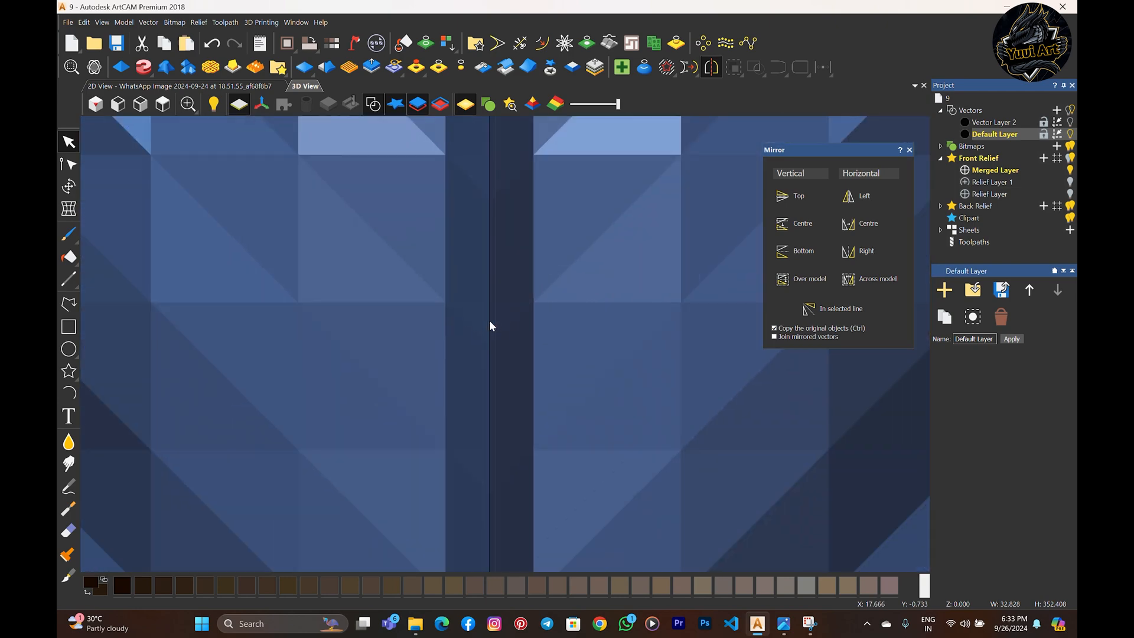
scroll(490, 321, down, 2)
click(490, 321)
click(831, 312)
- Mirror a copy of the fifth column across the original column's left-edge guide line to add a sixth column
scroll(360, 382, down, 3)
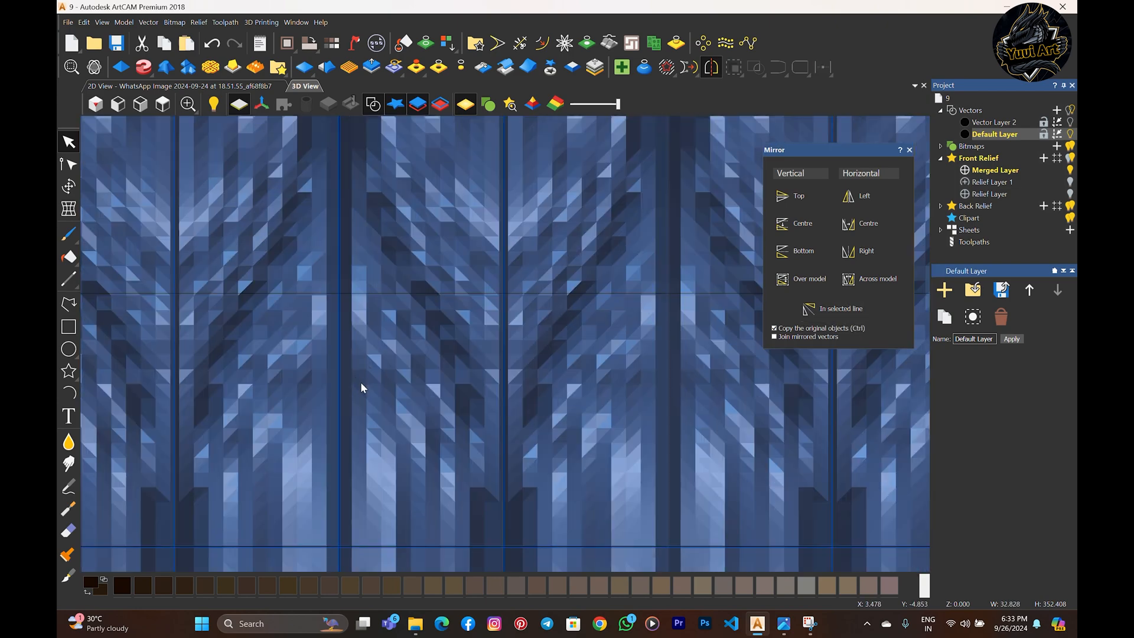
scroll(340, 366, up, 5)
scroll(330, 366, up, 3)
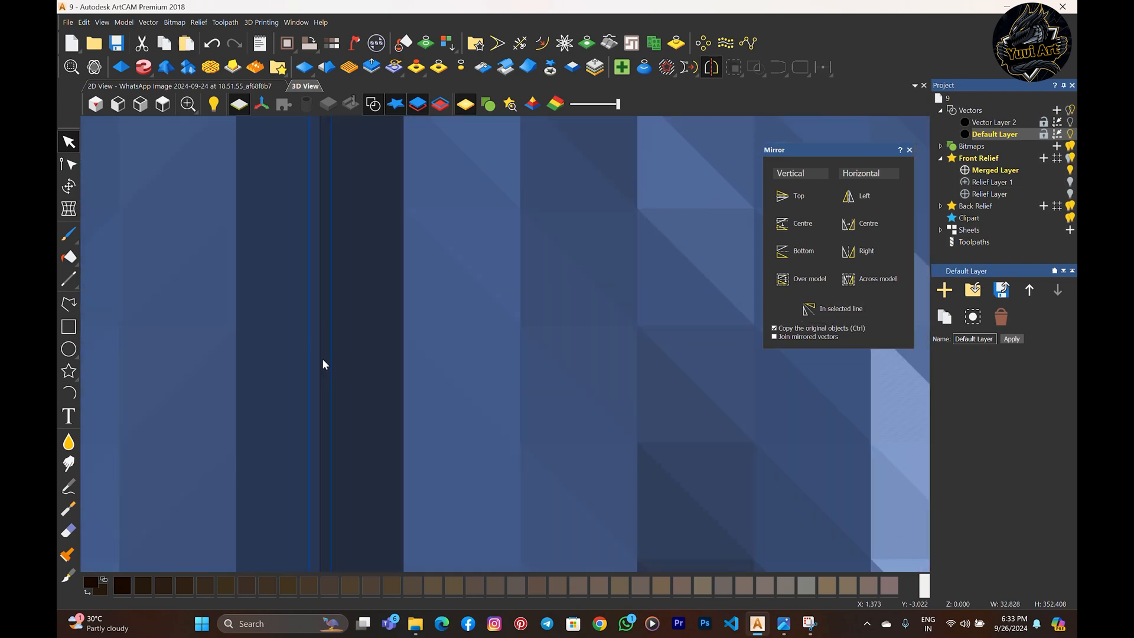
click(830, 310)
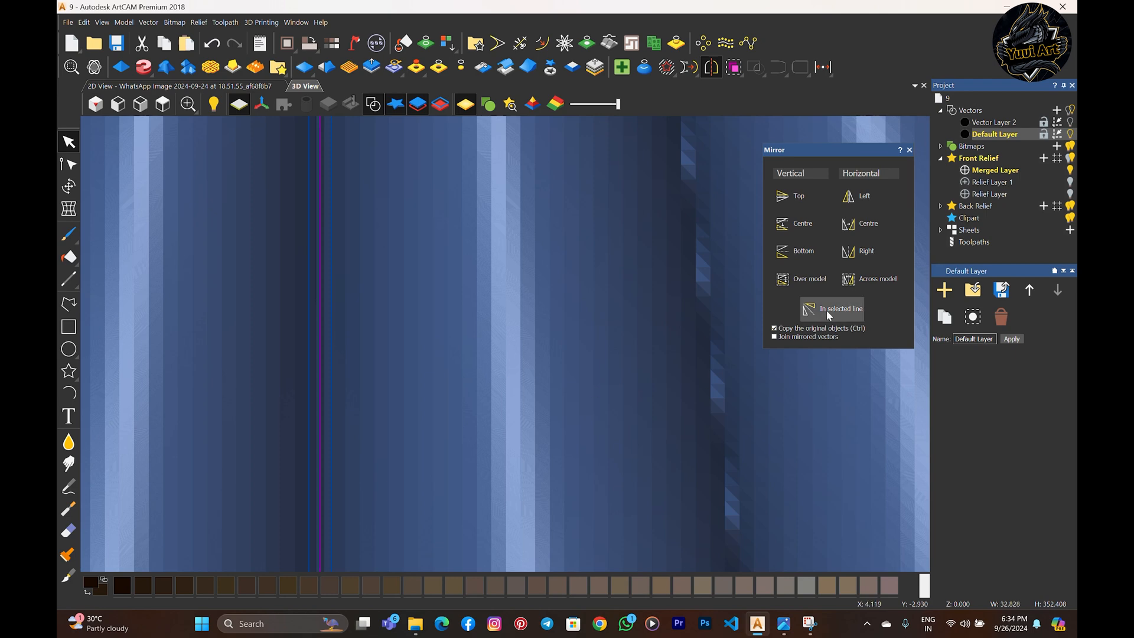
- Mirror a copy of the sixth column across the original column's centre guide line to add a seventh column
scroll(580, 420, down, 3)
scroll(650, 414, up, 4)
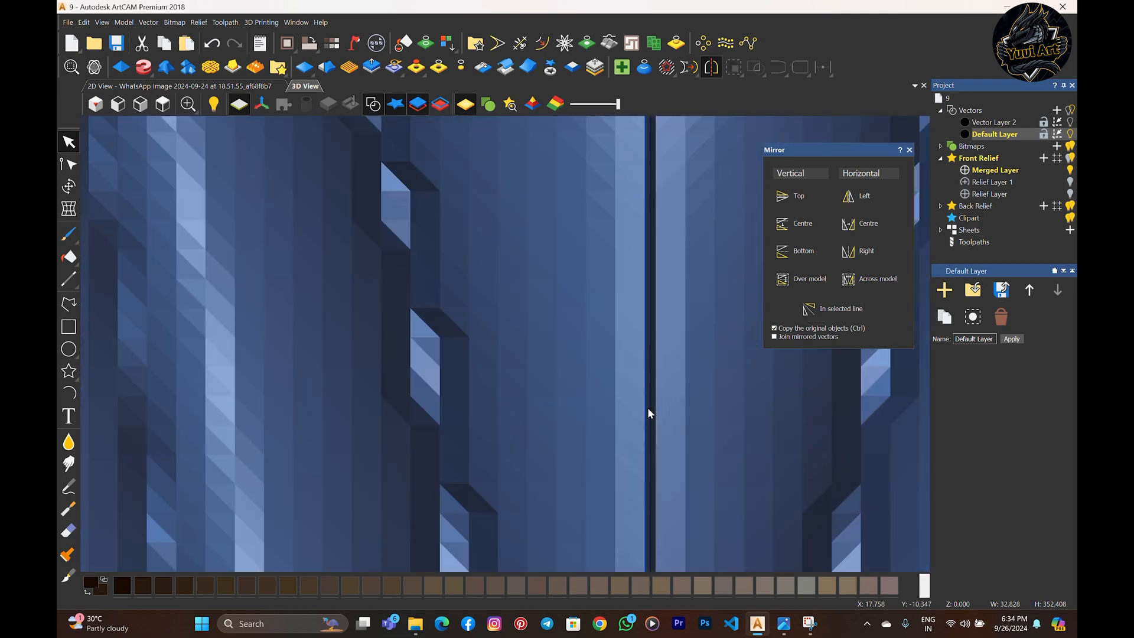
click(824, 310)
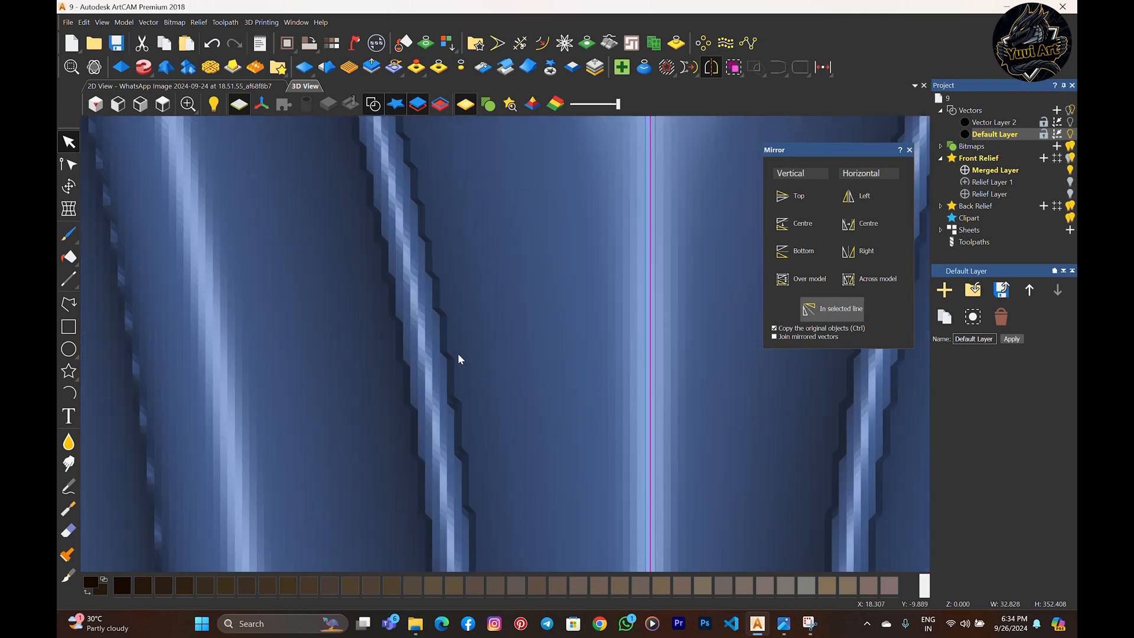
- Mirror a copy of the seventh column across the original column's left-edge guide line to add an eighth column
scroll(459, 353, down, 2)
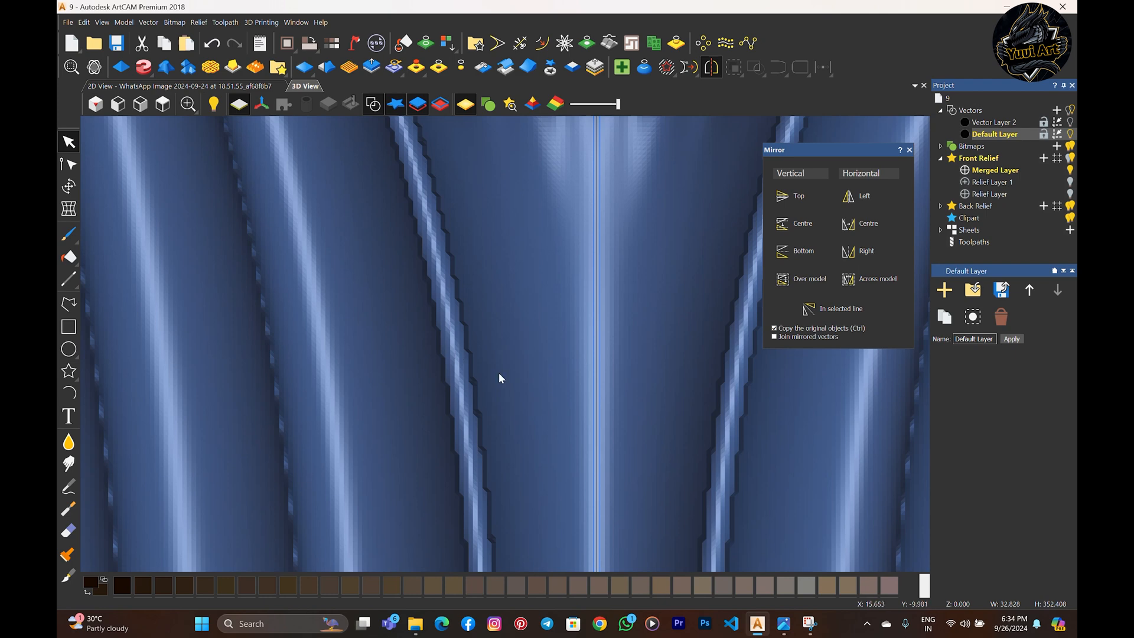
scroll(498, 373, down, 3)
scroll(339, 372, up, 1)
scroll(340, 378, down, 3)
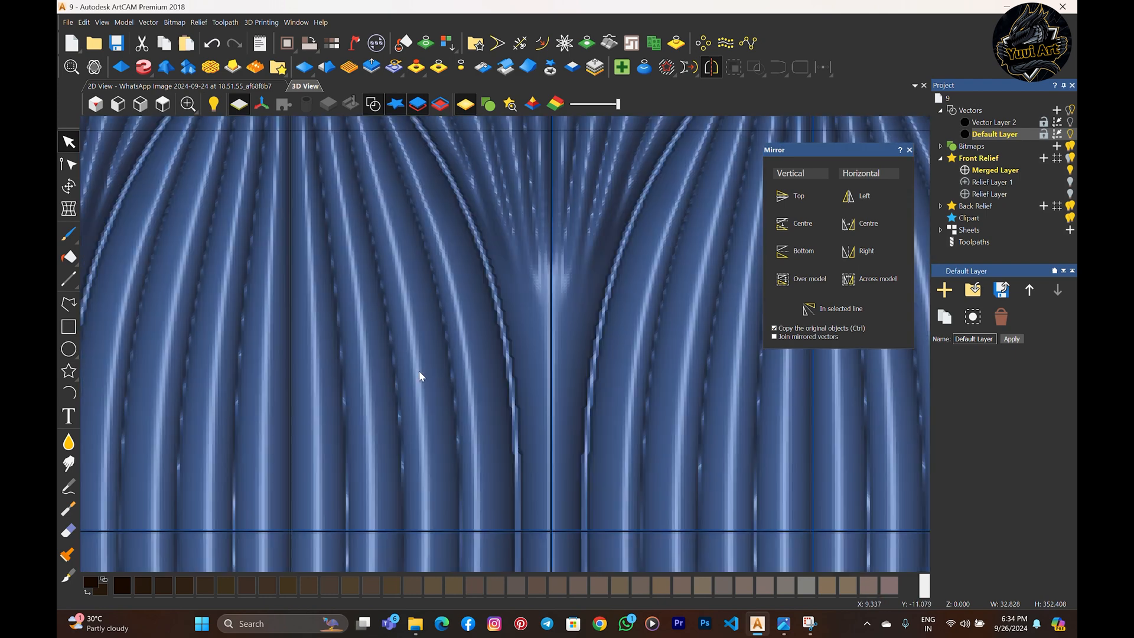
scroll(267, 386, up, 4)
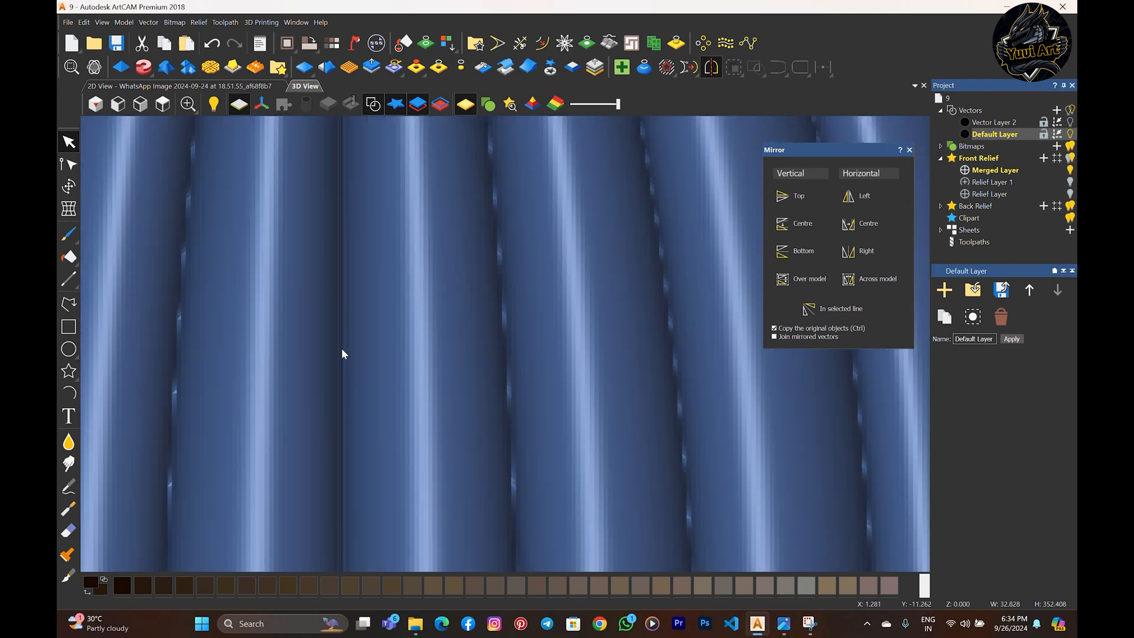
click(341, 349)
click(834, 309)
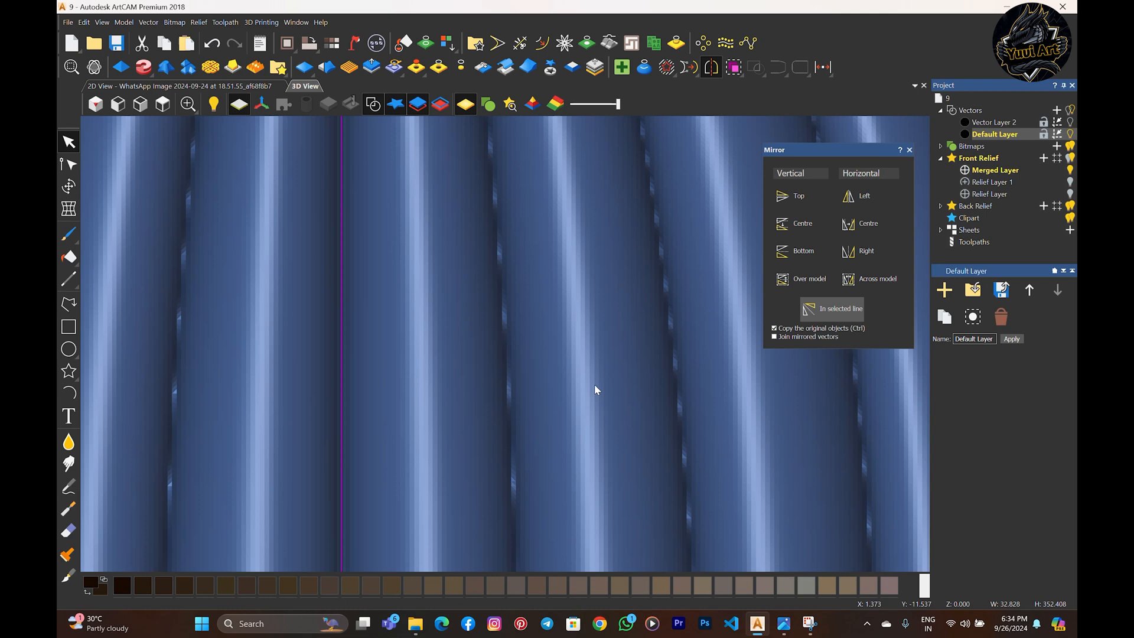
click(595, 386)
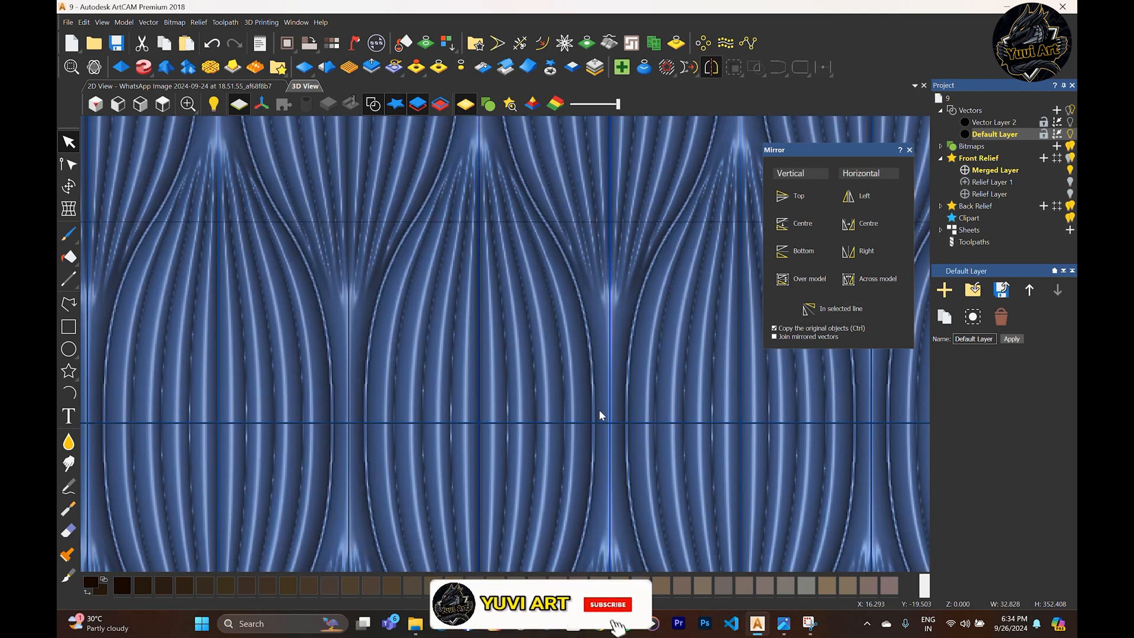
- Hide the relief clipart to expose the guide lines and close the Mirror tool
scroll(637, 417, down, 4)
scroll(637, 417, down, 4)
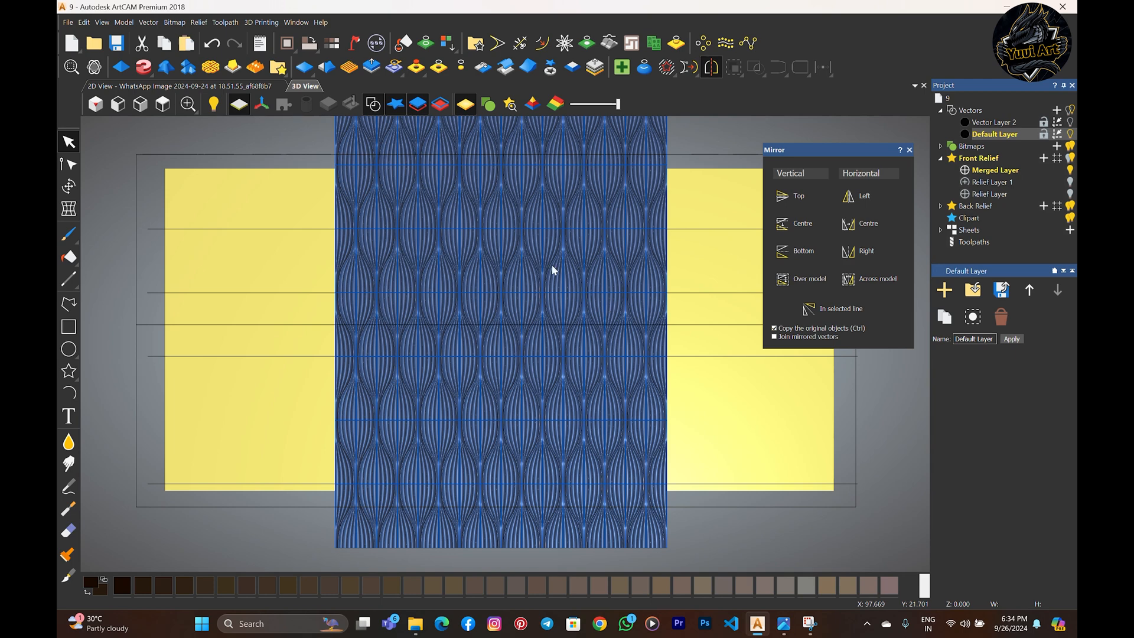
click(399, 107)
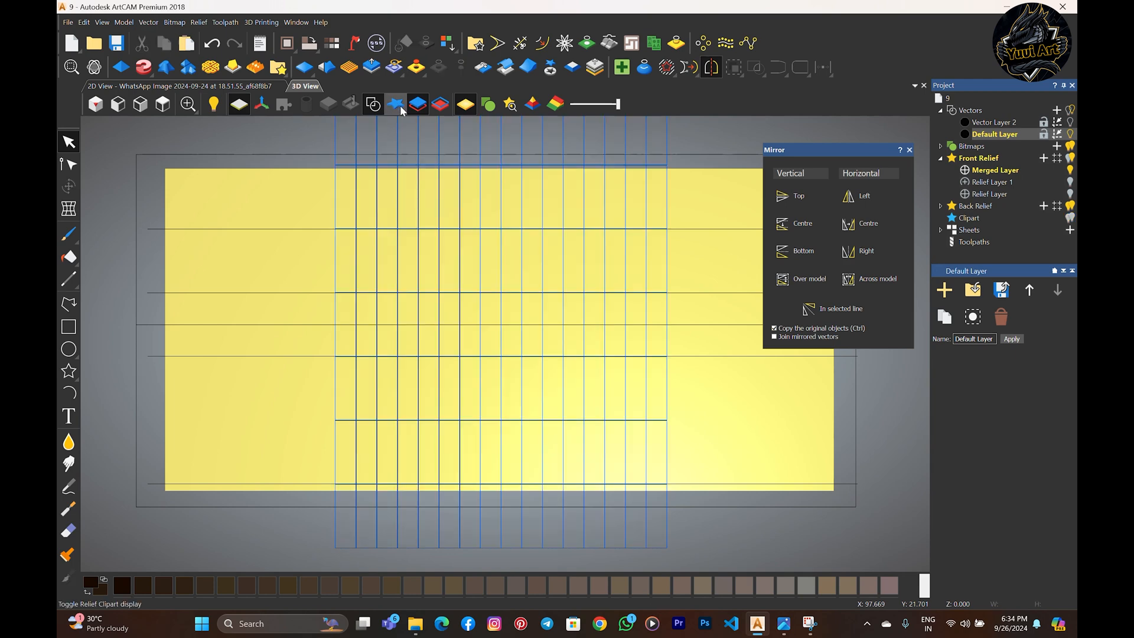
scroll(500, 210, down, 2)
scroll(509, 183, up, 5)
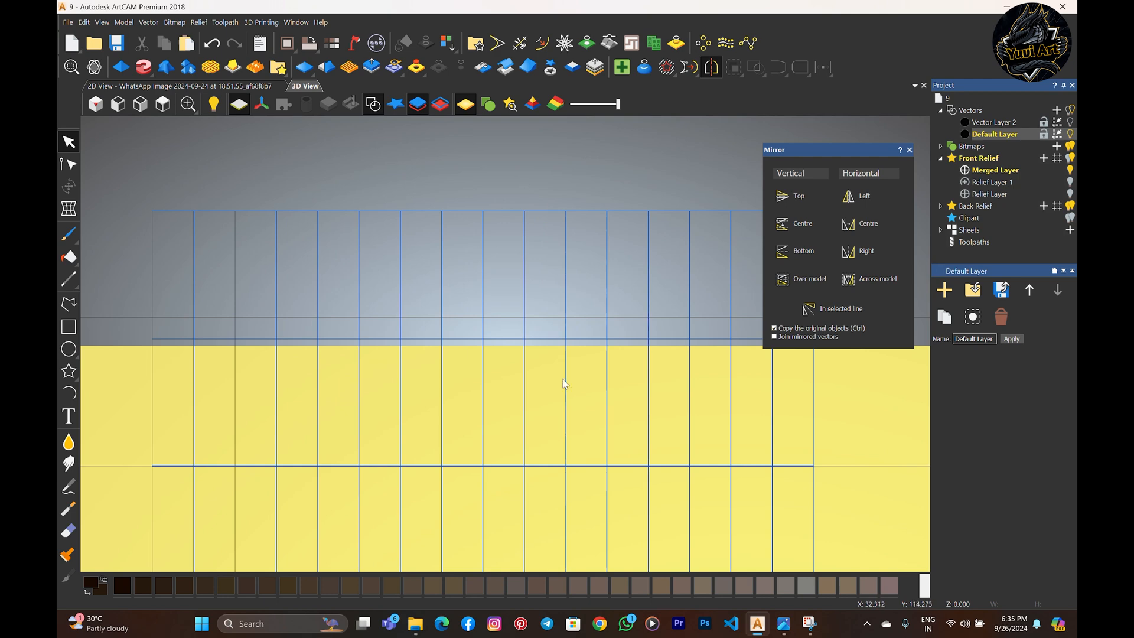
scroll(535, 423, down, 7)
scroll(514, 456, up, 3)
click(909, 150)
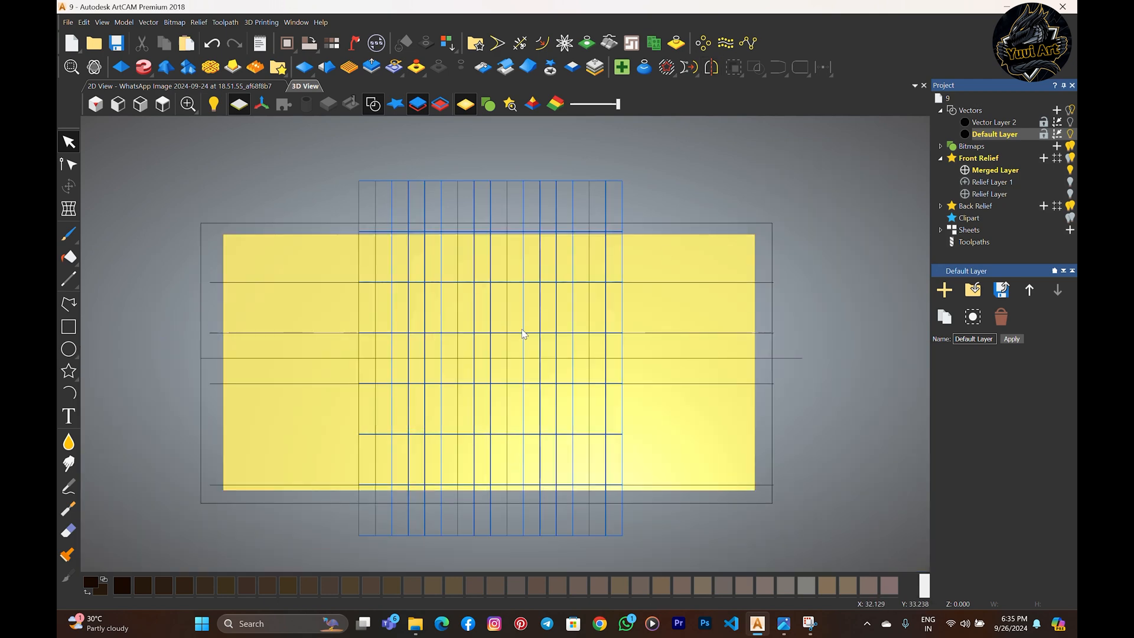
- Stretch the original column's left-edge and centre guide lines beyond the top and bottom of the columns, and show the clipart again
scroll(467, 222, up, 6)
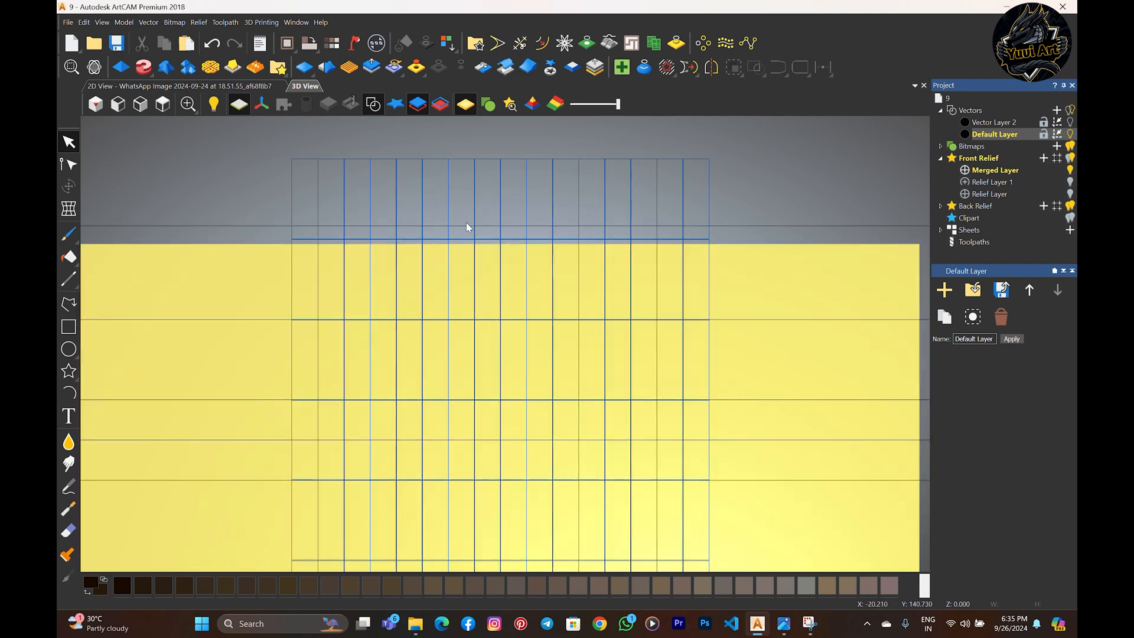
scroll(567, 372, up, 5)
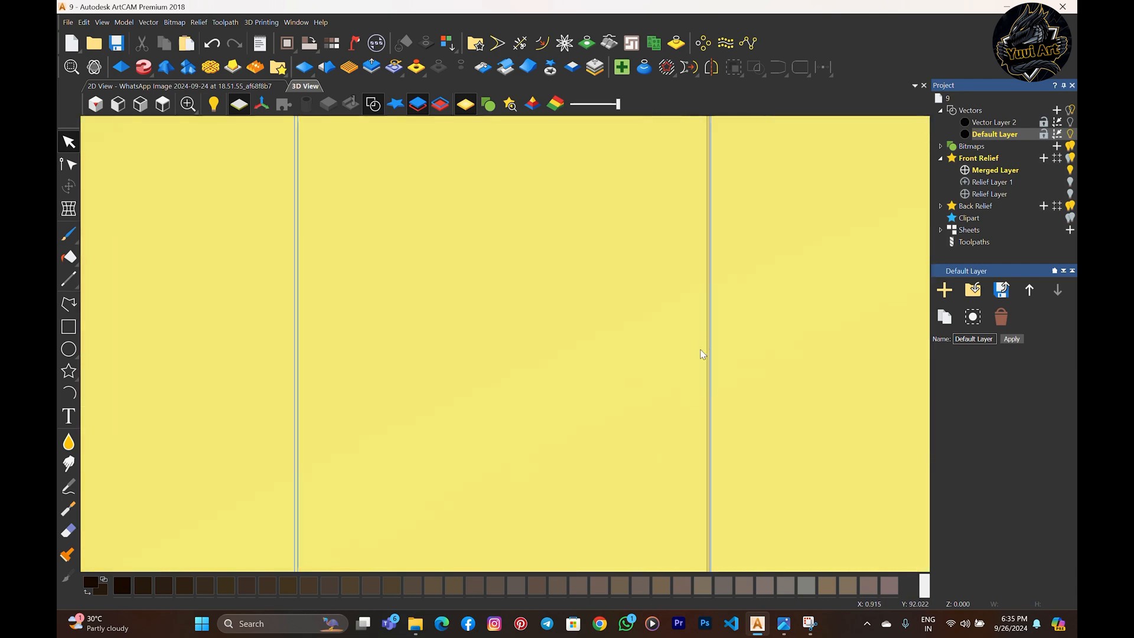
scroll(512, 331, down, 3)
scroll(537, 307, up, 8)
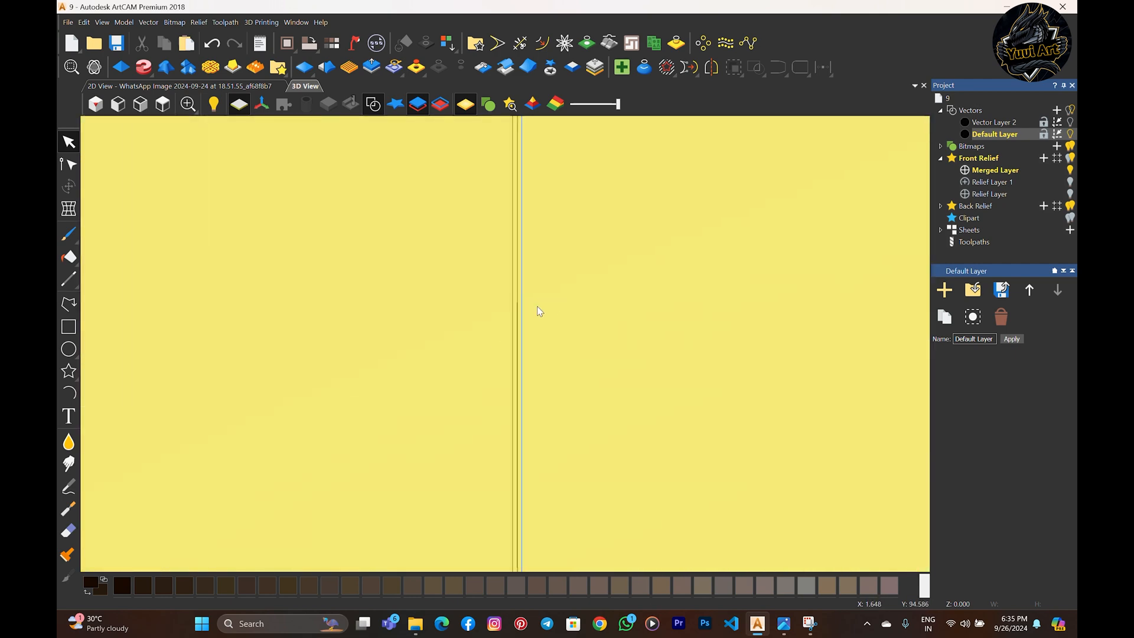
scroll(532, 382, down, 3)
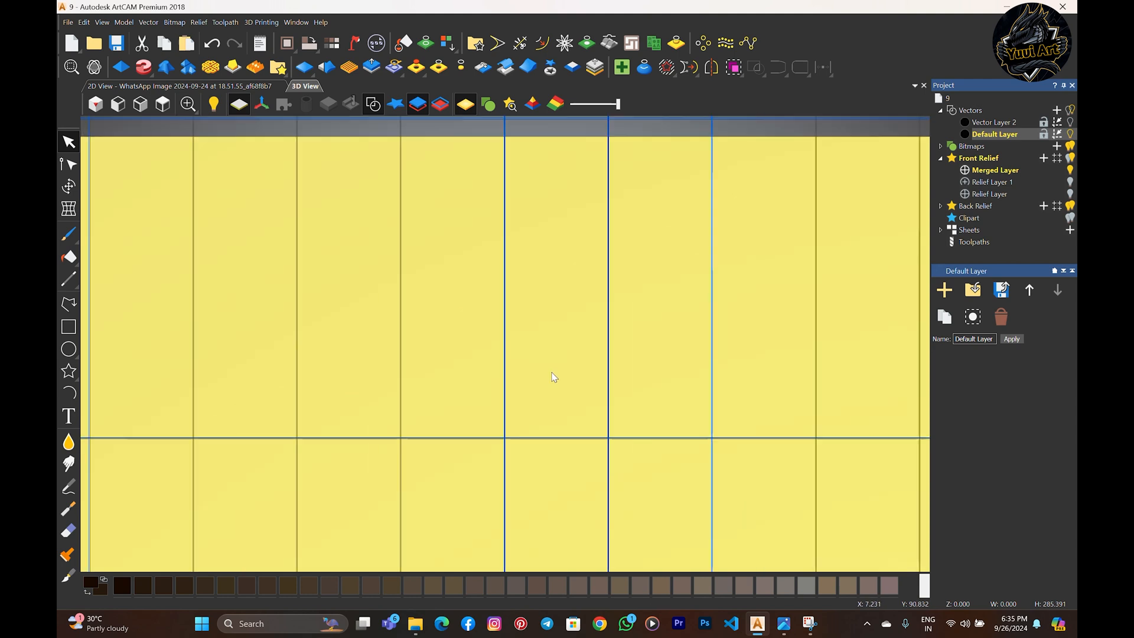
scroll(552, 367, up, 6)
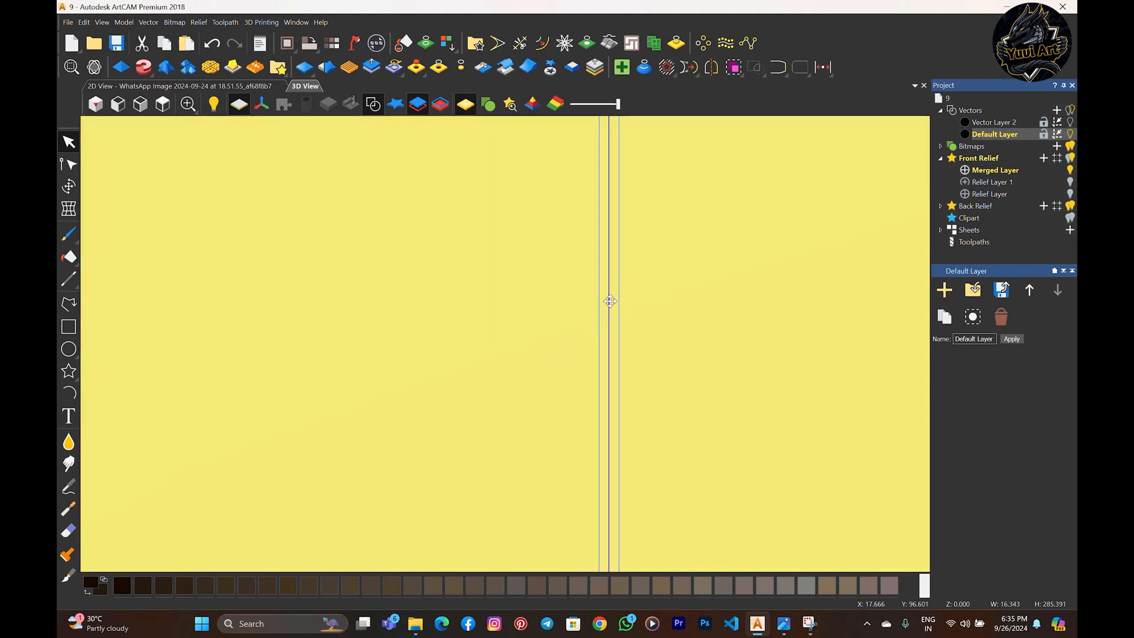
scroll(469, 357, down, 4)
scroll(469, 358, down, 4)
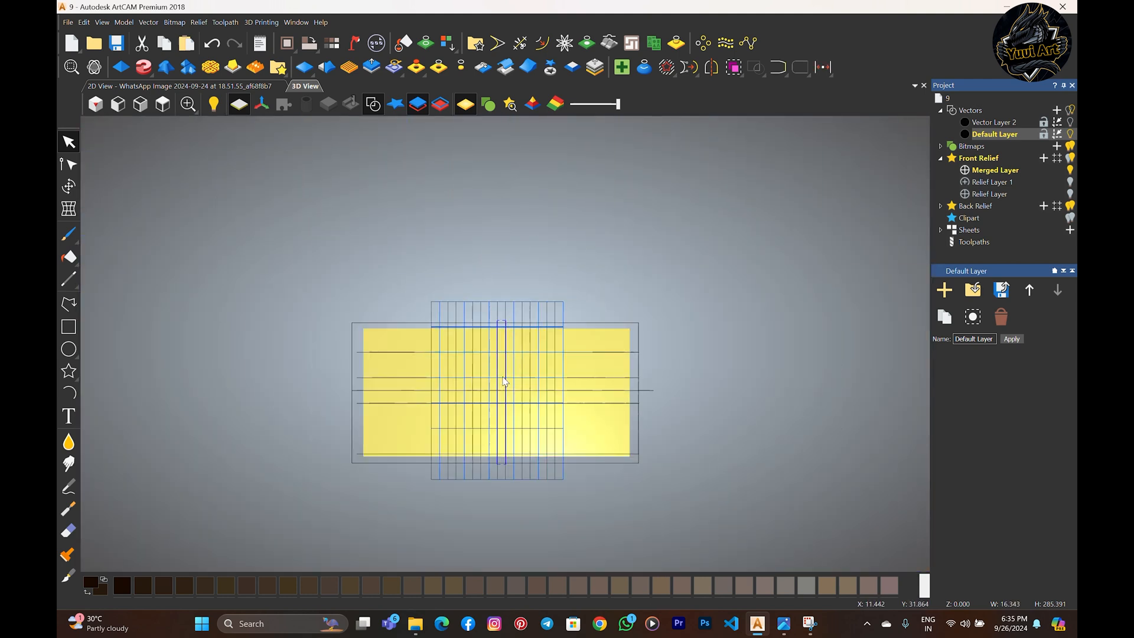
scroll(500, 354, up, 1)
double_click(502, 319)
drag(502, 317, 502, 261)
drag(502, 497, 502, 559)
key(Escape)
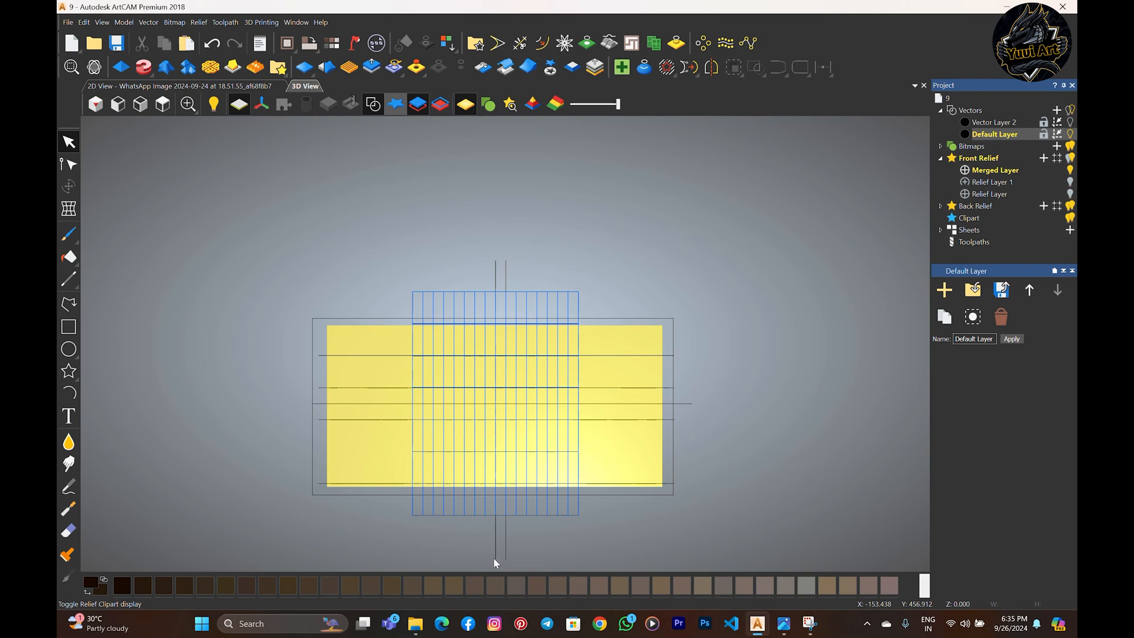
- Mirror a copy of the leftmost column across the lengthened centre guide line to add a ninth column on the right
scroll(497, 559, up, 2)
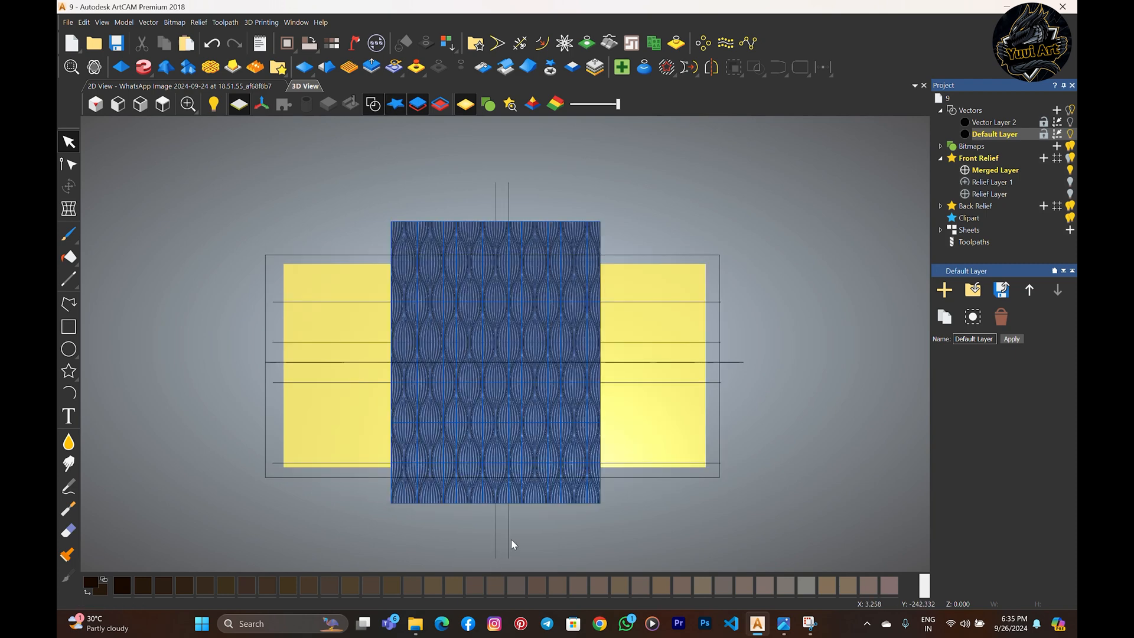
shift+click(403, 501)
shift+click(406, 491)
click(712, 66)
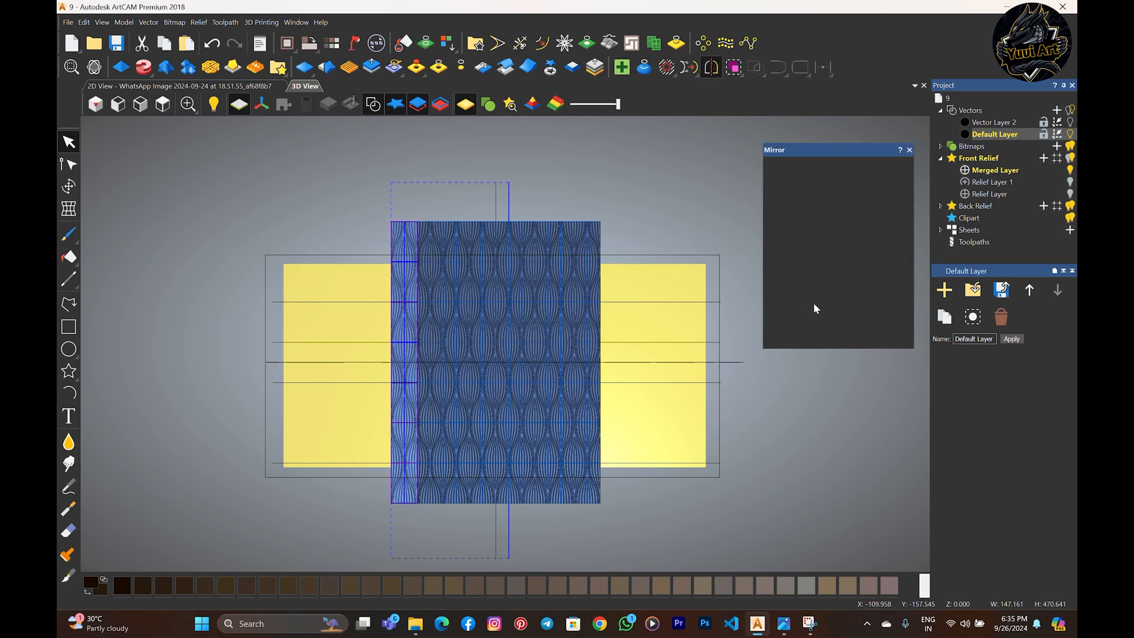
click(815, 308)
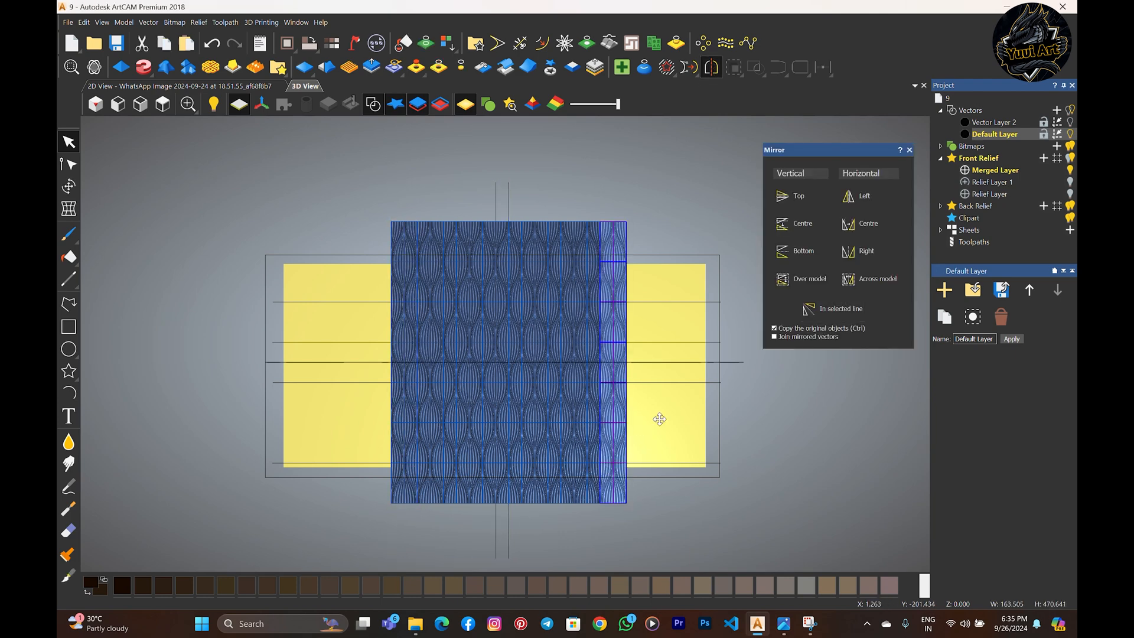
- Mirror copies of the outermost column alternately across the two guide lines to add the tenth, eleventh and twelfth columns
click(815, 310)
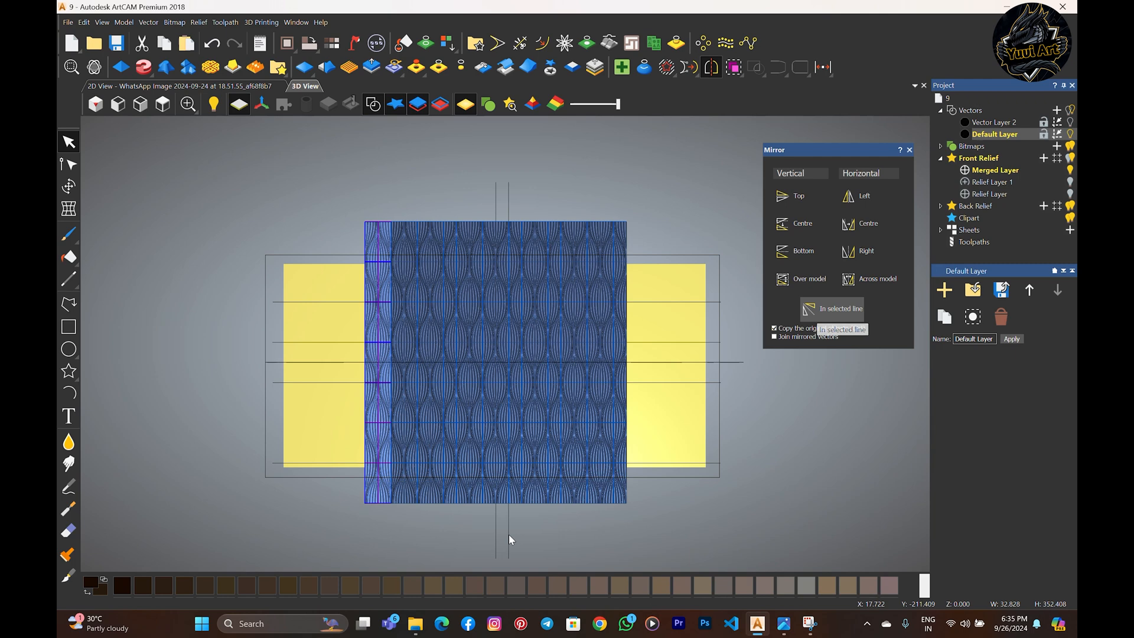
click(814, 310)
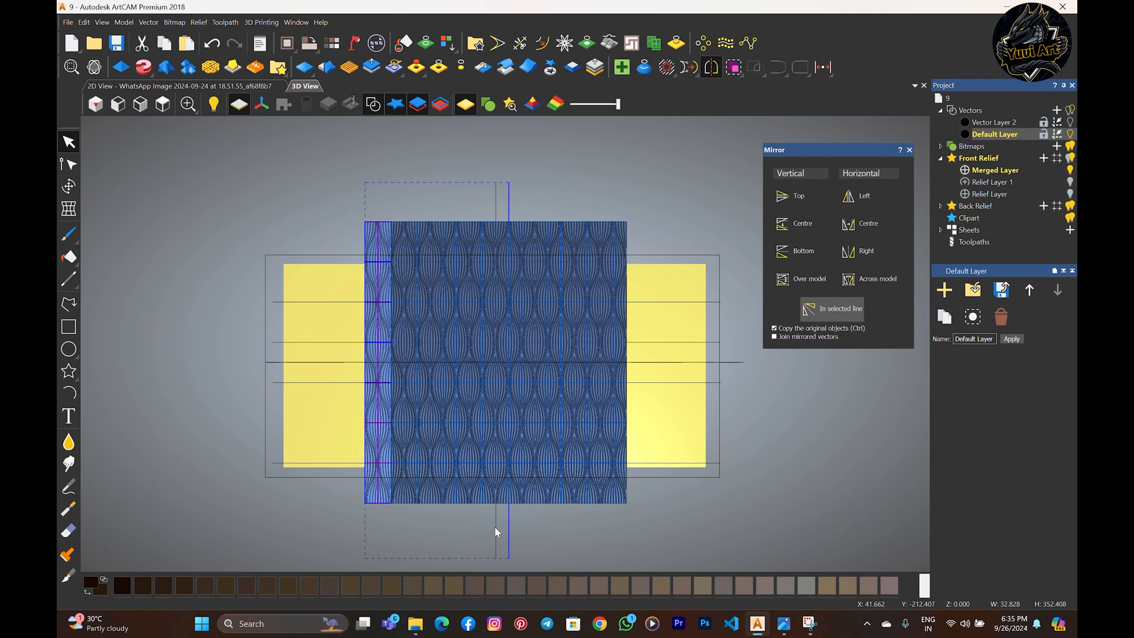
click(815, 309)
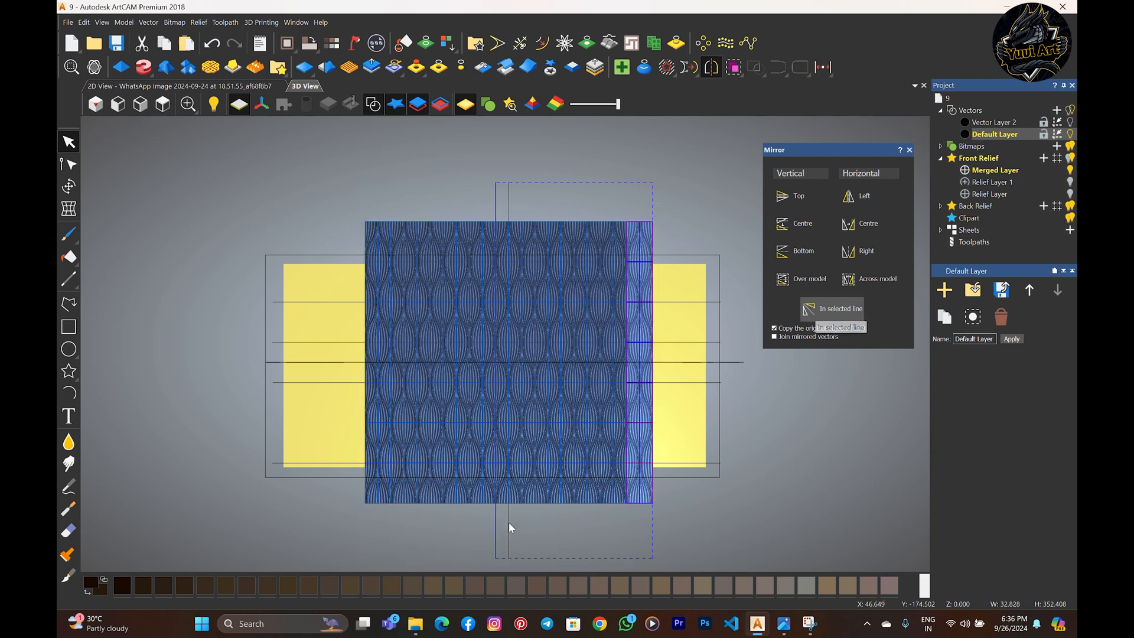
click(815, 310)
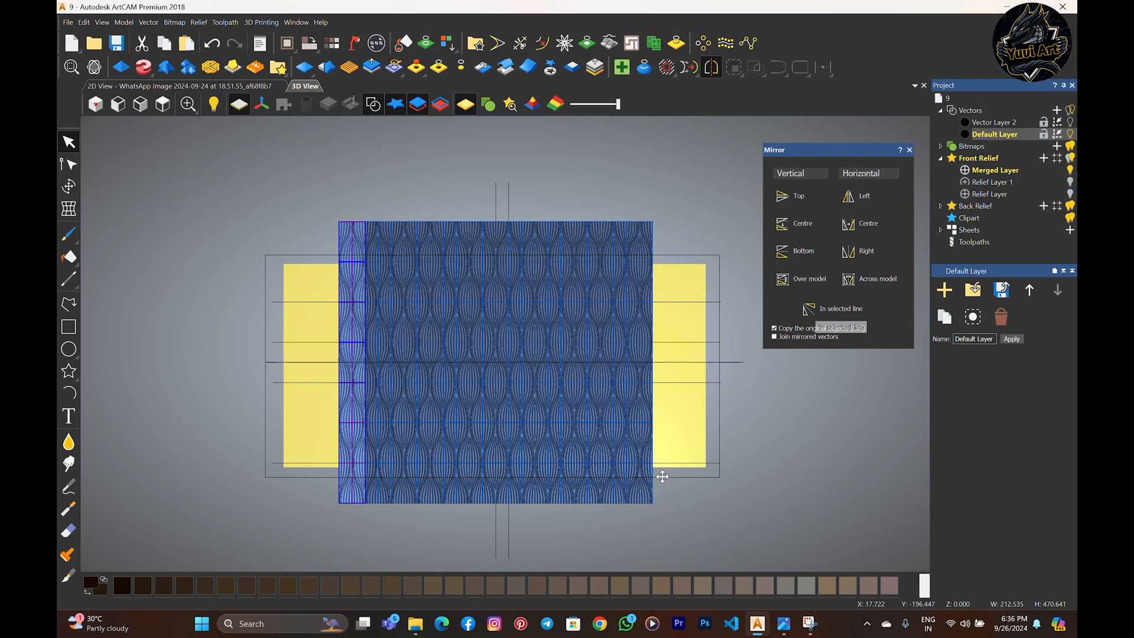
- Continue the alternating mirror copies across the two guide lines until sixteen columns span the panel, and clear the selection
click(815, 310)
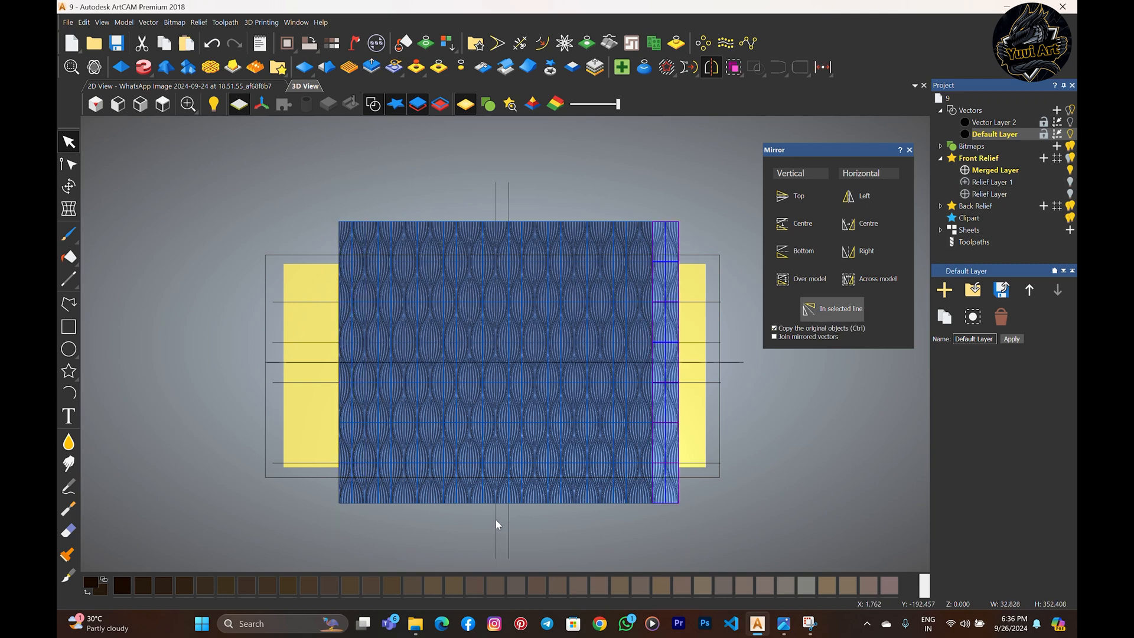
click(820, 313)
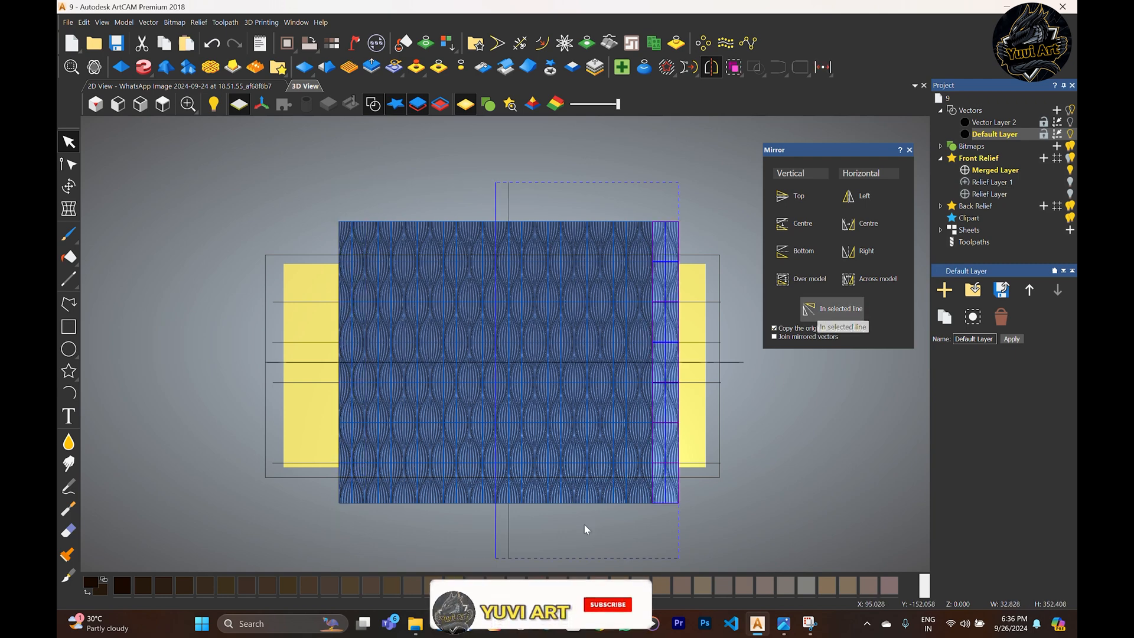
click(836, 309)
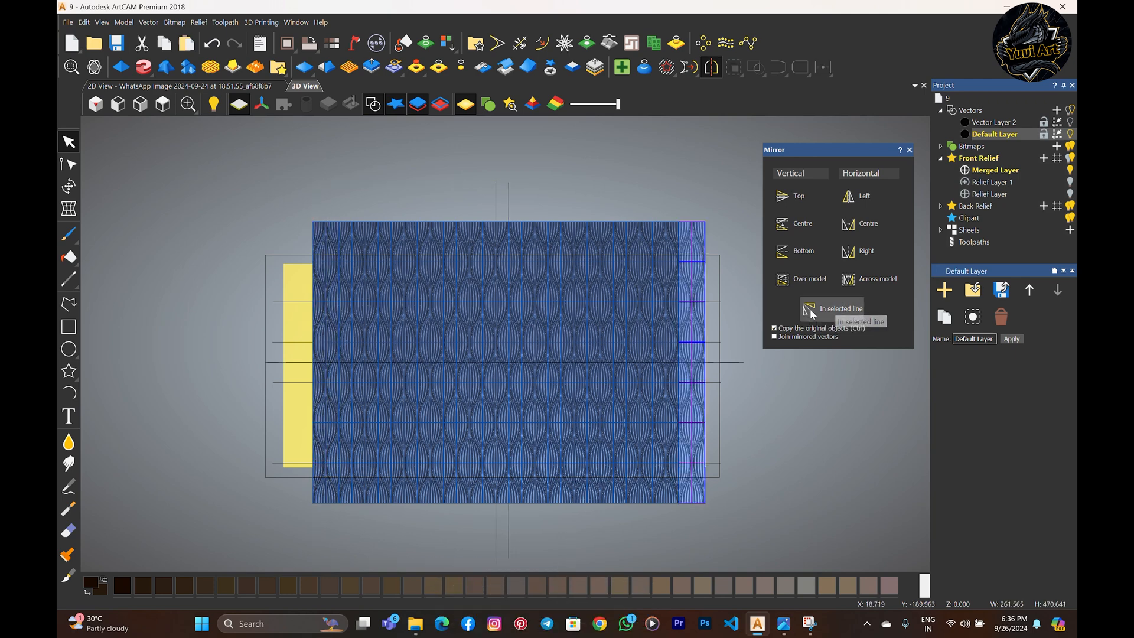
click(709, 448)
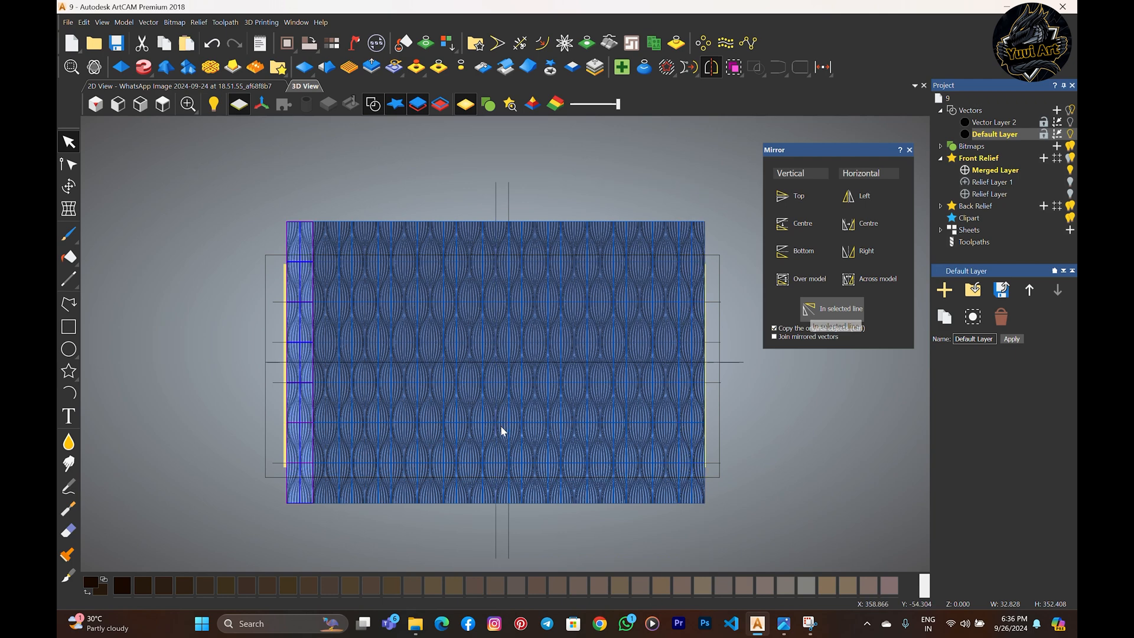
click(741, 427)
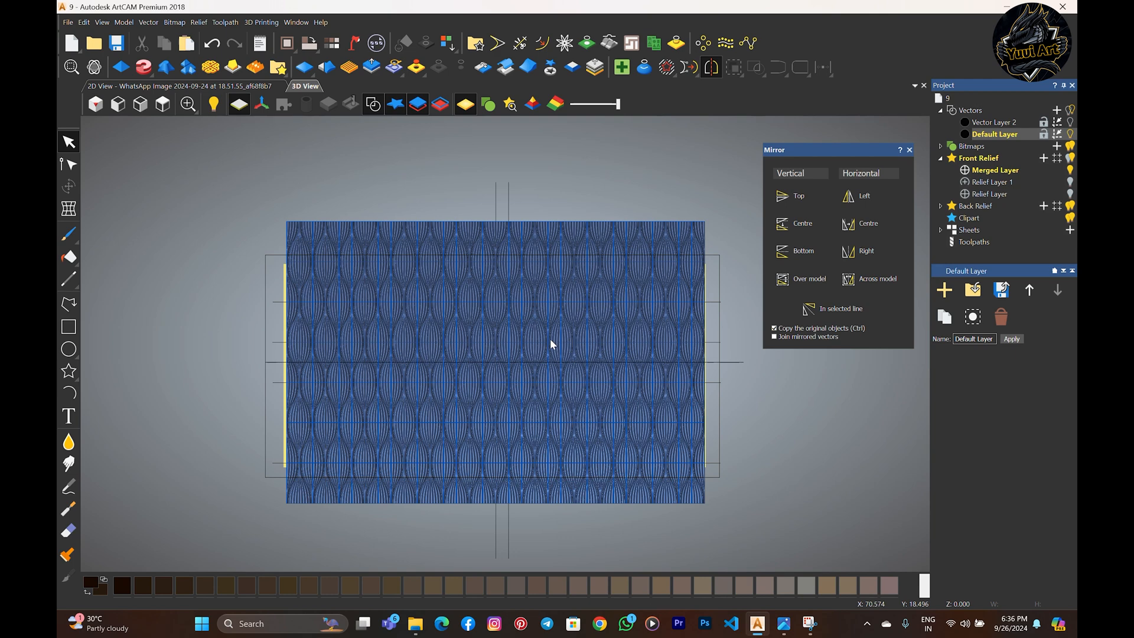
- Select all the clipart columns, merge them into the relief layer, and hide the vectors
key(ctrl+a)
key(ctrl+a)
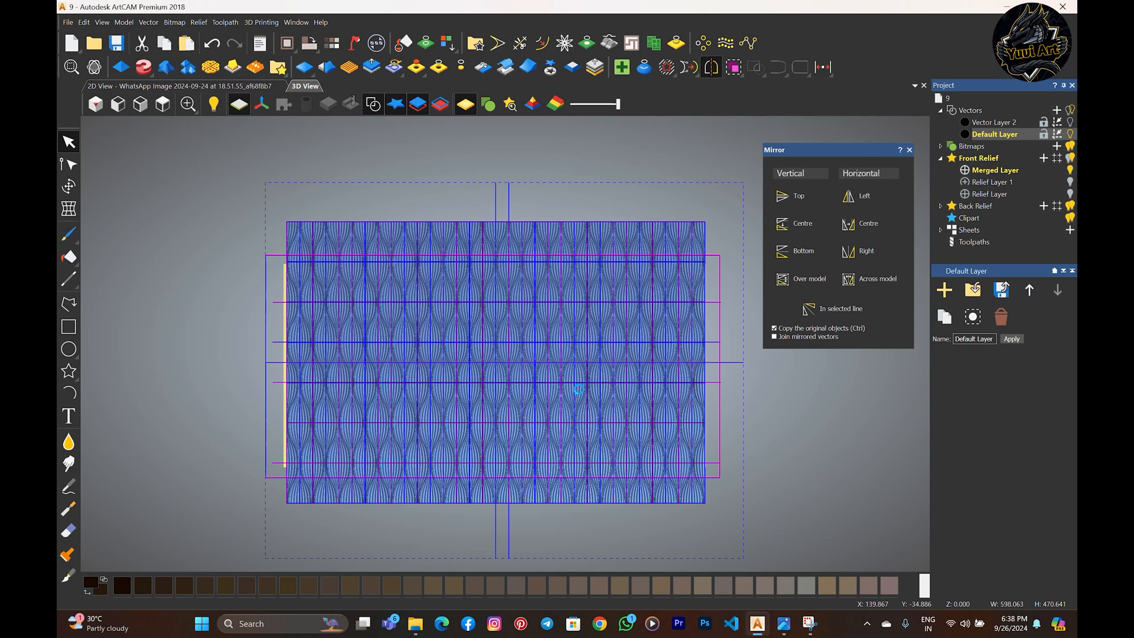
click(373, 105)
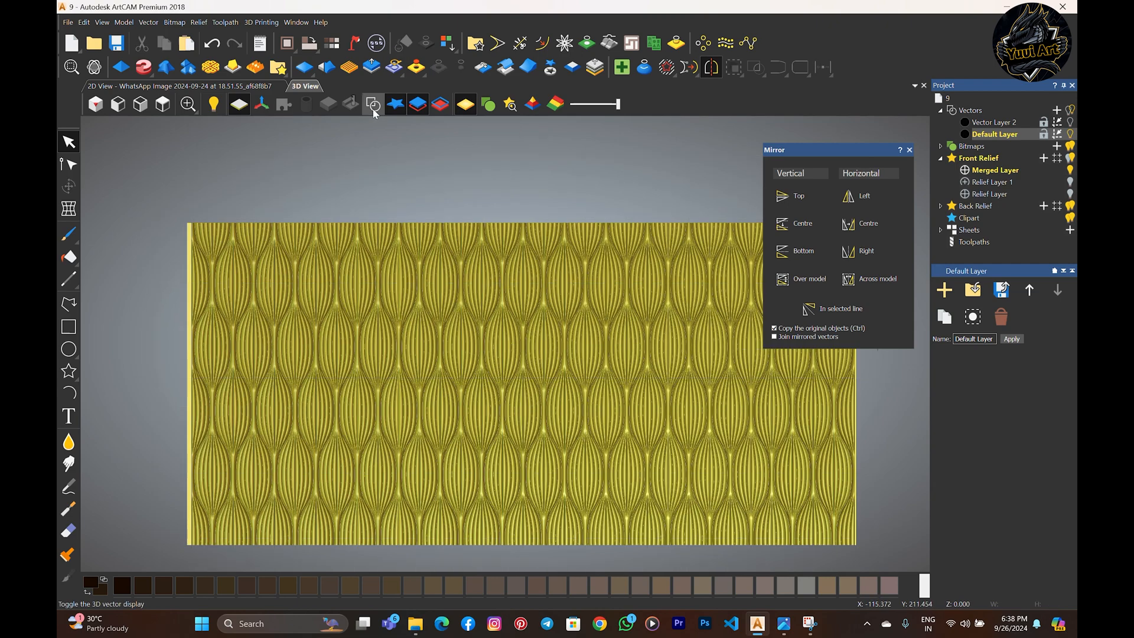
- Examine the merged ribbed relief up close and compare its pattern with the reference wall image
scroll(814, 422, down, 2)
scroll(572, 363, up, 8)
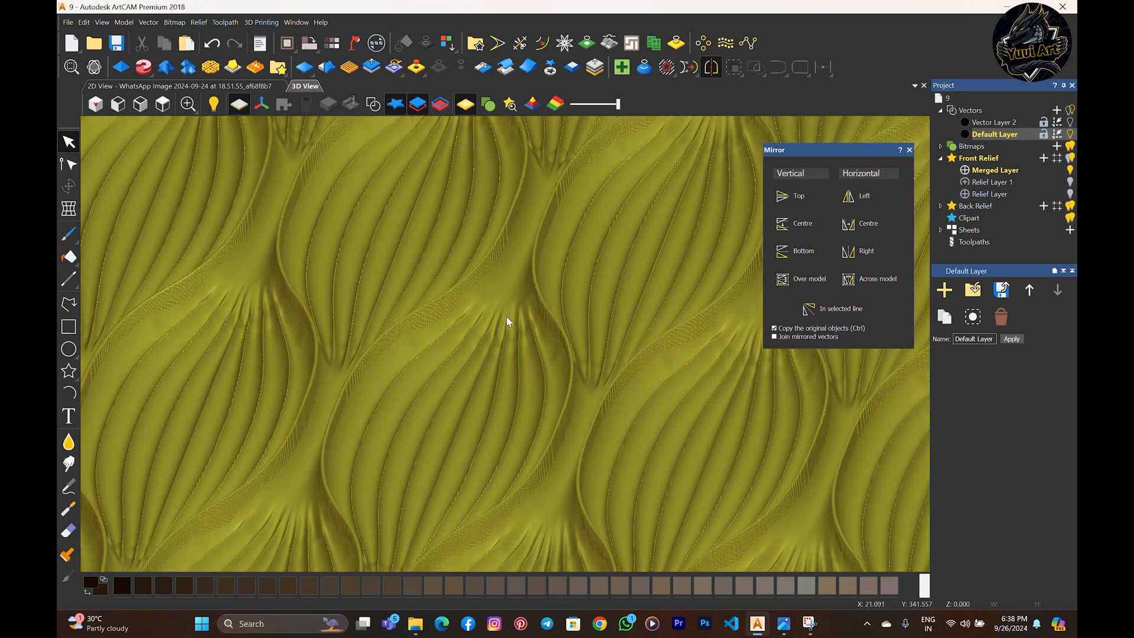
mouse_move(507, 321)
mouse_down()
mouse_move(597, 283)
mouse_move(586, 424)
mouse_move(311, 366)
mouse_move(636, 353)
mouse_move(401, 423)
mouse_move(502, 290)
mouse_move(350, 348)
mouse_move(352, 283)
mouse_move(676, 374)
mouse_move(413, 362)
mouse_move(537, 347)
mouse_move(630, 366)
mouse_move(596, 380)
mouse_move(482, 355)
mouse_move(491, 335)
mouse_move(597, 352)
mouse_move(261, 380)
mouse_move(497, 390)
mouse_move(503, 413)
mouse_move(482, 314)
mouse_move(530, 358)
mouse_up()
scroll(501, 289, up, 4)
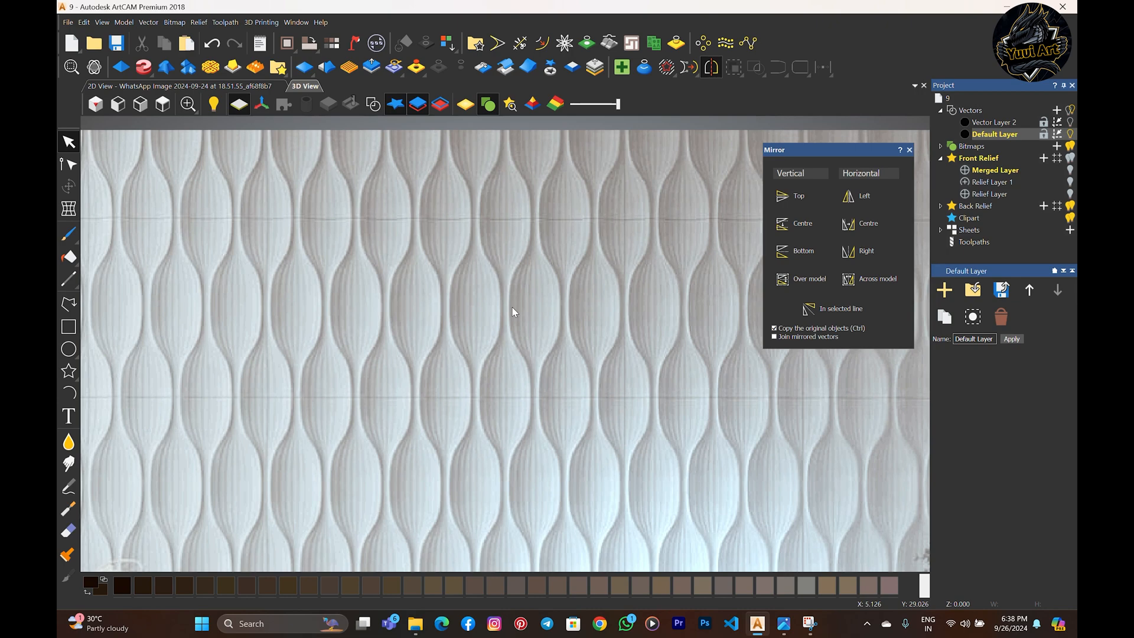
scroll(513, 307, down, 5)
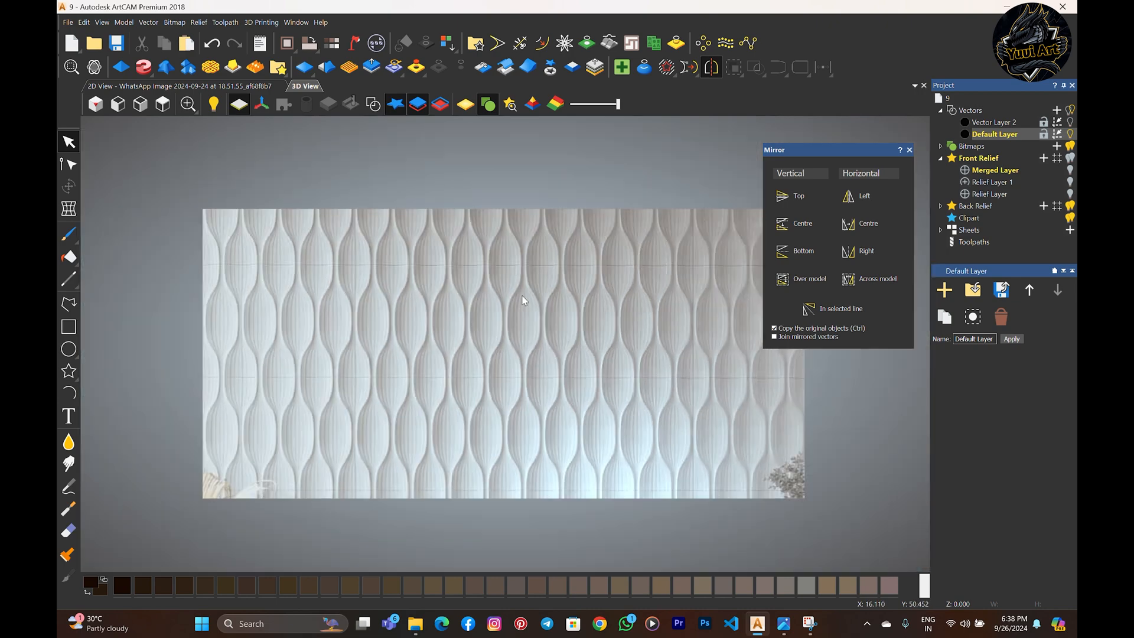
scroll(522, 296, up, 1)
click(520, 313)
scroll(516, 344, up, 5)
mouse_move(517, 345)
mouse_down()
mouse_move(477, 341)
mouse_move(632, 386)
mouse_move(555, 355)
mouse_up()
click(162, 106)
scroll(539, 319, up, 4)
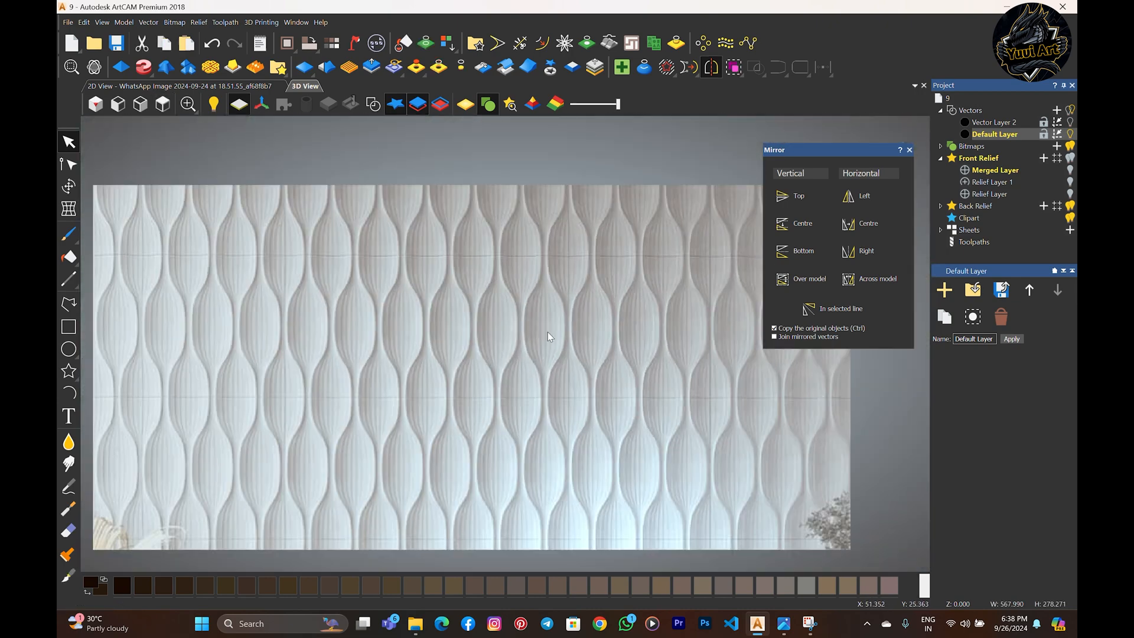
- Close the Mirror tool, show the Merged Layer again and display it in relief colour instead of the reference image
click(910, 150)
click(999, 170)
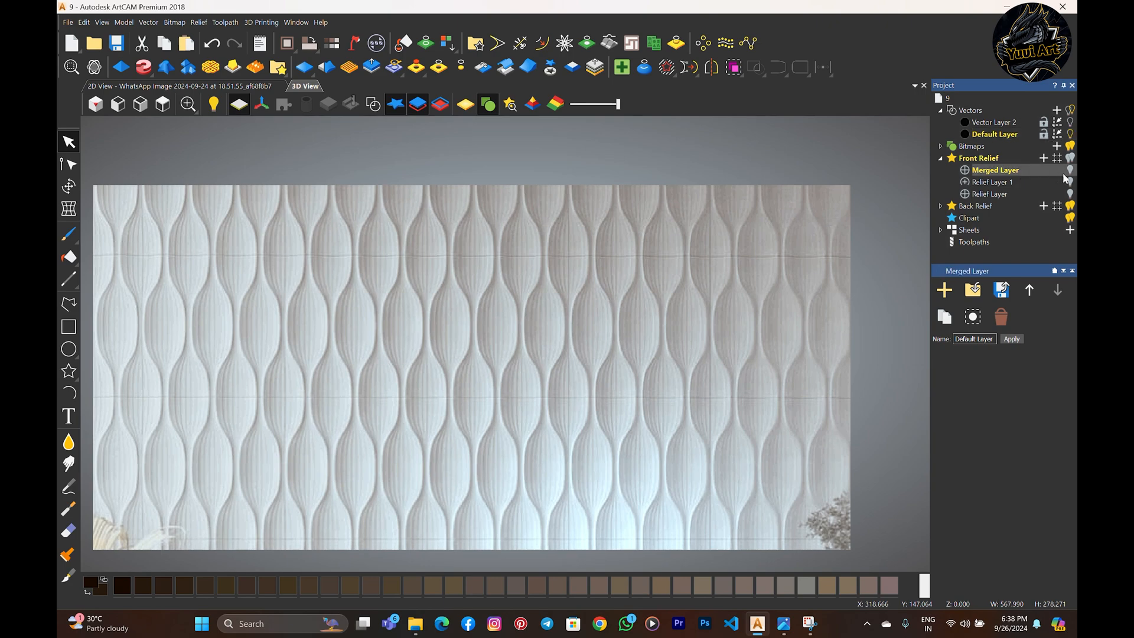
click(1070, 170)
click(466, 105)
scroll(488, 249, up, 2)
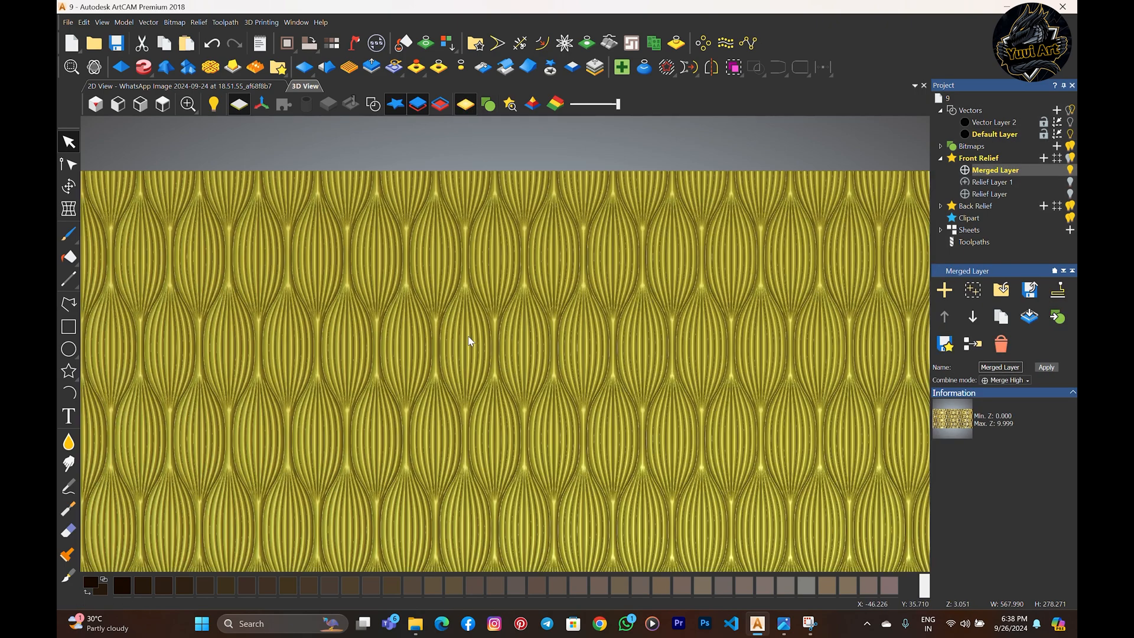
- Scale the Merged Layer relief to a height of 3 mm
click(573, 164)
click(380, 71)
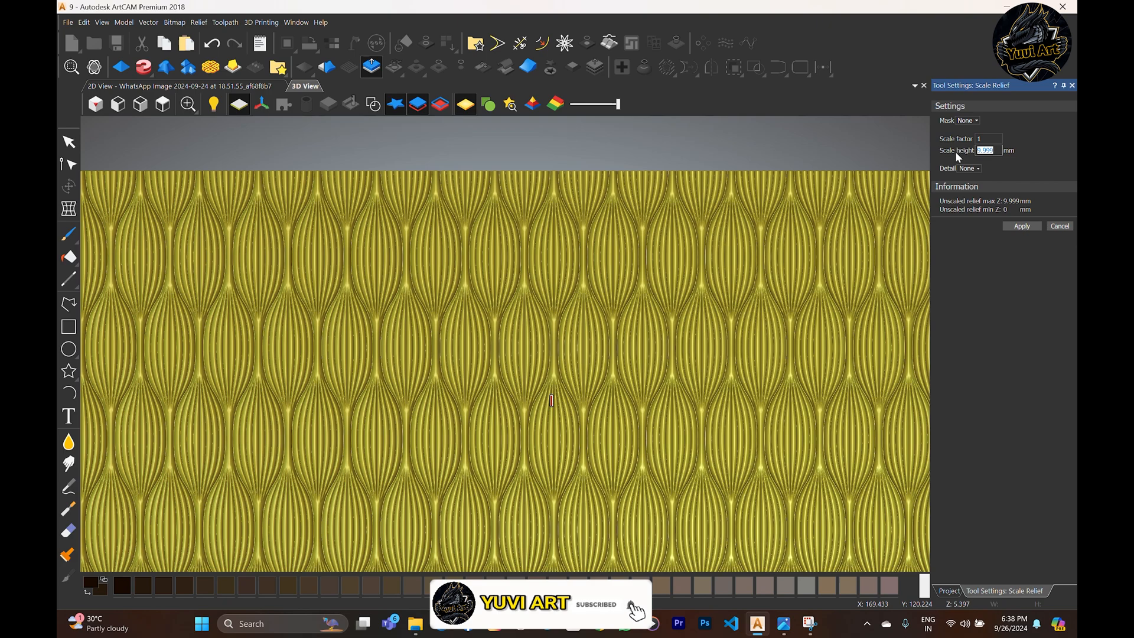
text(3)
key(Return)
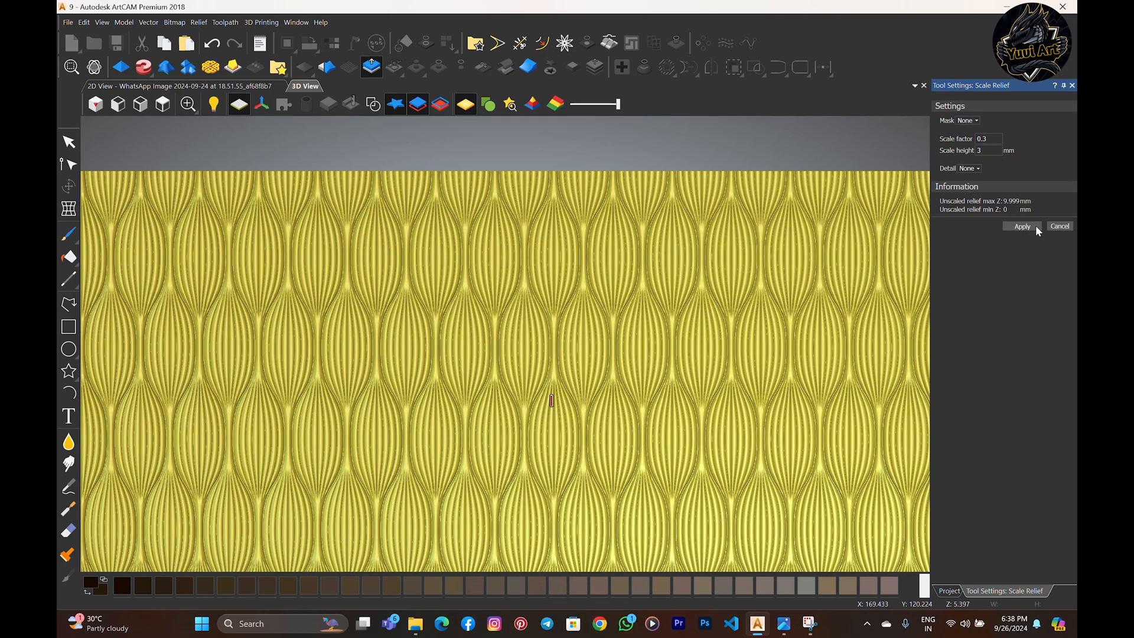
click(1036, 225)
click(1054, 226)
- Examine the scaled relief's ribs and column joints up close, at an angle, and across the whole panel
scroll(608, 443, down, 4)
scroll(551, 336, up, 8)
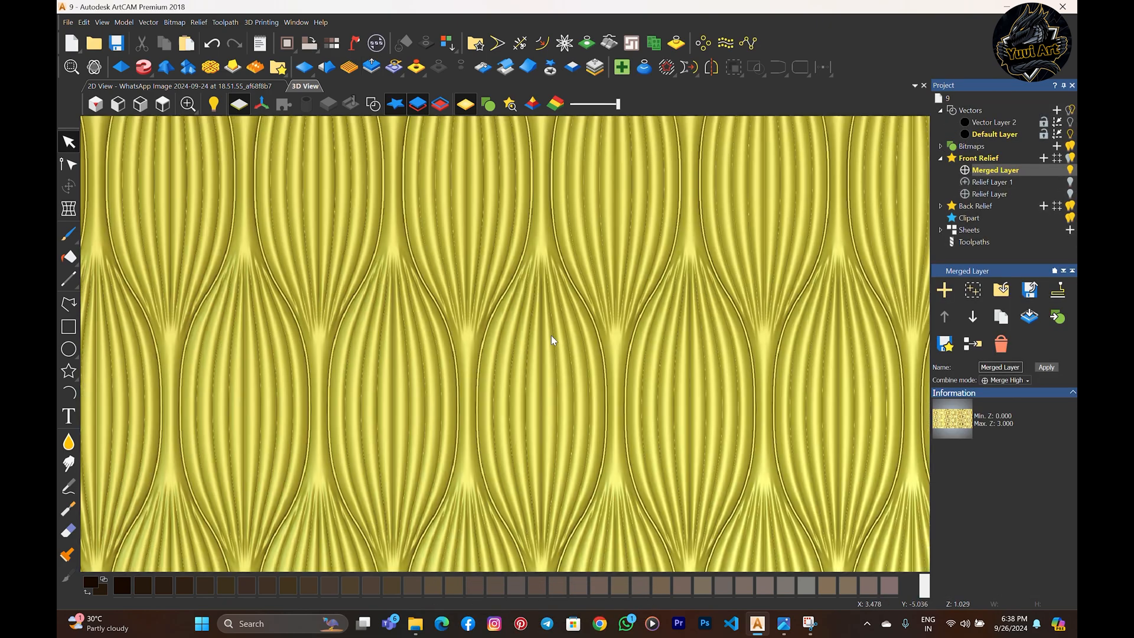
drag(550, 334, 625, 456)
mouse_move(430, 404)
mouse_down()
mouse_move(752, 364)
mouse_move(463, 418)
mouse_move(754, 394)
mouse_move(461, 375)
mouse_move(615, 361)
mouse_move(513, 317)
mouse_move(541, 320)
mouse_move(499, 344)
mouse_move(344, 377)
mouse_move(449, 465)
mouse_move(329, 369)
mouse_move(493, 313)
mouse_move(483, 323)
mouse_move(516, 297)
mouse_move(471, 356)
mouse_move(512, 351)
mouse_move(498, 388)
mouse_move(555, 267)
mouse_move(331, 417)
mouse_move(542, 329)
mouse_move(562, 506)
mouse_move(420, 339)
mouse_move(453, 295)
mouse_move(483, 378)
mouse_move(473, 310)
mouse_move(751, 374)
mouse_move(320, 332)
mouse_move(425, 361)
mouse_move(415, 346)
mouse_move(359, 348)
mouse_move(481, 347)
mouse_move(608, 317)
mouse_move(615, 453)
mouse_move(436, 364)
mouse_move(467, 313)
mouse_move(587, 377)
mouse_move(325, 408)
mouse_move(595, 375)
mouse_move(498, 426)
mouse_move(505, 311)
mouse_move(490, 392)
mouse_move(387, 354)
mouse_move(358, 318)
mouse_move(522, 421)
mouse_move(419, 315)
mouse_move(583, 361)
mouse_move(374, 344)
mouse_move(459, 324)
mouse_move(374, 418)
mouse_move(454, 305)
mouse_move(645, 414)
mouse_move(527, 348)
mouse_move(494, 425)
mouse_move(534, 368)
mouse_move(478, 412)
mouse_move(479, 378)
mouse_move(418, 297)
mouse_move(443, 406)
mouse_move(337, 358)
mouse_up()
click(162, 104)
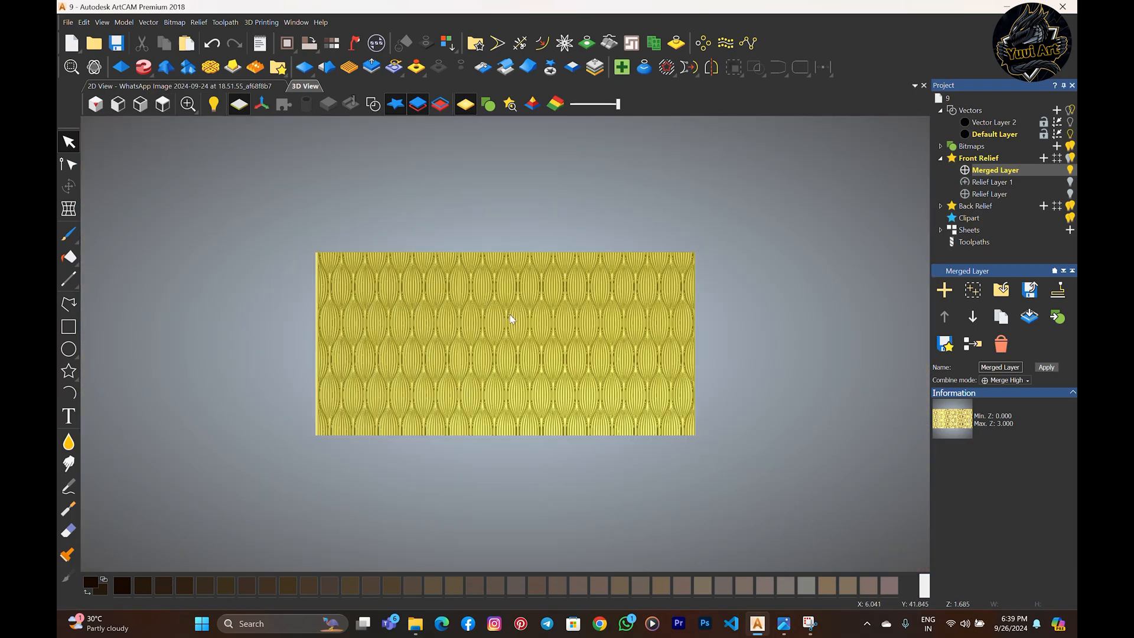
scroll(512, 397, up, 5)
scroll(512, 398, up, 4)
scroll(495, 396, down, 10)
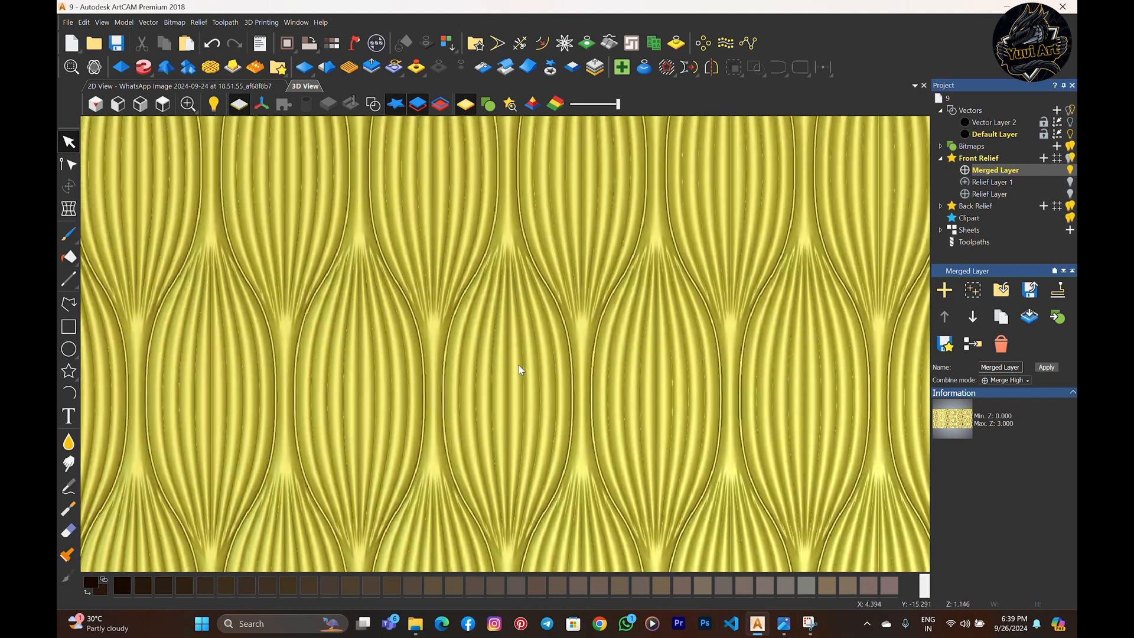
scroll(519, 331, up, 3)
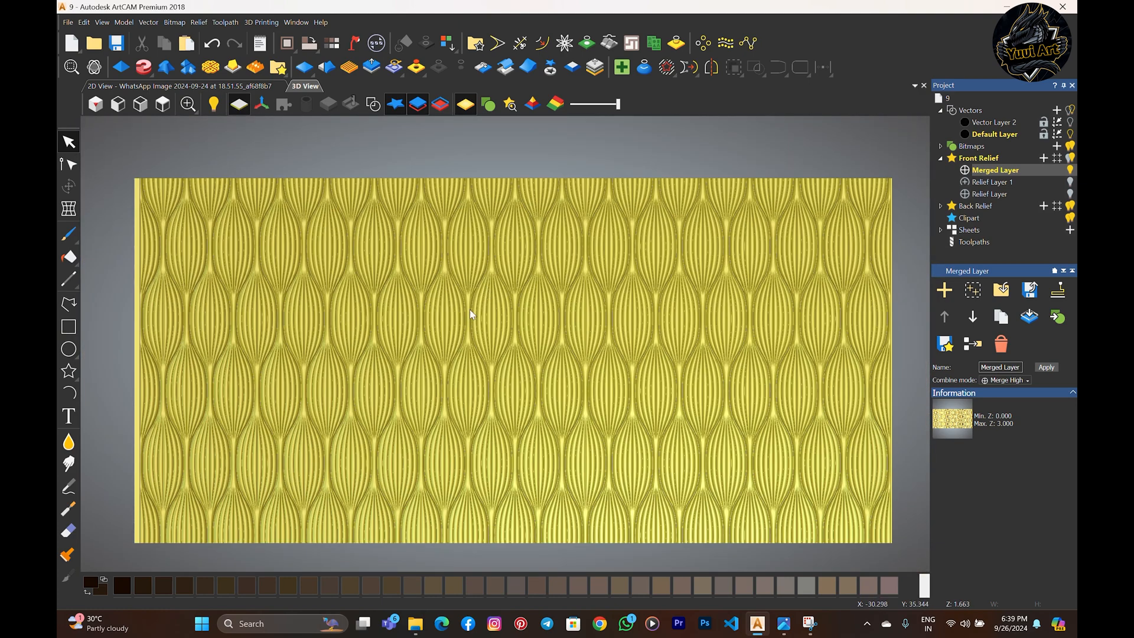
scroll(554, 157, down, 4)
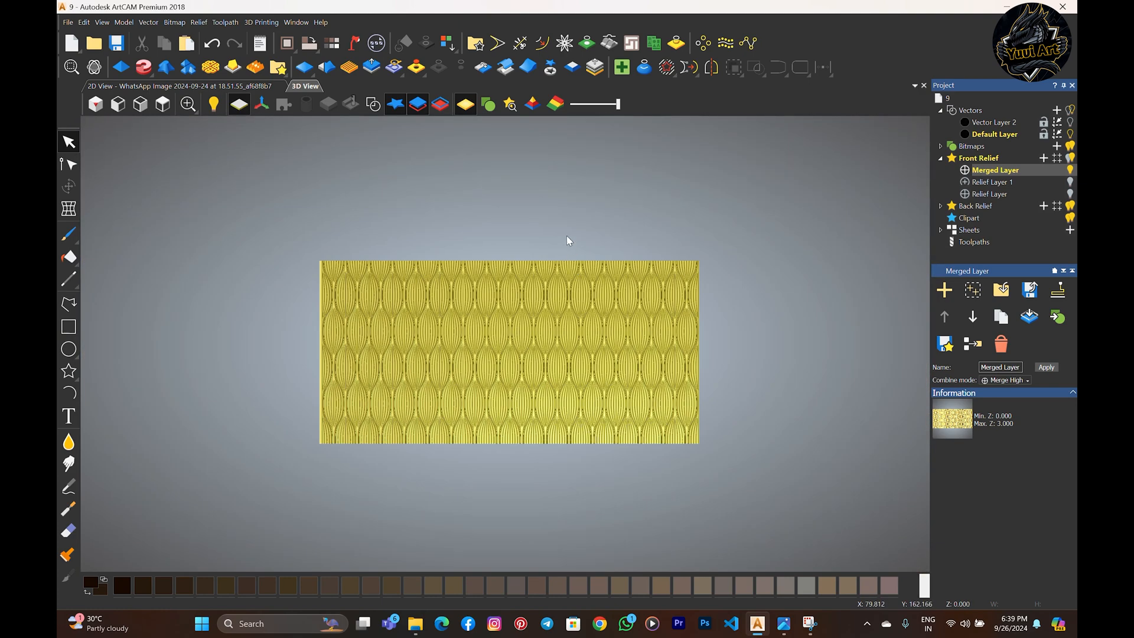
scroll(466, 239, up, 2)
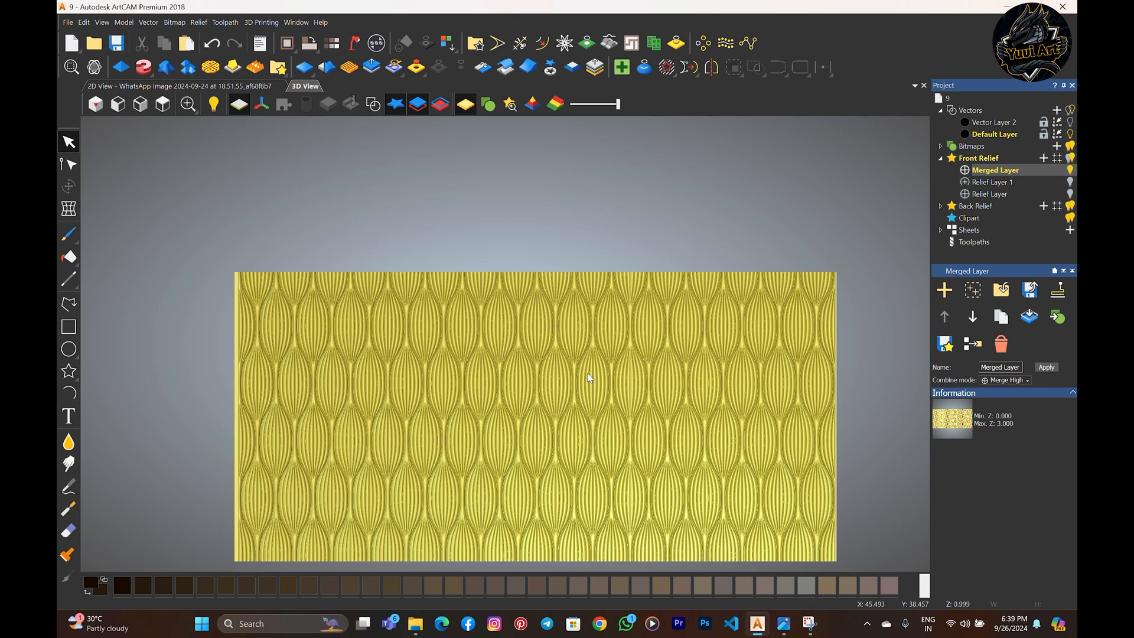
scroll(590, 378, down, 2)
scroll(608, 435, down, 2)
scroll(647, 395, up, 3)
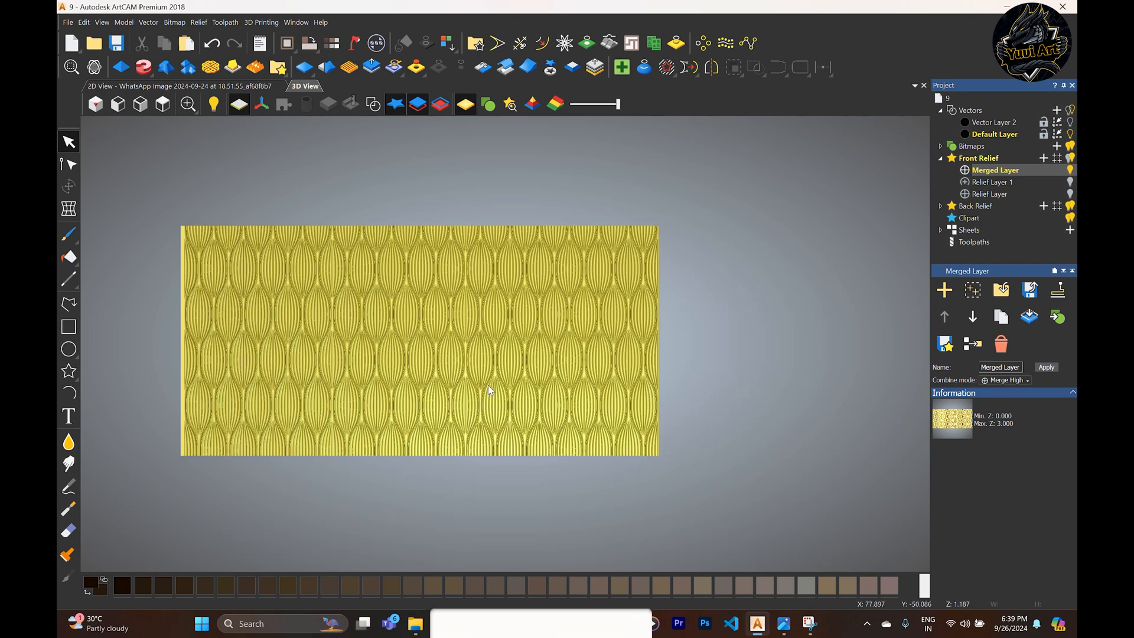
click(346, 205)
scroll(347, 205, down, 3)
scroll(393, 254, up, 2)
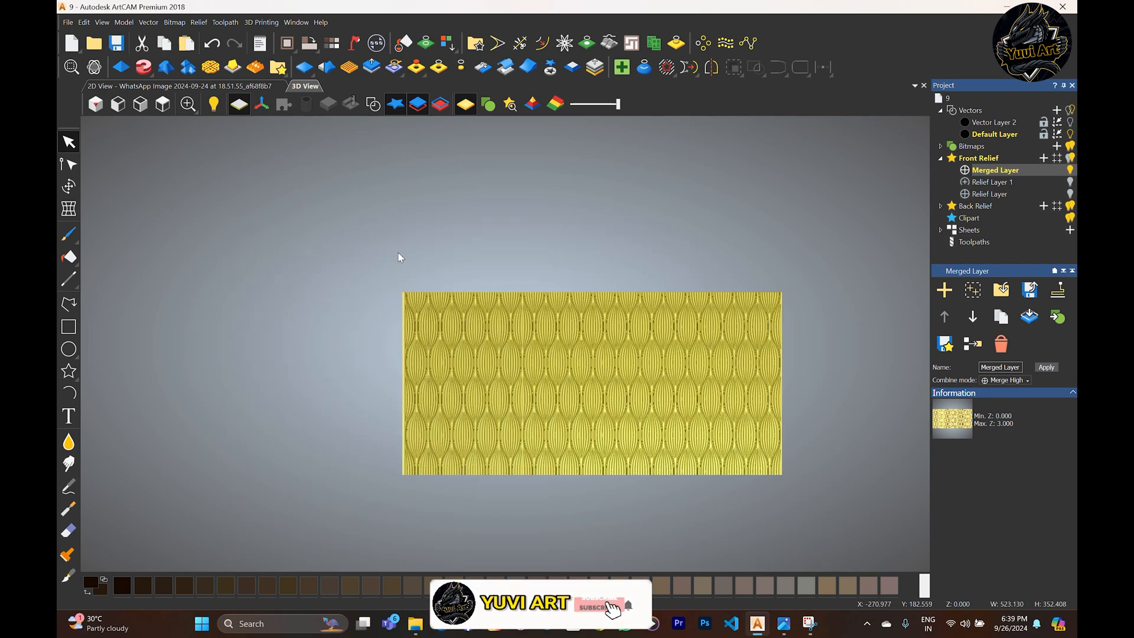